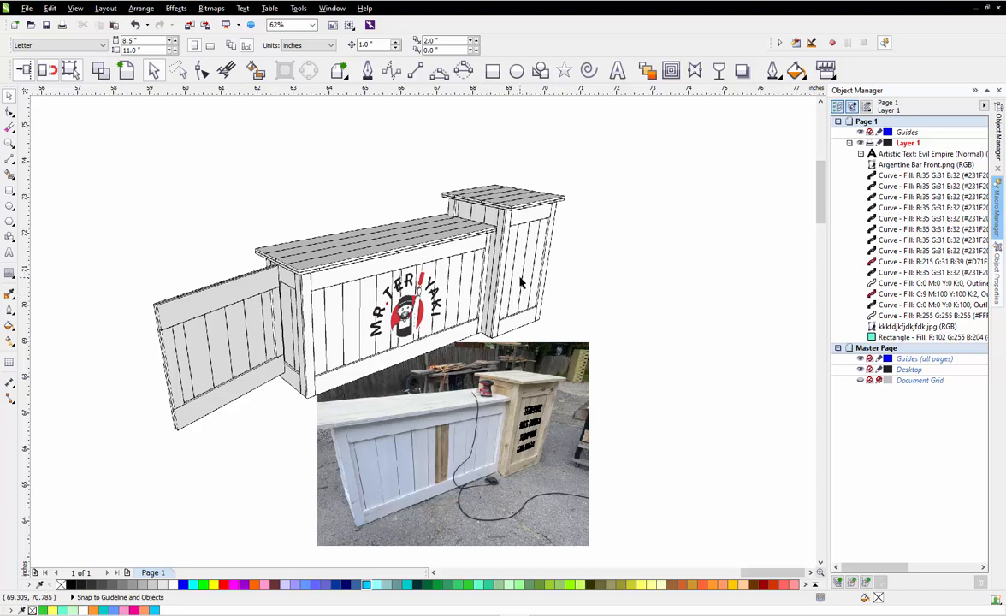
# Examine the bar drawing with its MR TERYAKI logo and the photo of the finished bar with the menu lettering
pyautogui.click(576, 276)
pyautogui.click(669, 314)
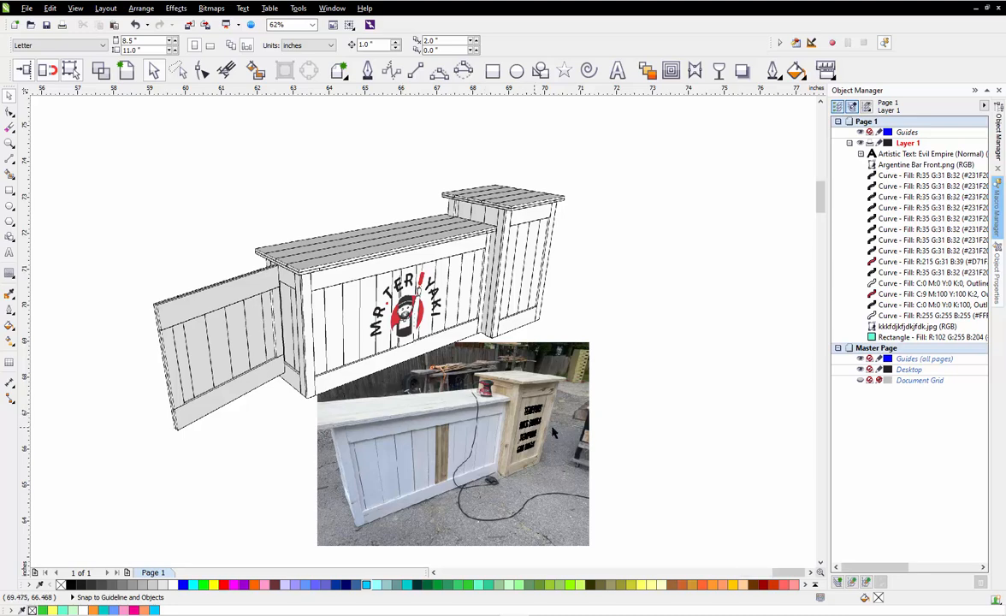
pyautogui.scroll(5, 557, 434)
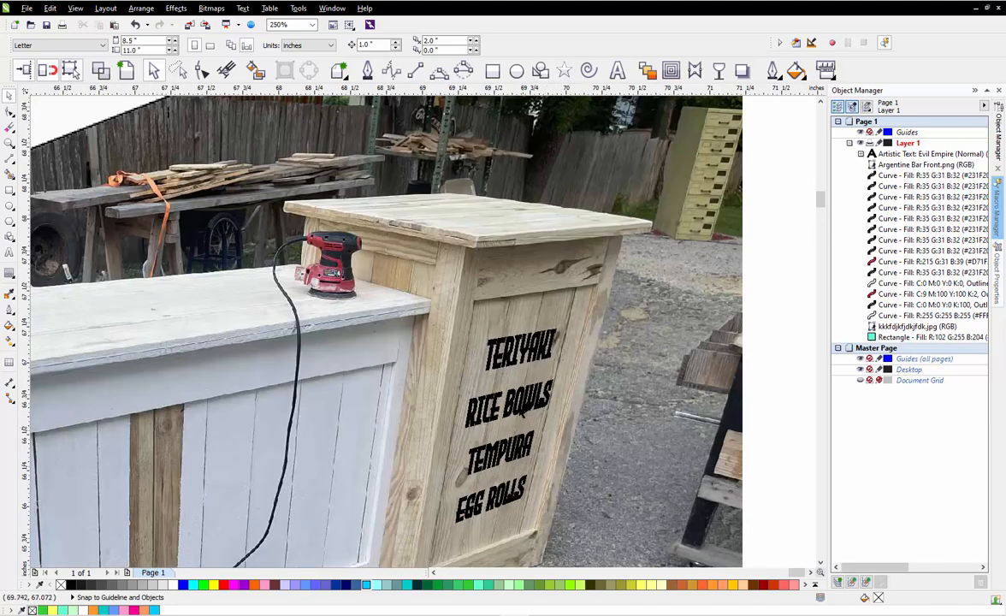
pyautogui.scroll(-2, 531, 337)
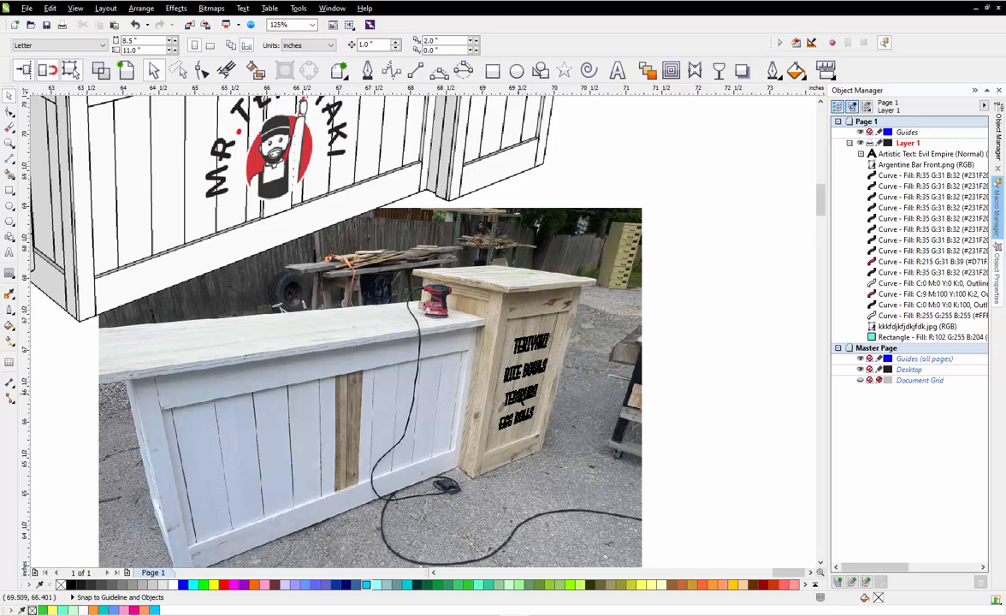
pyautogui.scroll(-2, 520, 395)
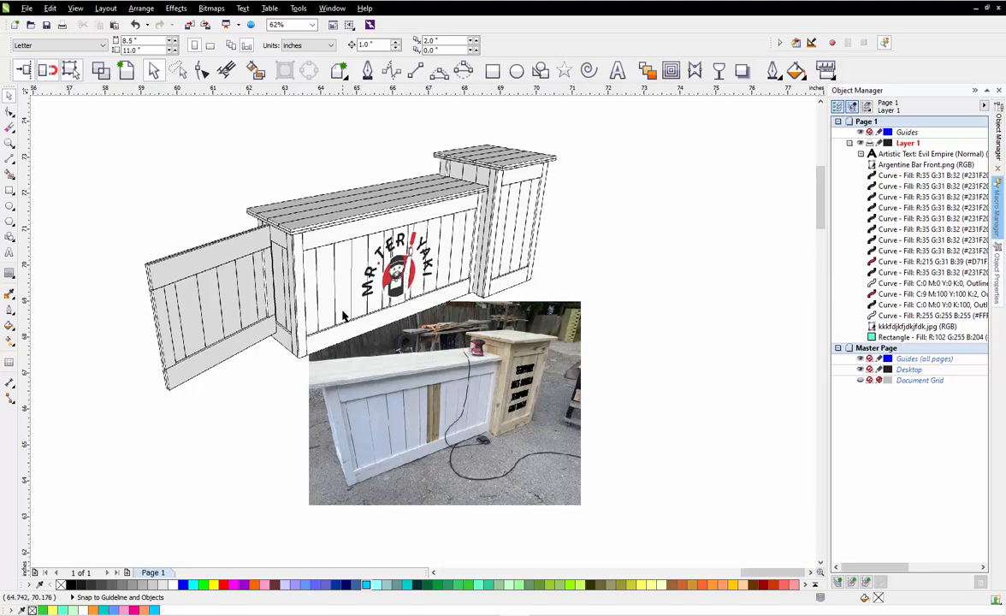
pyautogui.scroll(3, 420, 268)
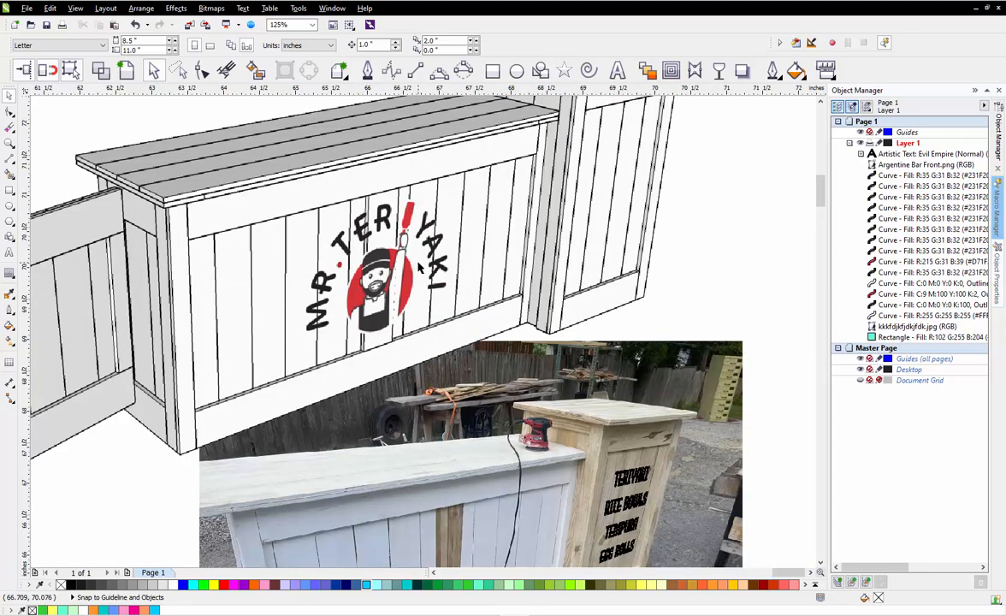
pyautogui.scroll(-3, 419, 268)
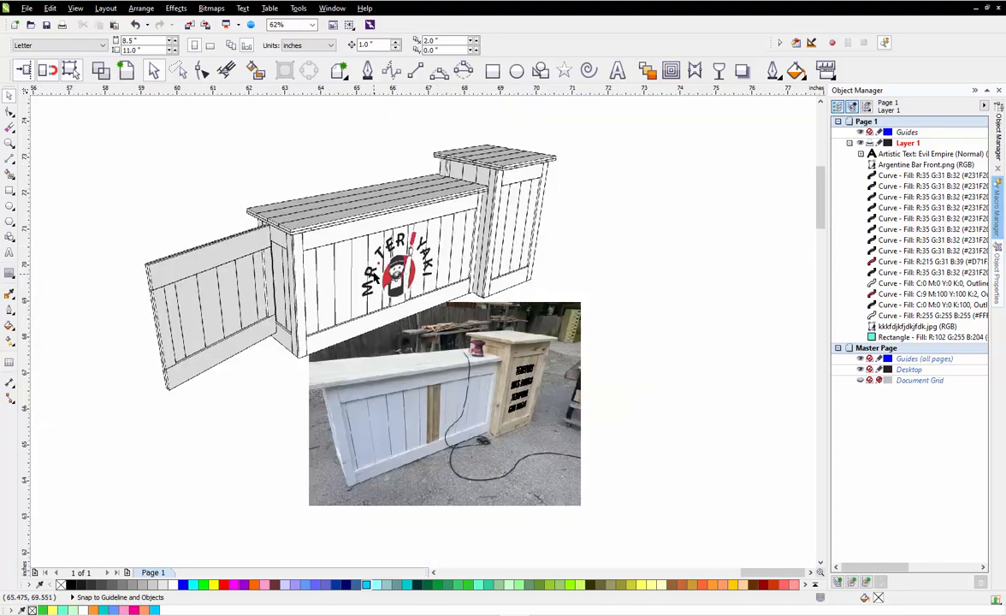
pyautogui.scroll(6, 352, 243)
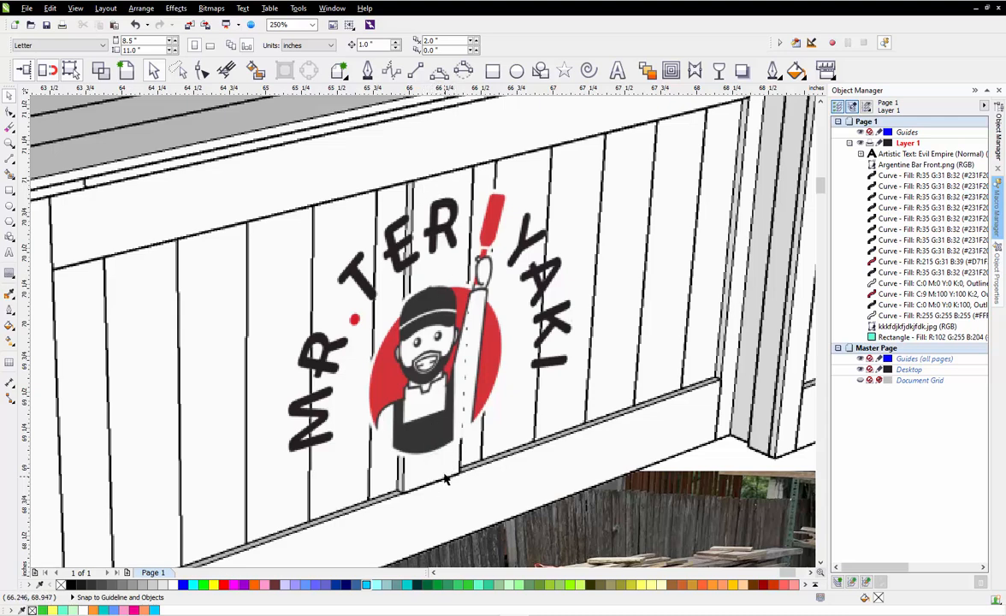
pyautogui.scroll(-3, 409, 315)
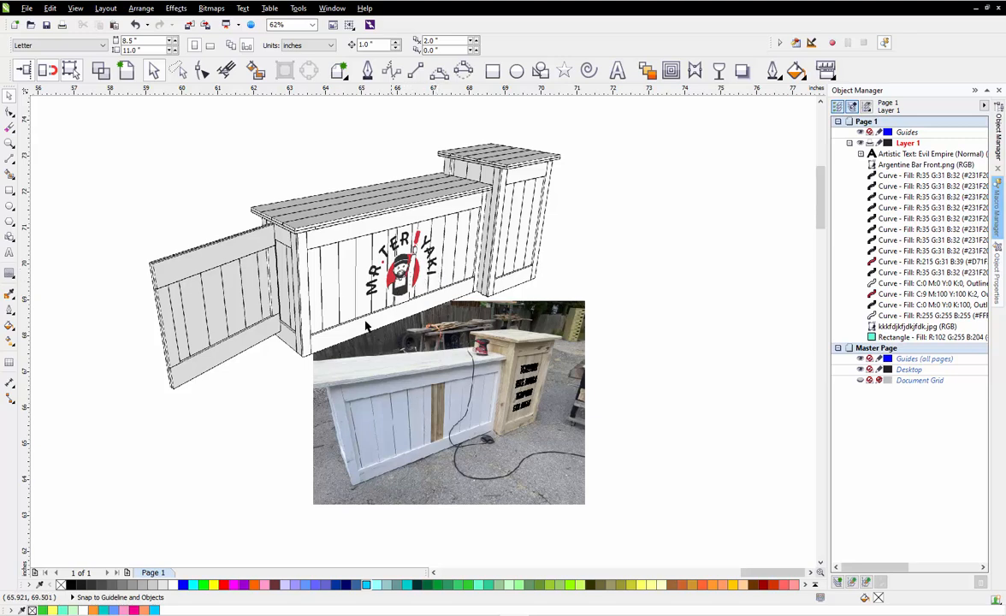
pyautogui.scroll(2, 377, 264)
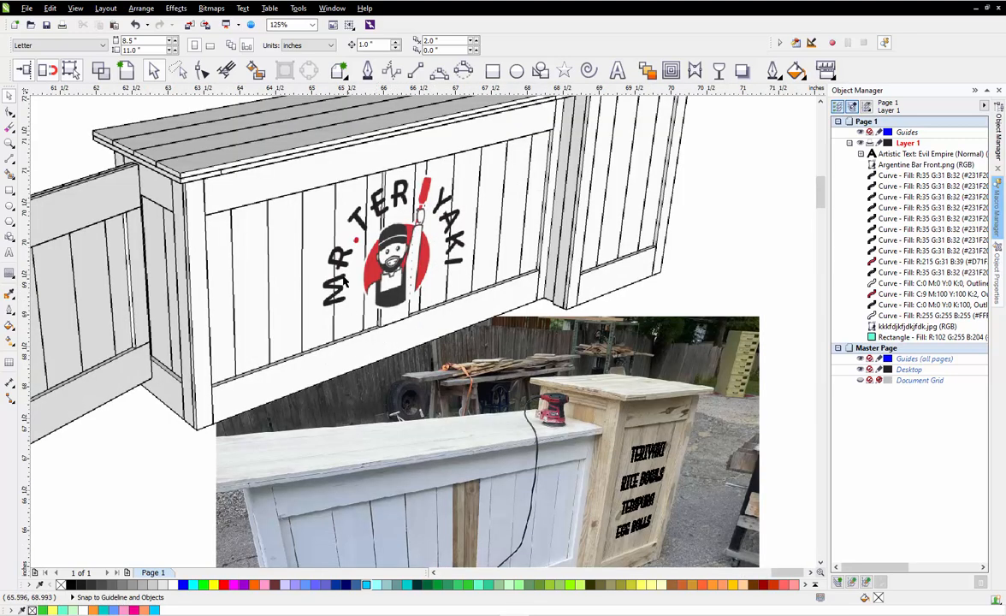
pyautogui.scroll(-2, 421, 212)
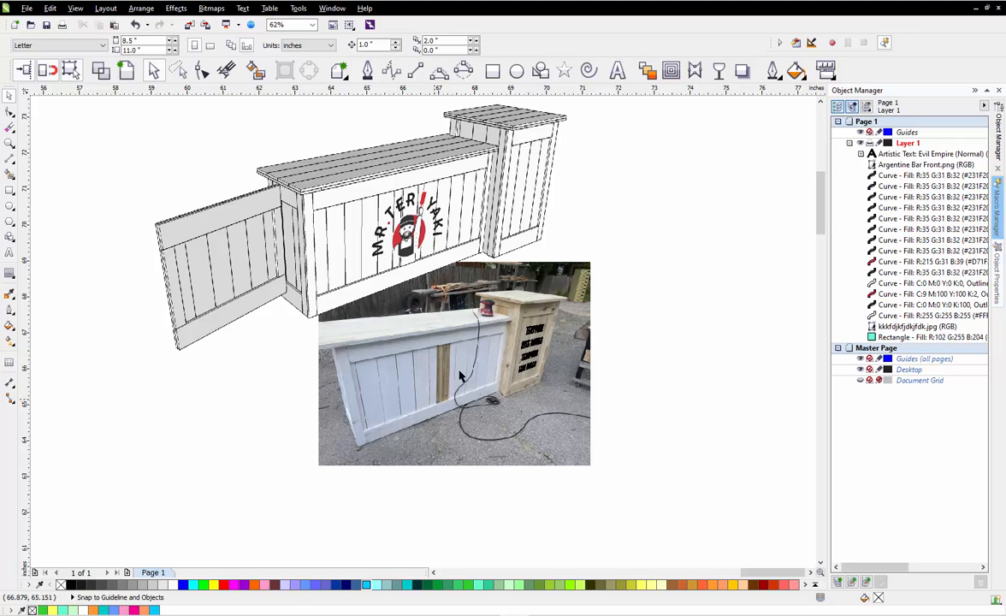
# Check the overall size of the teal background panel and of the MR TERYAKI logo artwork on it
pyautogui.scroll(-3, 625, 338)
pyautogui.scroll(2, 137, 268)
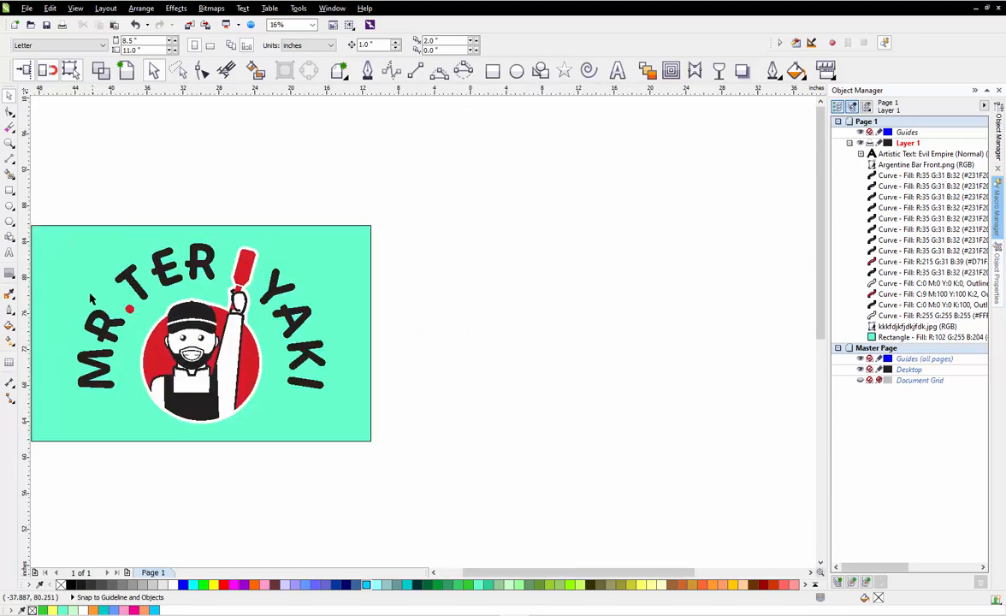
pyautogui.scroll(-2, 513, 224)
pyautogui.scroll(2, 294, 250)
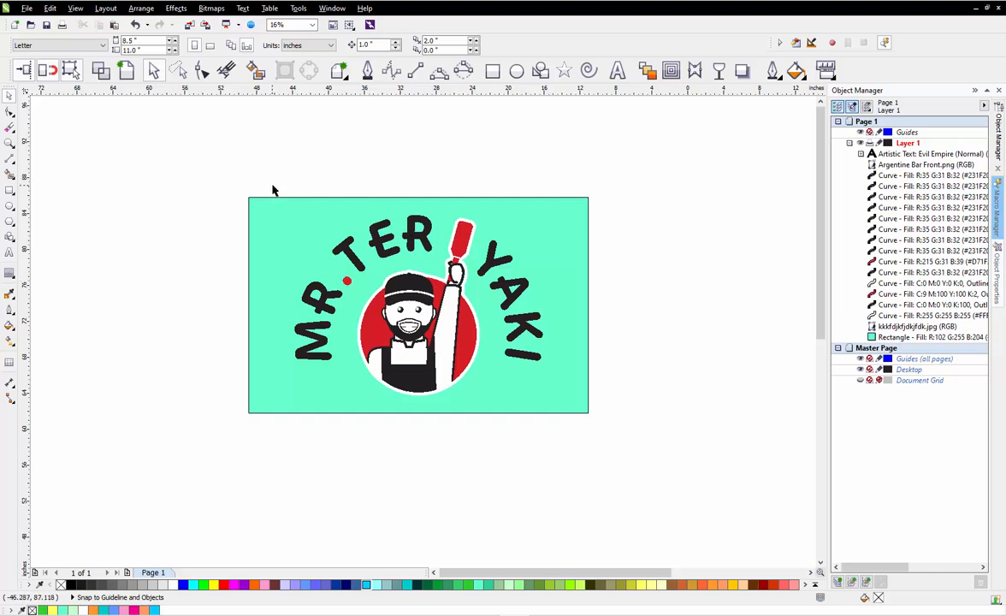
pyautogui.click(276, 218)
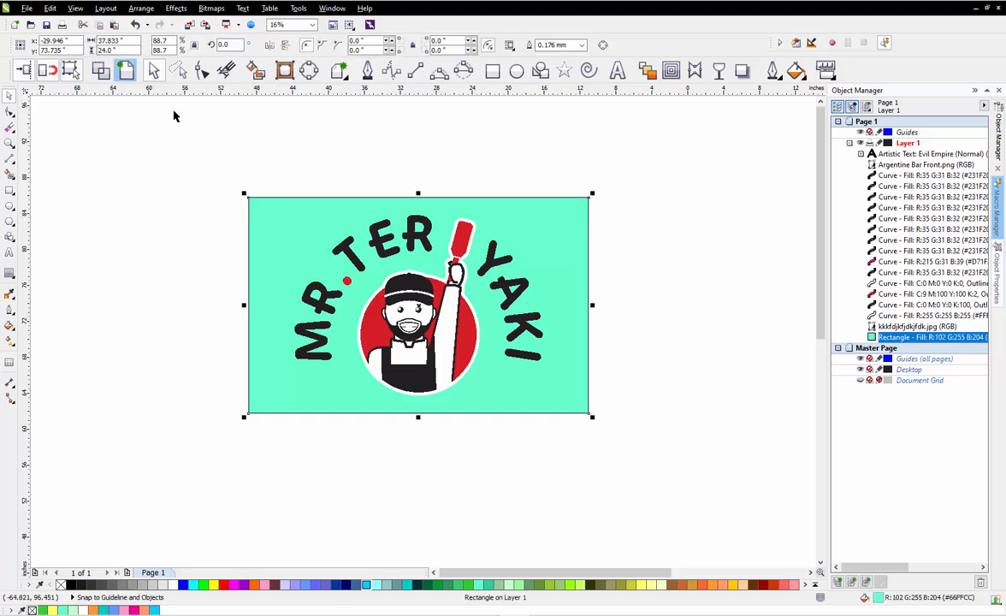
pyautogui.click(275, 188)
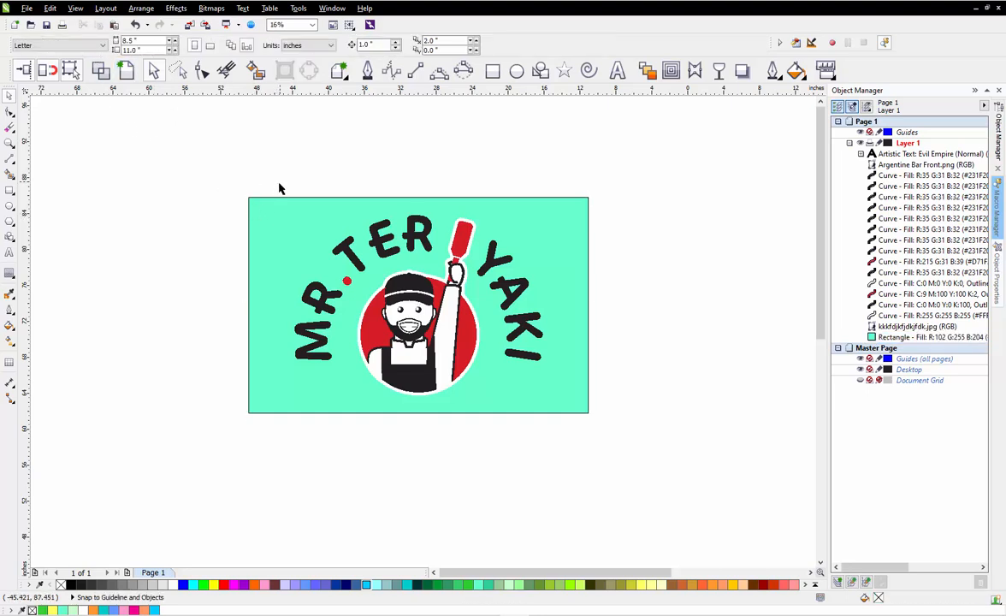
pyautogui.moveTo(269, 182); pyautogui.dragTo(569, 408)
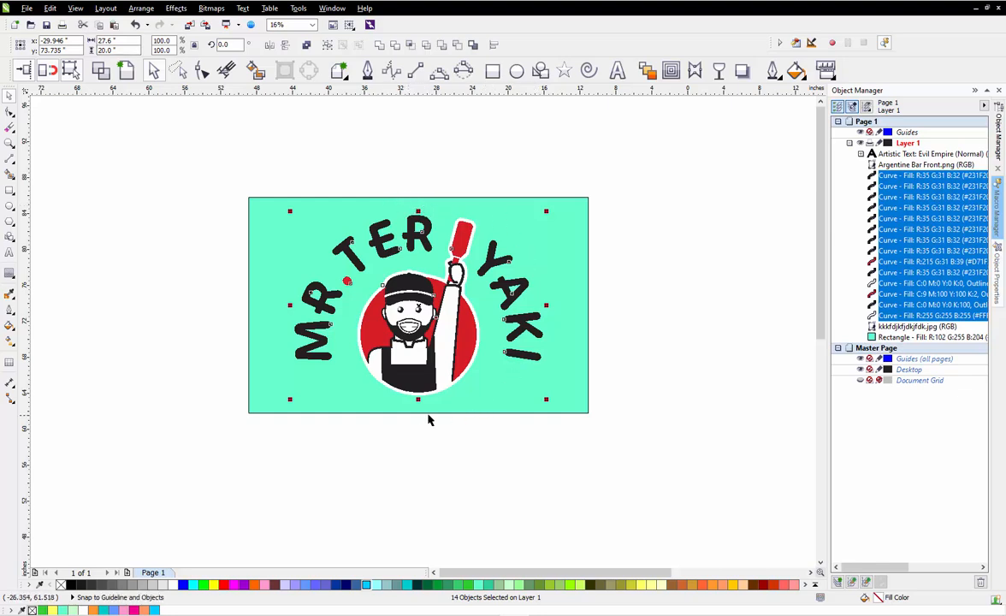
pyautogui.click(410, 467)
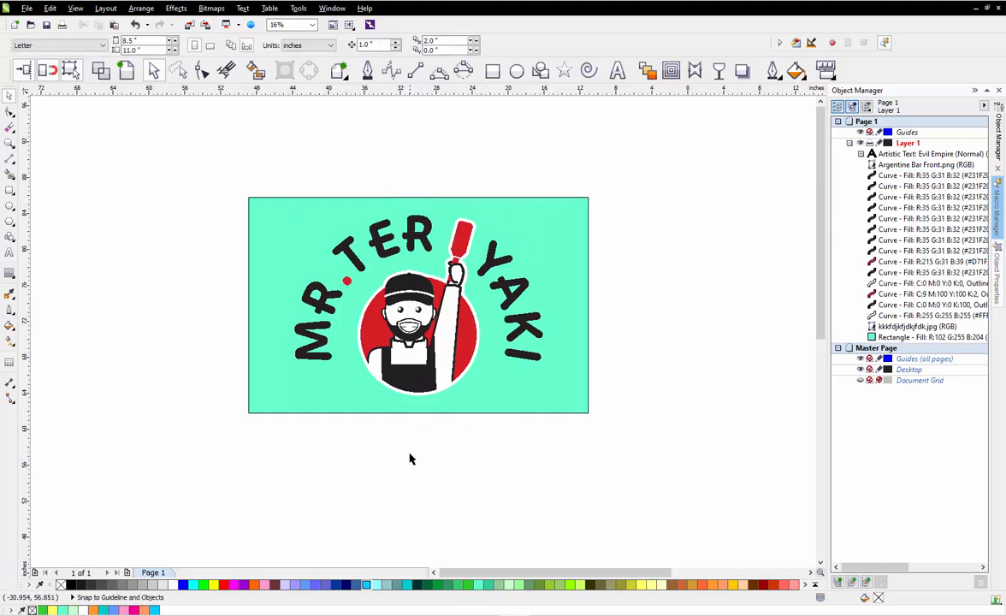
# Copy the complete MR TERYAKI logo artwork to the empty area left of the teal panel
pyautogui.scroll(-2, 499, 184)
pyautogui.moveTo(338, 174); pyautogui.dragTo(531, 338)
pyautogui.scroll(-1, 679, 314)
pyautogui.moveTo(571, 278); pyautogui.dragTo(325, 300)
pyautogui.rightClick(326, 303)
pyautogui.click(318, 384)
pyautogui.scroll(1, 328, 326)
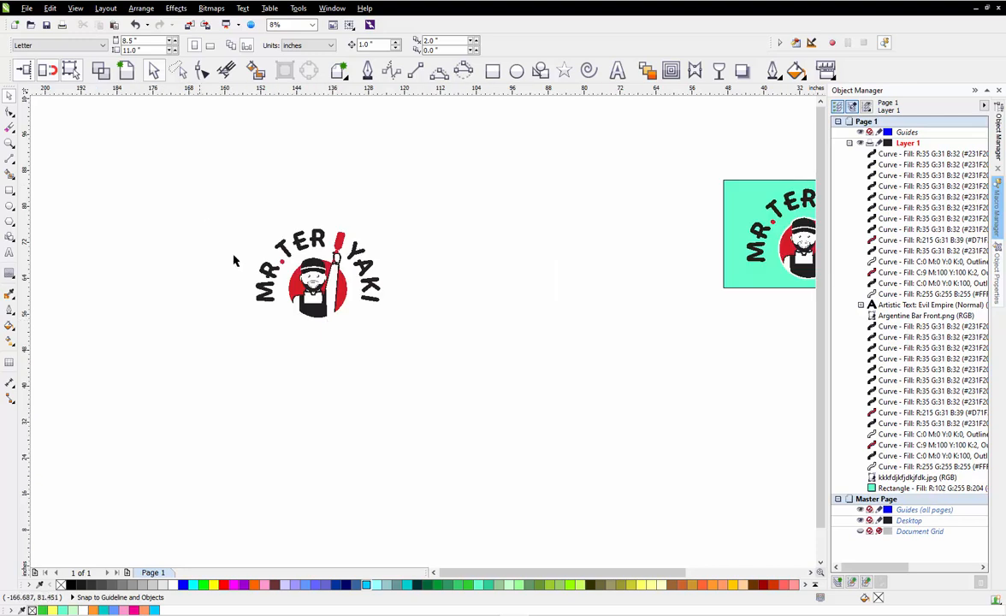
pyautogui.scroll(1, 238, 260)
pyautogui.scroll(-1, 332, 254)
pyautogui.scroll(1, 332, 254)
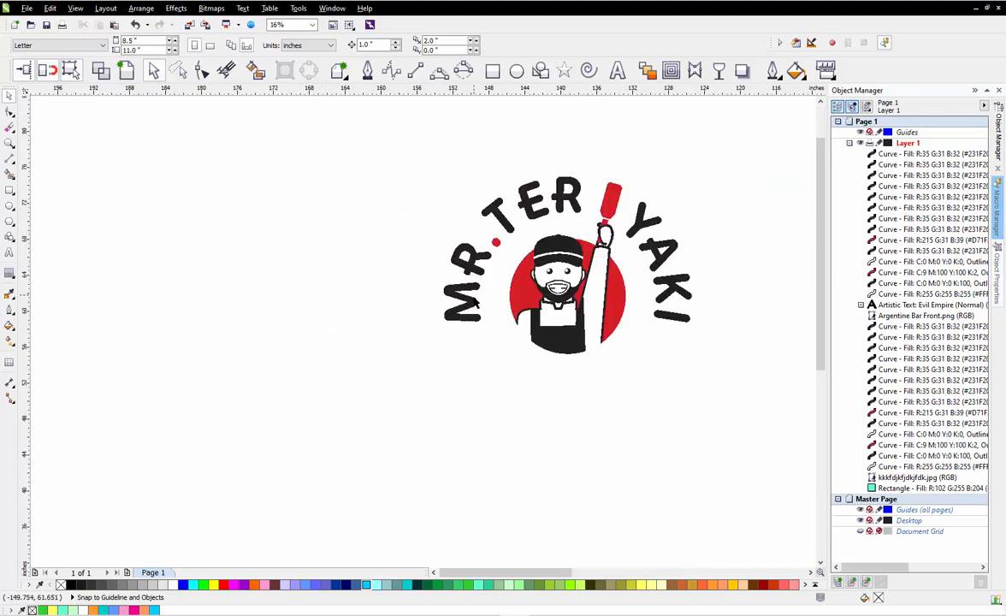
# Pull the M and R out to the left of the copied logo and stack them vertically, rotating the R 26 degrees
pyautogui.click(440, 281)
pyautogui.moveTo(439, 281); pyautogui.dragTo(285, 288)
pyautogui.moveTo(475, 272); pyautogui.dragTo(330, 261)
pyautogui.scroll(1, 306, 255)
pyautogui.click(379, 287)
pyautogui.moveTo(334, 250); pyautogui.dragTo(330, 247)
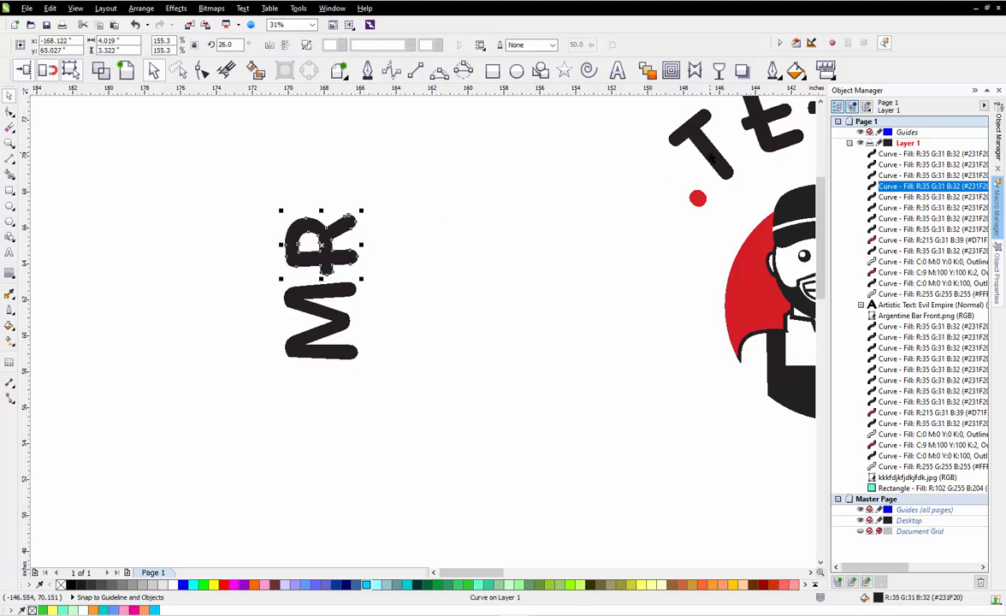
# Move the T above the M and R and rotate it to match their sideways orientation, leaving a word space
pyautogui.click(698, 137)
pyautogui.moveTo(698, 137); pyautogui.dragTo(375, 158)
pyautogui.click(321, 180)
pyautogui.click(605, 210)
# Move the E from the copied logo to just above the T and rotate it in line with the vertical lettering
pyautogui.scroll(-2, 641, 222)
pyautogui.scroll(2, 649, 231)
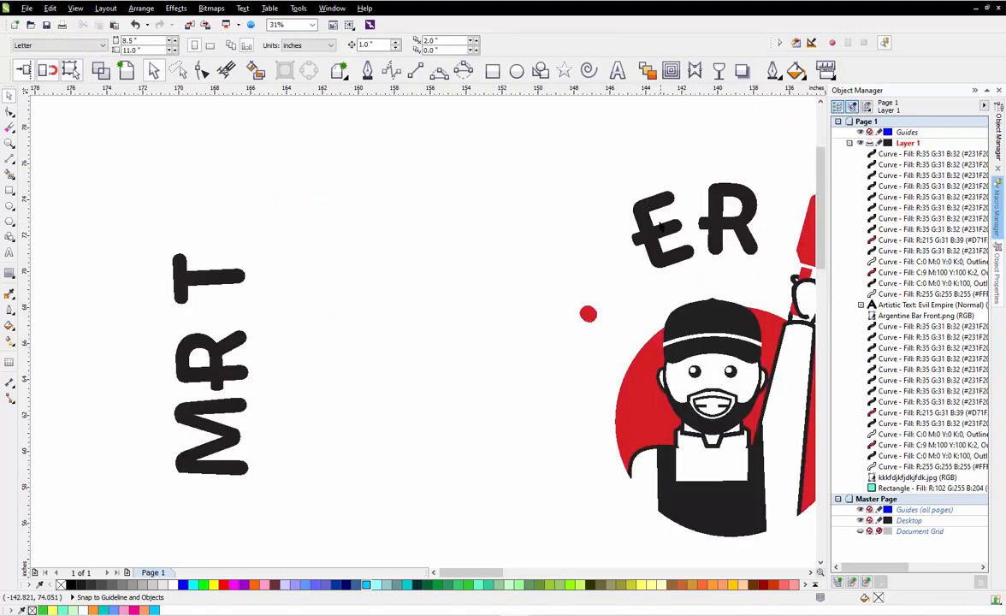
pyautogui.moveTo(652, 239); pyautogui.dragTo(195, 245)
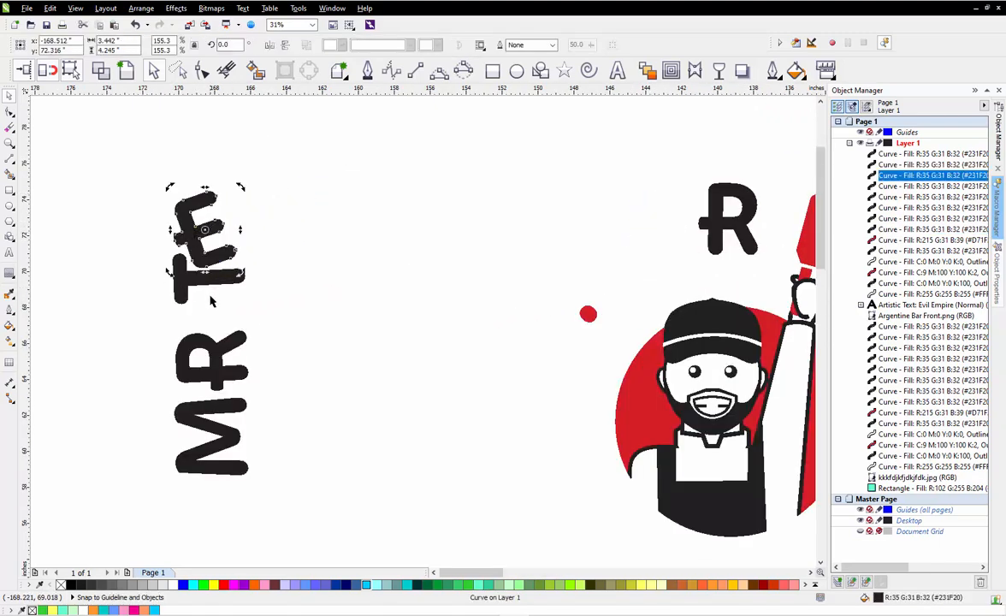
pyautogui.moveTo(242, 273); pyautogui.dragTo(261, 202)
pyautogui.click(582, 214)
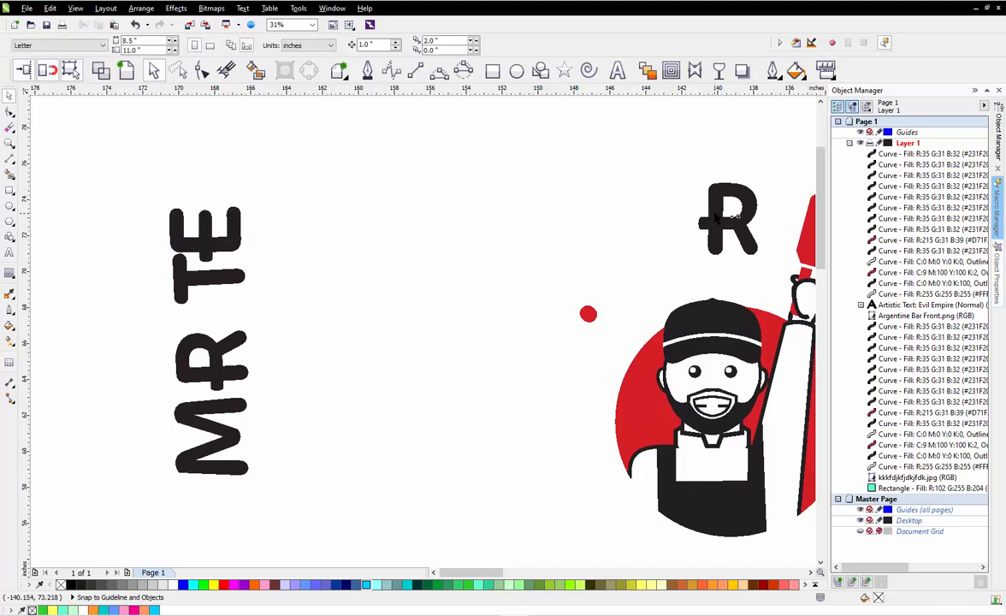
# Rotate the R of TER sideways and place it directly above the E in the vertical lettering
pyautogui.moveTo(731, 218); pyautogui.dragTo(281, 160)
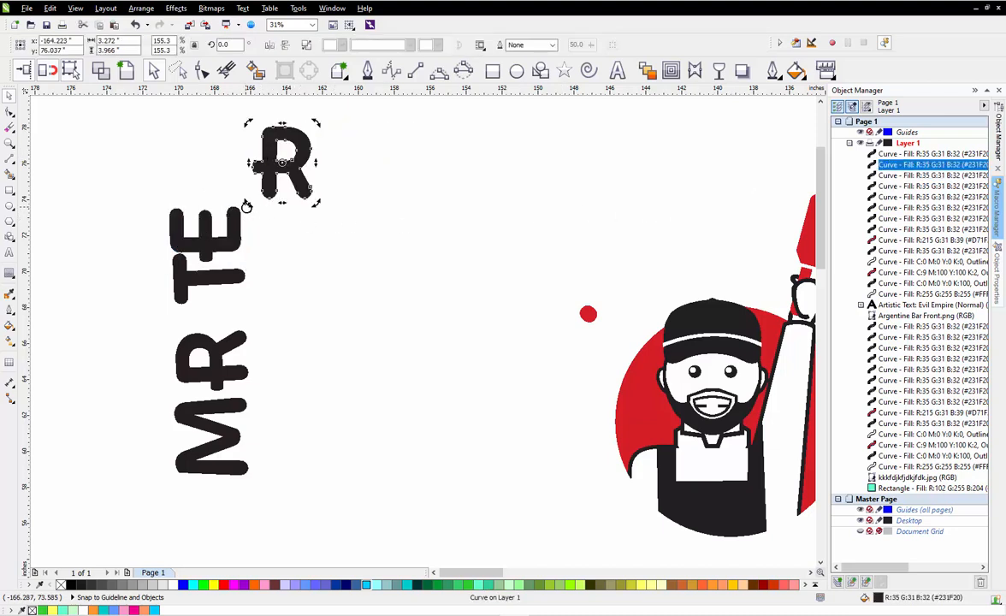
pyautogui.moveTo(246, 206); pyautogui.dragTo(356, 221)
pyautogui.click(303, 207)
pyautogui.moveTo(297, 167); pyautogui.dragTo(227, 182)
# Move the Y above the second R, rotate it about 136.4 degrees and align it with the vertical column
pyautogui.scroll(-1, 346, 208)
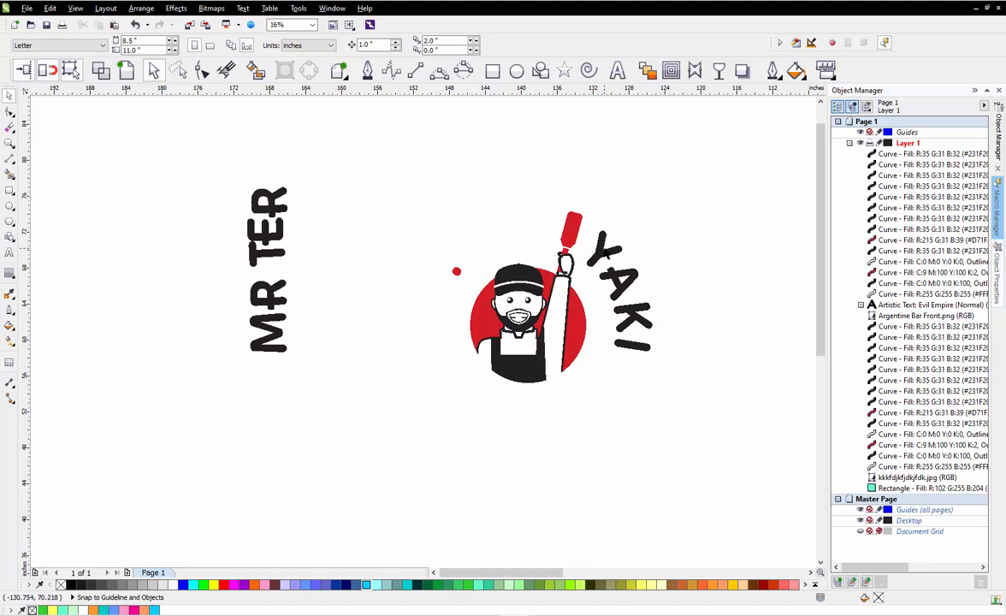
pyautogui.moveTo(606, 255); pyautogui.dragTo(252, 180)
pyautogui.scroll(3, 248, 180)
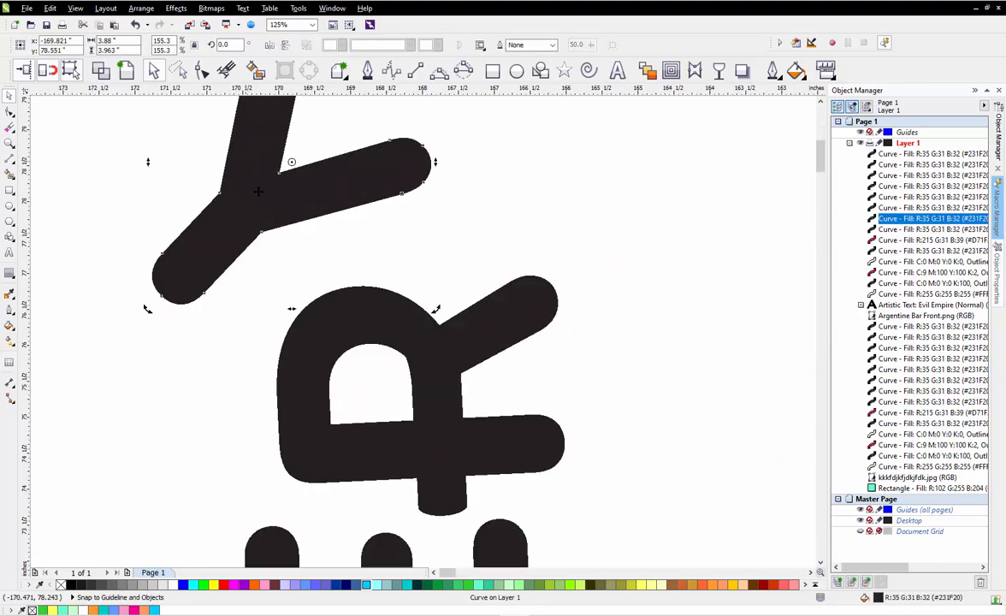
pyautogui.scroll(-1, 257, 191)
pyautogui.moveTo(213, 270); pyautogui.dragTo(384, 193)
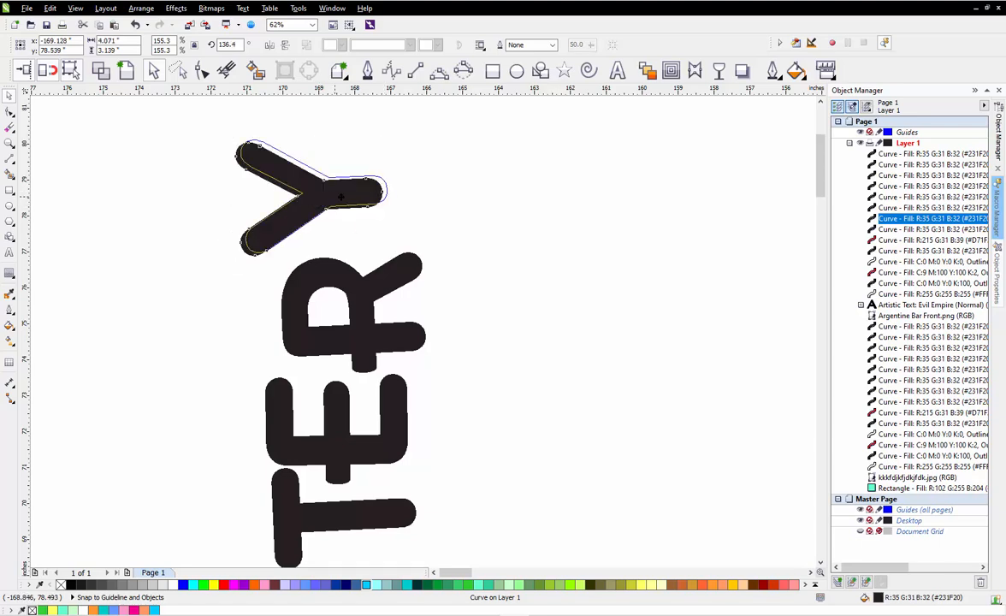
pyautogui.click(355, 220)
# Move the A from the copied logo above the Y, rotate it sideways and align it with the column
pyautogui.scroll(-5, 430, 254)
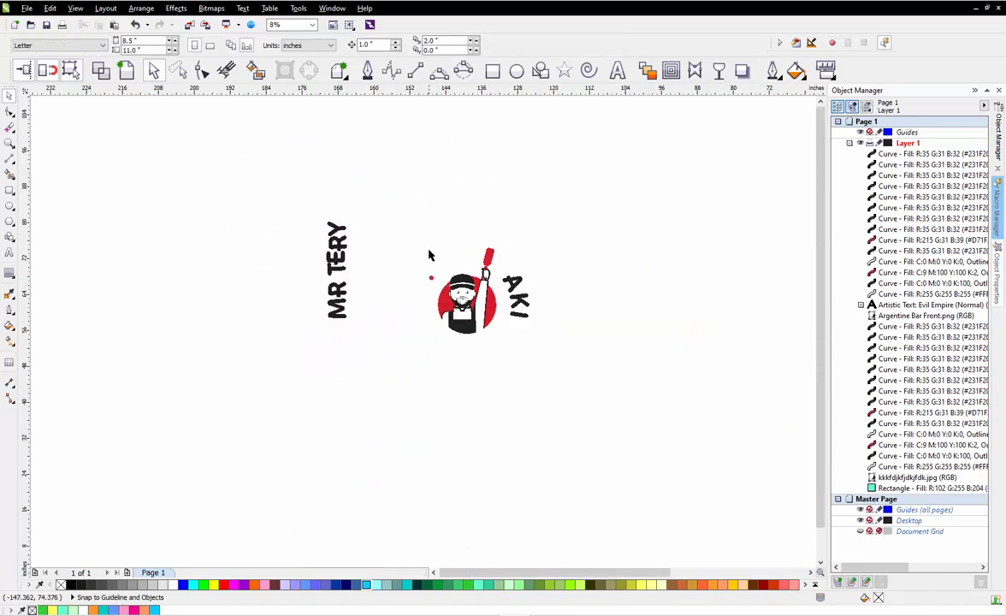
pyautogui.scroll(1, 429, 252)
pyautogui.moveTo(602, 315); pyautogui.dragTo(239, 167)
pyautogui.scroll(2, 239, 167)
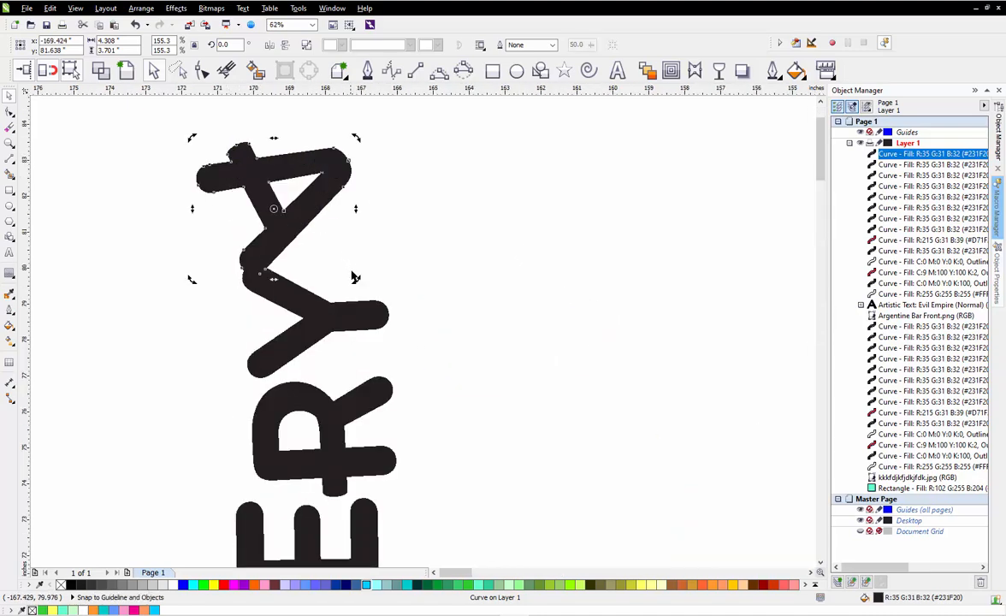
pyautogui.moveTo(358, 280); pyautogui.dragTo(241, 129)
pyautogui.moveTo(261, 182); pyautogui.dragTo(341, 183)
pyautogui.scroll(-2, 325, 137)
pyautogui.press('Escape')
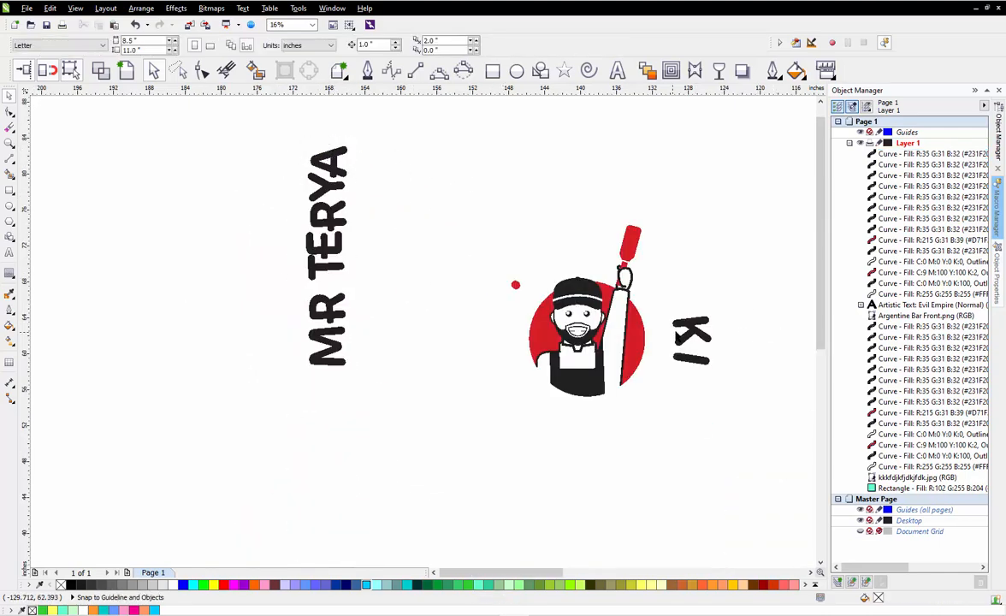
# Bring the K to the end of the column, rotate it about 174.6 degrees and place it above the A
pyautogui.click(336, 154)
pyautogui.scroll(3, 337, 151)
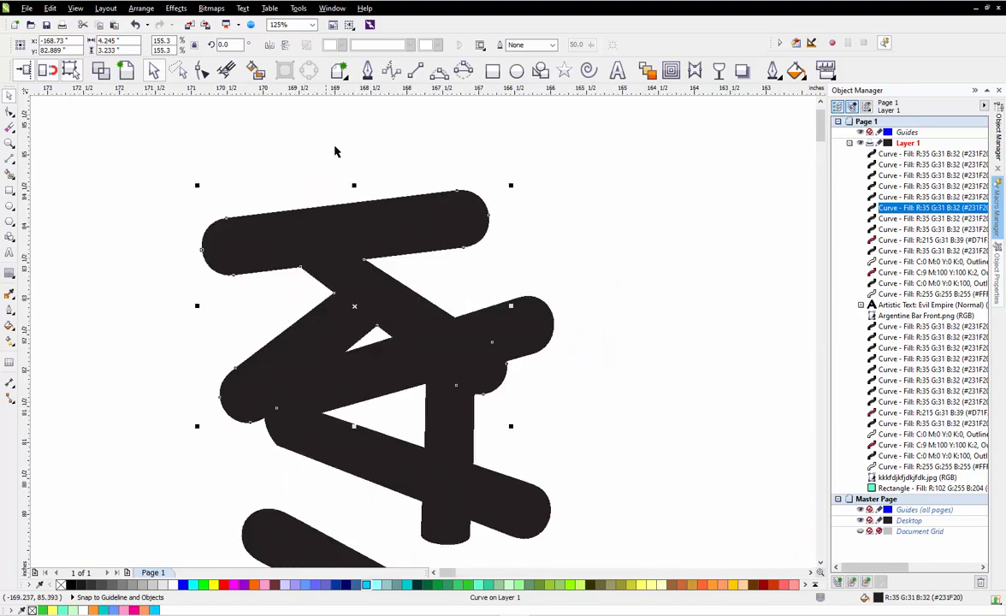
pyautogui.scroll(-1, 380, 200)
pyautogui.click(285, 305)
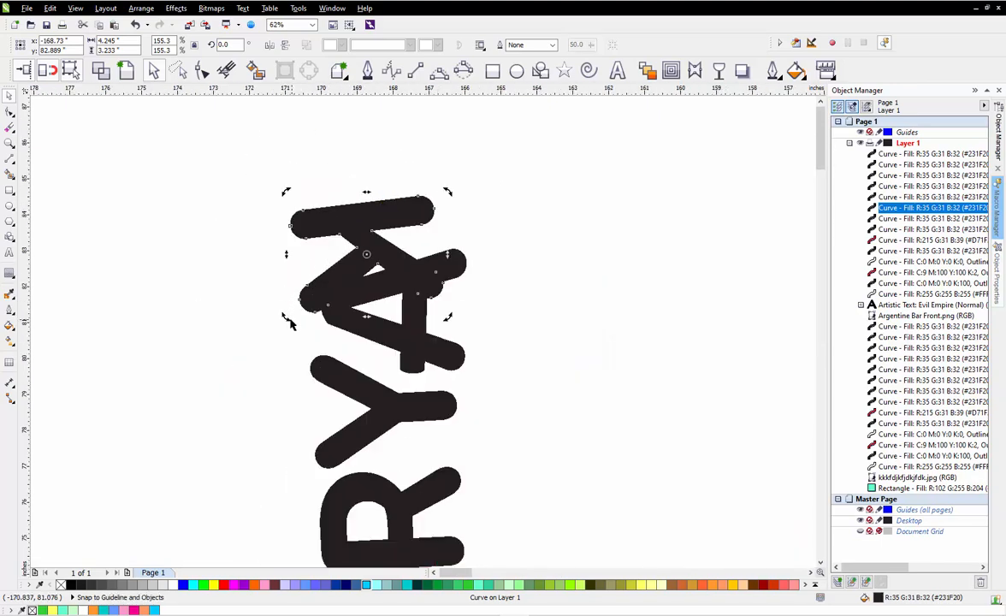
pyautogui.moveTo(286, 319); pyautogui.dragTo(447, 204)
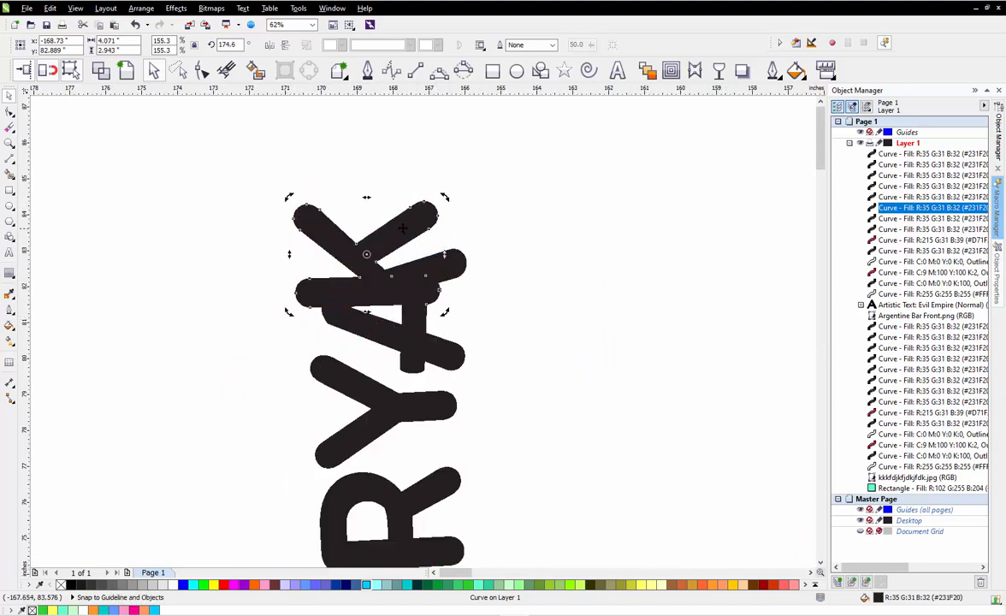
pyautogui.click(388, 239)
pyautogui.moveTo(389, 238); pyautogui.dragTo(417, 173)
pyautogui.scroll(-1, 417, 174)
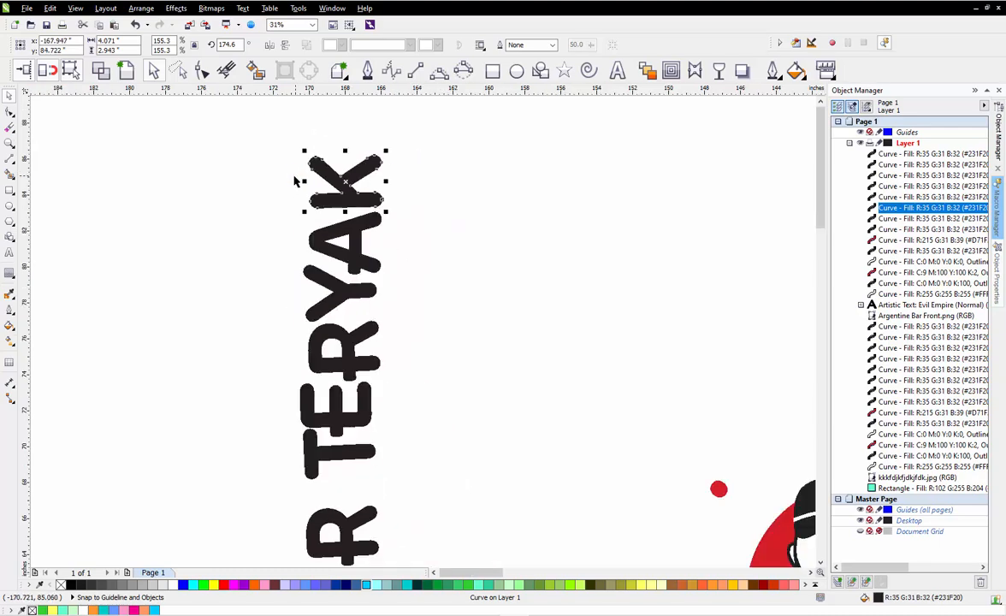
pyautogui.click(215, 212)
# Bring the I to the end of the column, rotate it about 11.6 degrees until straight, and align it above the K
pyautogui.scroll(-1, 221, 207)
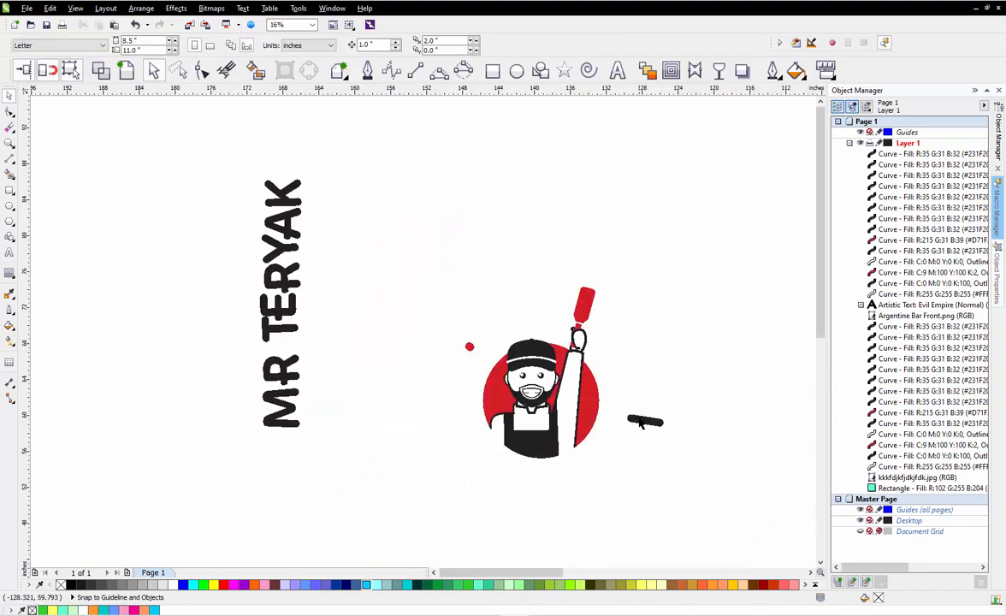
pyautogui.click(299, 190)
pyautogui.scroll(3, 288, 171)
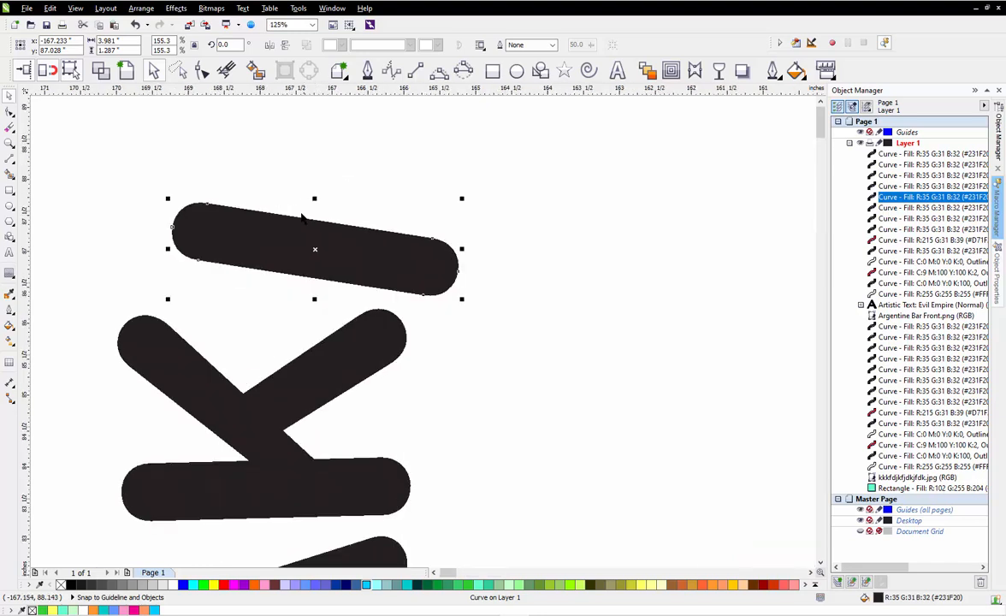
pyautogui.moveTo(301, 218); pyautogui.dragTo(227, 225)
pyautogui.click(223, 232)
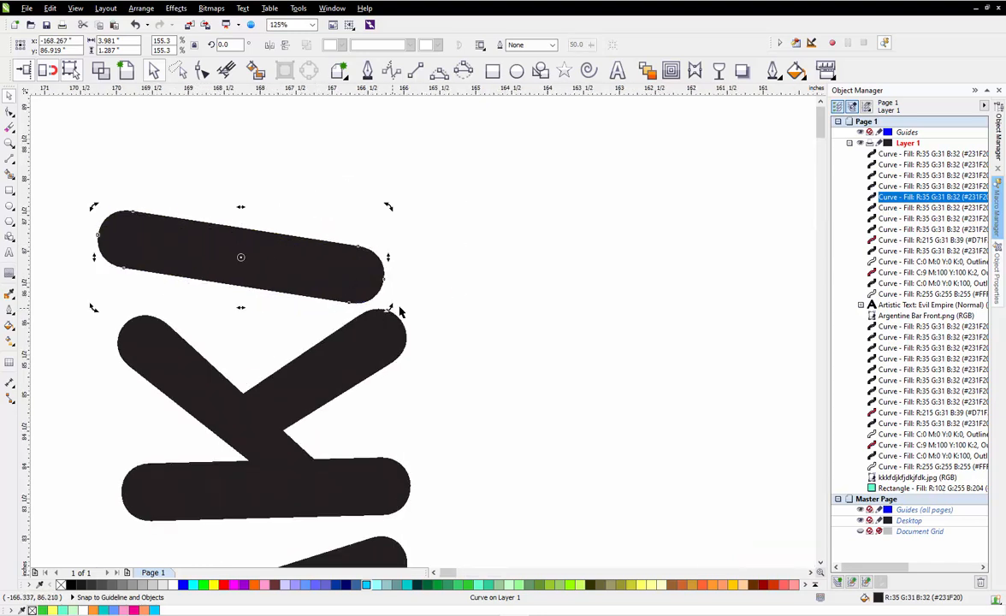
pyautogui.moveTo(385, 306); pyautogui.dragTo(405, 279)
pyautogui.click(427, 279)
pyautogui.moveTo(301, 274); pyautogui.dragTo(324, 280)
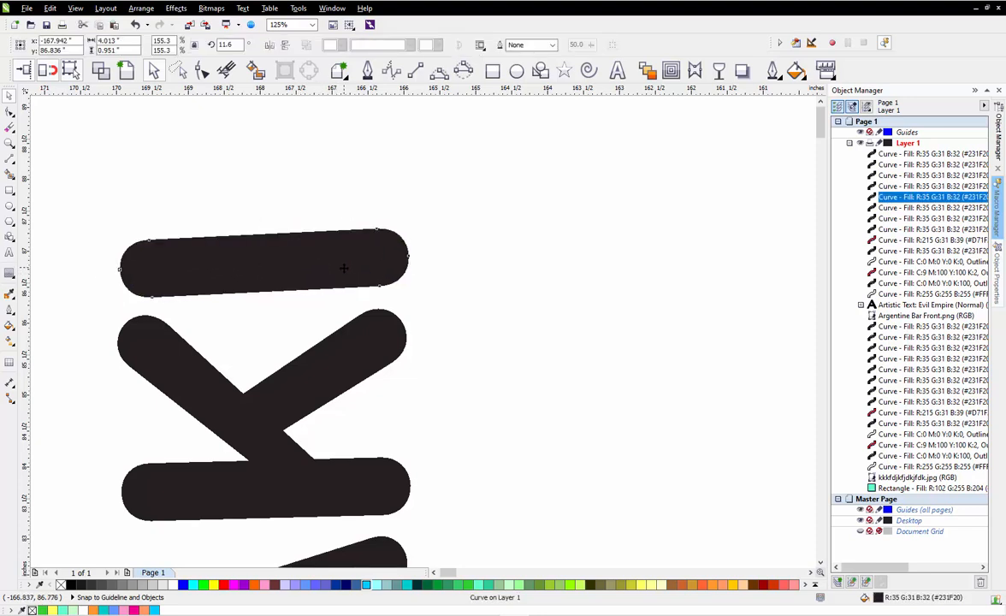
pyautogui.click(334, 273)
pyautogui.moveTo(406, 291); pyautogui.dragTo(410, 305)
pyautogui.click(455, 273)
# Select all nine letters of the vertical lettering and distribute them with even spacing along the column
pyautogui.scroll(-3, 380, 178)
pyautogui.moveTo(313, 174); pyautogui.dragTo(433, 463)
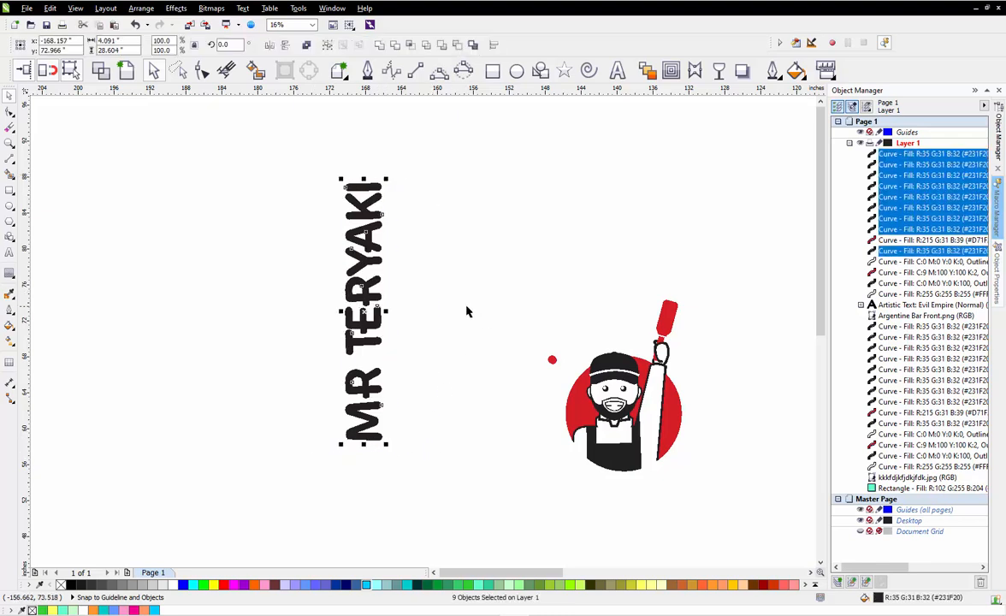
pyautogui.click(463, 308)
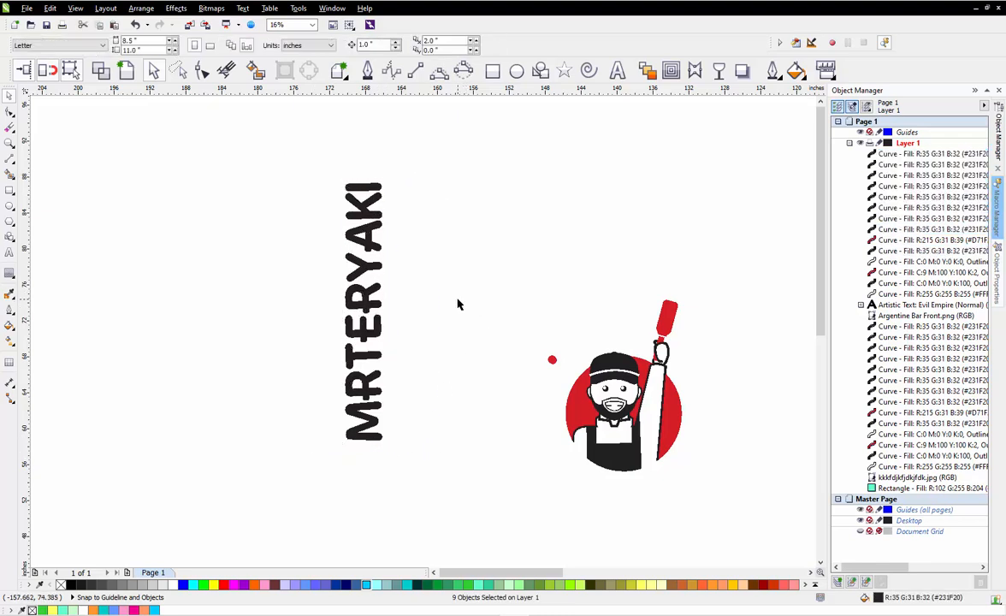
# Place the red dot of the copied logo just above the final I as the dot of the lettering
pyautogui.click(553, 360)
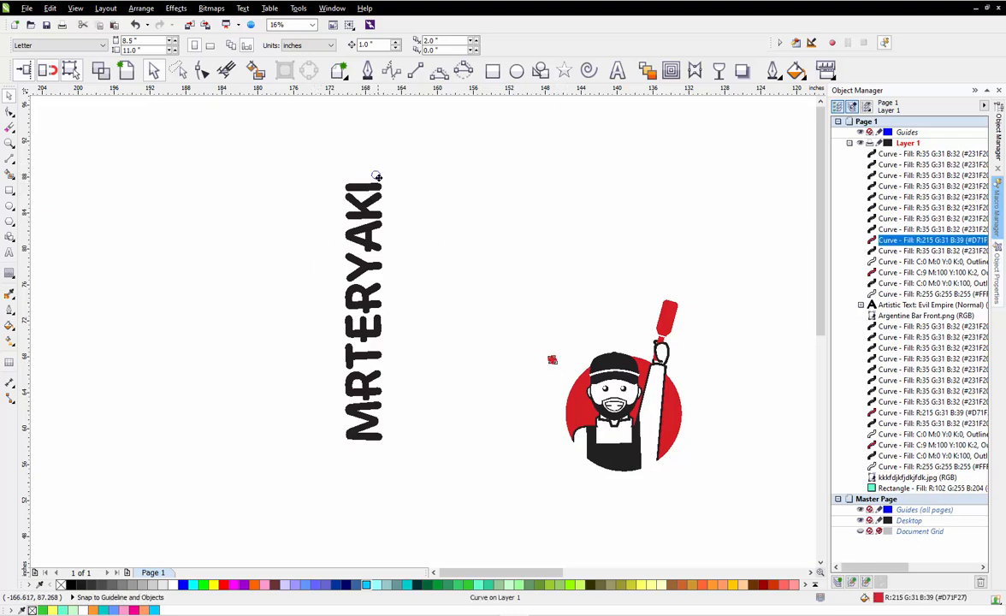
pyautogui.moveTo(376, 174); pyautogui.dragTo(375, 174)
pyautogui.click(387, 369)
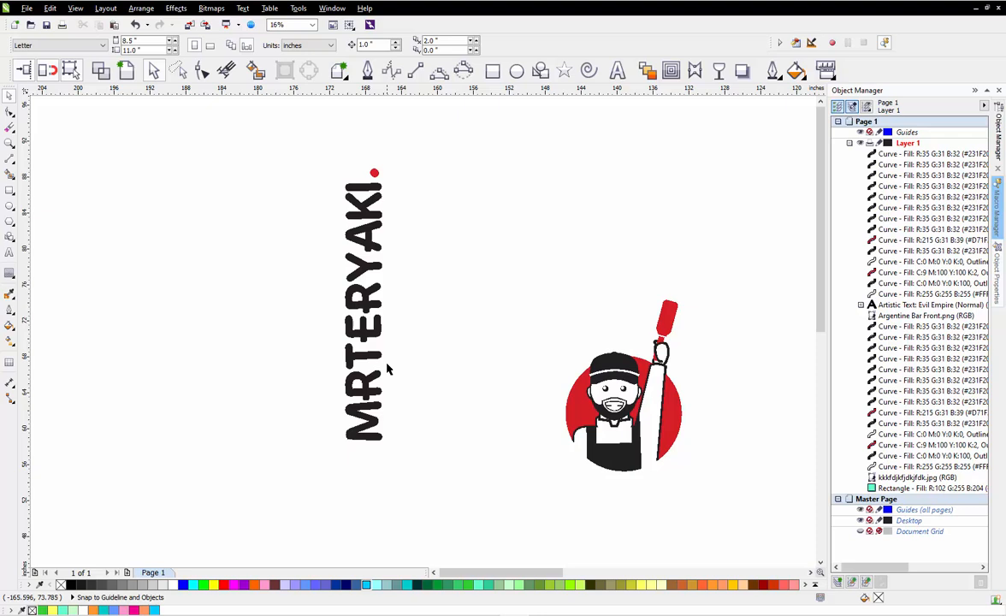
pyautogui.click(376, 175)
pyautogui.click(477, 247)
pyautogui.scroll(-2, 364, 300)
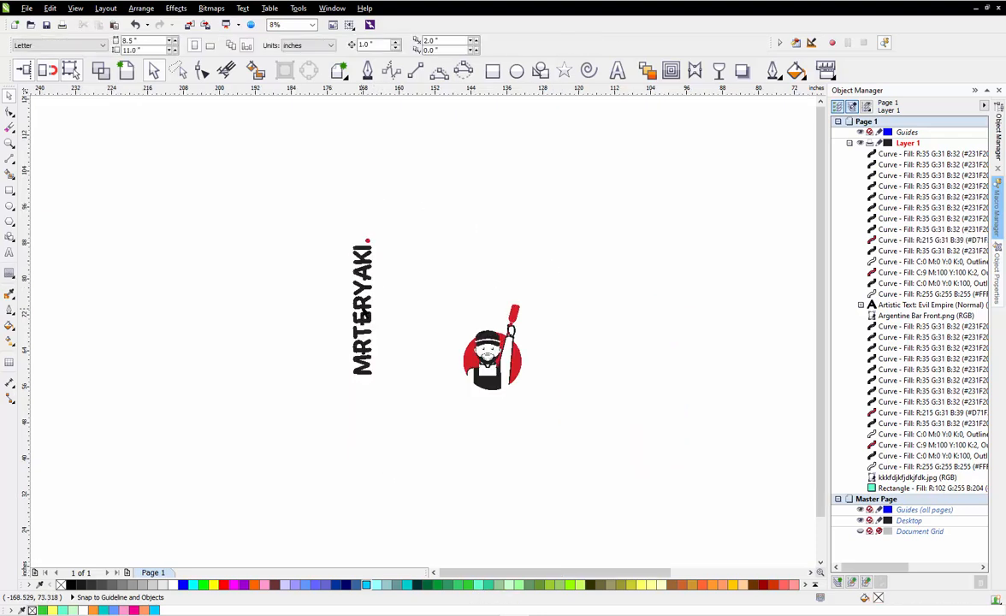
# Select the whole chef figure with its red circle and bottle and move it closer to the vertical lettering
pyautogui.scroll(2, 480, 306)
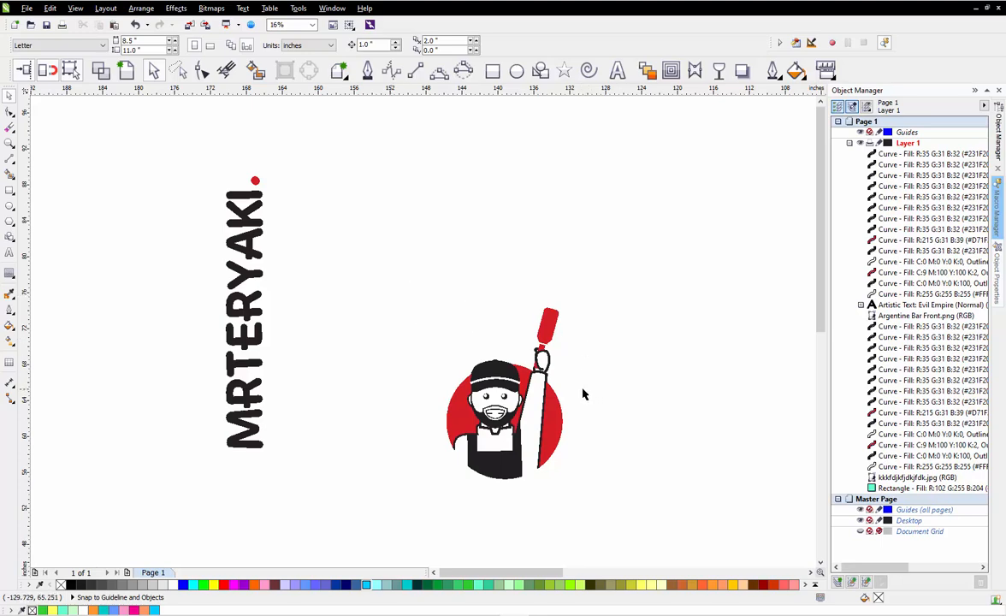
pyautogui.moveTo(362, 247); pyautogui.dragTo(595, 518)
pyautogui.moveTo(514, 435); pyautogui.dragTo(411, 329)
pyautogui.click(466, 333)
# Try an orange fill on the red circle and bottle shape of the figure, and undo it
pyautogui.scroll(2, 467, 333)
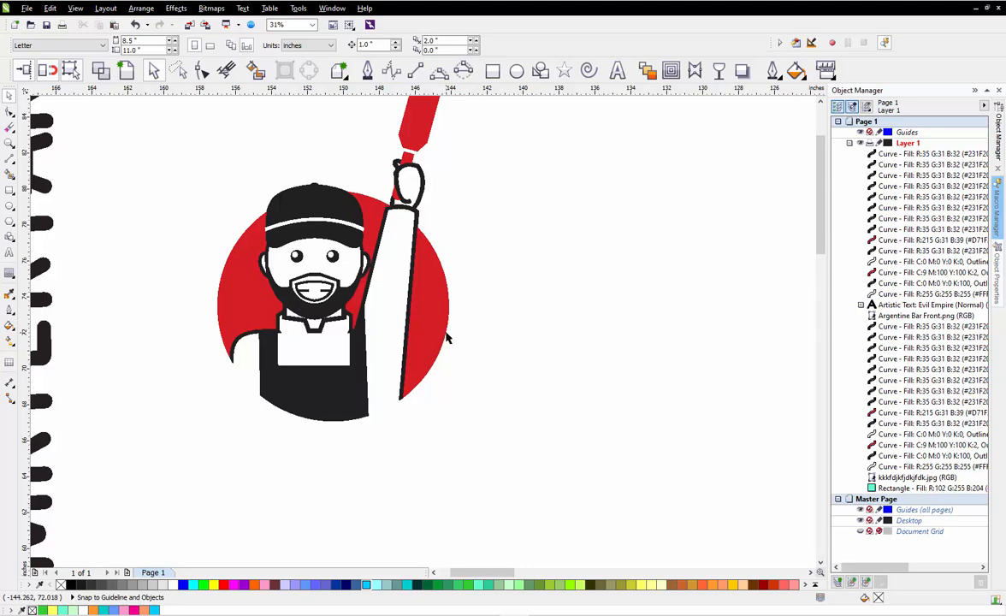
pyautogui.click(446, 340)
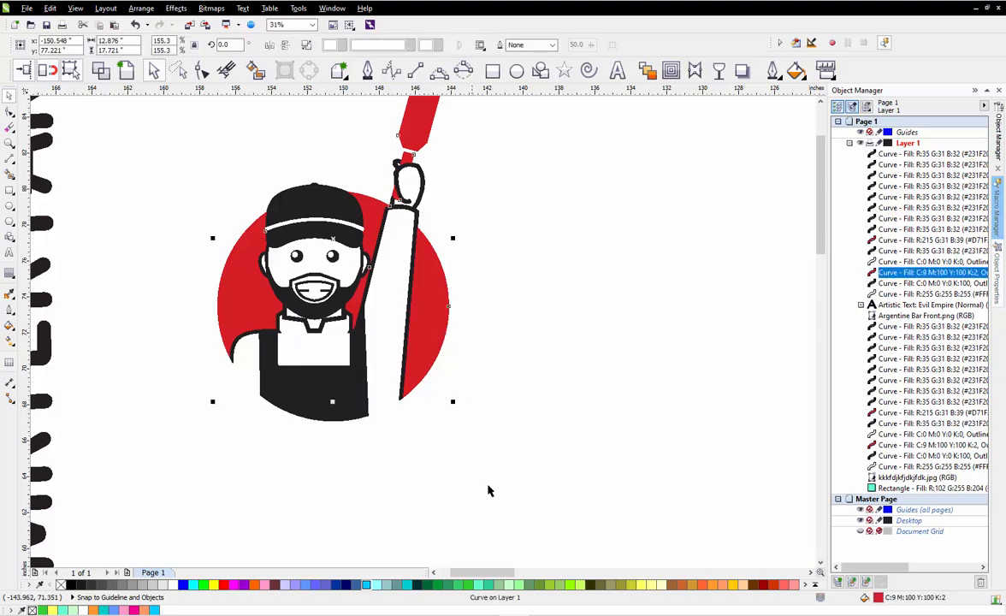
pyautogui.click(254, 584)
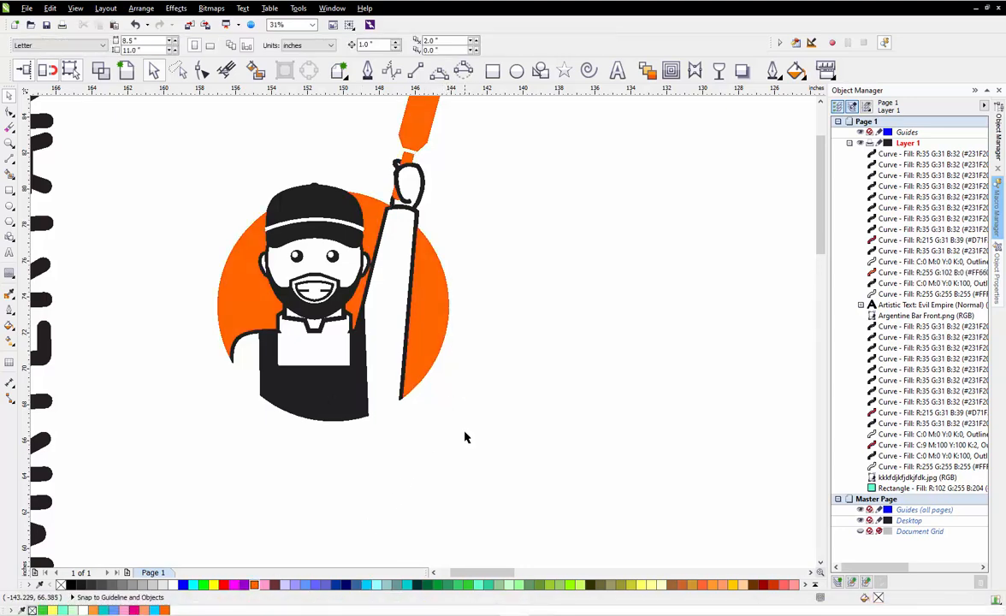
pyautogui.hotkey('ctrl', 'z')
# Fill the white backing shape behind the chef figure with orange (R:255 G:102 B:0)
pyautogui.click(434, 384)
pyautogui.click(430, 384)
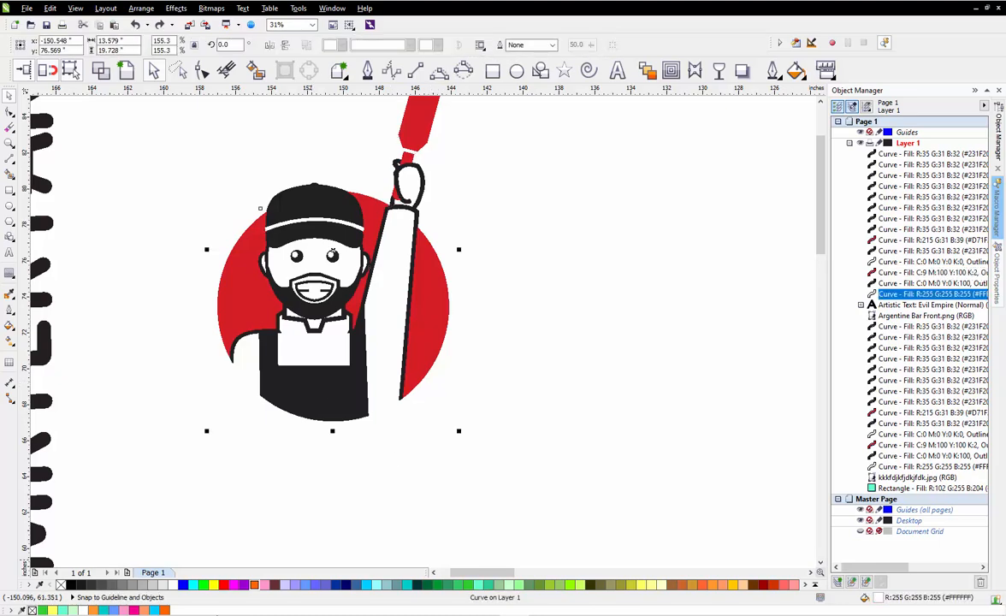
pyautogui.click(254, 584)
pyautogui.click(418, 495)
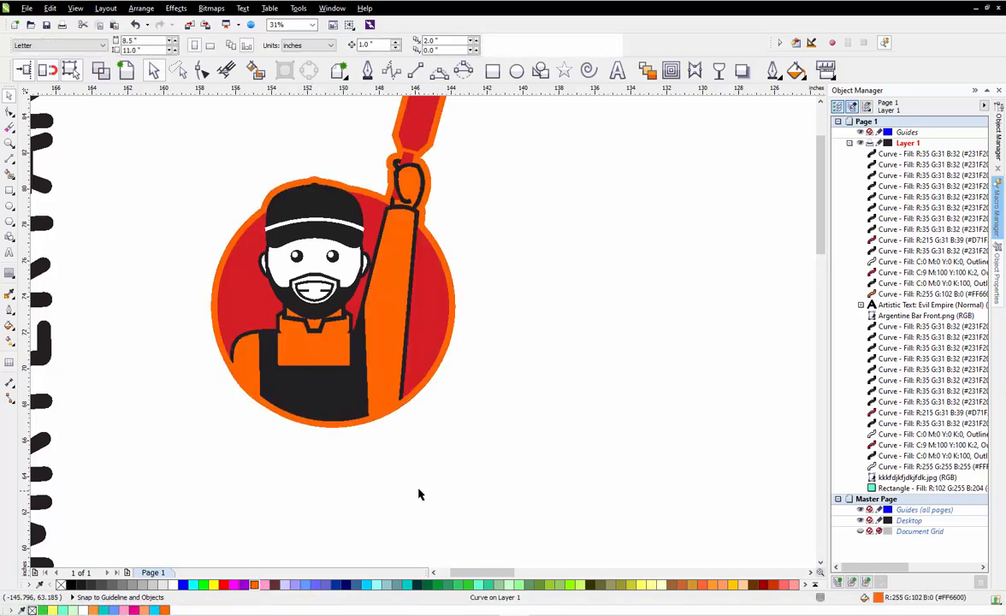
# Try moving the white face details off the black head shape, and undo the move
pyautogui.scroll(-2, 507, 352)
pyautogui.scroll(2, 422, 303)
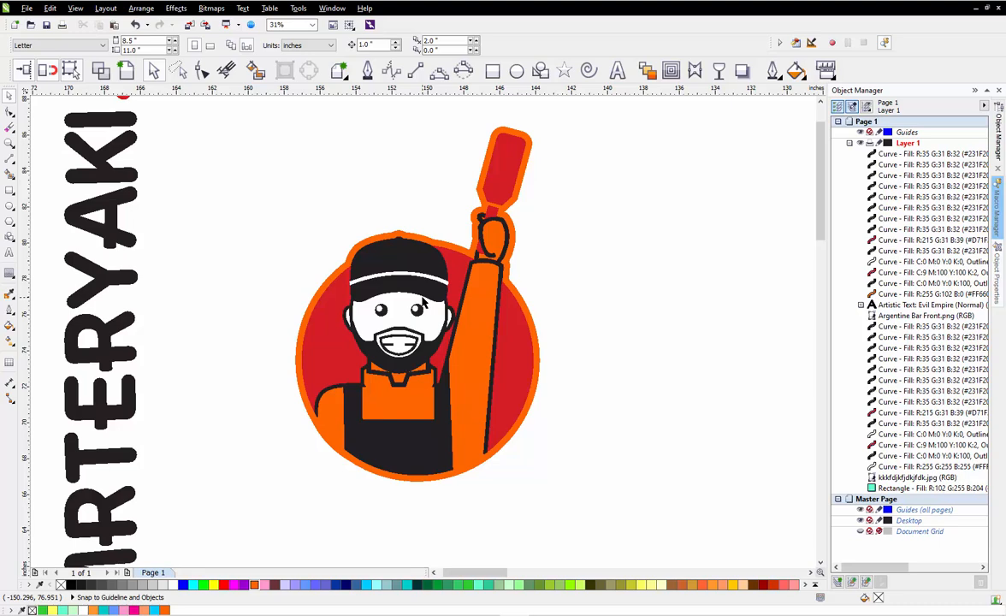
pyautogui.click(387, 329)
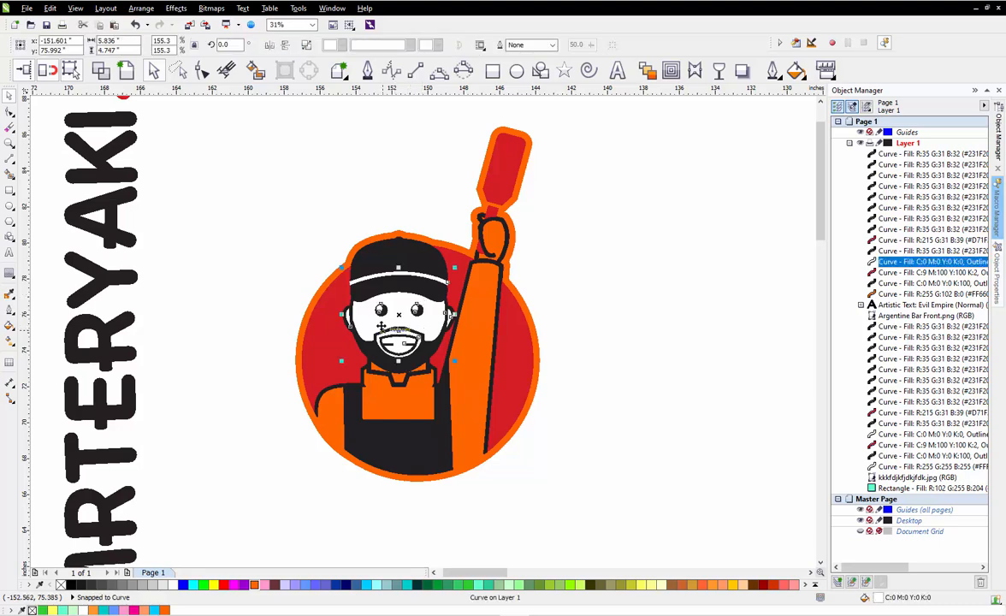
pyautogui.moveTo(387, 330); pyautogui.dragTo(315, 376)
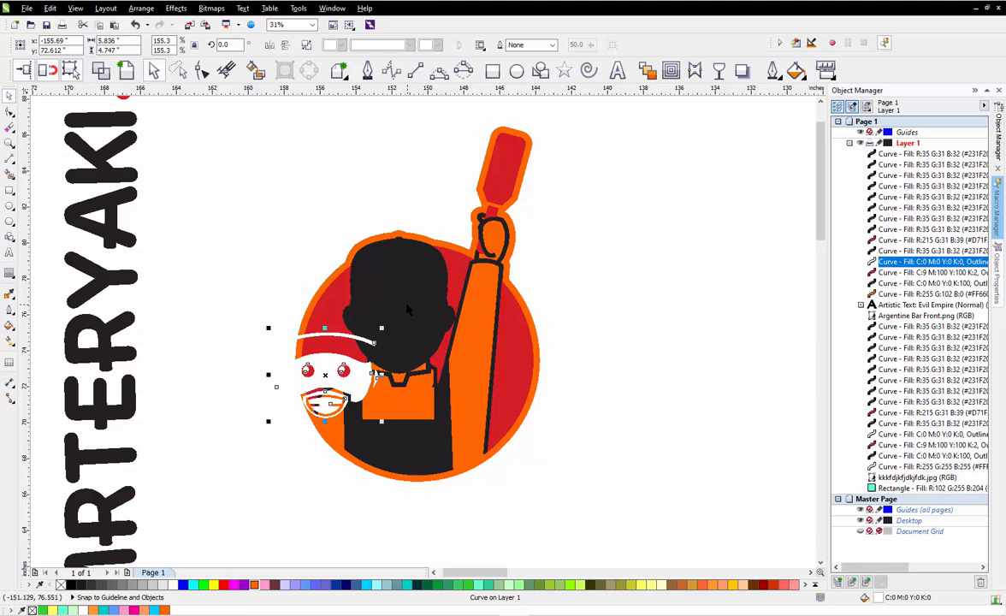
pyautogui.hotkey('ctrl', 'z')
# Trim the white face and cap details out of the black figure shape, and delete the white curve
pyautogui.scroll(2, 368, 377)
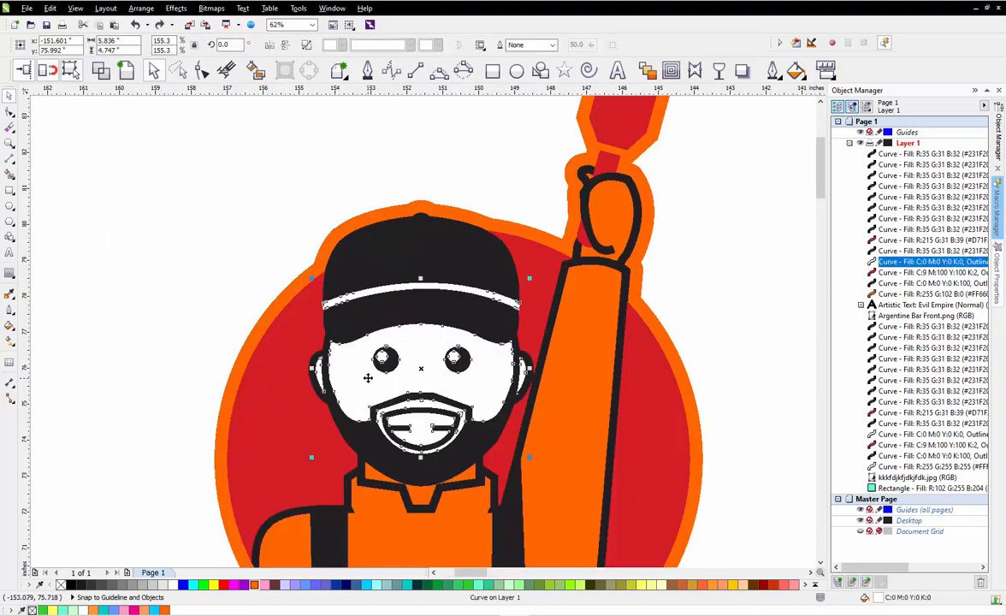
pyautogui.keyDown('shift'); pyautogui.click(354, 270); pyautogui.keyUp('shift')
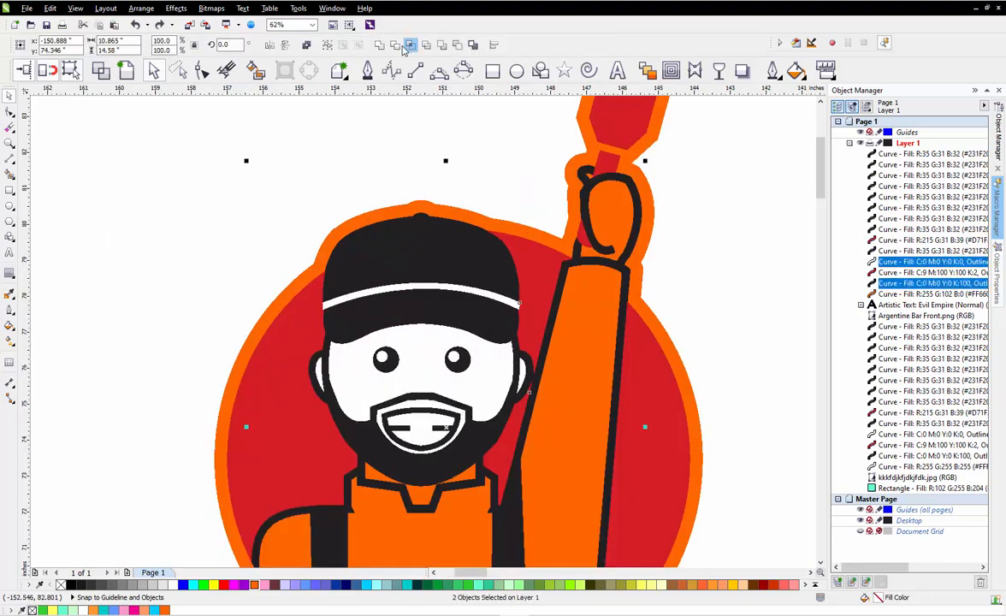
pyautogui.click(395, 44)
pyautogui.click(256, 254)
pyautogui.click(348, 375)
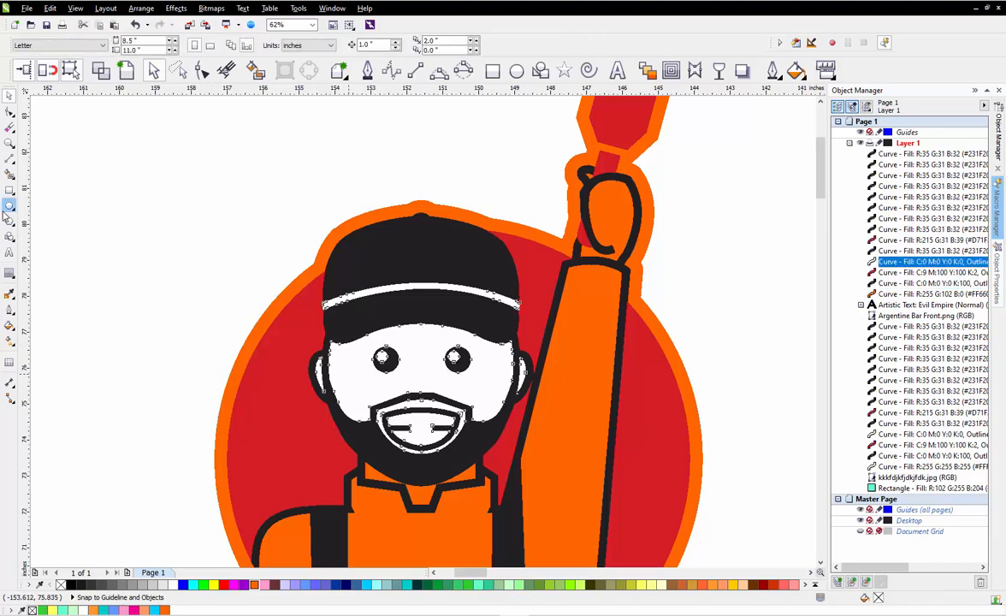
pyautogui.moveTo(348, 375); pyautogui.dragTo(57, 212)
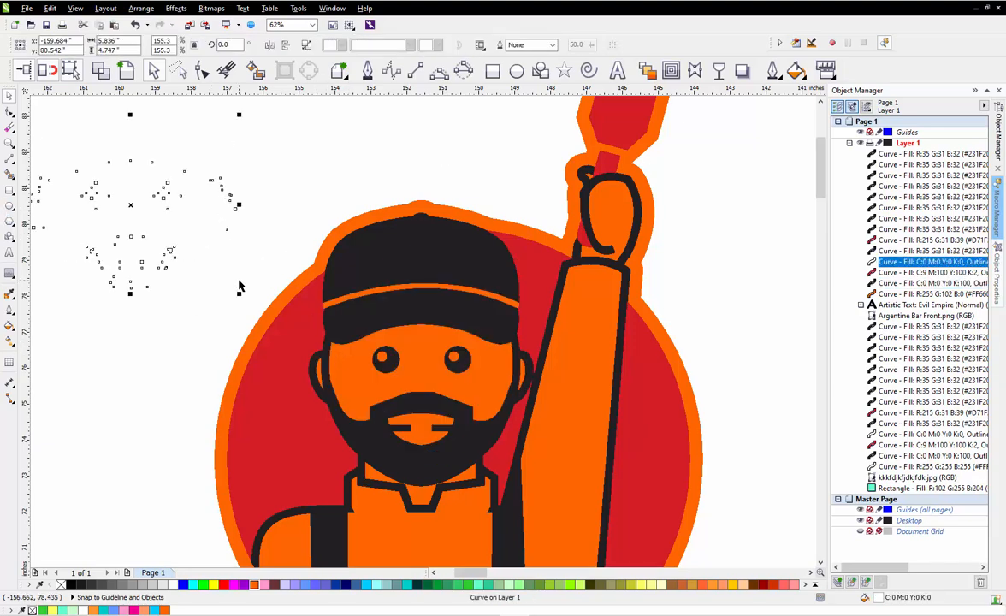
pyautogui.press('Delete')
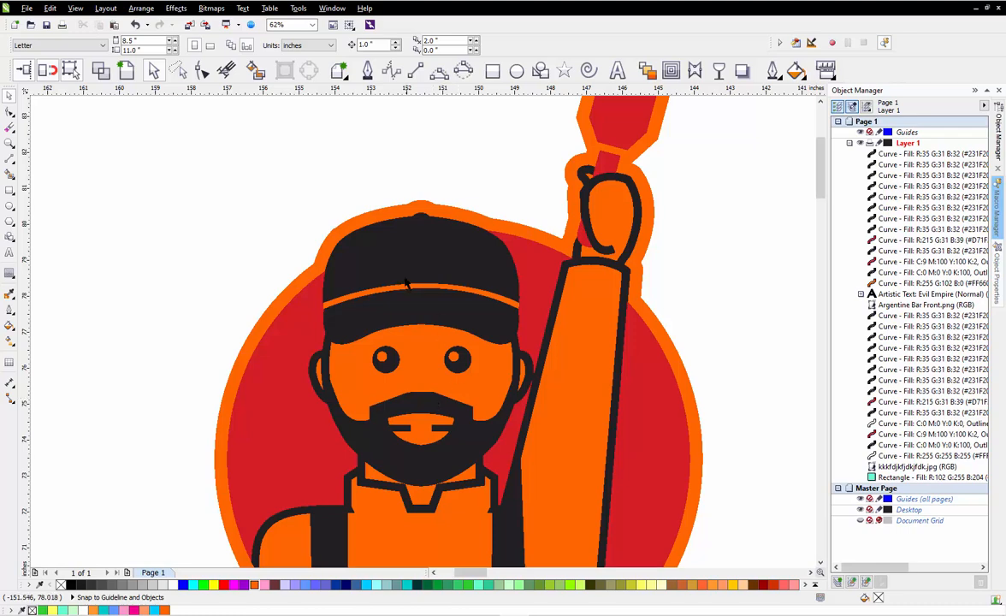
# Examine the trimmed face, cap, arm and bottle against the orange backing shape
pyautogui.click(422, 204)
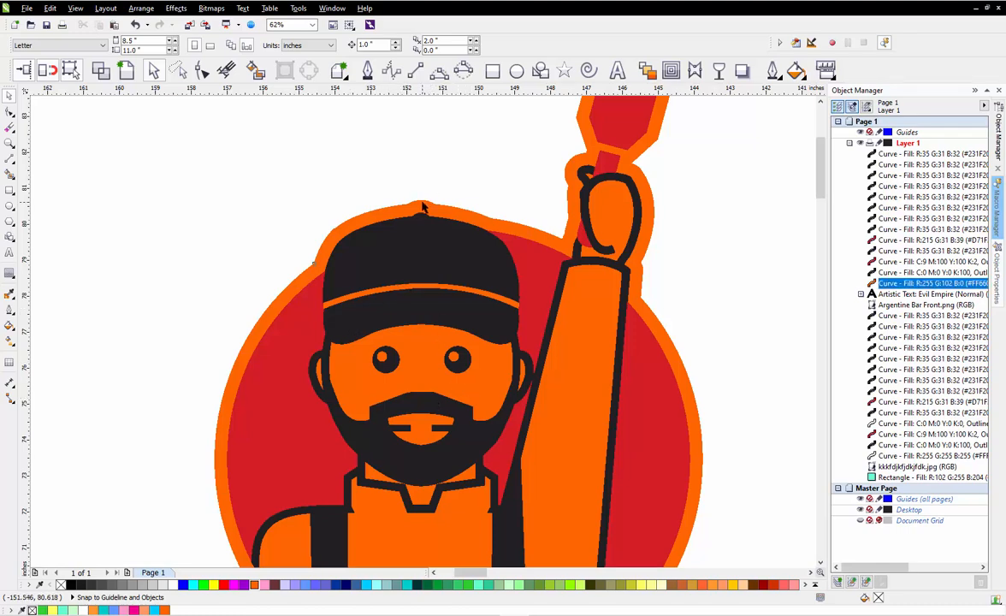
pyautogui.click(304, 196)
pyautogui.scroll(-1, 305, 196)
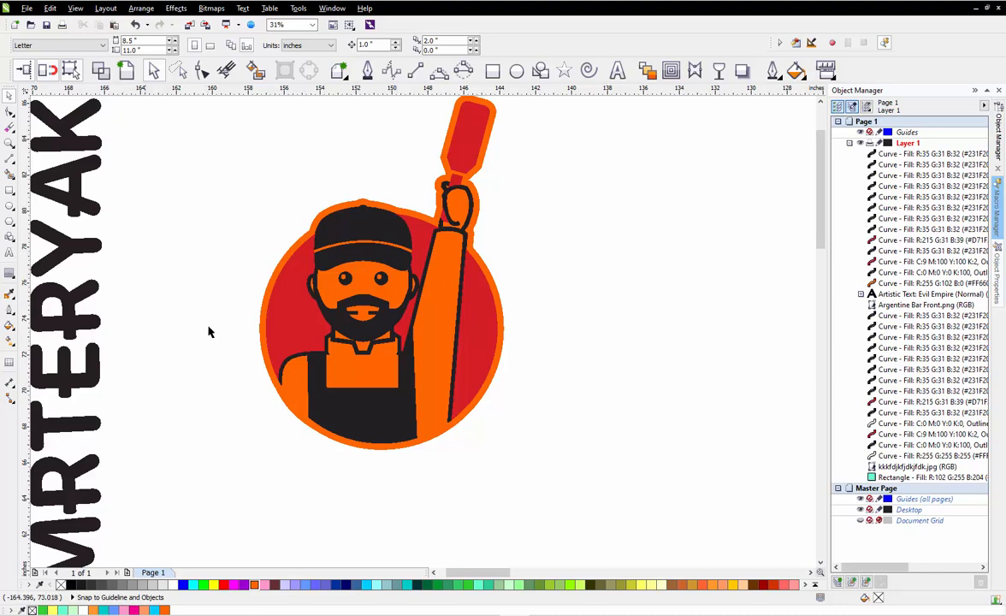
pyautogui.scroll(3, 385, 270)
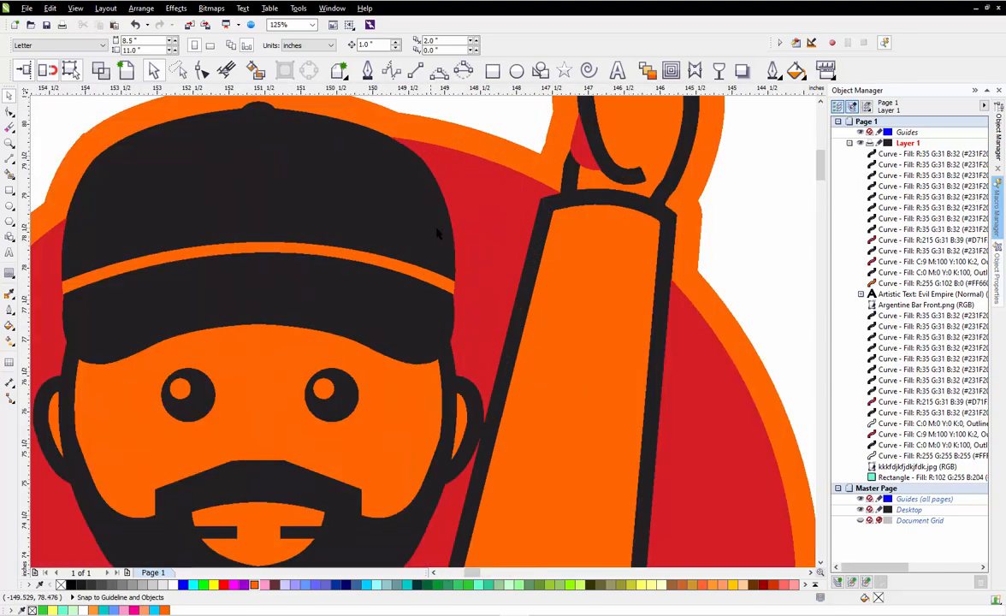
pyautogui.scroll(-2, 460, 267)
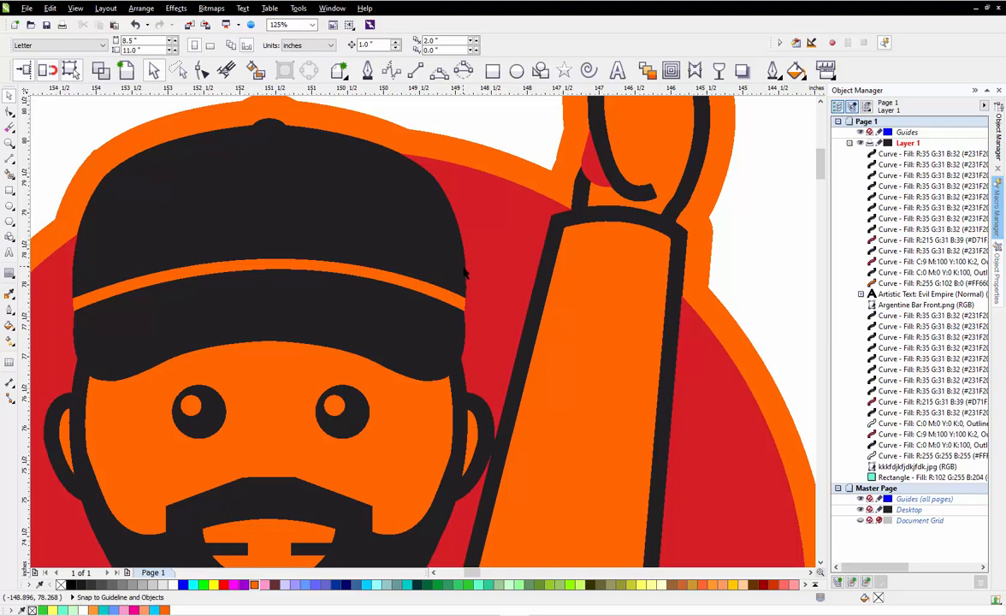
pyautogui.scroll(-1, 579, 230)
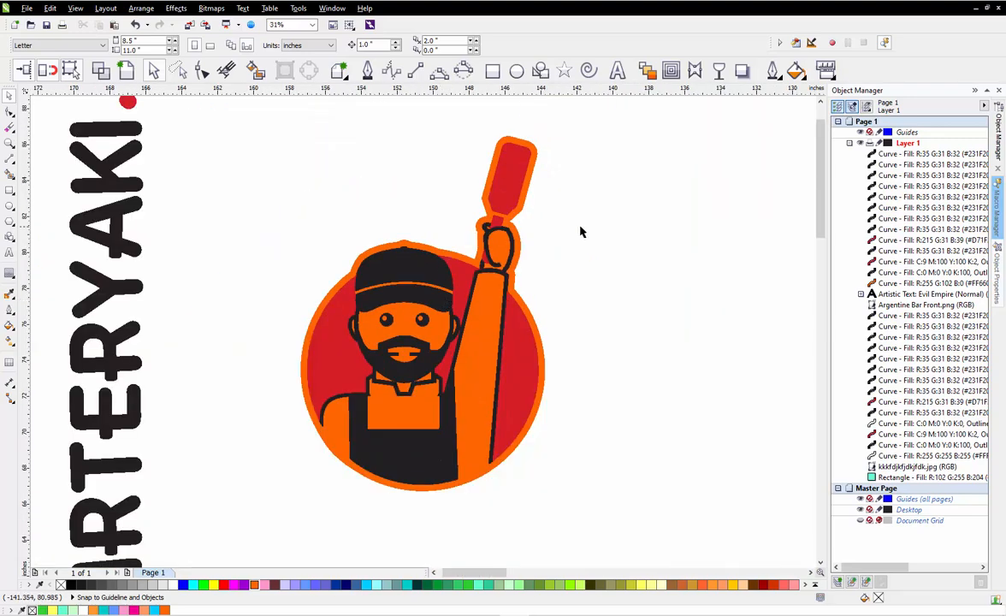
pyautogui.scroll(1, 546, 292)
pyautogui.scroll(-1, 542, 273)
pyautogui.scroll(1, 539, 239)
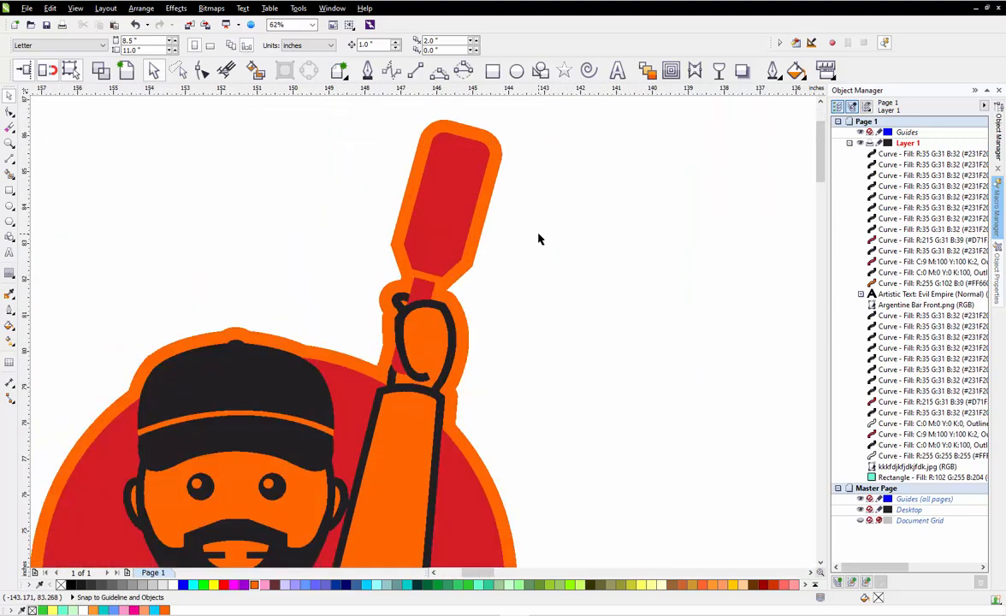
pyautogui.scroll(-1, 540, 238)
# Try moving the red circle and bottle shape away from the orange backing, and undo the move
pyautogui.click(477, 215)
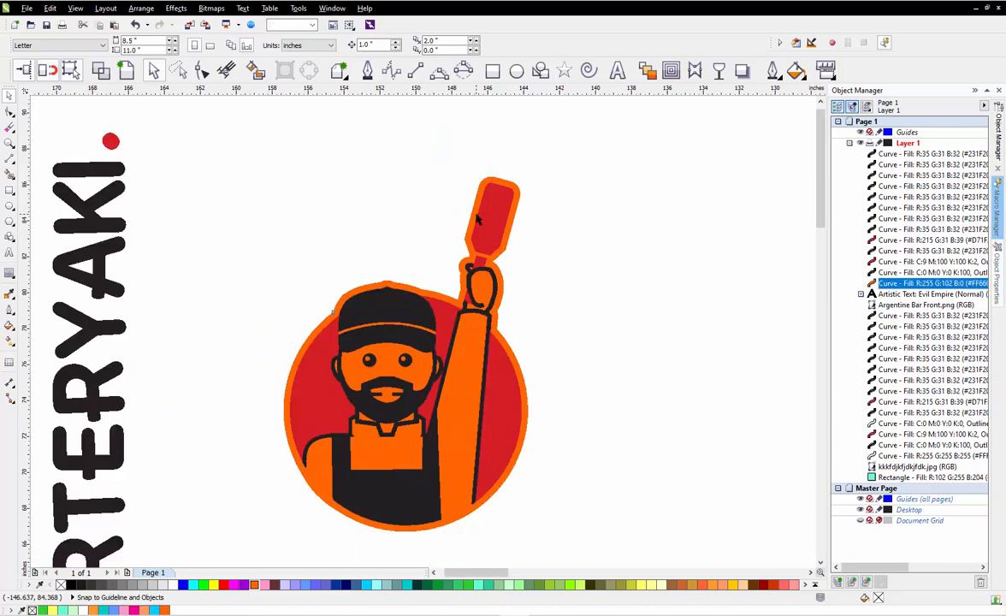
pyautogui.click(545, 225)
pyautogui.click(496, 208)
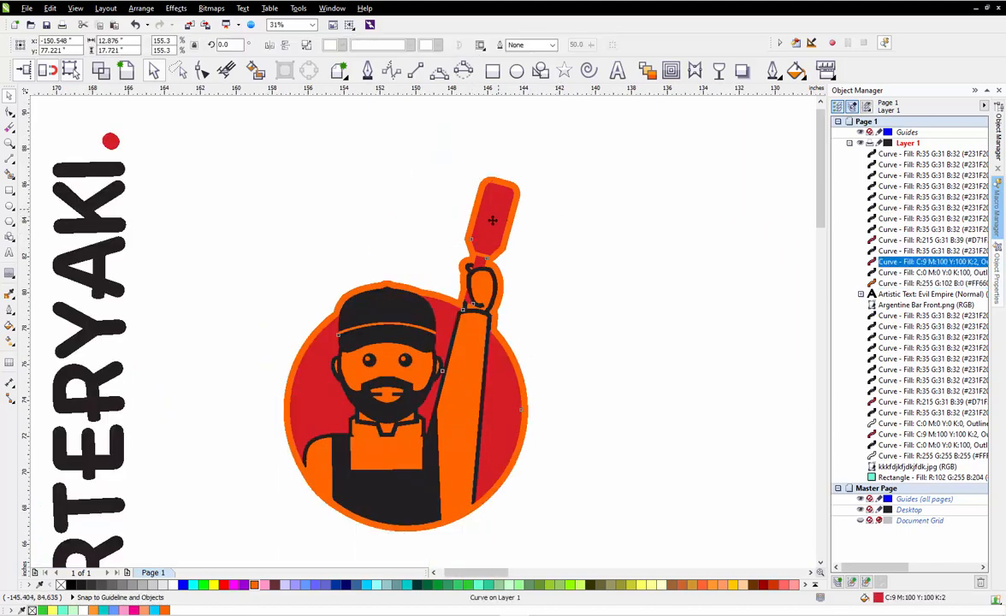
pyautogui.moveTo(495, 207); pyautogui.dragTo(410, 292)
pyautogui.hotkey('ctrl', 'z')
pyautogui.click(681, 283)
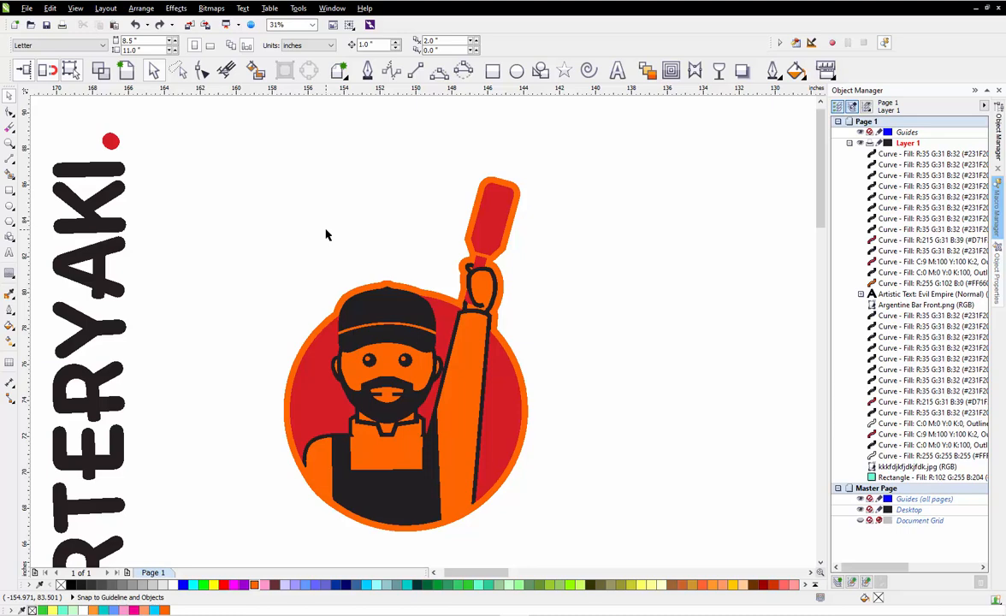
# Copy the orange backing silhouette and place the duplicate to the right of the chef figure
pyautogui.scroll(-2, 302, 205)
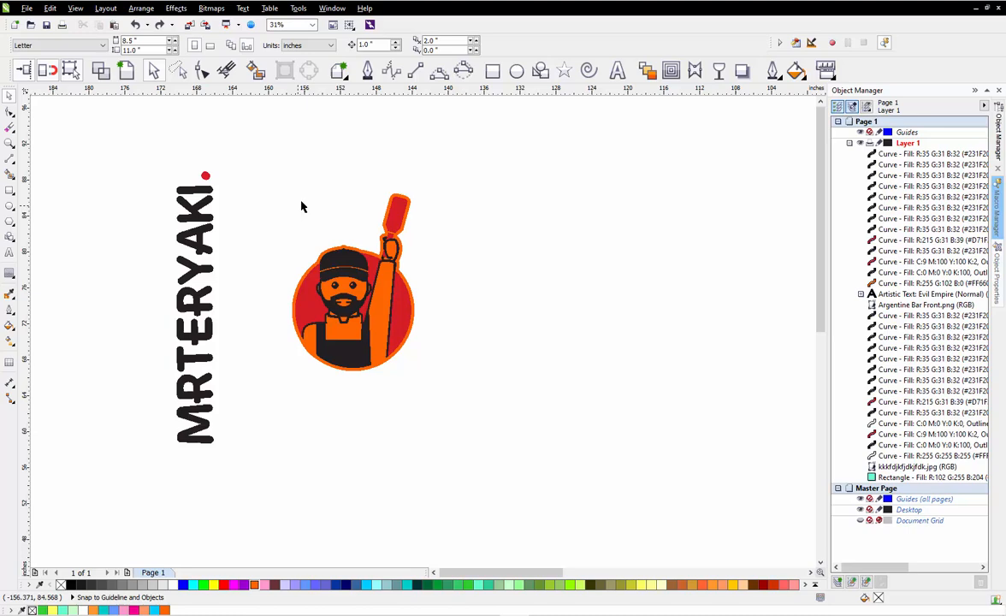
pyautogui.click(299, 278)
pyautogui.moveTo(299, 275); pyautogui.dragTo(477, 270)
pyautogui.scroll(1, 371, 227)
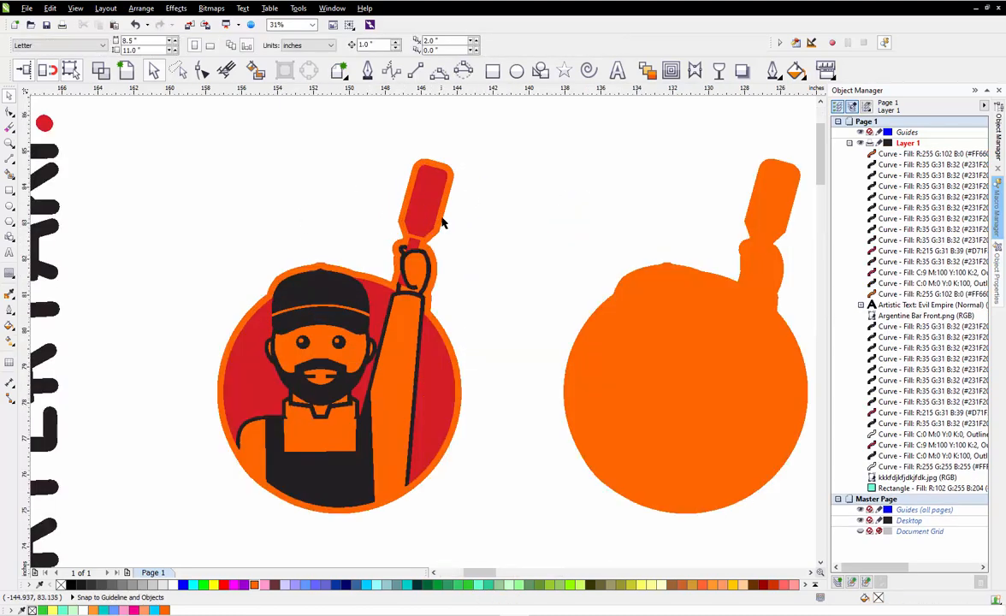
pyautogui.scroll(1, 442, 220)
pyautogui.scroll(-1, 443, 221)
pyautogui.scroll(-1, 443, 221)
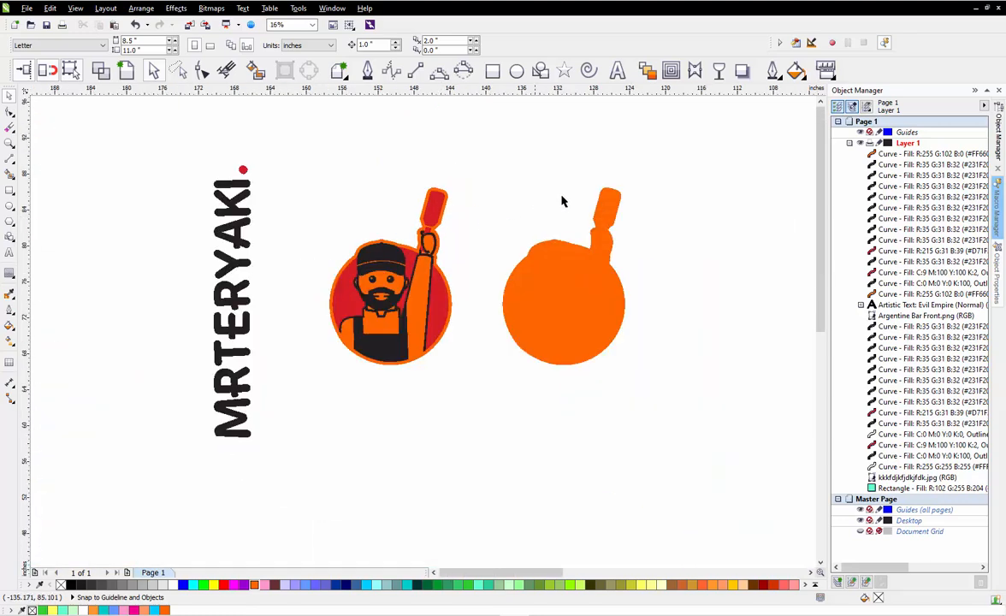
# Copy the black chef figure and place the duplicate to the right of the orange silhouette copy
pyautogui.scroll(1, 596, 214)
pyautogui.click(159, 306)
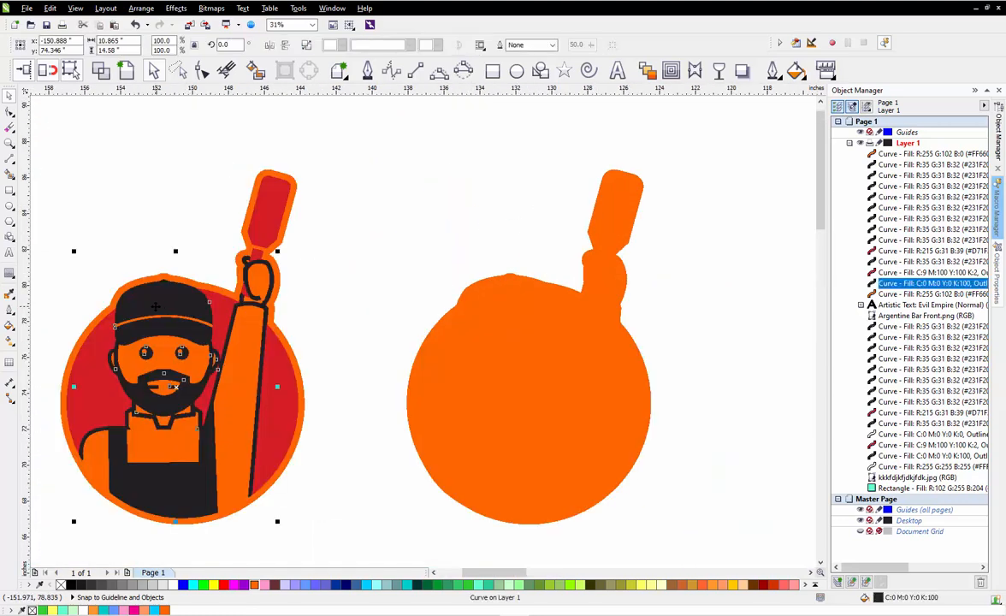
pyautogui.scroll(-1, 157, 306)
pyautogui.moveTo(167, 304); pyautogui.dragTo(453, 303)
pyautogui.click(448, 261)
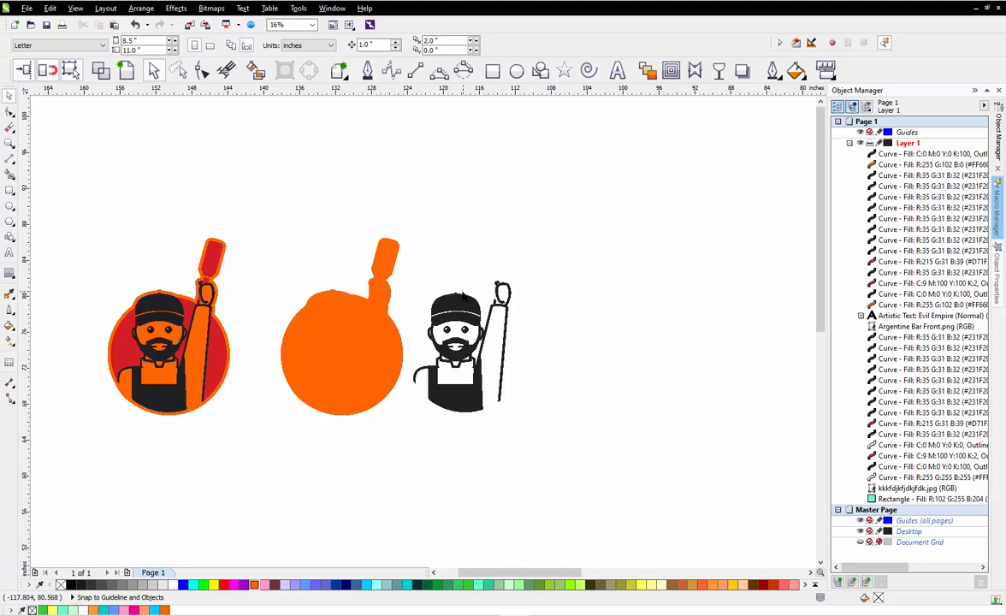
# Examine the copied orange silhouette and the black figure's cap, face and raised arm as separate layers
pyautogui.scroll(2, 466, 319)
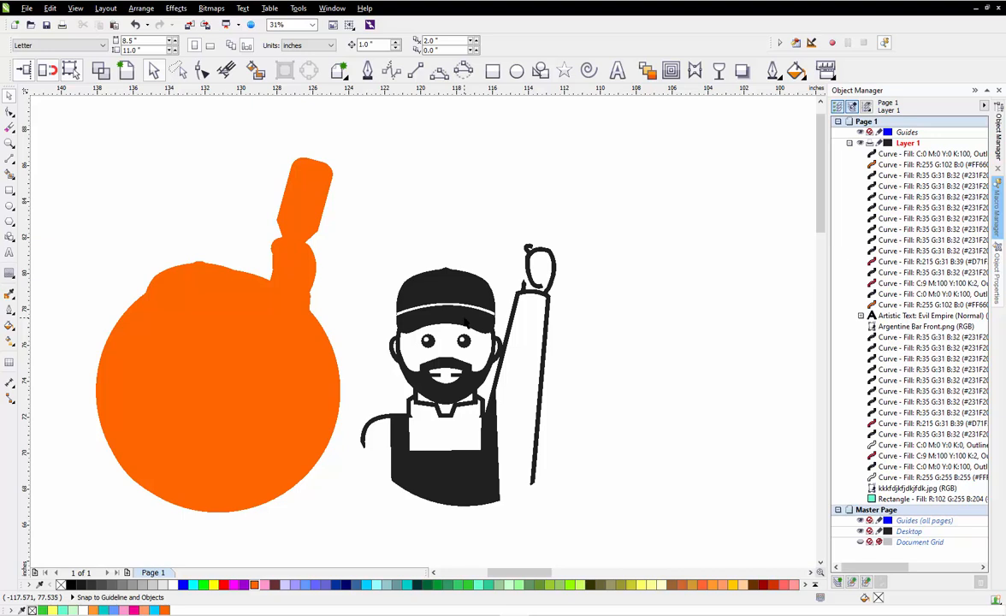
pyautogui.click(273, 336)
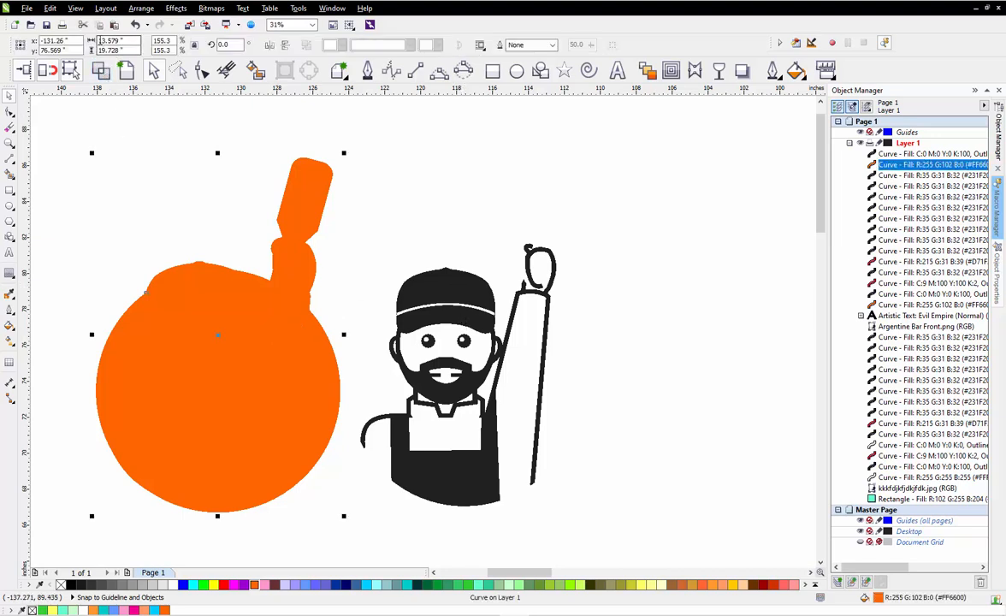
pyautogui.click(452, 301)
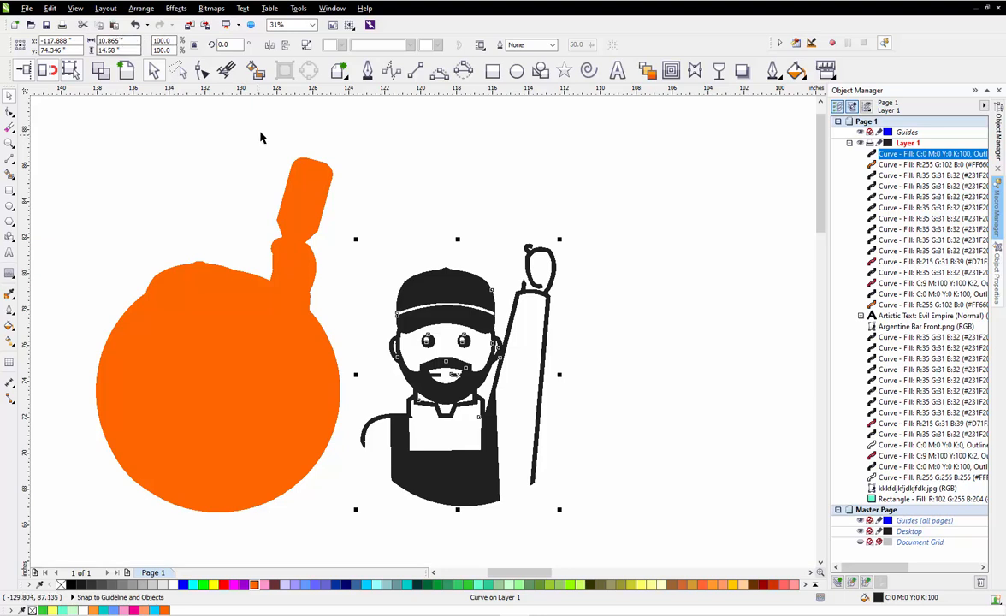
pyautogui.click(418, 183)
pyautogui.scroll(-1, 418, 183)
pyautogui.scroll(1, 473, 257)
pyautogui.click(412, 218)
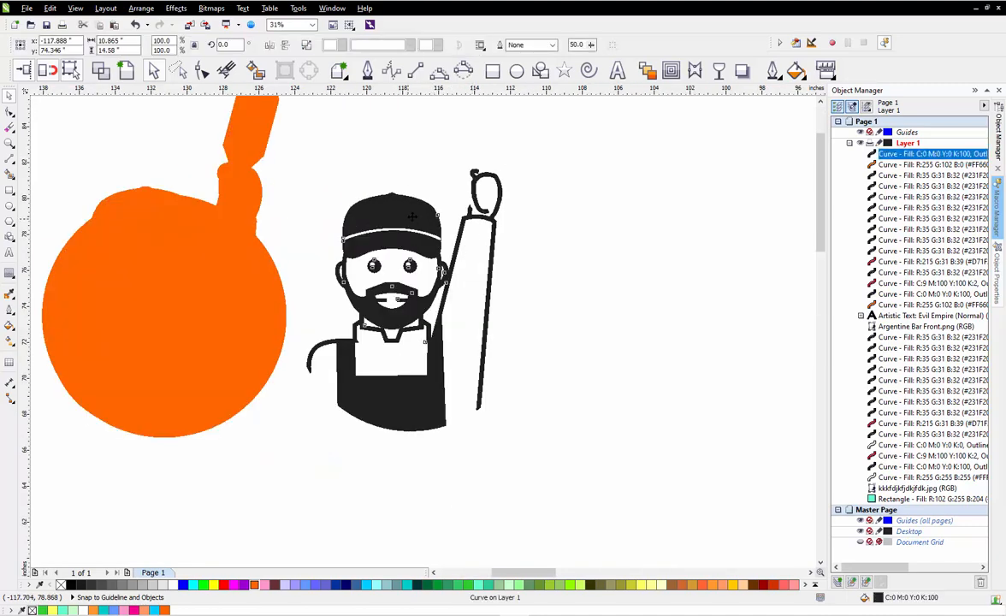
pyautogui.click(324, 151)
pyautogui.scroll(-1, 341, 197)
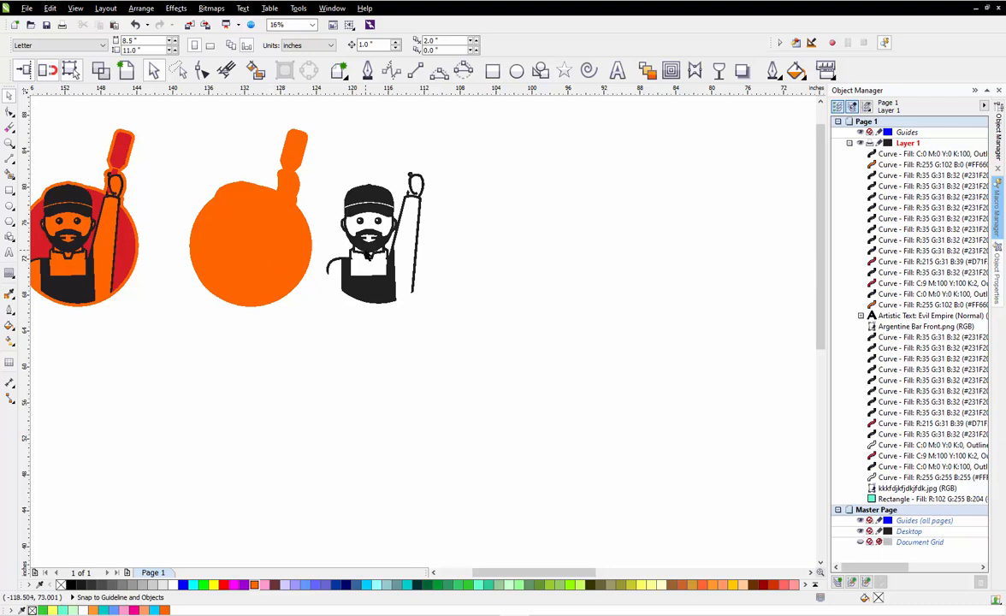
pyautogui.scroll(1, 398, 236)
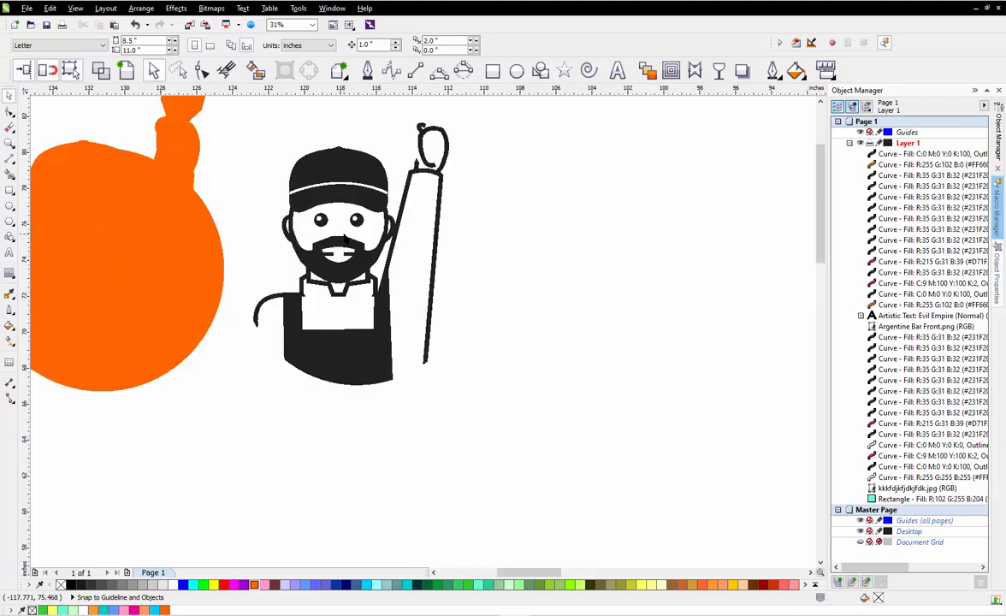
pyautogui.click(340, 180)
pyautogui.scroll(-1, 359, 172)
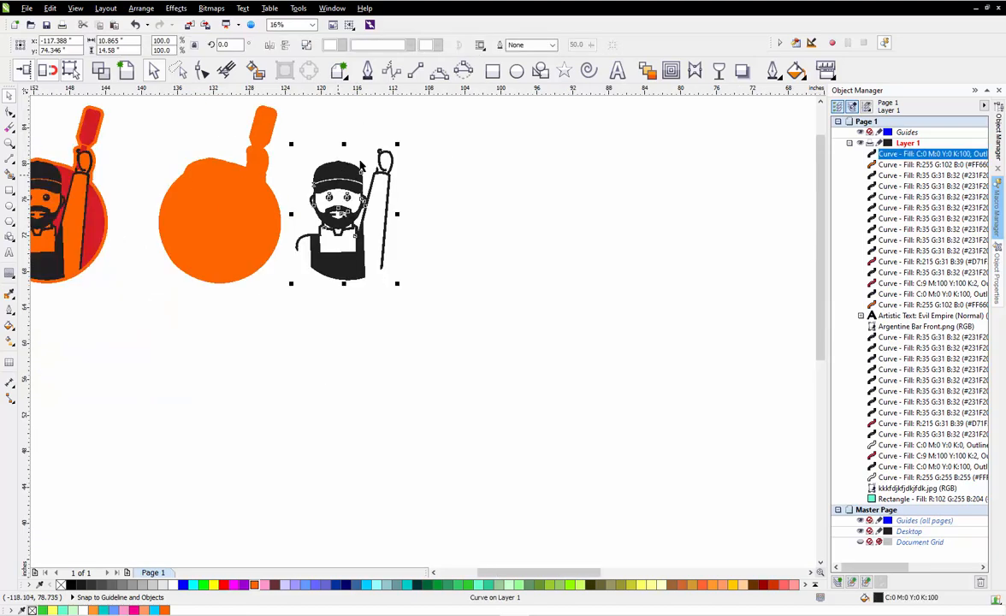
# Duplicate the separated black figure and place the second copy to its right
pyautogui.scroll(1, 370, 160)
pyautogui.rightClick(311, 180)
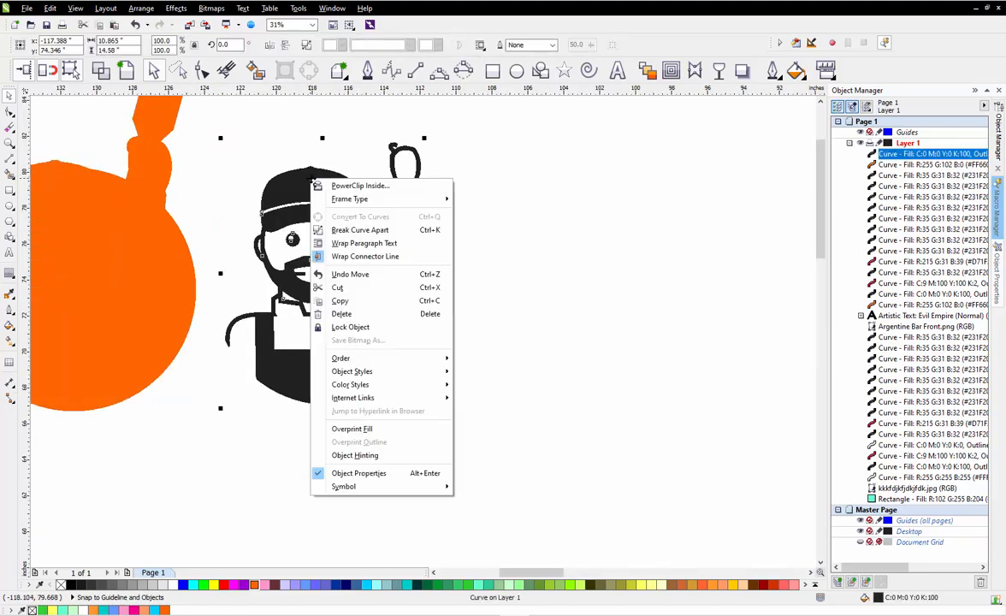
pyautogui.scroll(-2, 214, 182)
pyautogui.rightClick(395, 180)
pyautogui.moveTo(254, 180); pyautogui.dragTo(397, 179)
pyautogui.click(363, 149)
pyautogui.click(272, 191)
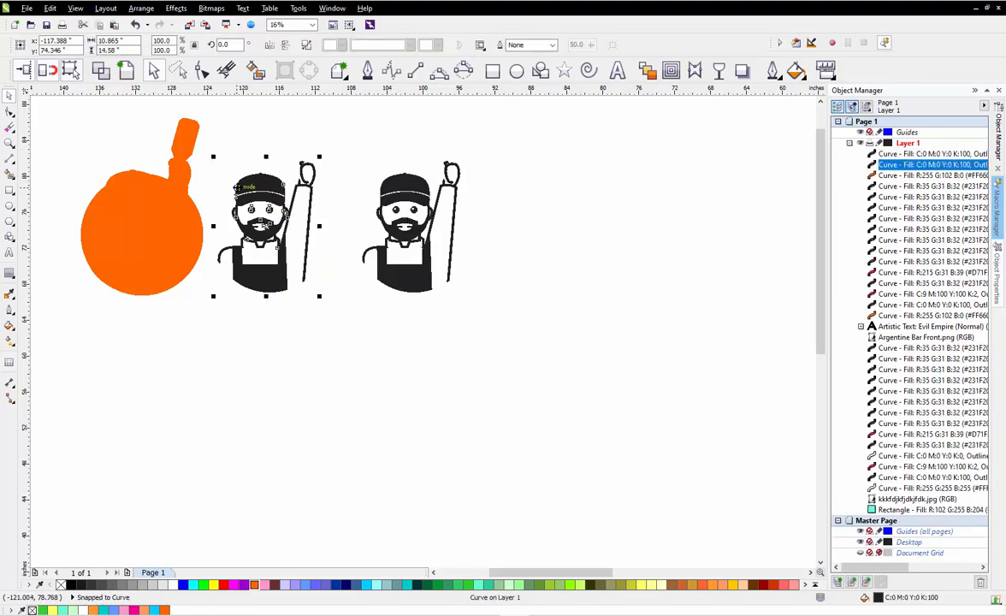
pyautogui.click(386, 150)
# Break the rightmost figure copy apart and combine all its pieces except the cap crown back into one curve
pyautogui.scroll(1, 422, 188)
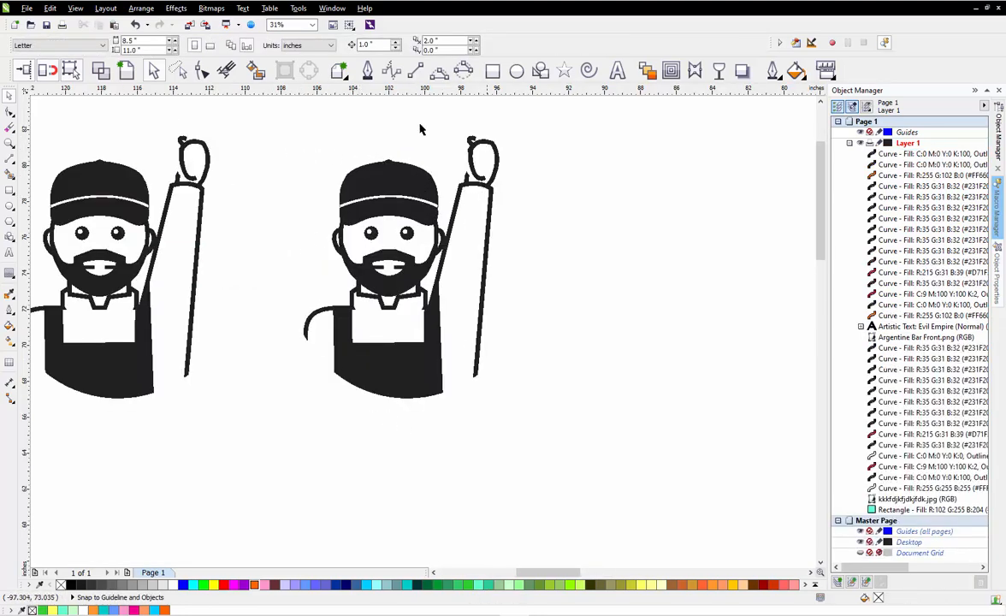
pyautogui.click(419, 181)
pyautogui.rightClick(405, 182)
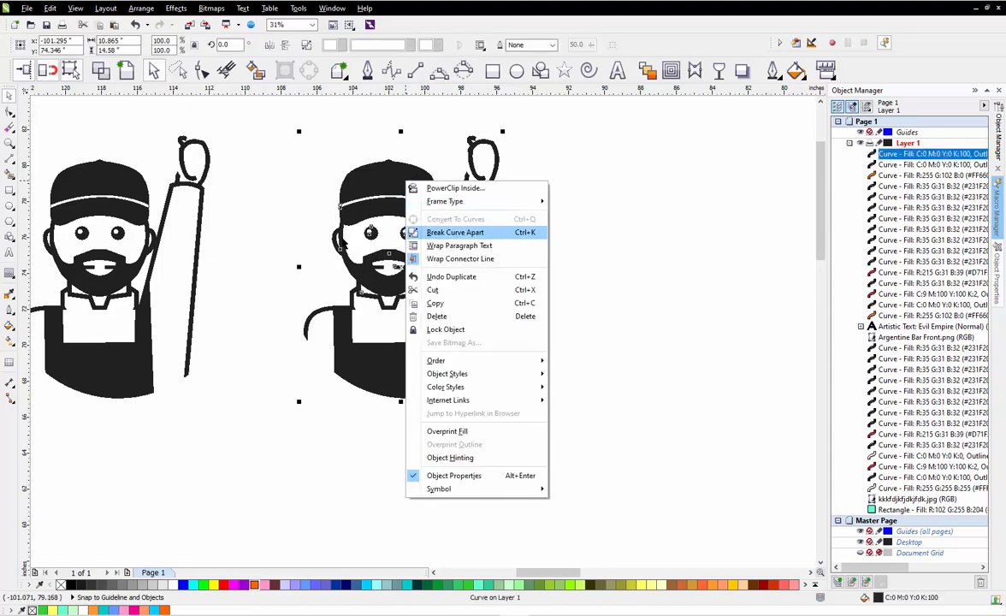
pyautogui.click(455, 232)
pyautogui.click(283, 213)
pyautogui.moveTo(386, 185); pyautogui.dragTo(386, 122)
pyautogui.hotkey('ctrl', 'z')
pyautogui.moveTo(289, 186); pyautogui.dragTo(506, 450)
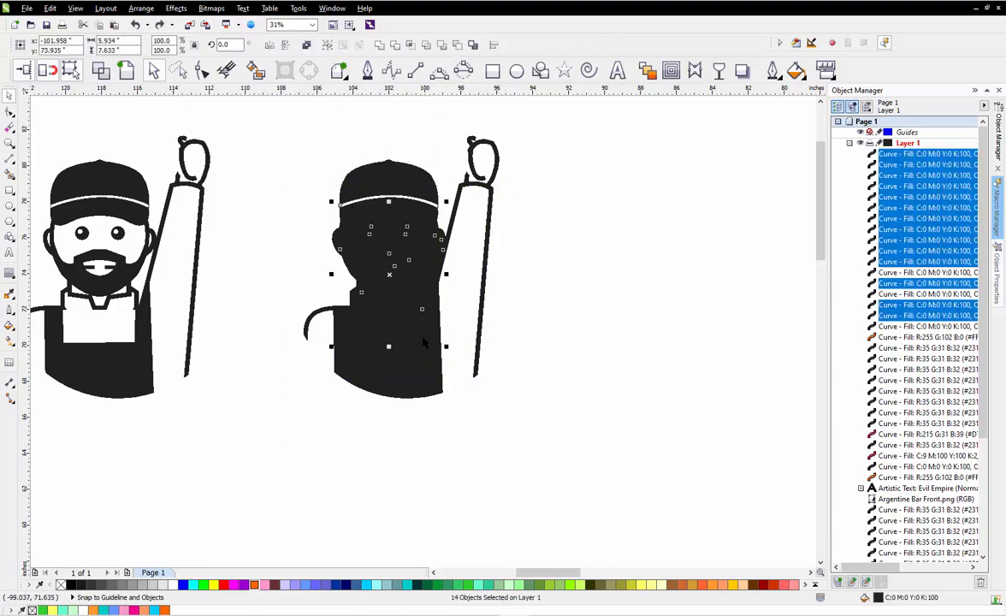
pyautogui.press('Delete')
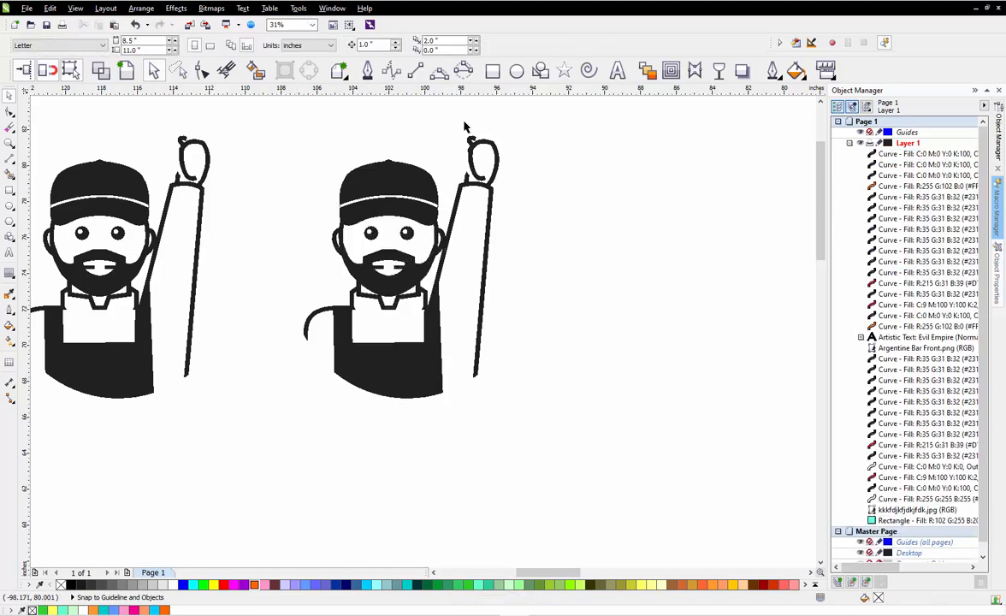
# Draw a horizontal line about 6.3 inches long from the cap's edge across the raised arm
pyautogui.scroll(2, 462, 130)
pyautogui.scroll(-2, 402, 206)
pyautogui.scroll(2, 389, 248)
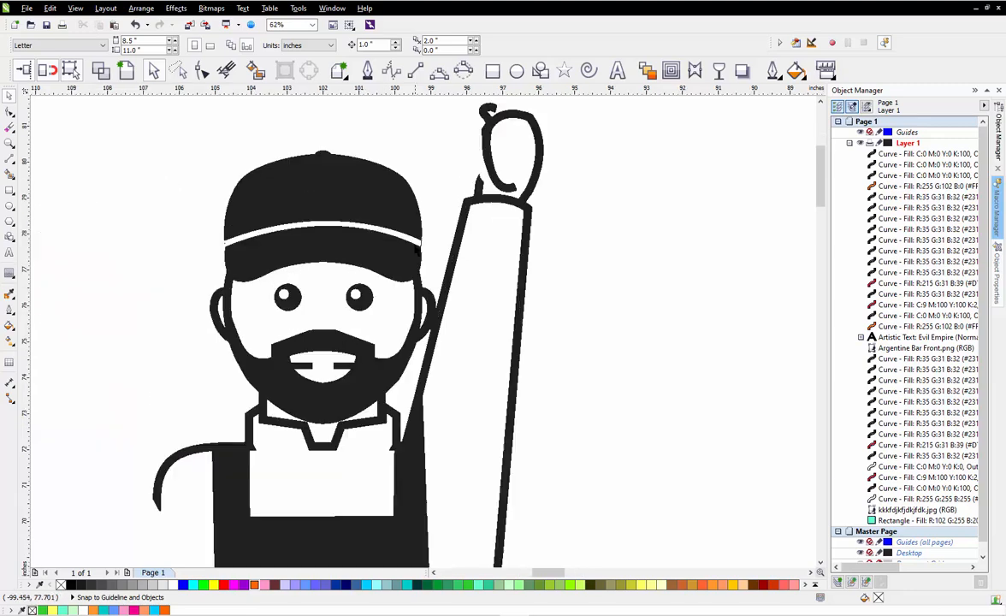
pyautogui.click(415, 70)
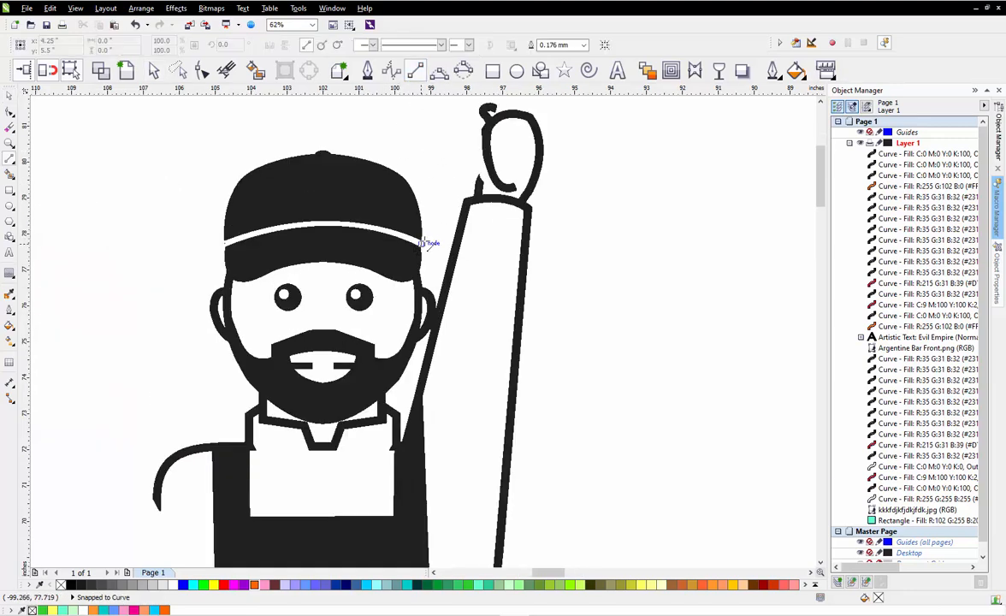
pyautogui.moveTo(422, 241); pyautogui.dragTo(663, 242)
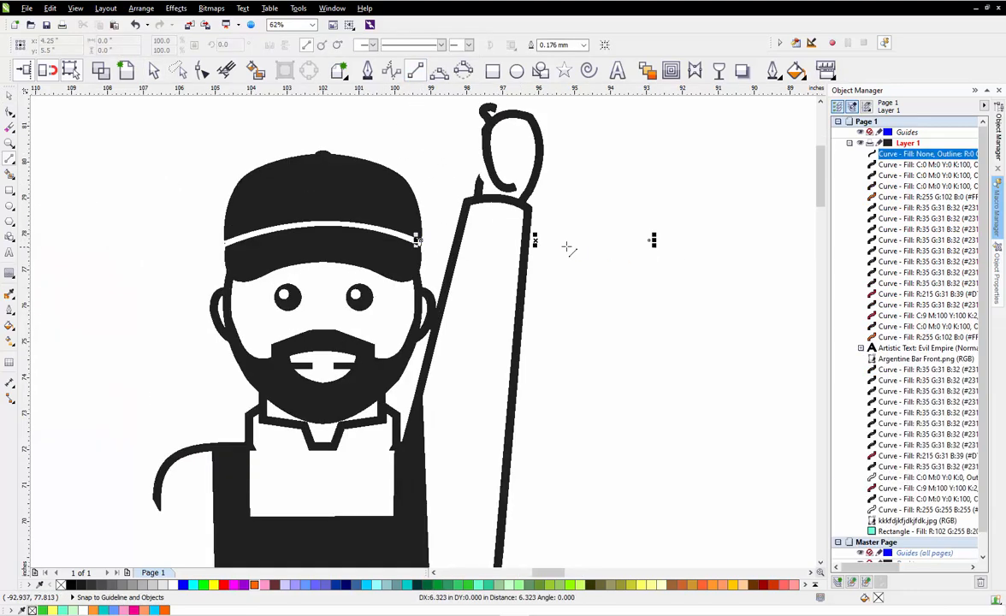
pyautogui.scroll(-2, 265, 146)
pyautogui.click(493, 73)
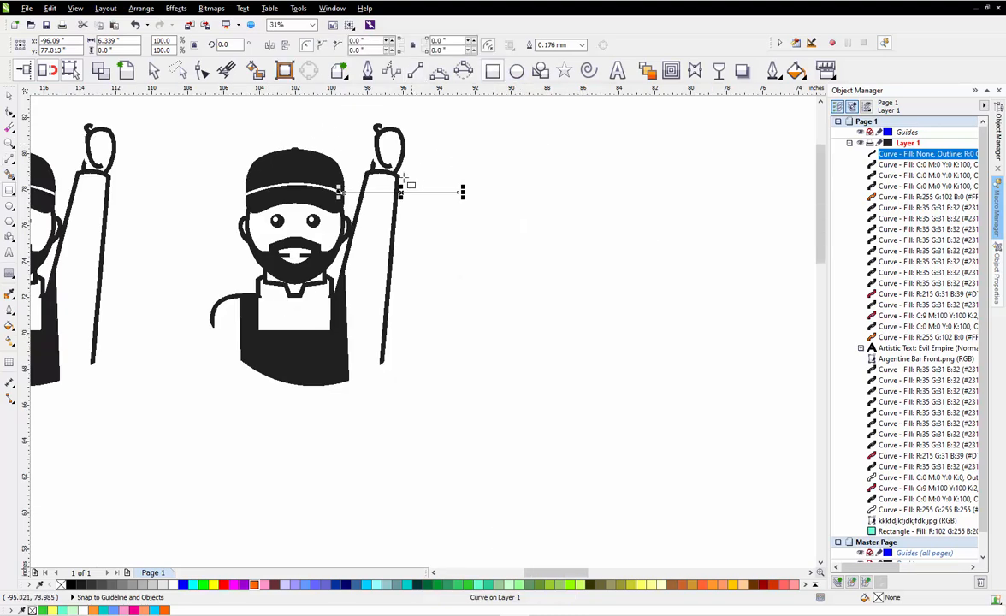
pyautogui.moveTo(437, 191); pyautogui.dragTo(306, 386)
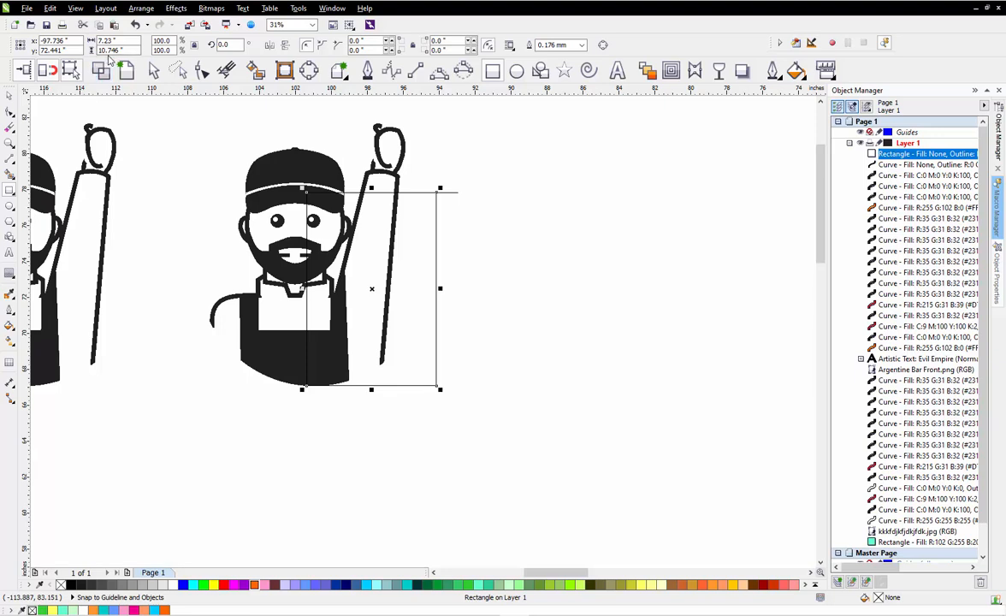
pyautogui.click(10, 94)
pyautogui.moveTo(429, 284); pyautogui.dragTo(605, 302)
pyautogui.hotkey('ctrl', 'z')
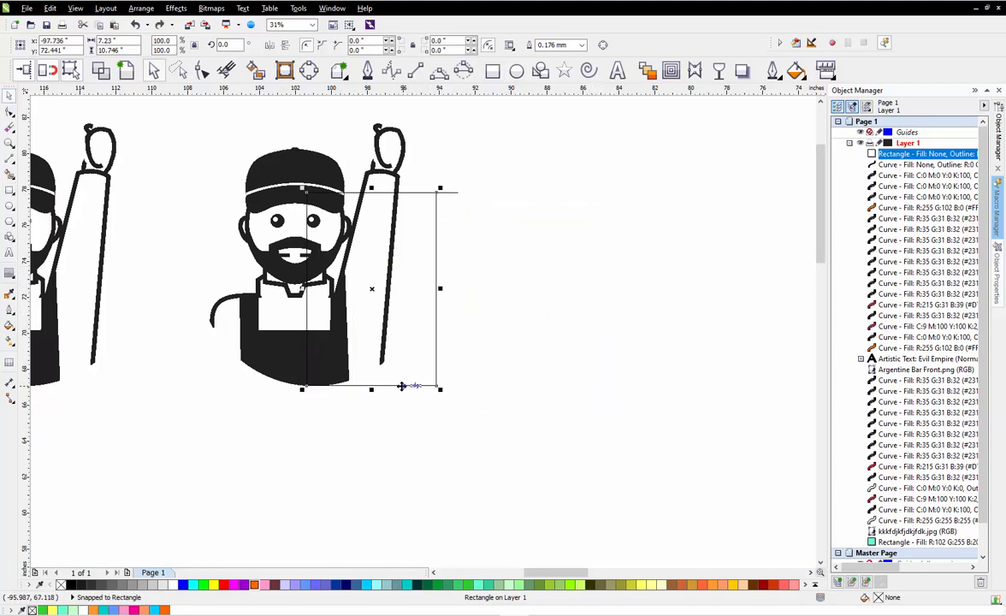
pyautogui.scroll(-1, 379, 396)
pyautogui.scroll(1, 382, 252)
pyautogui.scroll(1, 377, 392)
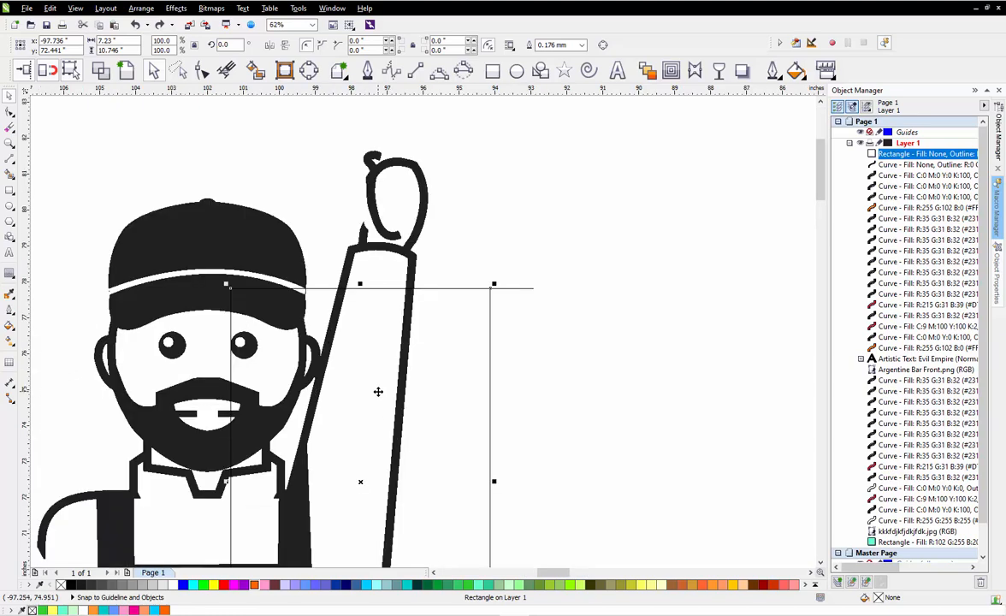
pyautogui.scroll(-1, 354, 178)
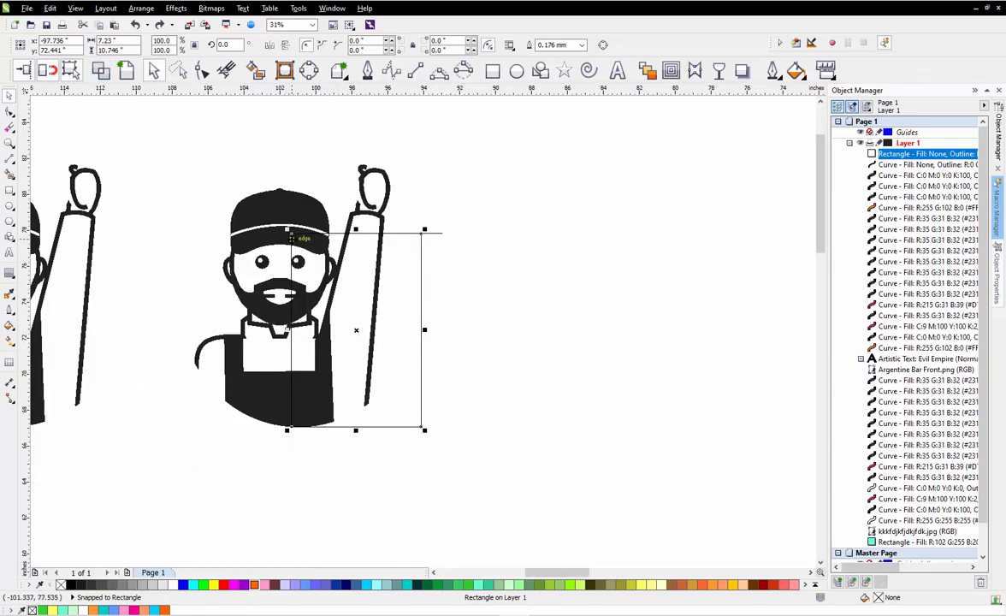
pyautogui.moveTo(281, 210); pyautogui.dragTo(281, 165)
pyautogui.hotkey('ctrl', 'z')
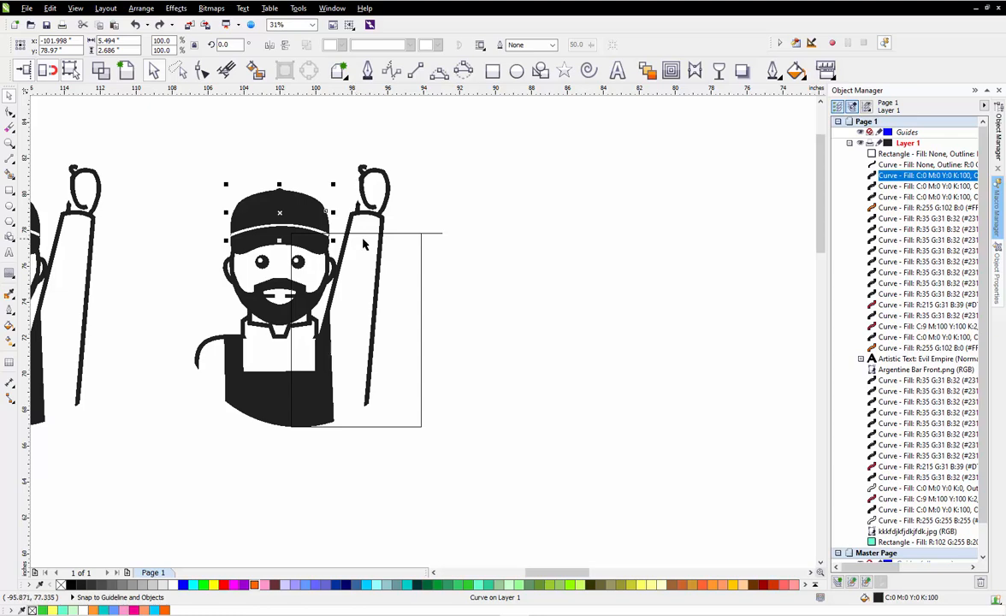
pyautogui.click(412, 234)
pyautogui.press('Delete')
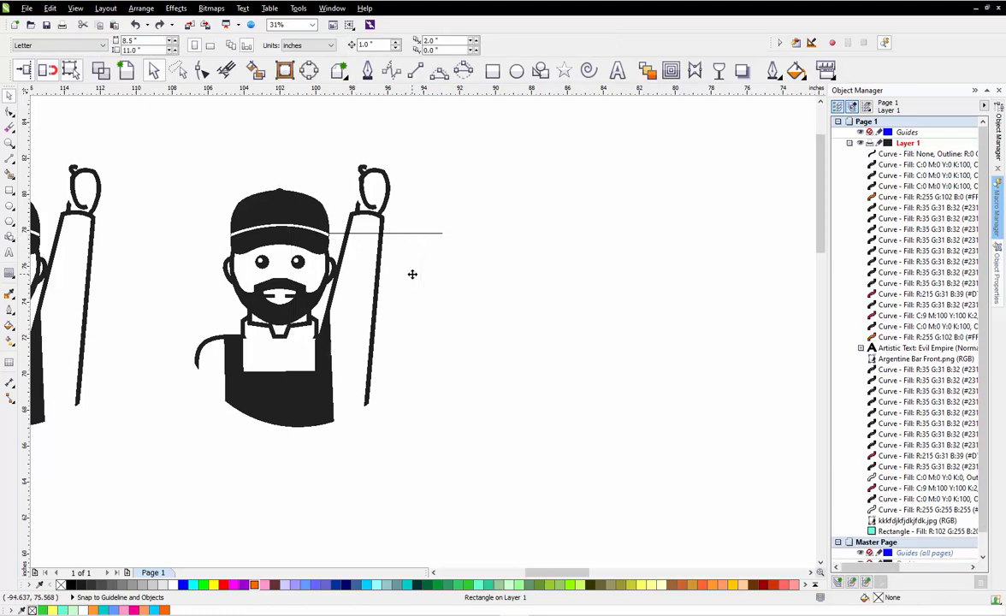
# Smart Fill the hand and upper arm outline above the horizontal line with magenta and no outline
pyautogui.scroll(2, 375, 175)
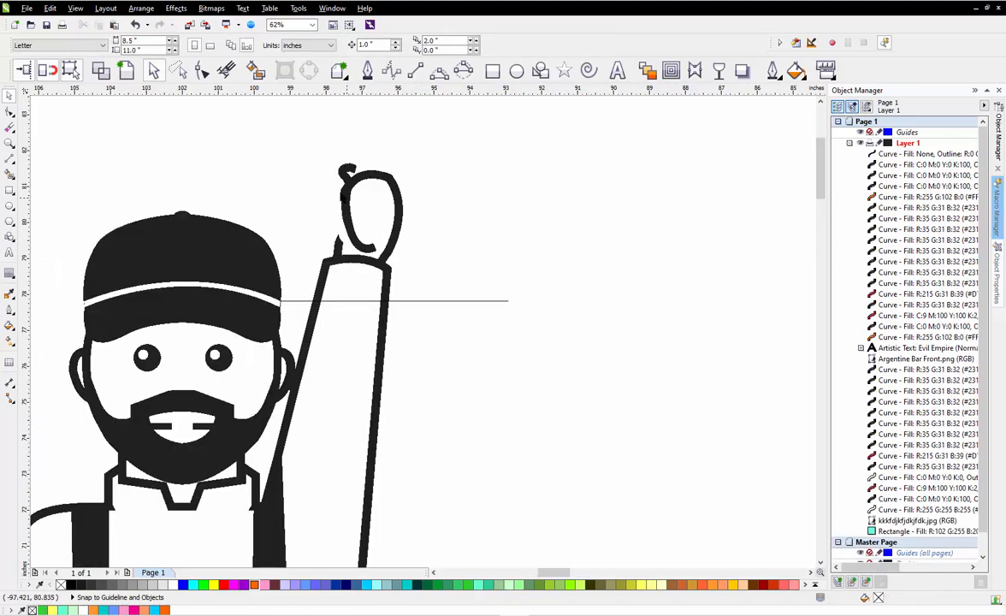
pyautogui.click(257, 73)
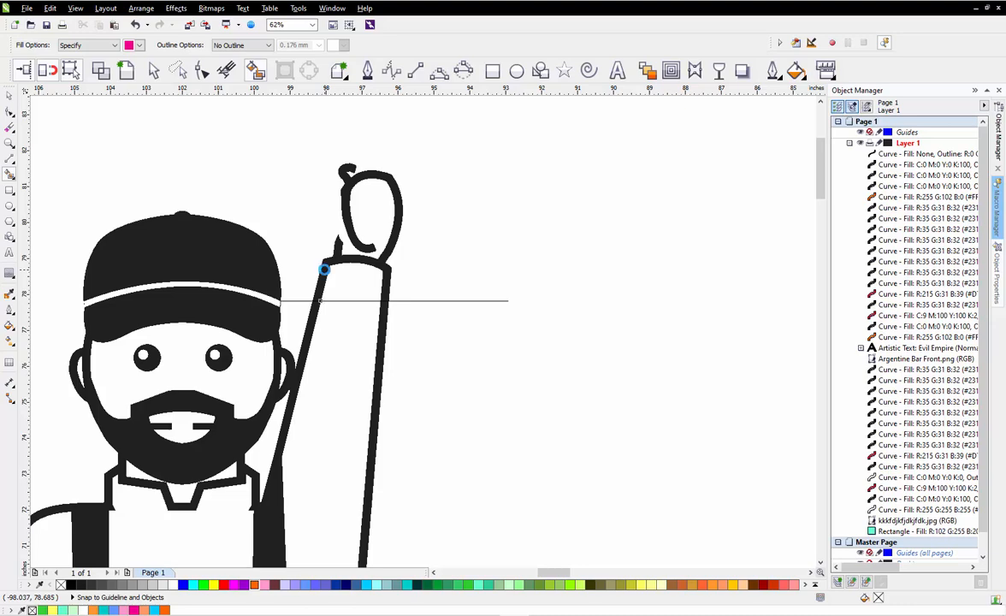
pyautogui.click(325, 270)
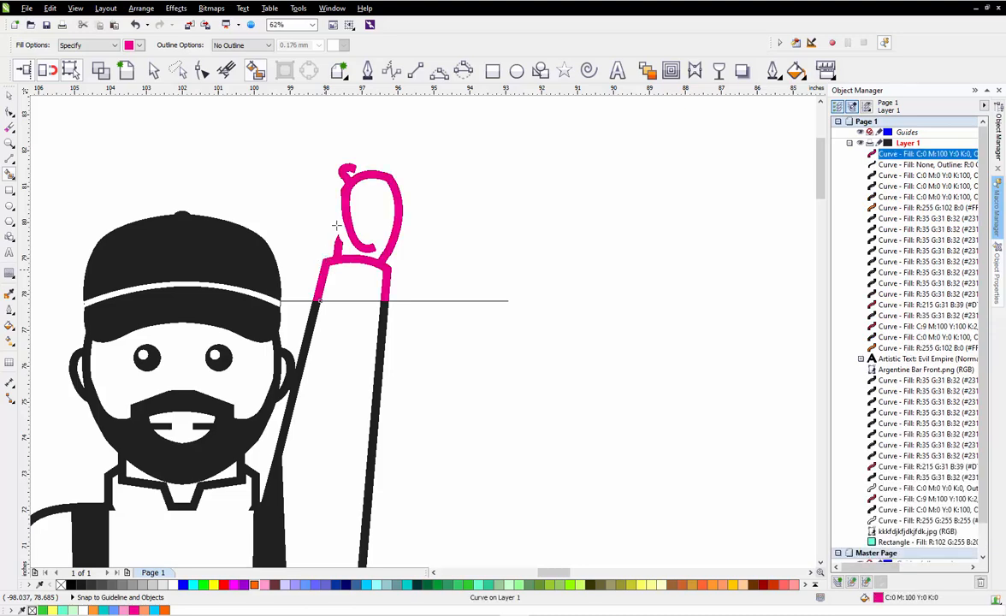
pyautogui.click(11, 99)
pyautogui.click(427, 130)
# Draw a rectangle about 5.35 by 4.62 inches around the magenta hand down to the line, and narrow it clear of the cap
pyautogui.click(492, 71)
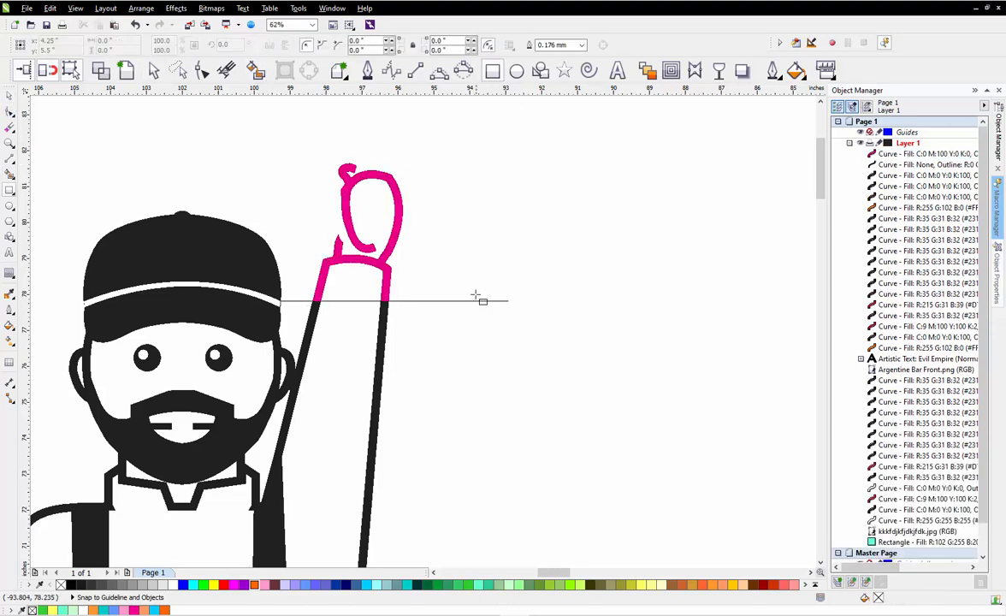
pyautogui.moveTo(477, 302); pyautogui.dragTo(277, 131)
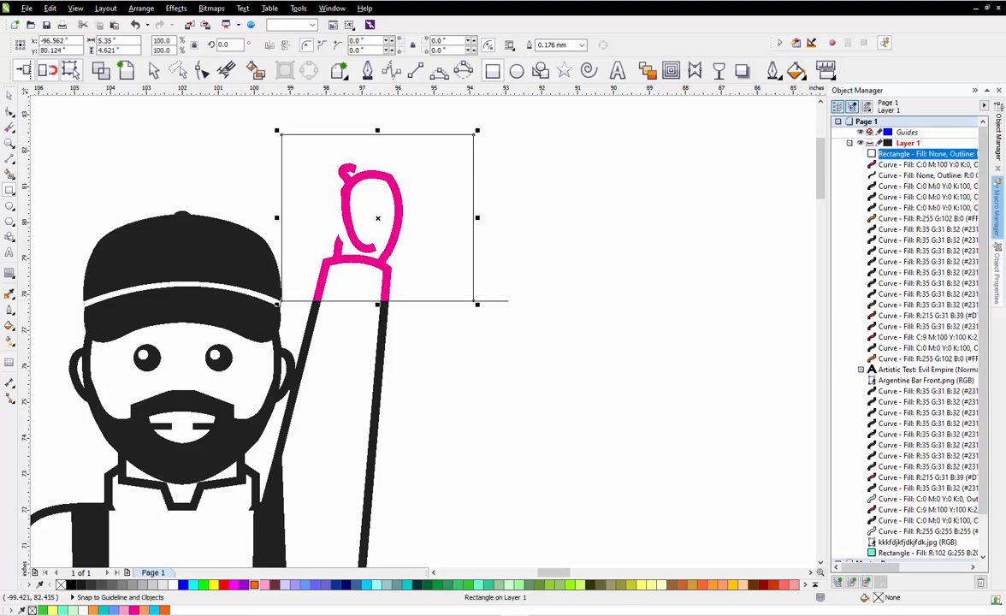
pyautogui.press('space')
pyautogui.moveTo(274, 217); pyautogui.dragTo(289, 217)
# Trim the black figure curve with the rectangle around the hand, and delete the rectangle
pyautogui.keyDown('shift'); pyautogui.click(383, 374); pyautogui.keyUp('shift')
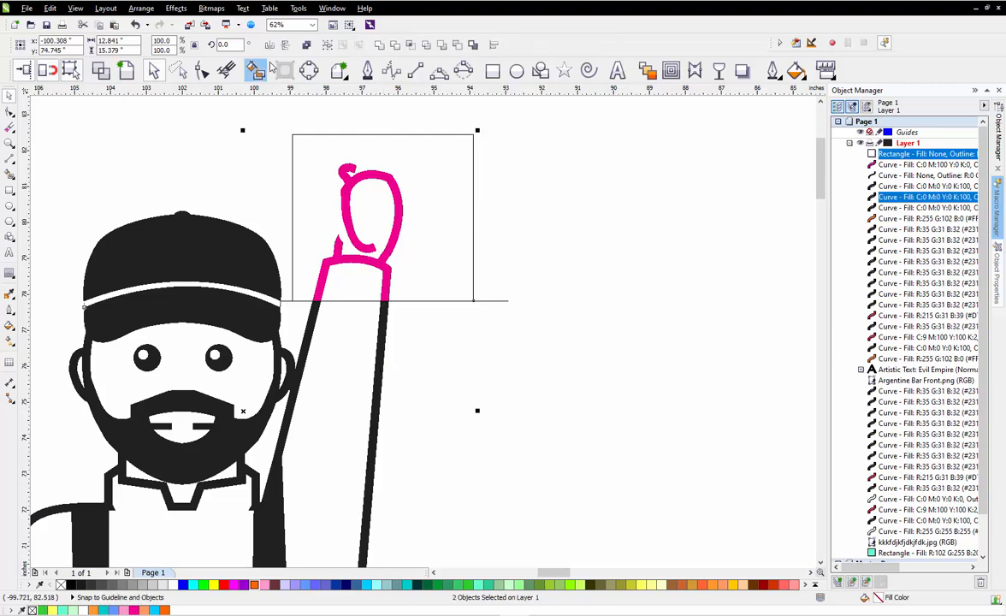
pyautogui.click(394, 47)
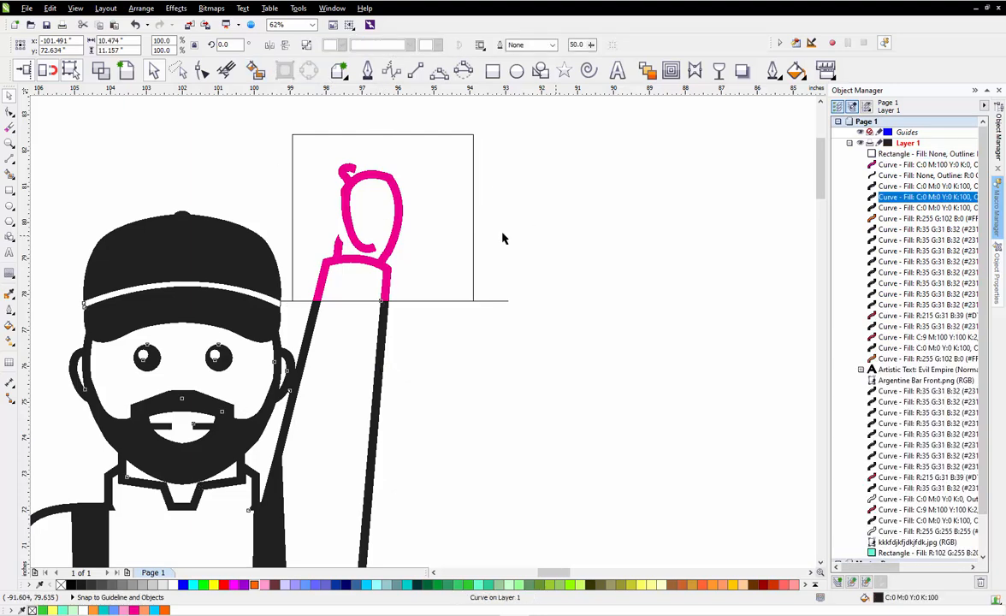
pyautogui.click(466, 229)
pyautogui.press('Delete')
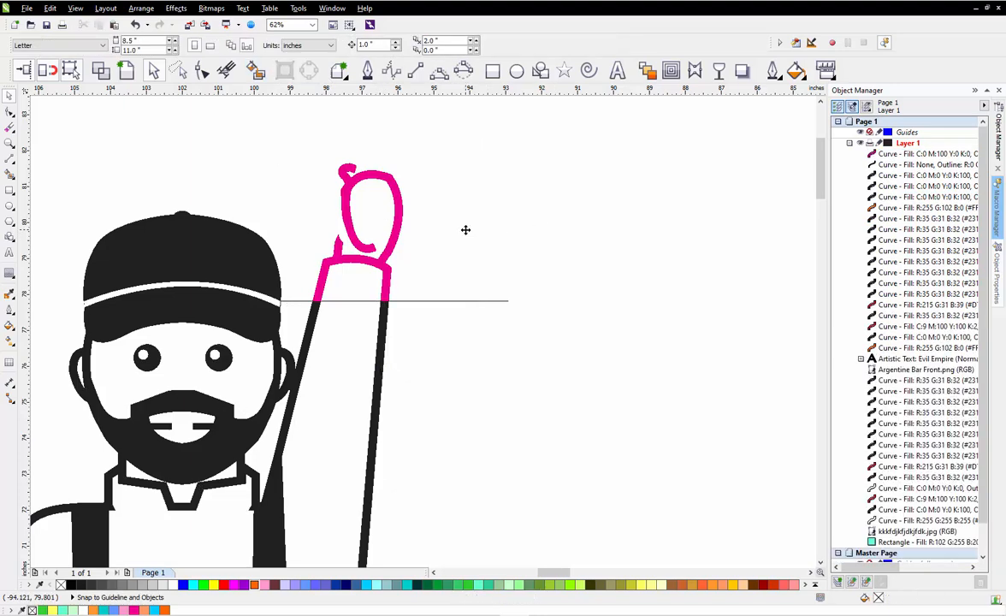
# Delete the horizontal cutting line and move the magenta hand piece to the right, away from the black arm
pyautogui.click(462, 300)
pyautogui.press('Delete')
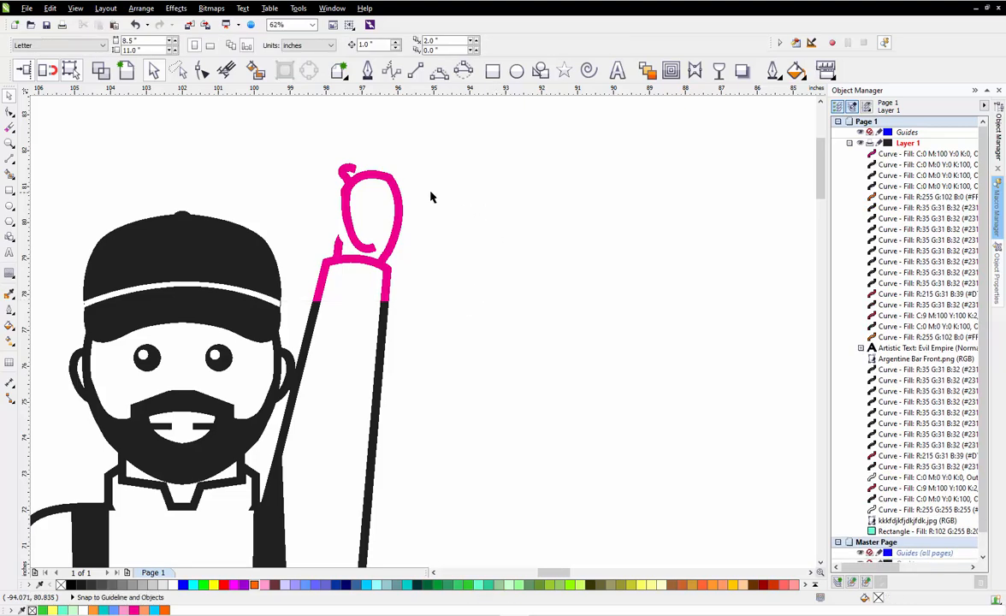
pyautogui.moveTo(399, 205); pyautogui.dragTo(514, 179)
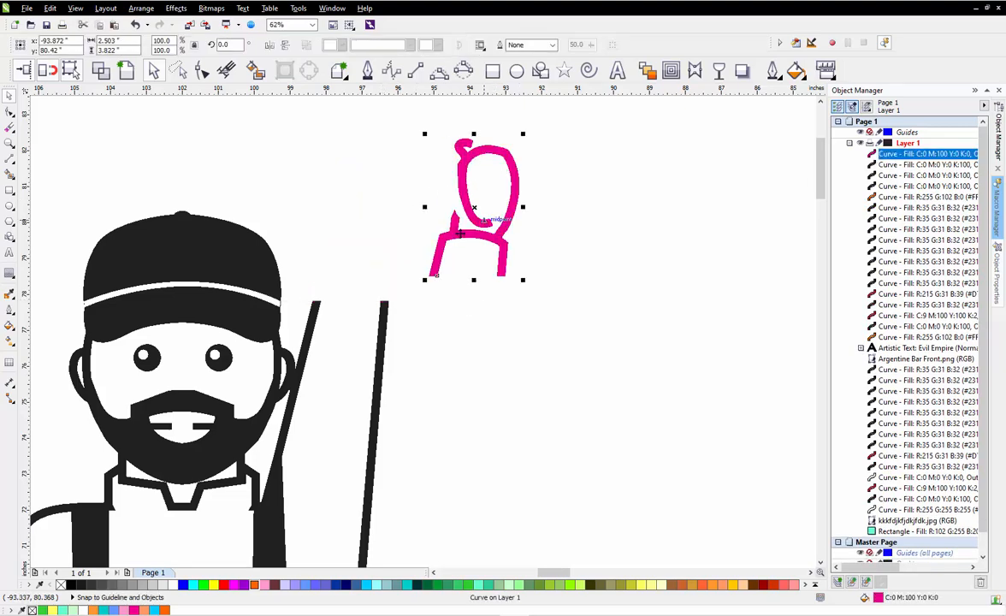
# Undo the last move of the magenta hand piece and deselect it
pyautogui.hotkey('ctrl', 'z')
pyautogui.scroll(-1, 338, 181)
pyautogui.click(249, 184)
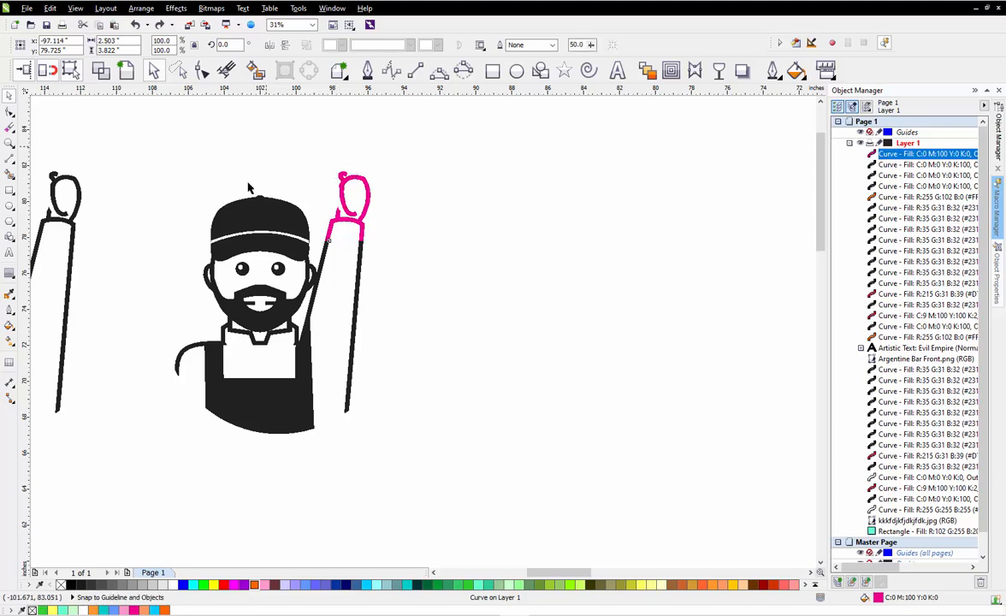
pyautogui.moveTo(231, 405); pyautogui.dragTo(375, 239)
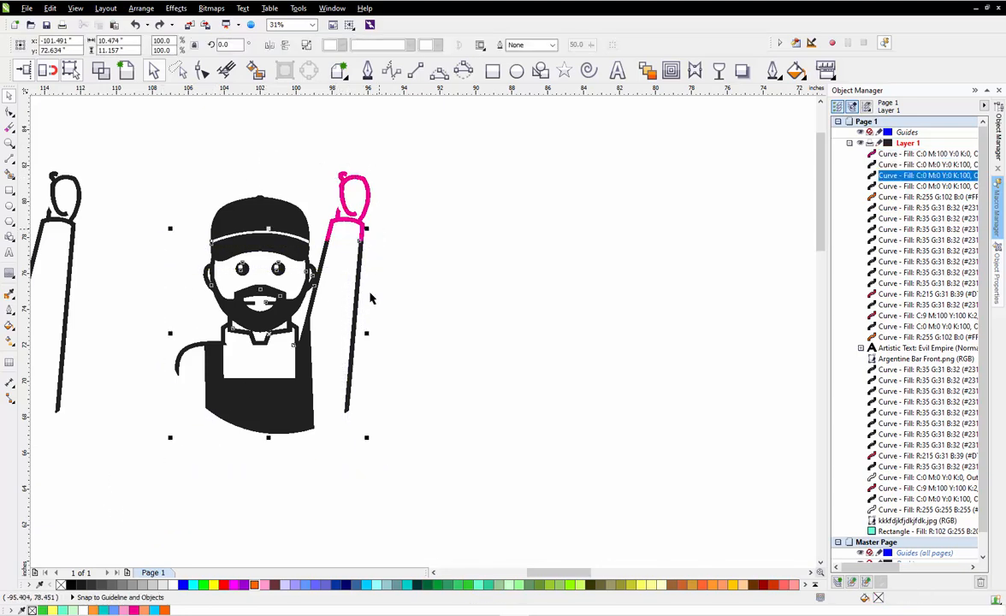
pyautogui.click(371, 295)
pyautogui.moveTo(278, 248)
pyautogui.mouseDown()
pyautogui.moveTo(492, 329)
pyautogui.moveTo(582, 338)
pyautogui.mouseUp()
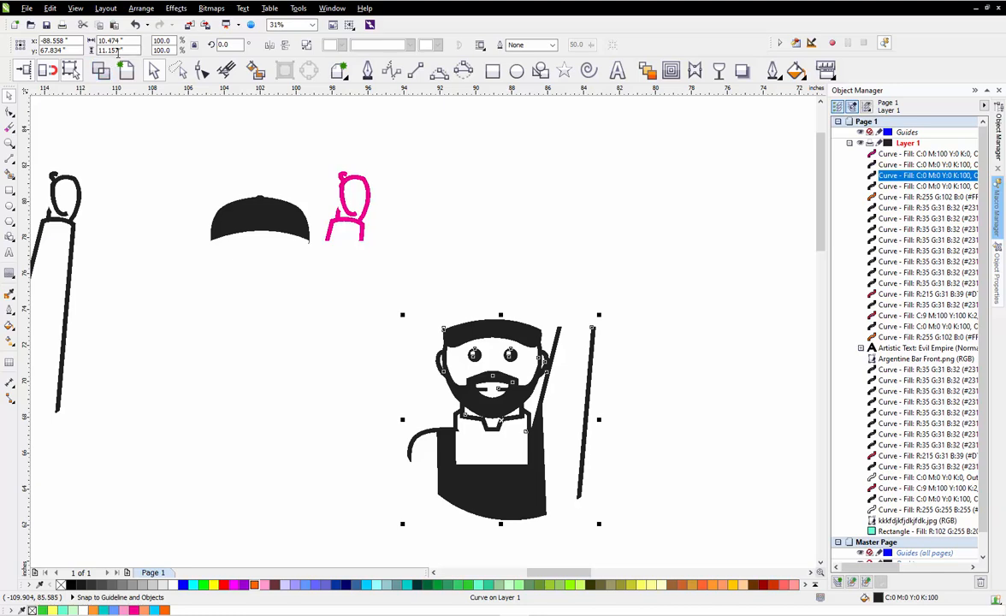
pyautogui.hotkey('ctrl', 'z')
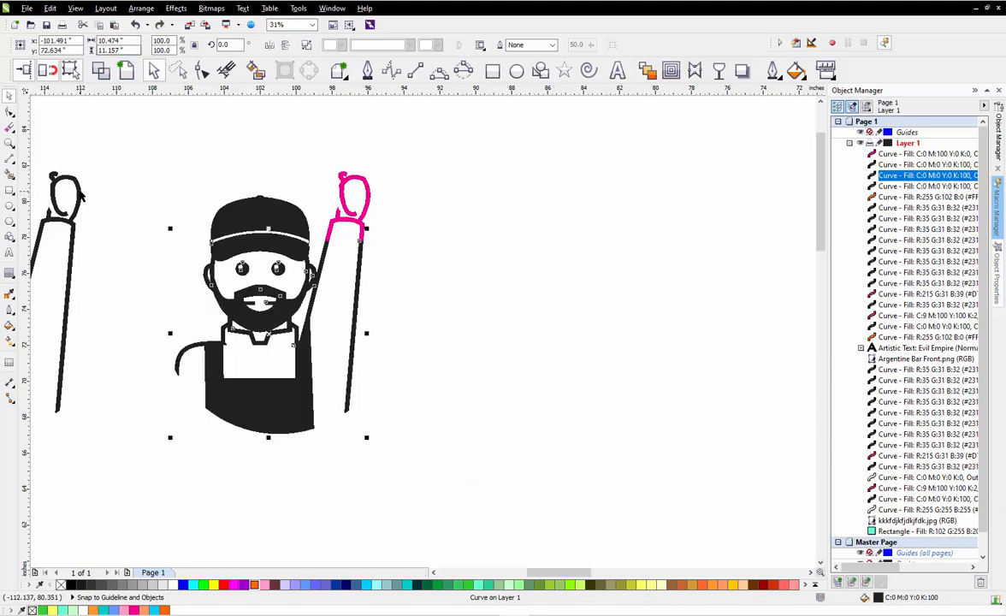
pyautogui.click(183, 180)
# Draw a square in the empty space between the chef figures and the teal sign, and set it to 12 by 12 inches
pyautogui.scroll(-3, 282, 327)
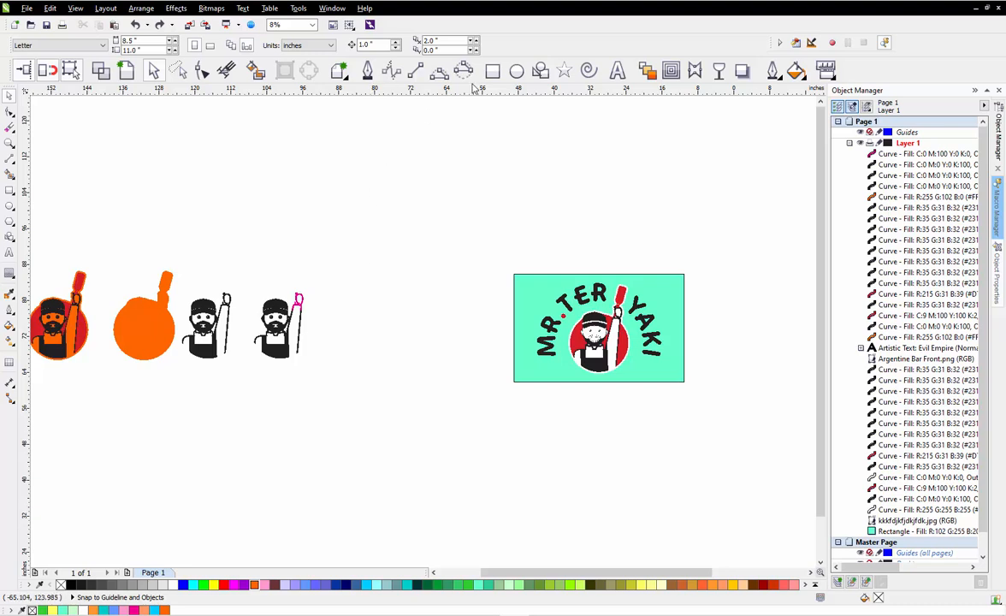
pyautogui.moveTo(334, 204); pyautogui.dragTo(428, 297)
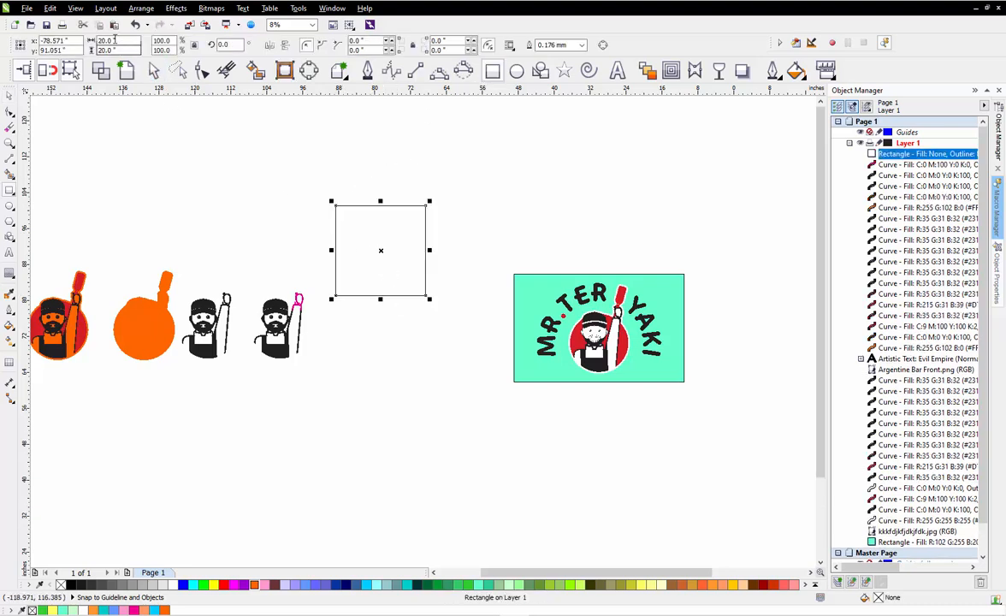
pyautogui.write('1')
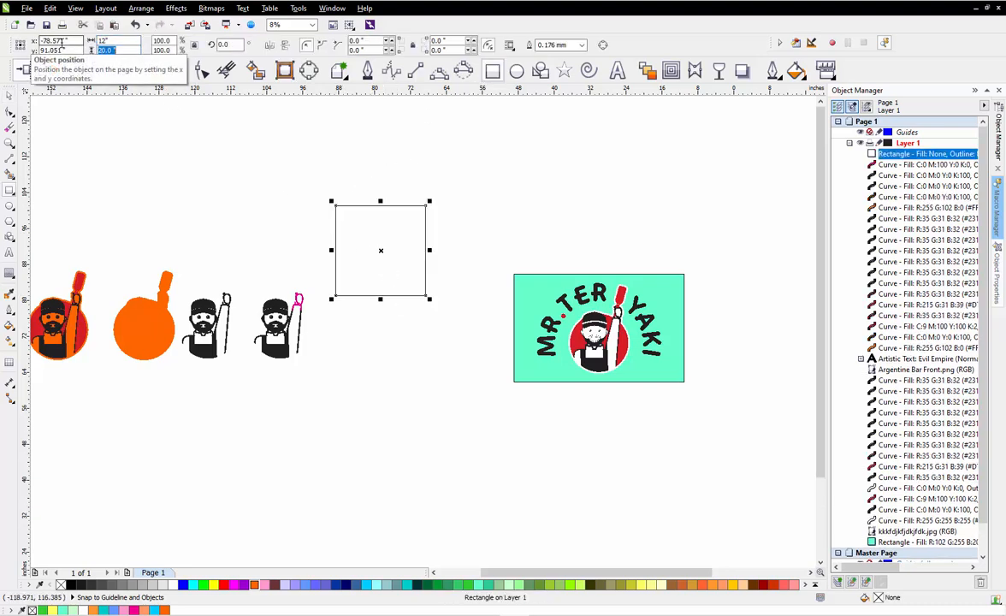
pyautogui.write('2')
pyautogui.press('Return')
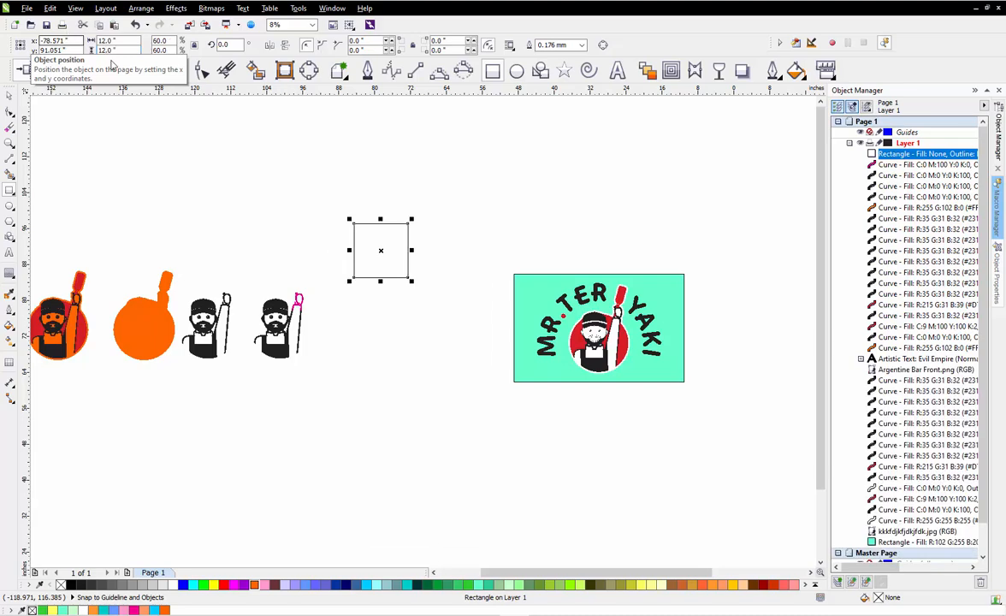
pyautogui.click(240, 164)
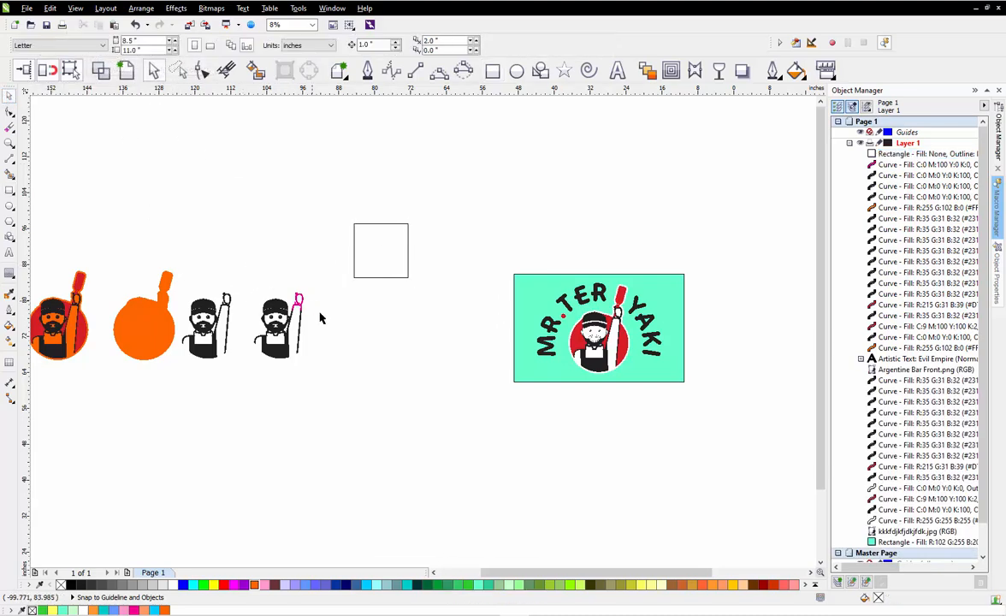
# Centre the black body piece of the right-hand chef figure horizontally and vertically inside the 12-inch square
pyautogui.scroll(2, 321, 317)
pyautogui.click(259, 346)
pyautogui.keyDown('shift'); pyautogui.click(402, 205); pyautogui.keyUp('shift')
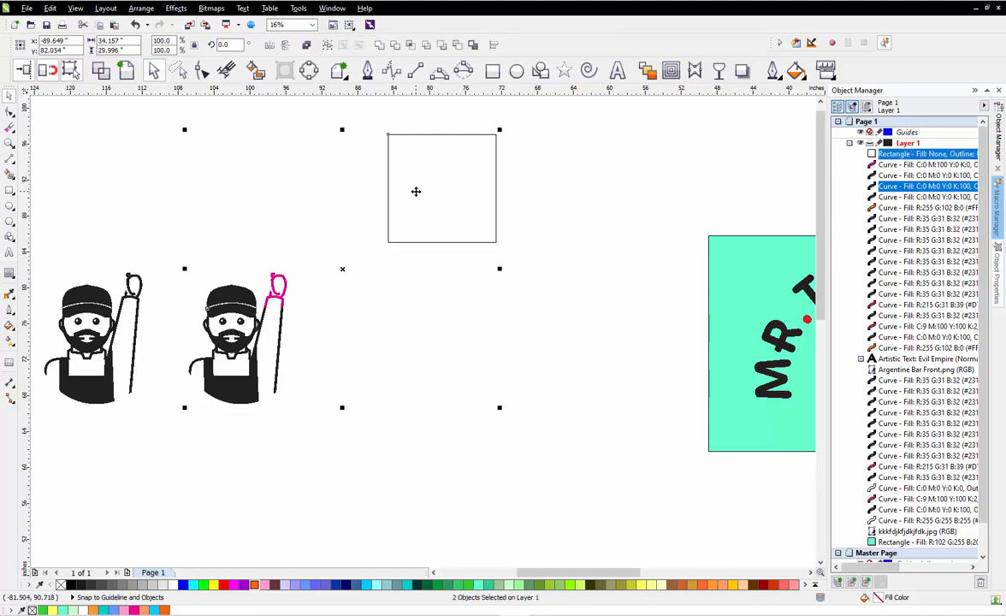
pyautogui.press('c')
pyautogui.press('e')
# Copy the square directly below the first one and move the cap and magenta hand pieces into the copy
pyautogui.click(389, 246)
pyautogui.moveTo(389, 231); pyautogui.dragTo(388, 351)
pyautogui.rightClick(389, 353)
pyautogui.moveTo(312, 248); pyautogui.dragTo(210, 339)
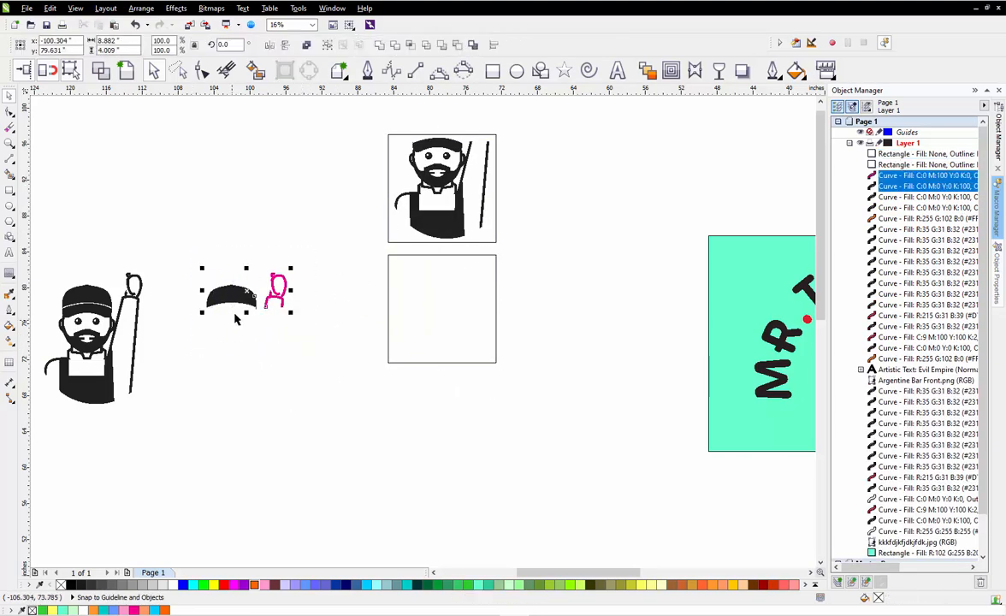
pyautogui.moveTo(232, 295); pyautogui.dragTo(427, 289)
pyautogui.click(360, 292)
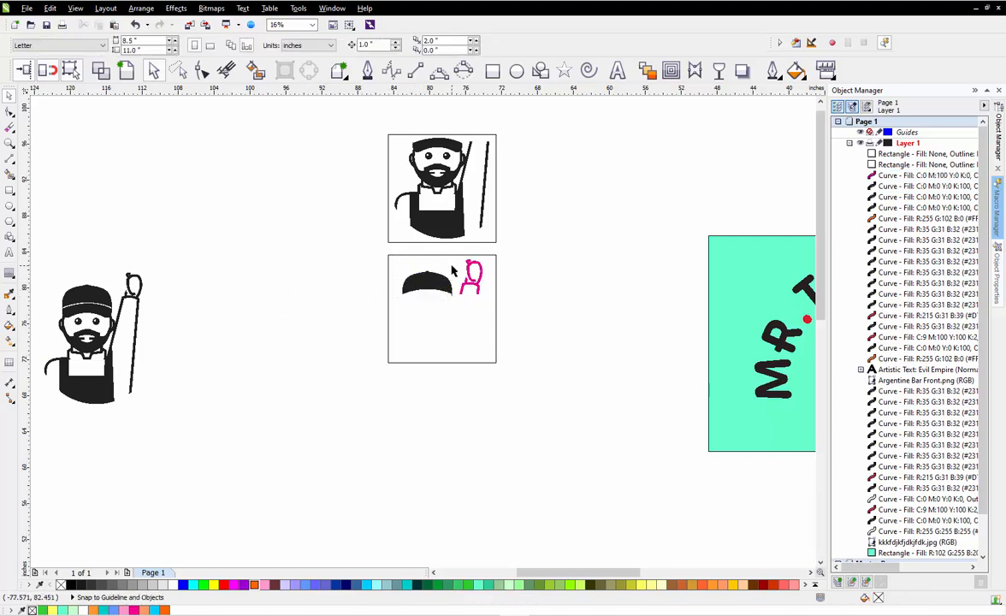
# Place a third copy of the square below the others and move the letters M, R, T and E onto it
pyautogui.scroll(-2, 417, 209)
pyautogui.scroll(2, 414, 210)
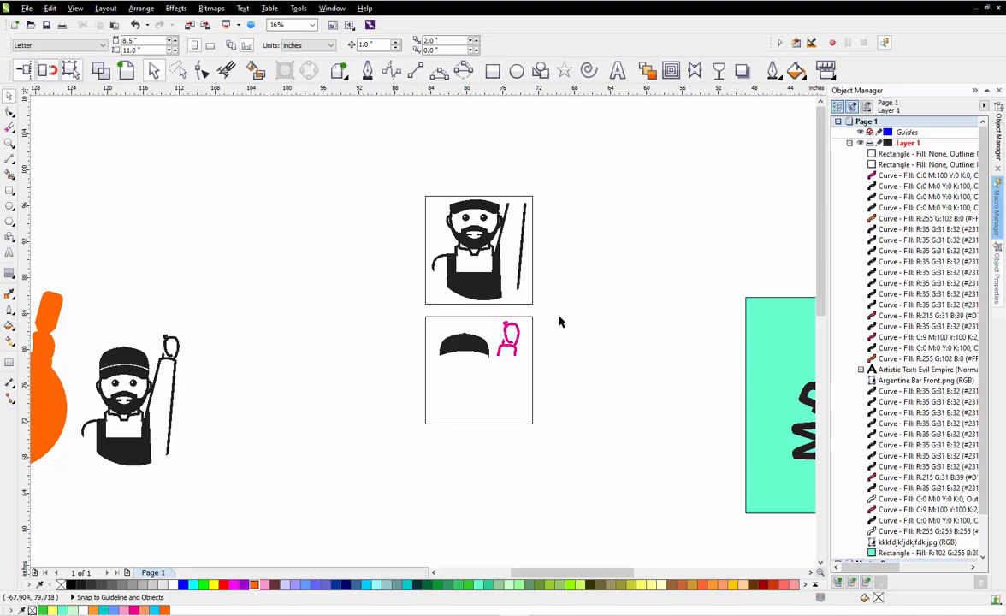
pyautogui.scroll(-2, 557, 309)
pyautogui.scroll(1, 498, 332)
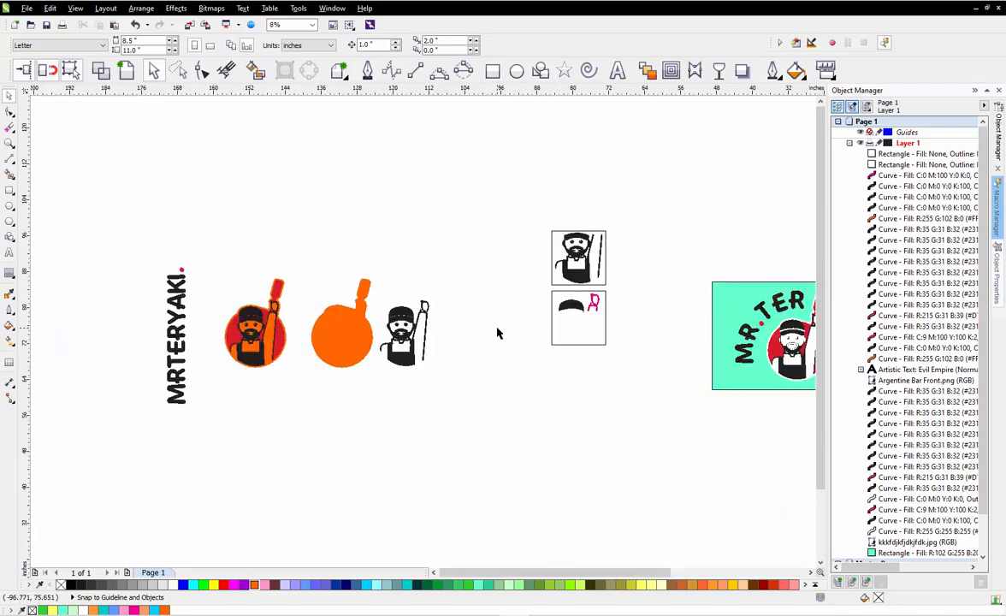
pyautogui.moveTo(571, 335); pyautogui.dragTo(574, 398)
pyautogui.moveTo(139, 430); pyautogui.dragTo(571, 399)
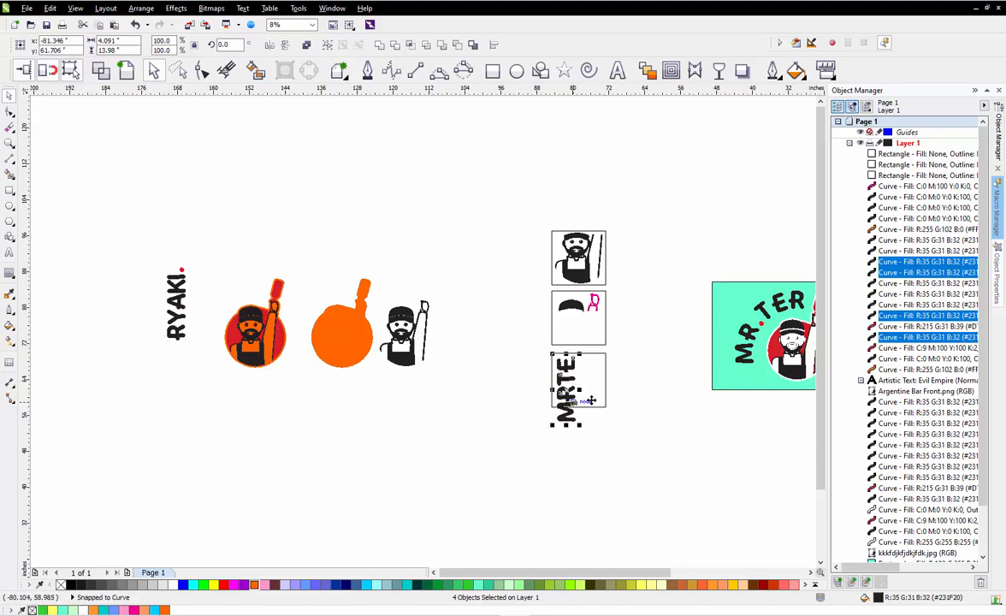
# Move the letter M up beside the RTE column so it fits inside the third square
pyautogui.scroll(2, 589, 327)
pyautogui.click(497, 319)
pyautogui.scroll(-1, 497, 322)
pyautogui.scroll(1, 509, 483)
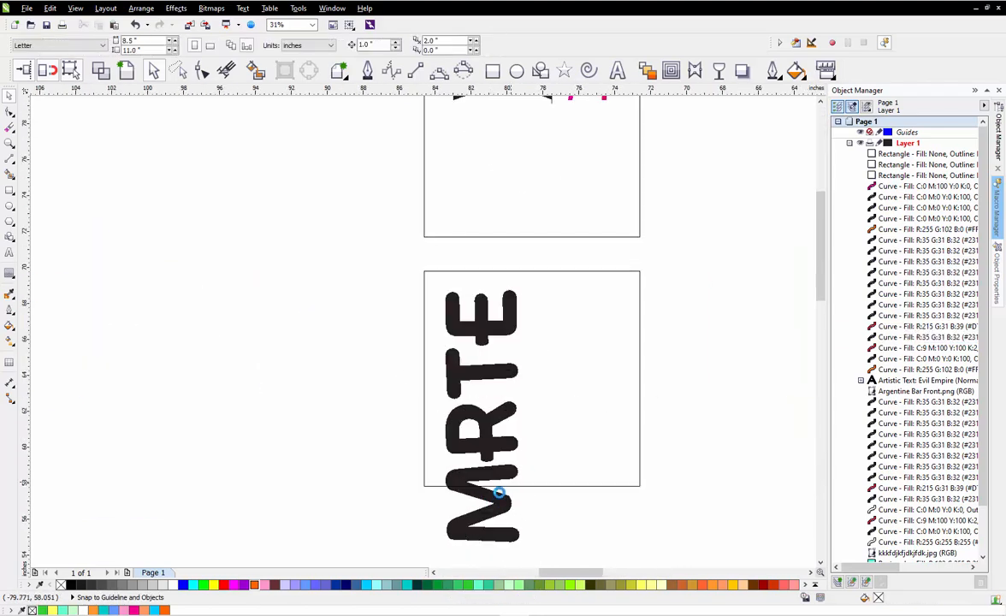
pyautogui.moveTo(491, 505); pyautogui.dragTo(587, 424)
pyautogui.scroll(-1, 578, 333)
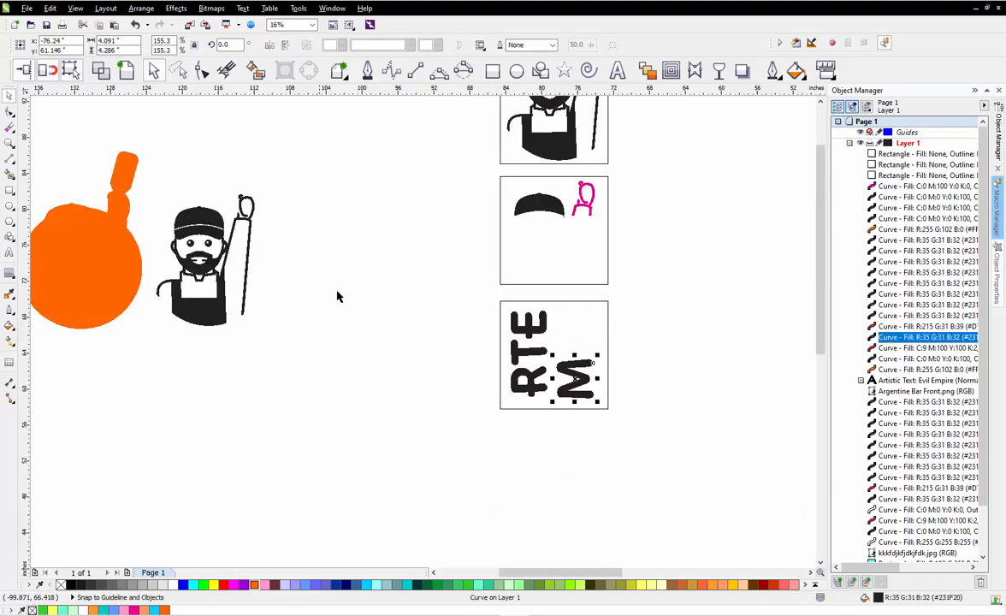
pyautogui.click(422, 352)
# Move the letters R and Y from the remaining vertical lettering into the third square, above the M
pyautogui.scroll(-1, 423, 353)
pyautogui.scroll(1, 94, 282)
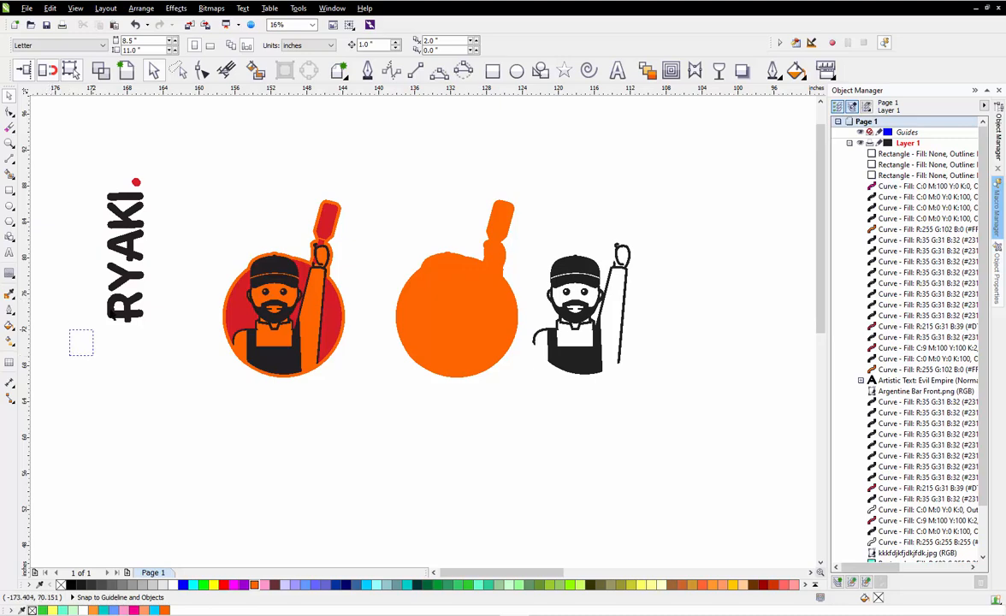
pyautogui.moveTo(93, 329); pyautogui.dragTo(386, 334)
pyautogui.scroll(-1, 94, 252)
pyautogui.scroll(4, 530, 304)
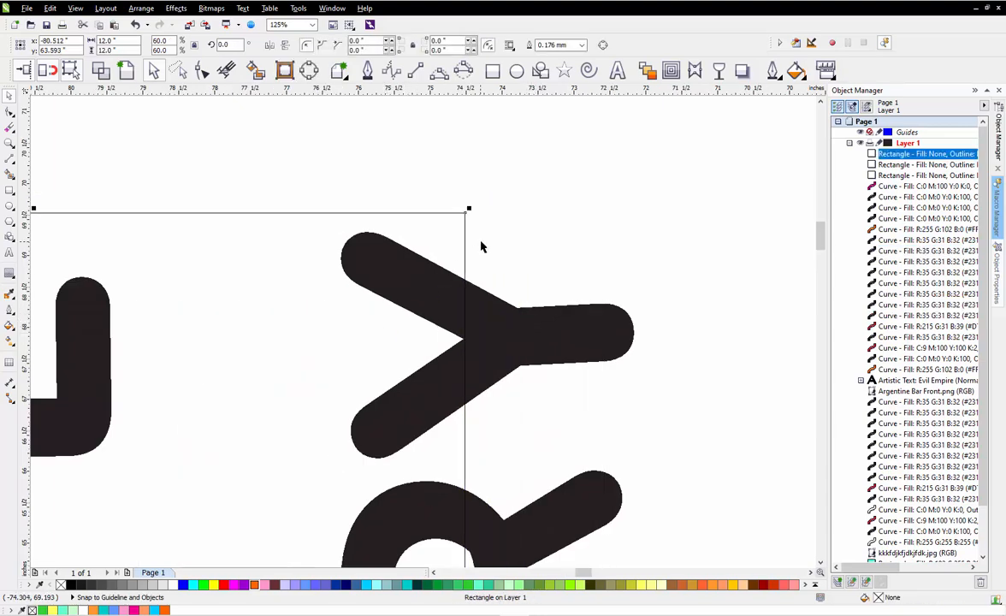
# Shift the R and Y left so both letters lie fully inside the third square
pyautogui.scroll(-1, 579, 247)
pyautogui.click(579, 247)
pyautogui.scroll(-1, 575, 252)
pyautogui.scroll(1, 567, 267)
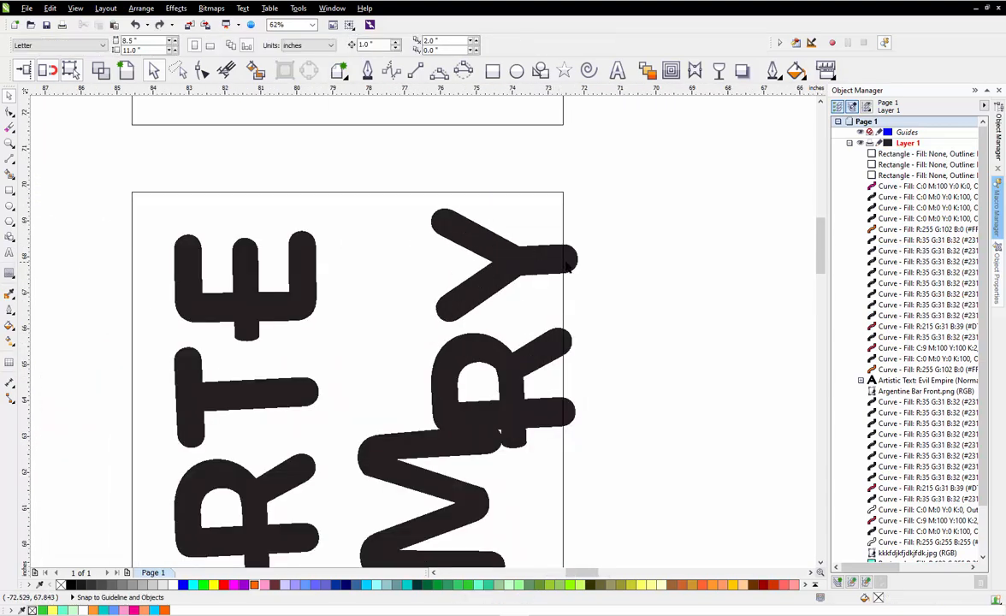
pyautogui.click(566, 267)
pyautogui.keyDown('shift'); pyautogui.click(565, 415); pyautogui.keyUp('shift')
pyautogui.moveTo(564, 415); pyautogui.dragTo(500, 407)
pyautogui.scroll(-1, 524, 292)
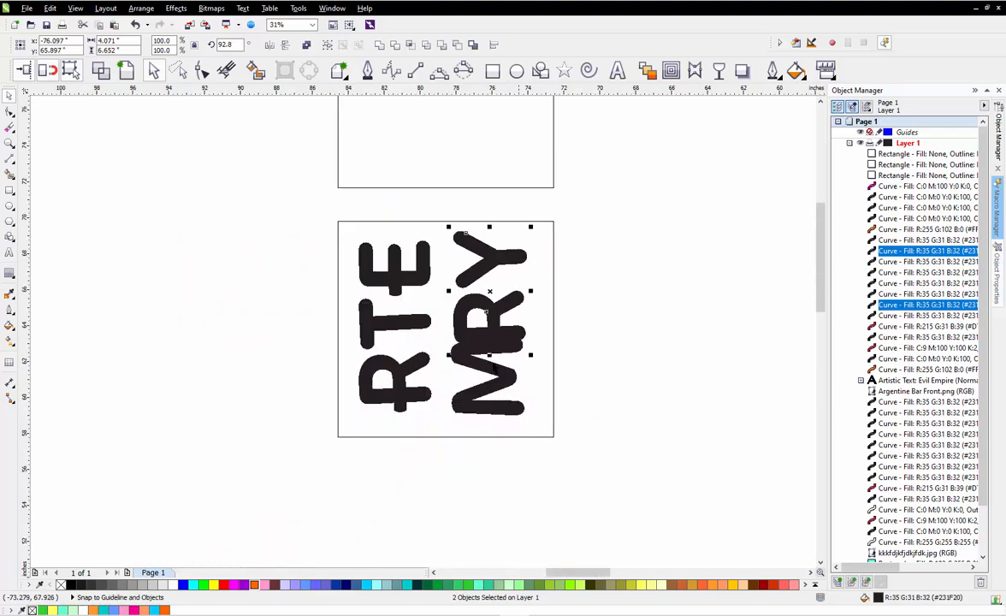
# Send the third square to the back, behind its letters
pyautogui.scroll(1, 486, 312)
pyautogui.click(497, 353)
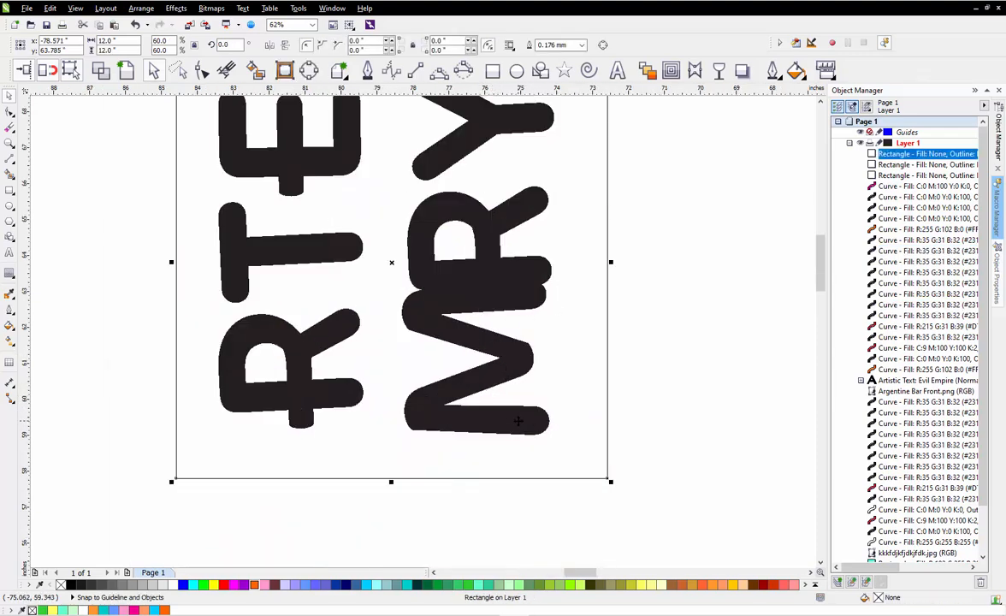
pyautogui.hotkey('shift', 'pagedown')
pyautogui.click(656, 396)
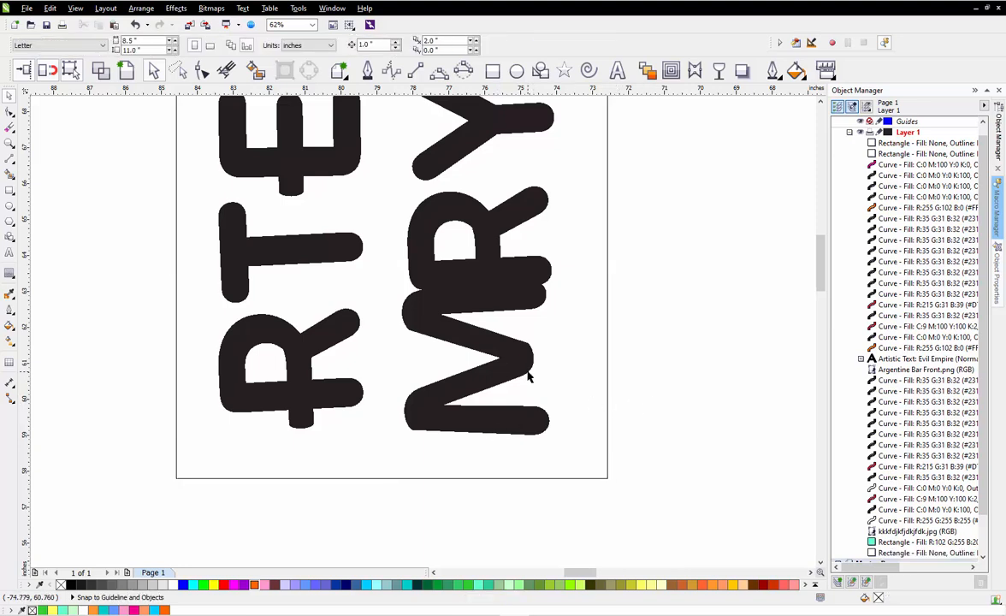
# Move the M down clear of the R and fine-tune the letter spacing in the MRY column
pyautogui.click(515, 365)
pyautogui.moveTo(513, 364); pyautogui.dragTo(512, 390)
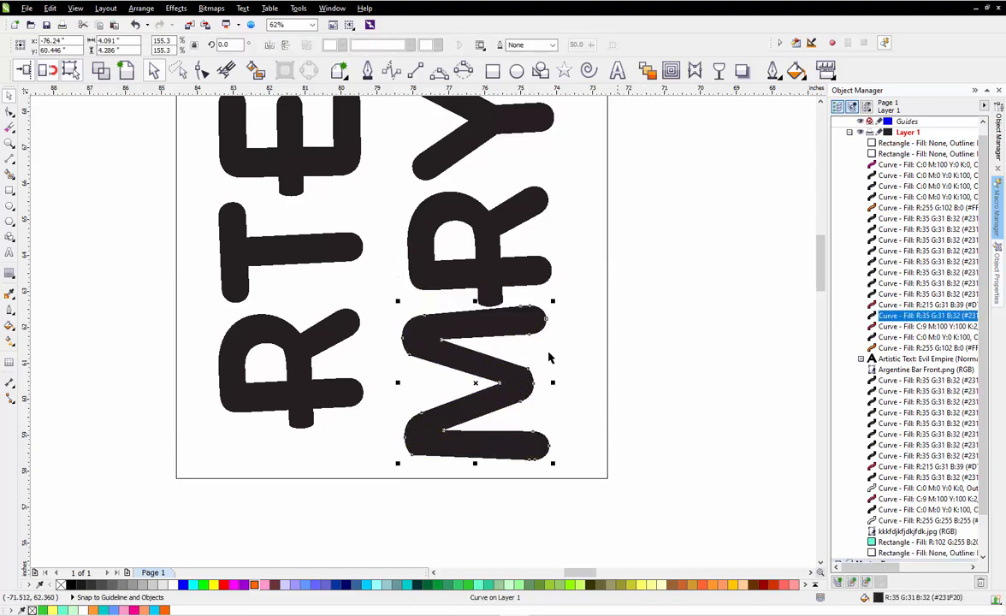
pyautogui.moveTo(505, 324); pyautogui.dragTo(506, 326)
pyautogui.scroll(-2, 506, 326)
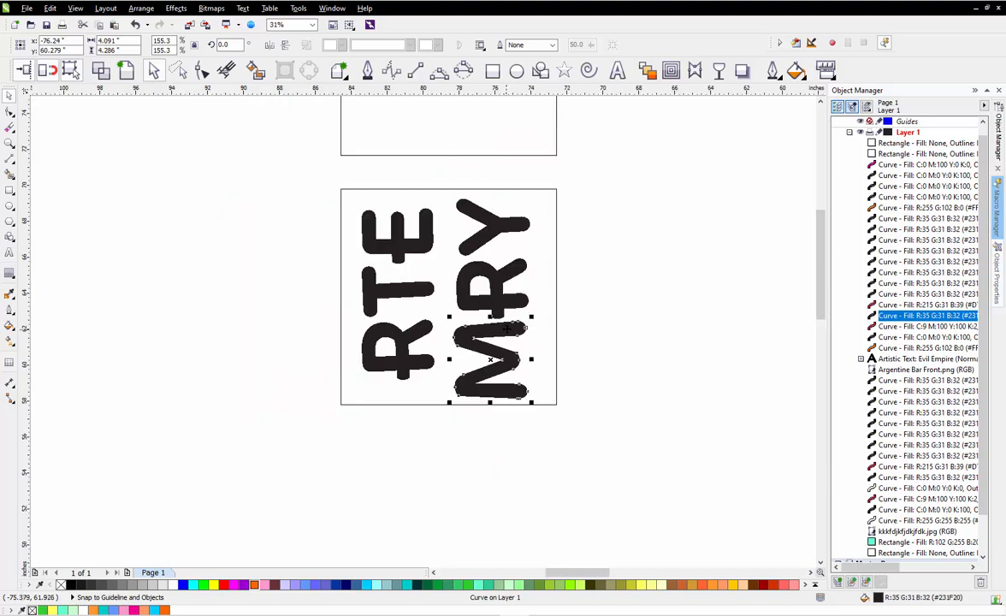
pyautogui.scroll(2, 484, 255)
pyautogui.click(494, 202)
pyautogui.moveTo(494, 202); pyautogui.dragTo(495, 205)
pyautogui.scroll(-2, 496, 206)
# Group the MRY letters and the RTE letters separately, and centre each group vertically in the third square
pyautogui.moveTo(430, 142); pyautogui.dragTo(551, 413)
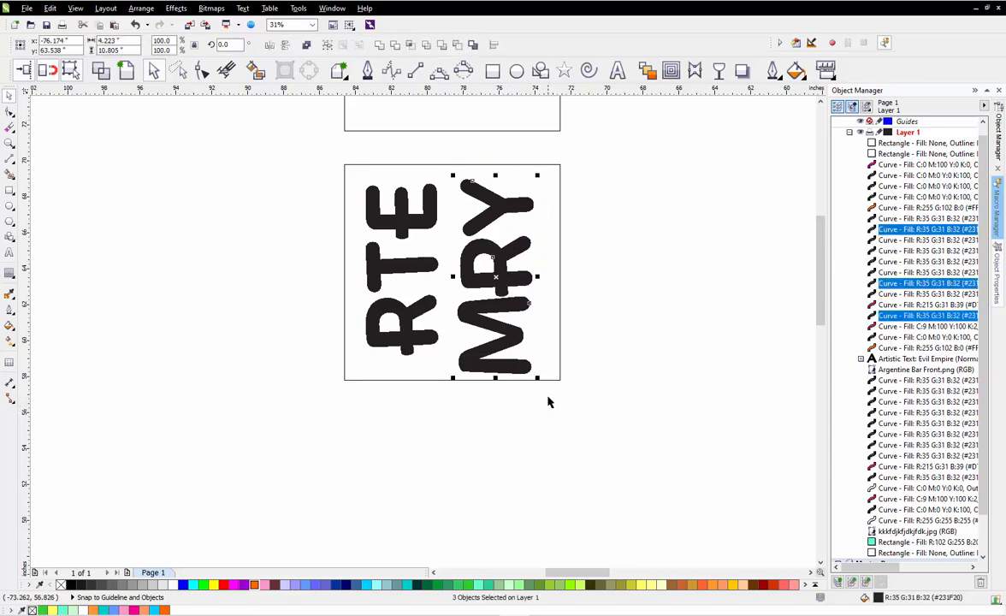
pyautogui.hotkey('ctrl', 'g')
pyautogui.keyDown('shift'); pyautogui.click(560, 175); pyautogui.keyUp('shift')
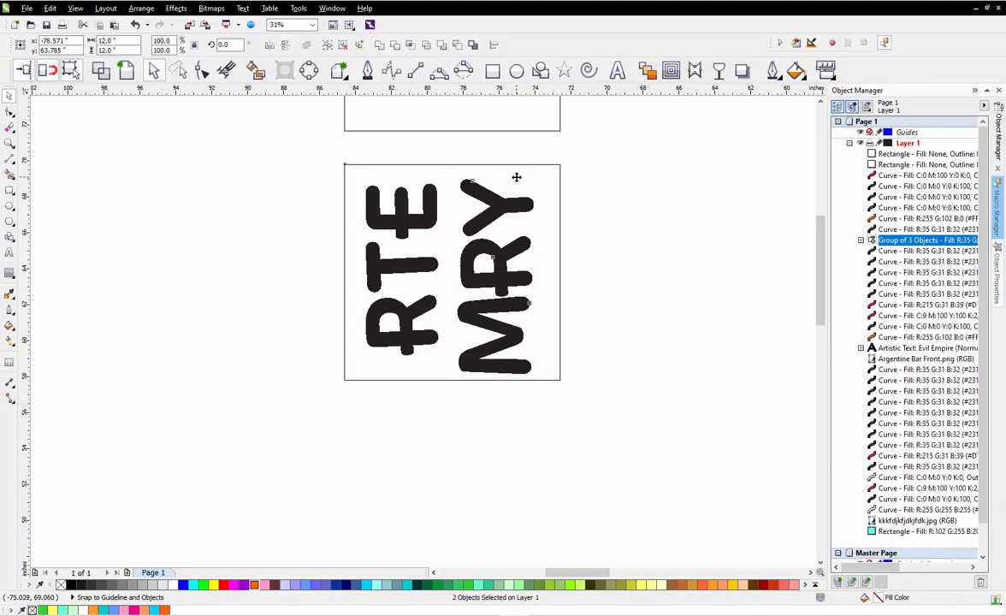
pyautogui.click(602, 186)
pyautogui.moveTo(352, 253); pyautogui.dragTo(449, 357)
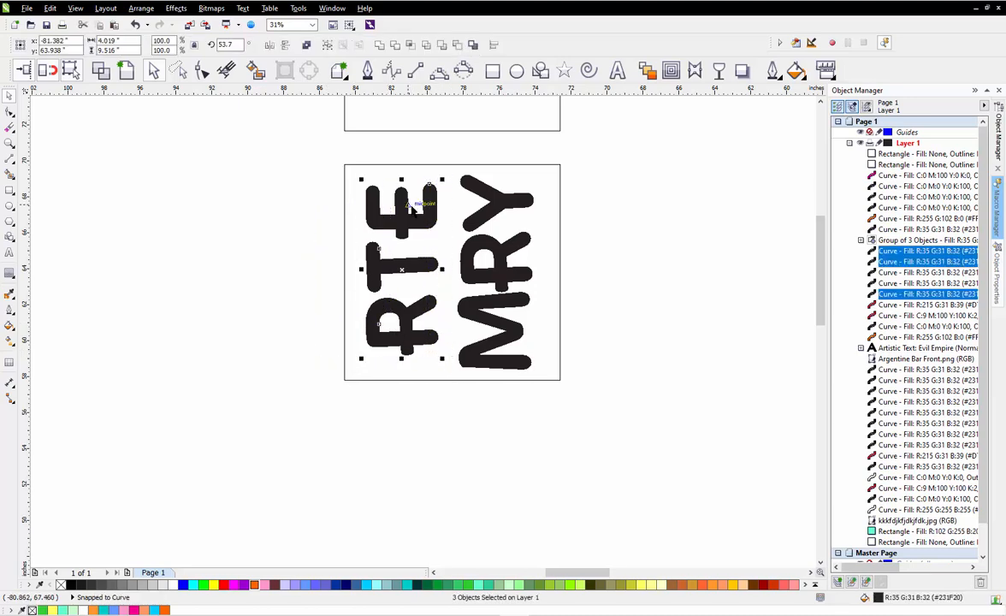
pyautogui.hotkey('ctrl', 'g')
pyautogui.keyDown('shift'); pyautogui.click(360, 165); pyautogui.keyUp('shift')
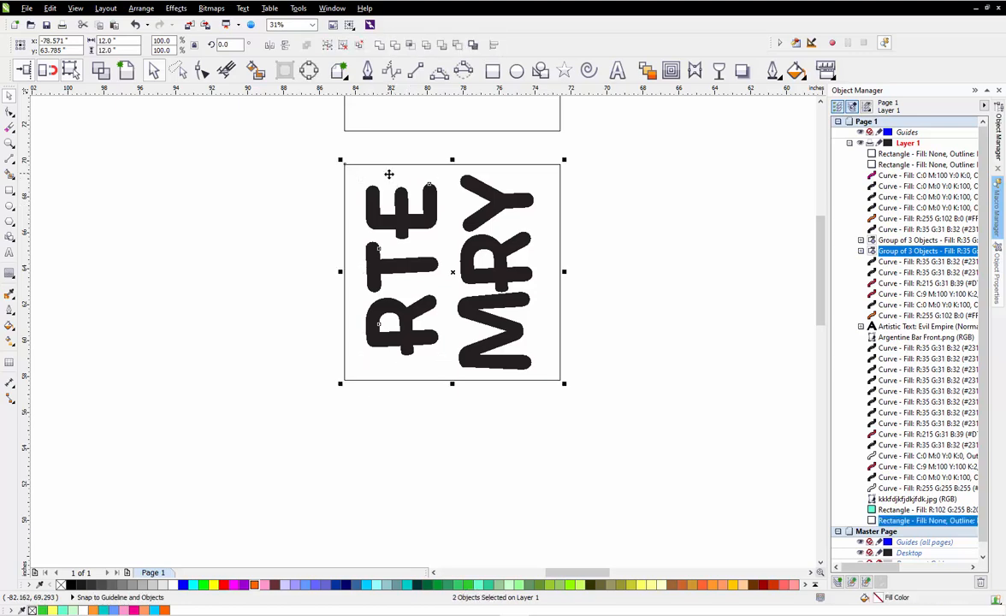
pyautogui.click(259, 227)
# Copy the third square below itself and move the letters AKI with the red dot into the new square
pyautogui.scroll(-3, 491, 308)
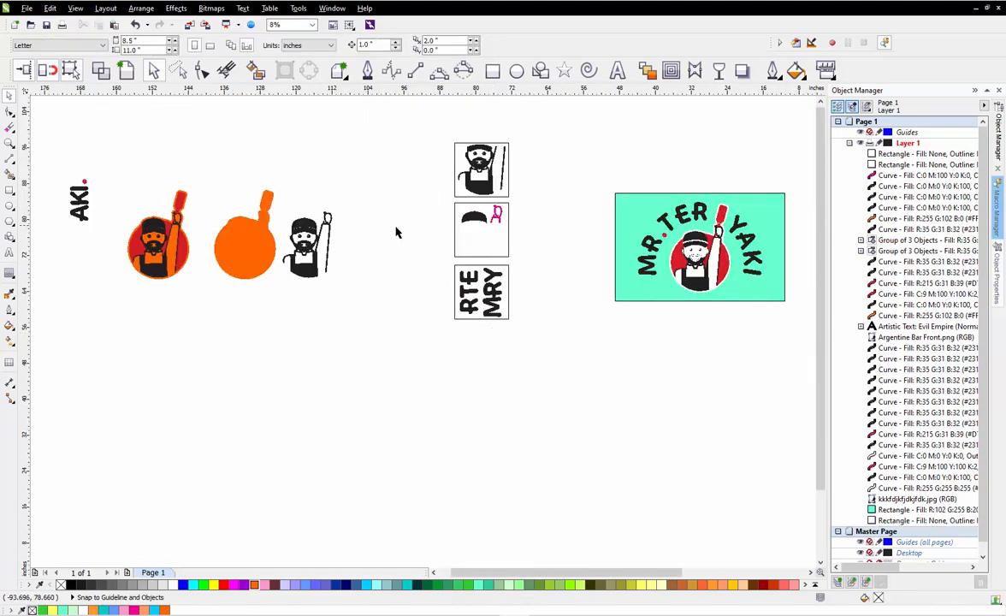
pyautogui.scroll(1, 48, 185)
pyautogui.scroll(-1, 380, 250)
pyautogui.scroll(1, 682, 330)
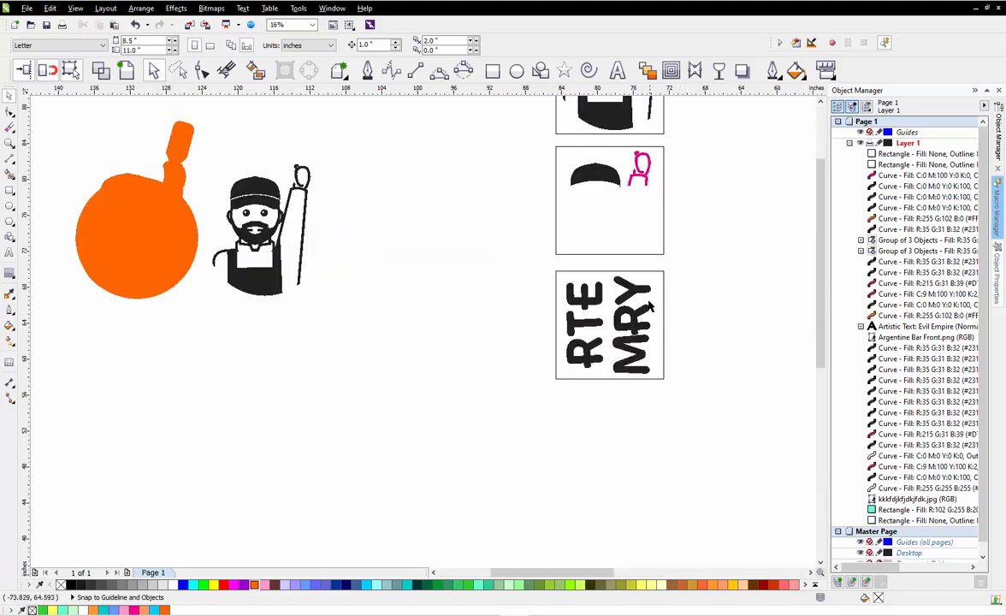
pyautogui.click(662, 285)
pyautogui.moveTo(661, 286); pyautogui.dragTo(661, 406)
pyautogui.rightClick(661, 406)
pyautogui.click(408, 283)
pyautogui.scroll(-1, 408, 283)
pyautogui.moveTo(67, 174); pyautogui.dragTo(133, 247)
pyautogui.moveTo(110, 209); pyautogui.dragTo(504, 352)
# Group the AKI letters with the red dot and centre the group vertically in the fourth square
pyautogui.scroll(2, 504, 352)
pyautogui.hotkey('ctrl', 'g')
pyautogui.keyDown('shift'); pyautogui.click(440, 335); pyautogui.keyUp('shift')
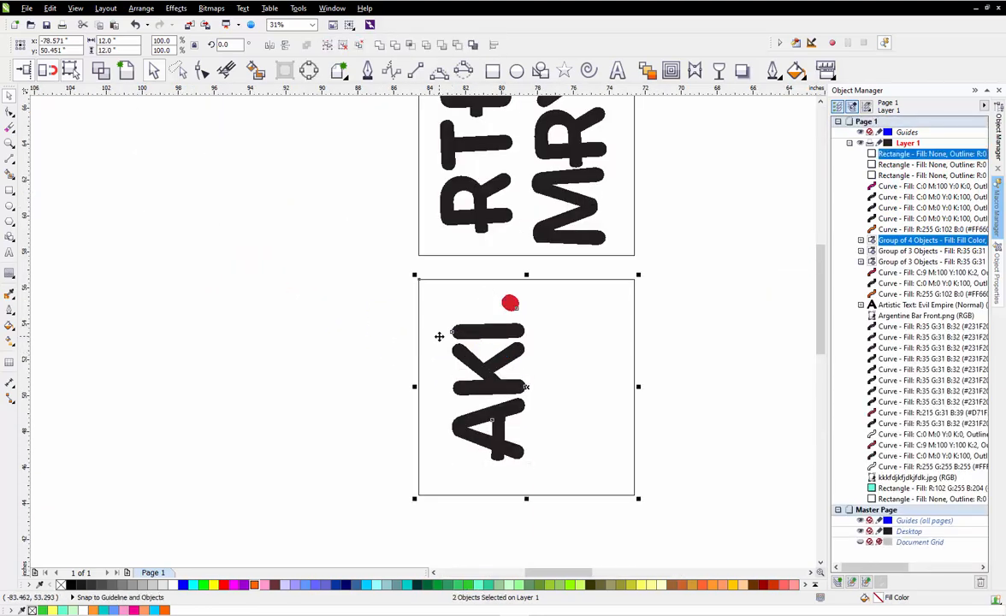
pyautogui.press('e')
pyautogui.click(321, 352)
# Send the fourth square to the back and move the AKI group slightly left inside it
pyautogui.click(470, 344)
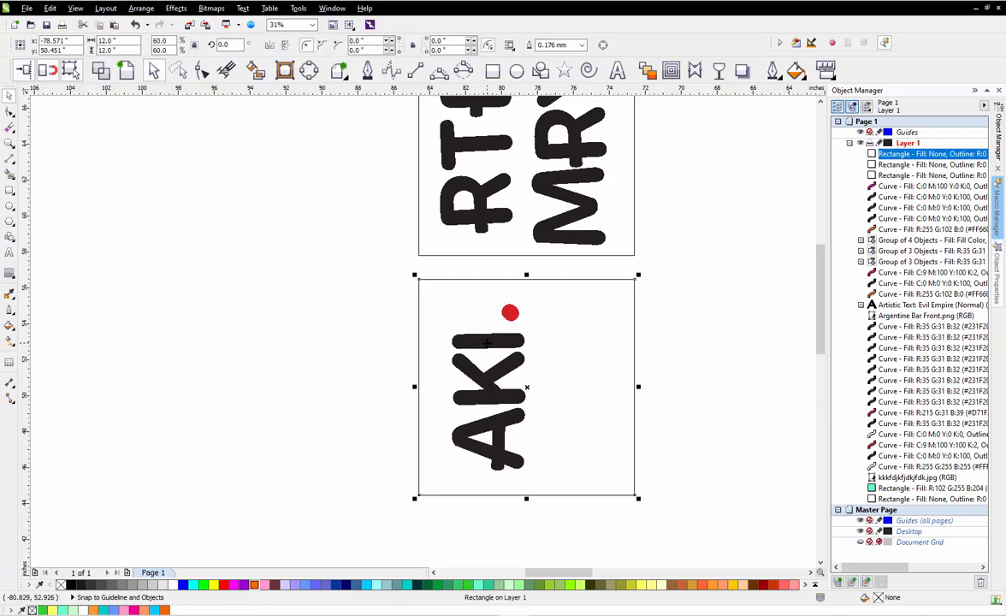
pyautogui.moveTo(371, 293); pyautogui.dragTo(432, 335)
pyautogui.click(440, 309)
pyautogui.hotkey('shift', 'pagedown')
pyautogui.click(313, 395)
pyautogui.click(489, 343)
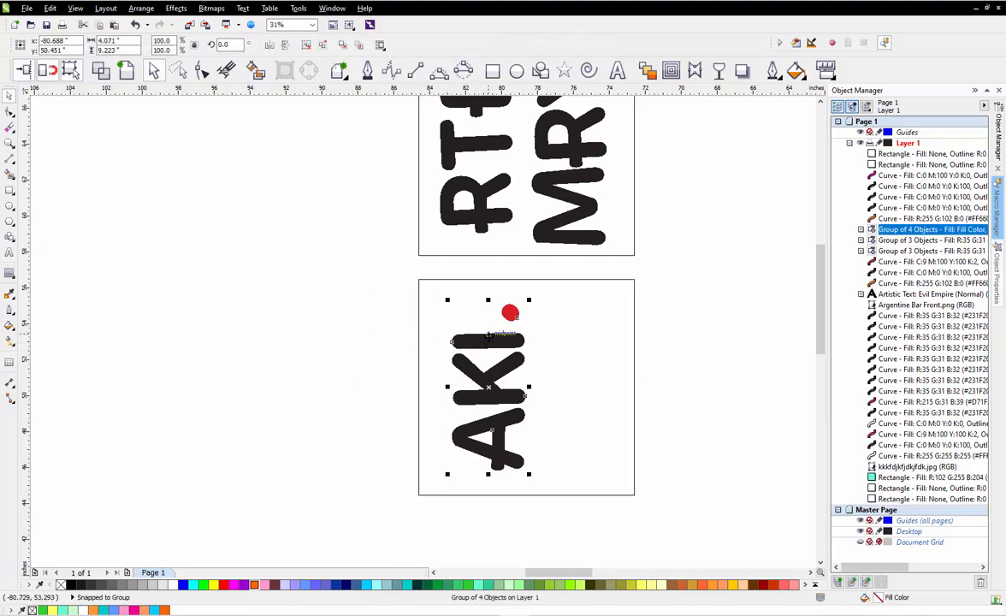
pyautogui.moveTo(489, 342)
pyautogui.mouseDown()
pyautogui.moveTo(485, 351)
pyautogui.moveTo(473, 343)
pyautogui.mouseUp()
pyautogui.click(375, 349)
pyautogui.scroll(-2, 431, 305)
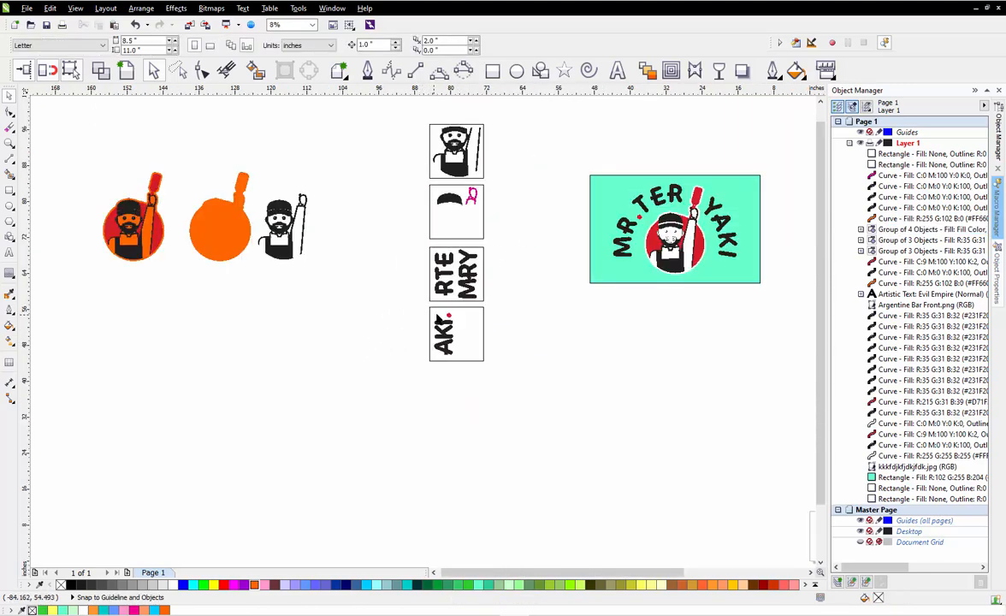
# Rotate the AKI group to 270° so it reads horizontally and move it into the second square
pyautogui.scroll(1, 439, 310)
pyautogui.click(446, 349)
pyautogui.click(447, 345)
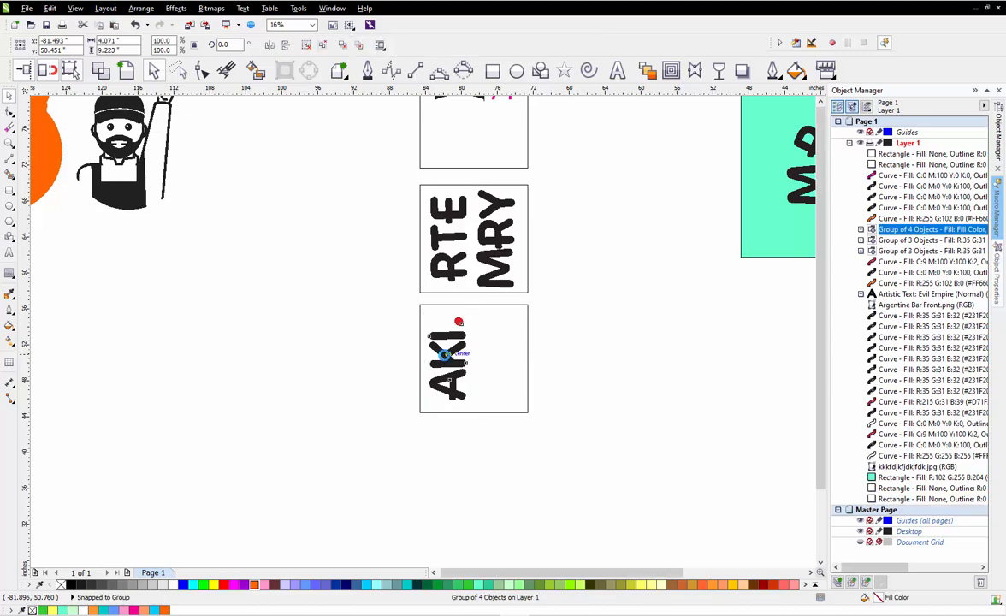
pyautogui.scroll(-1, 445, 356)
pyautogui.click(462, 343)
pyautogui.moveTo(462, 332); pyautogui.dragTo(468, 241)
pyautogui.press('Escape')
pyautogui.scroll(2, 455, 241)
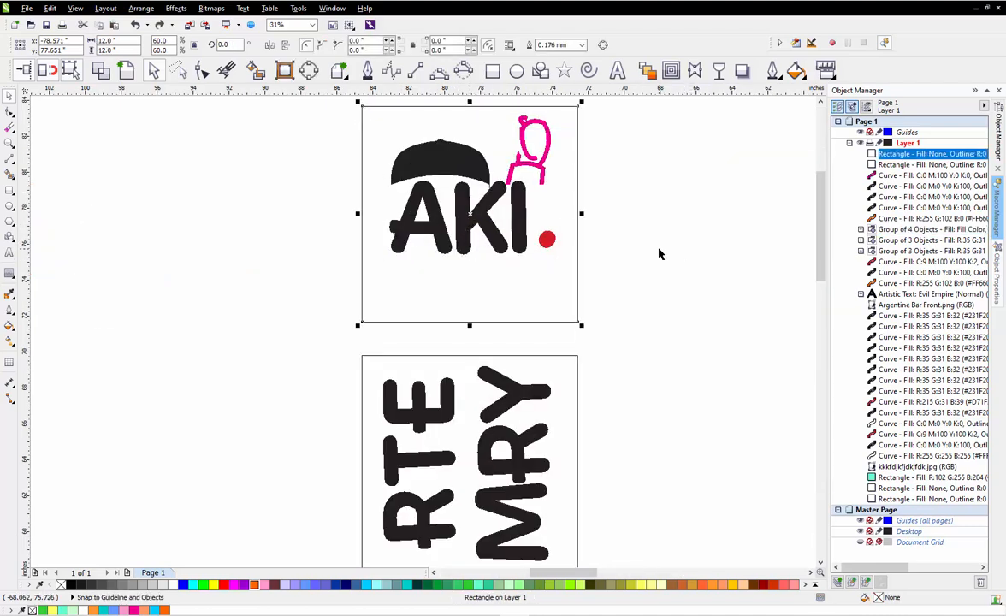
# Send the second square to the back and move the AKI group down beneath the cap and hand pieces
pyautogui.hotkey('shift', 'pagedown')
pyautogui.moveTo(487, 210); pyautogui.dragTo(487, 243)
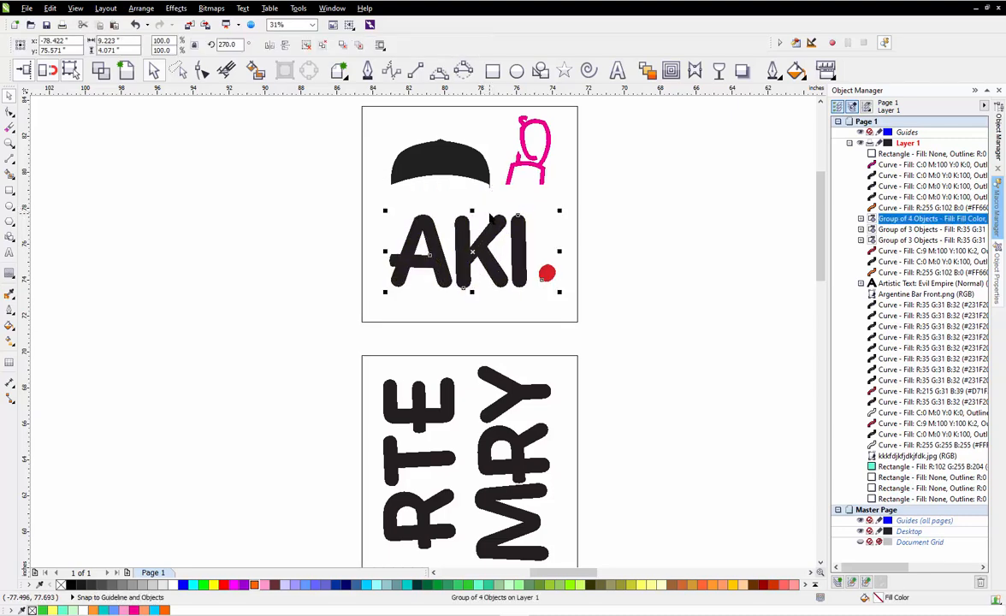
pyautogui.click(600, 198)
pyautogui.press('F4')
pyautogui.click(490, 344)
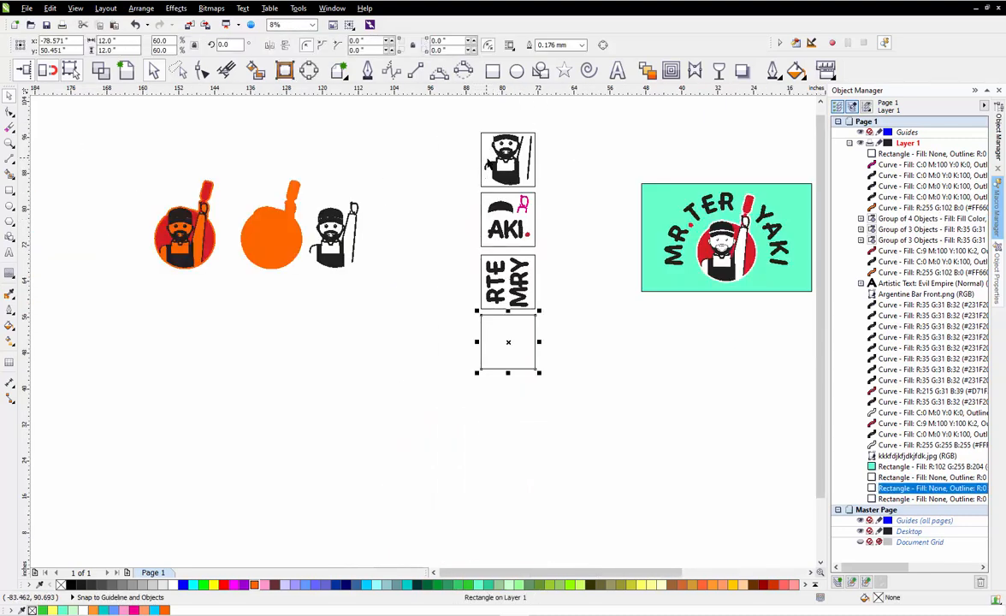
pyautogui.click(455, 311)
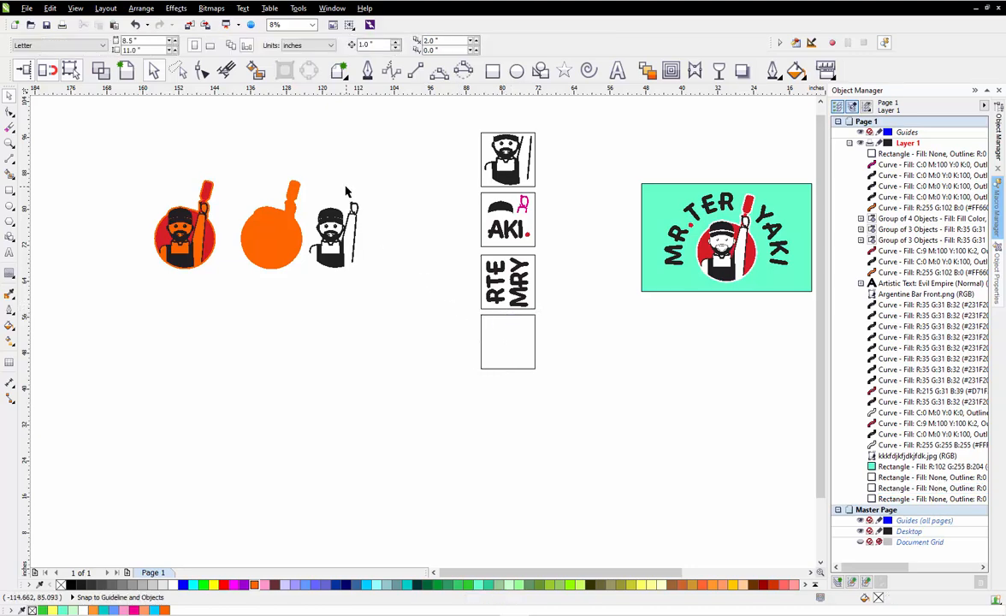
# Delete the separate black chef figure beside the orange silhouette
pyautogui.scroll(1, 348, 195)
pyautogui.scroll(-1, 342, 192)
pyautogui.scroll(1, 360, 204)
pyautogui.moveTo(366, 208); pyautogui.dragTo(256, 400)
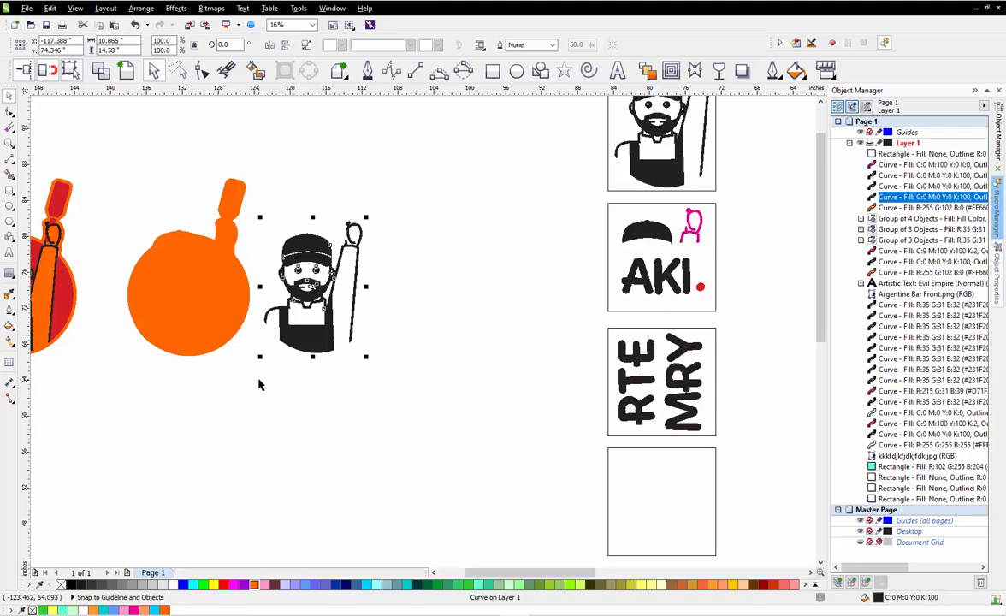
pyautogui.press('Delete')
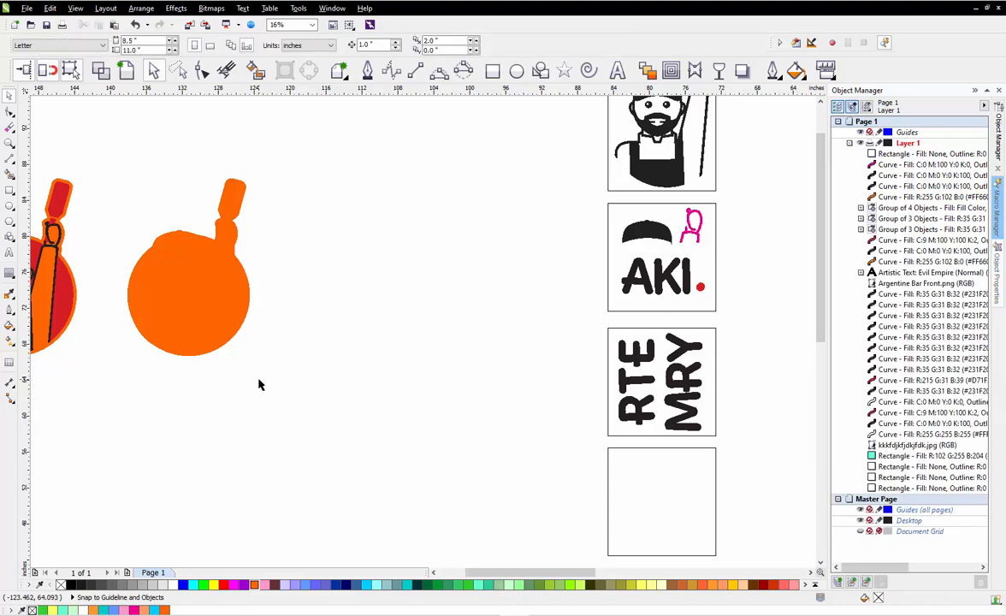
# Shift the orange silhouette toward the squares and return it beside the full-colour chef figure
pyautogui.scroll(-1, 234, 312)
pyautogui.click(215, 314)
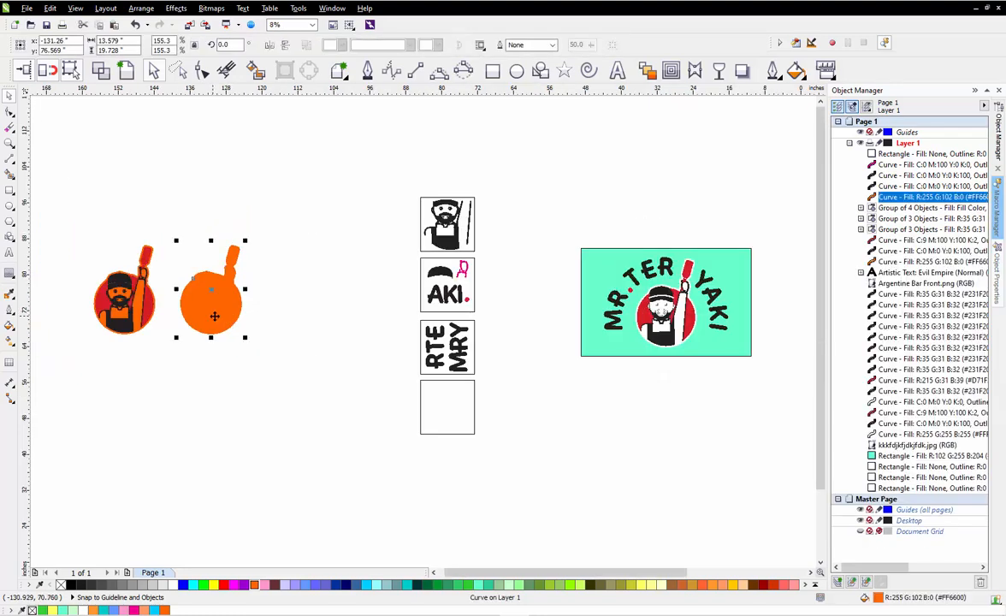
pyautogui.moveTo(217, 317); pyautogui.dragTo(309, 324)
pyautogui.click(248, 372)
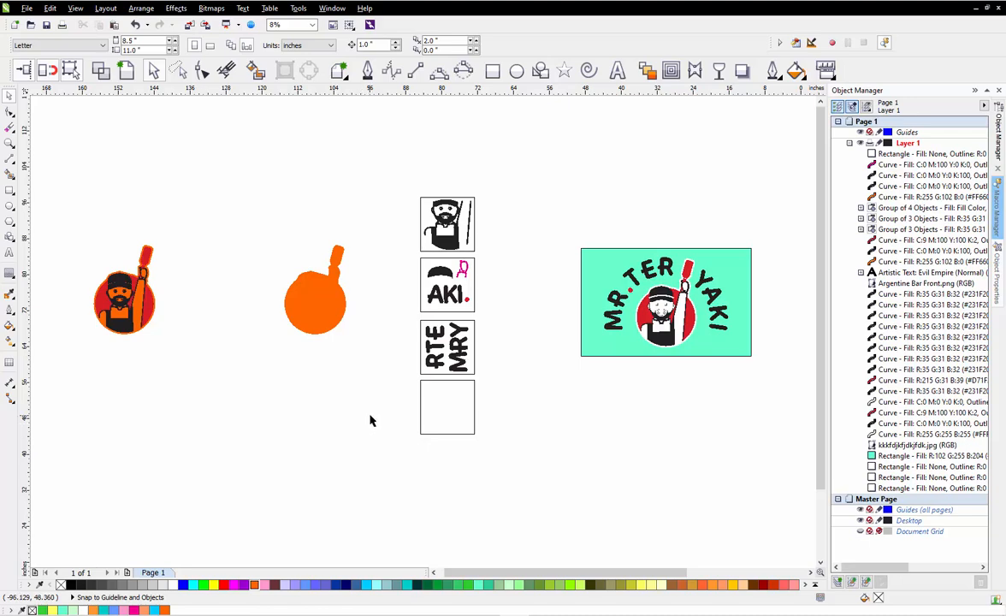
pyautogui.scroll(2, 248, 342)
pyautogui.scroll(-2, 423, 280)
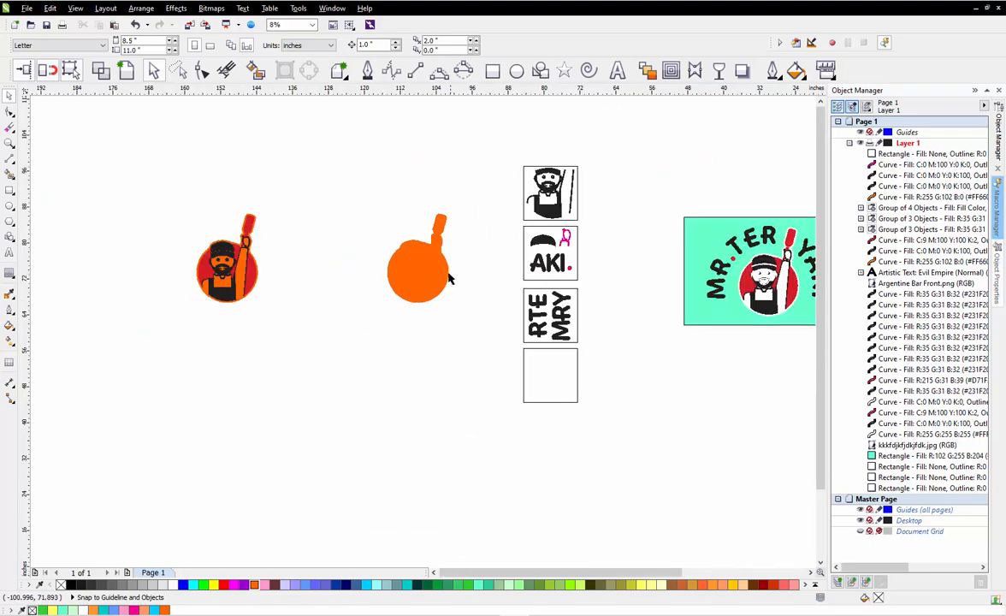
pyautogui.moveTo(440, 288); pyautogui.dragTo(330, 294)
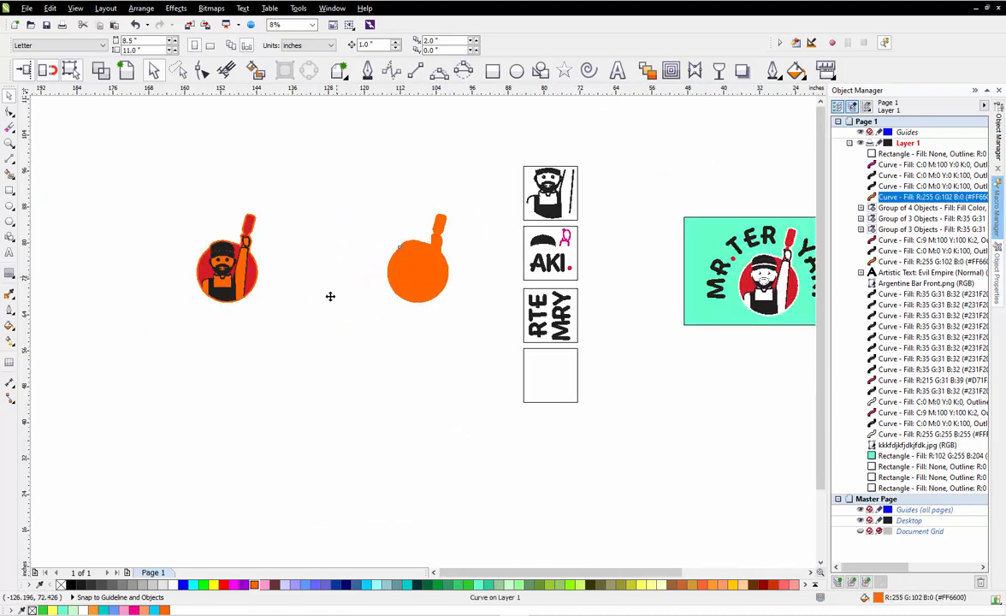
pyautogui.click(195, 330)
# Copy the black artwork from the full-colour chef to the far side of the orange silhouette and shift the silhouette slightly toward it
pyautogui.scroll(1, 219, 249)
pyautogui.click(252, 251)
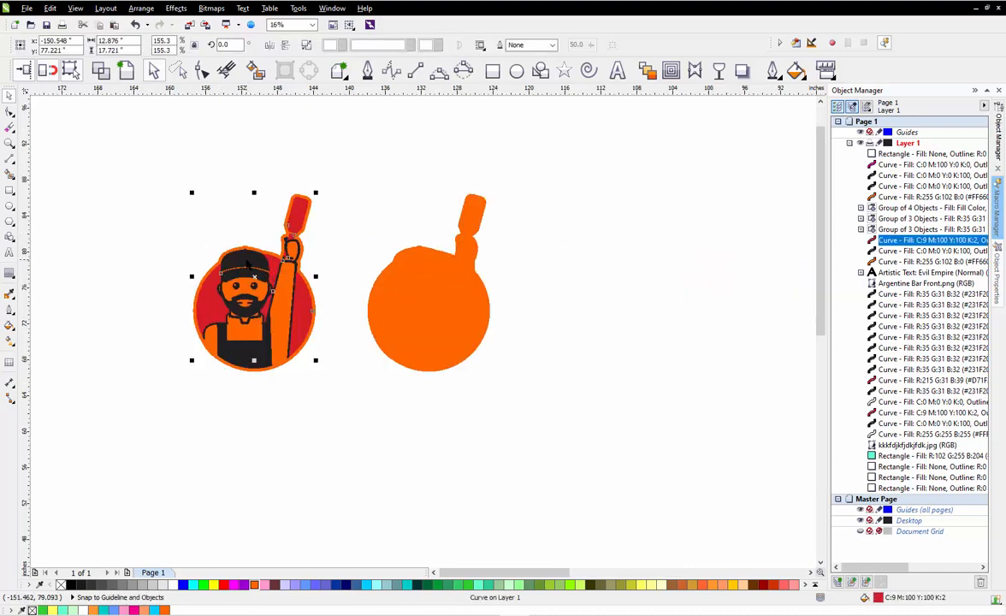
pyautogui.click(180, 167)
pyautogui.click(239, 254)
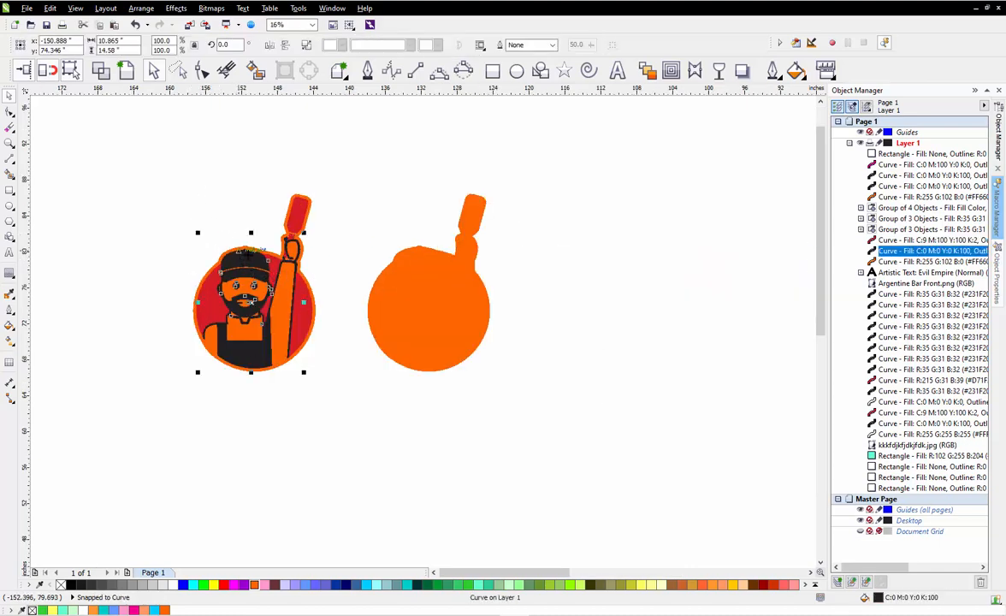
pyautogui.moveTo(244, 253); pyautogui.dragTo(558, 255)
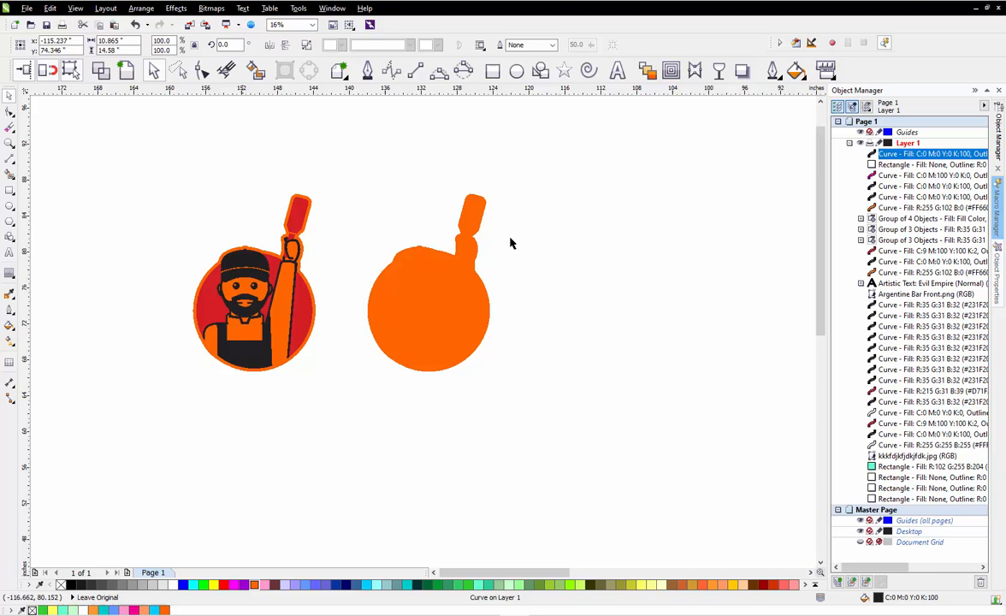
pyautogui.click(524, 186)
pyautogui.click(412, 306)
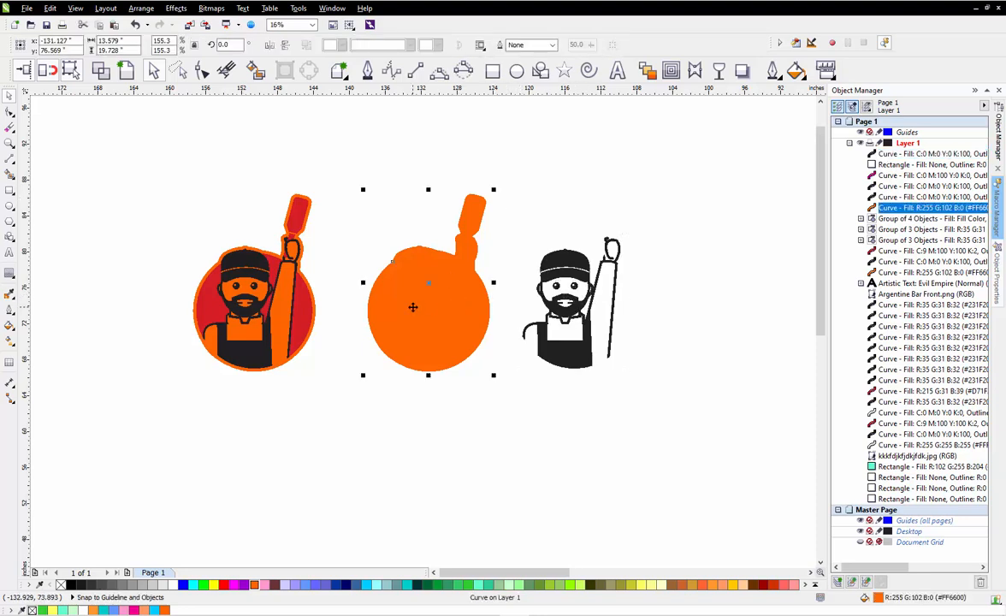
pyautogui.moveTo(412, 307); pyautogui.dragTo(425, 307)
pyautogui.click(333, 394)
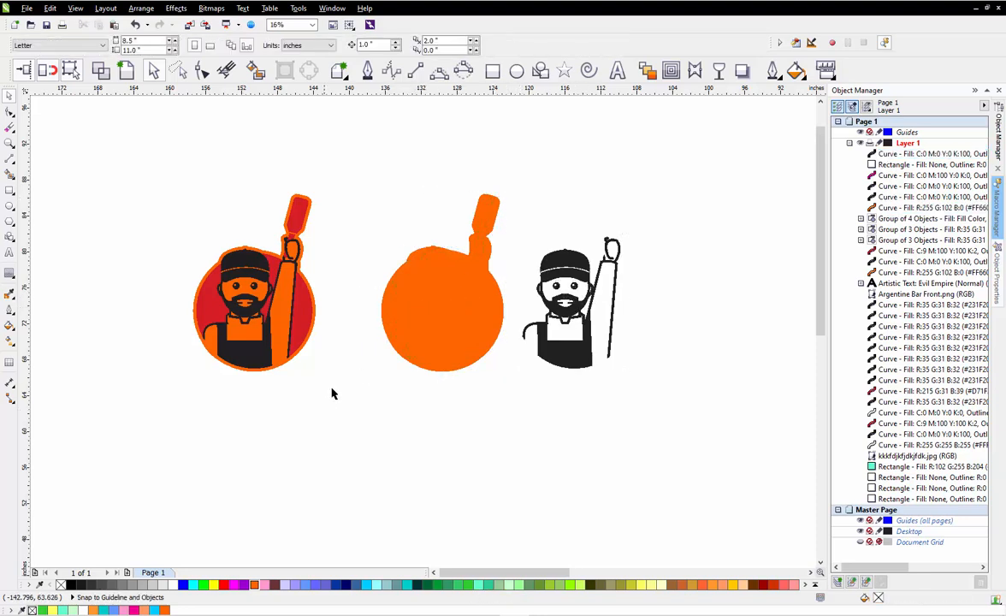
# Copy the red shapes out of the full-colour chef figure into the space before the squares and break the copied curve apart
pyautogui.scroll(2, 259, 214)
pyautogui.click(310, 209)
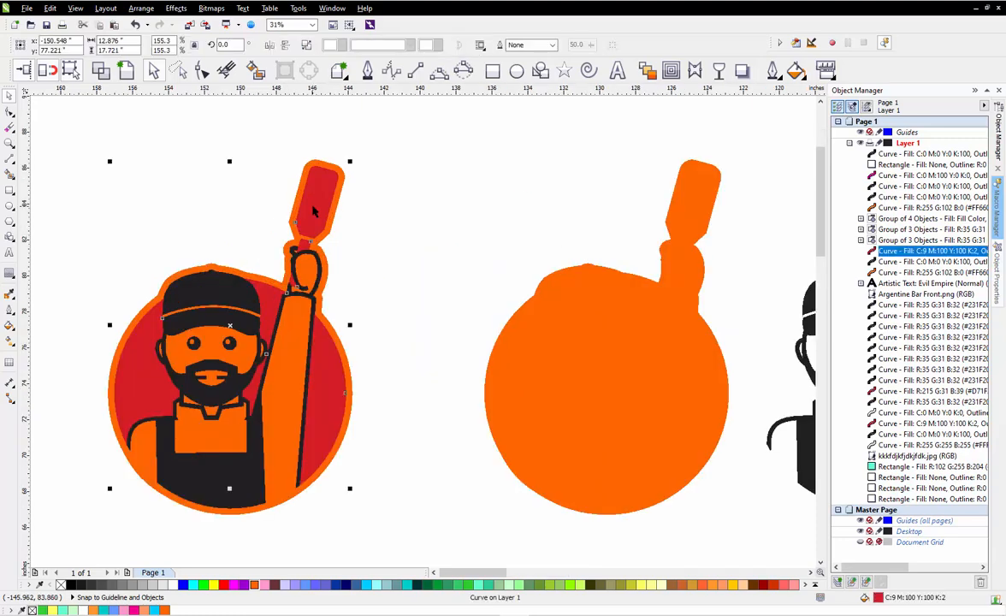
pyautogui.scroll(-2, 313, 206)
pyautogui.moveTo(314, 206); pyautogui.dragTo(733, 199)
pyautogui.scroll(-2, 175, 206)
pyautogui.scroll(3, 458, 197)
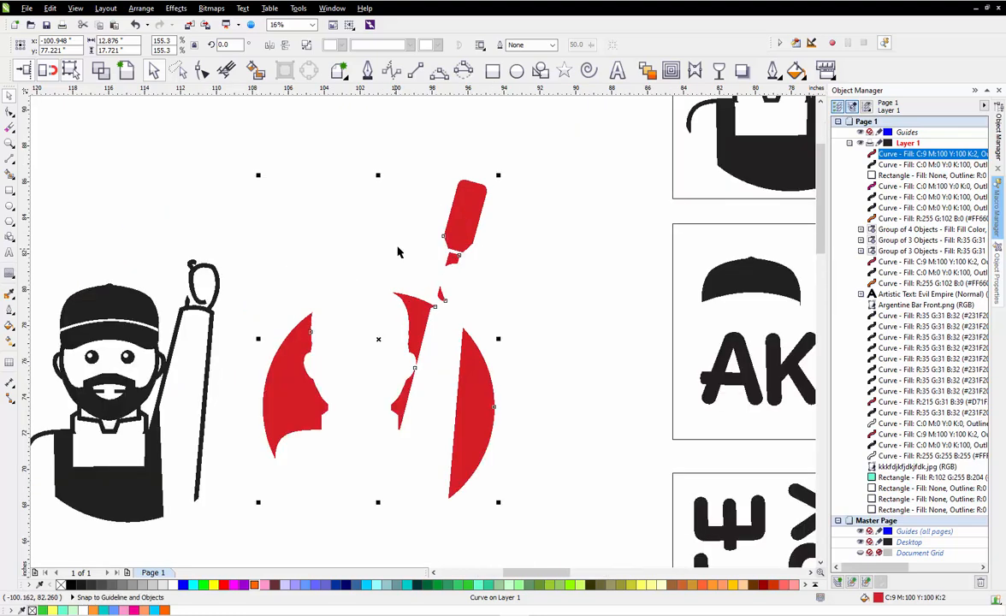
pyautogui.rightClick(468, 214)
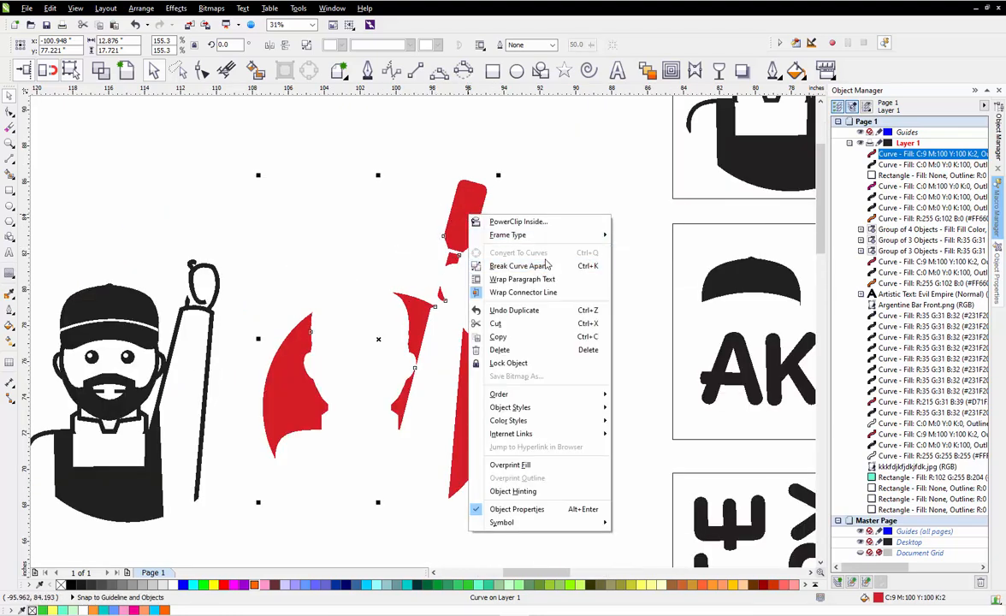
pyautogui.click(573, 265)
pyautogui.scroll(-2, 364, 177)
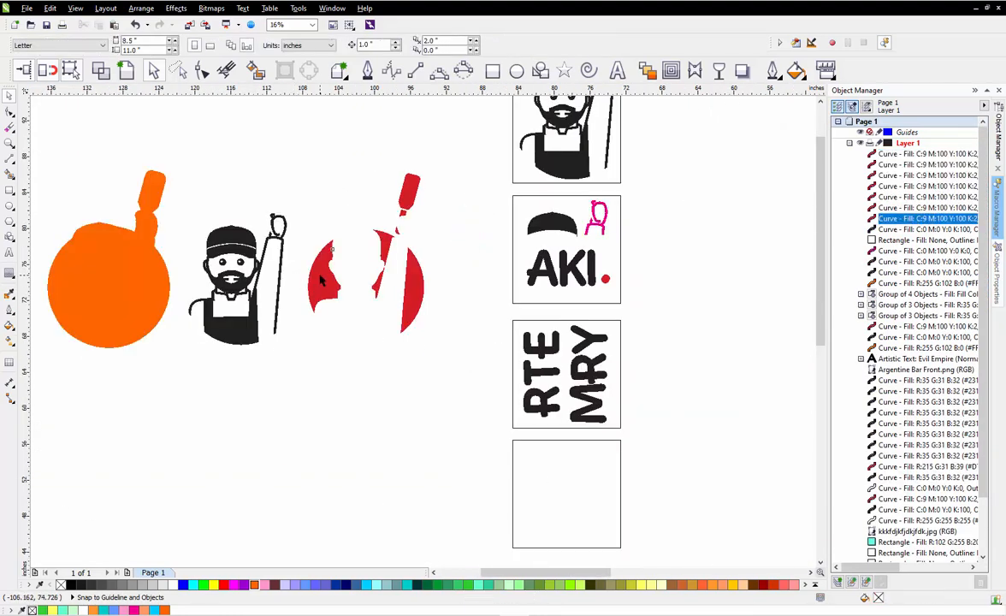
# Move the two large red circle segments, the red bottle shape and its small neck piece into the fourth square
pyautogui.moveTo(342, 304); pyautogui.dragTo(532, 479)
pyautogui.moveTo(417, 281); pyautogui.dragTo(609, 487)
pyautogui.moveTo(409, 190); pyautogui.dragTo(593, 467)
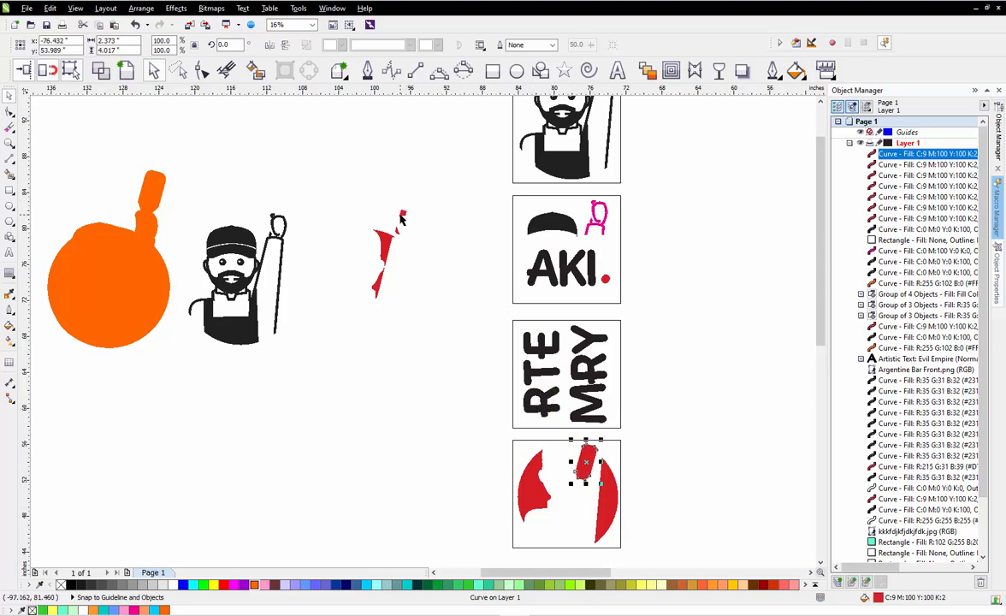
pyautogui.moveTo(402, 214); pyautogui.dragTo(567, 449)
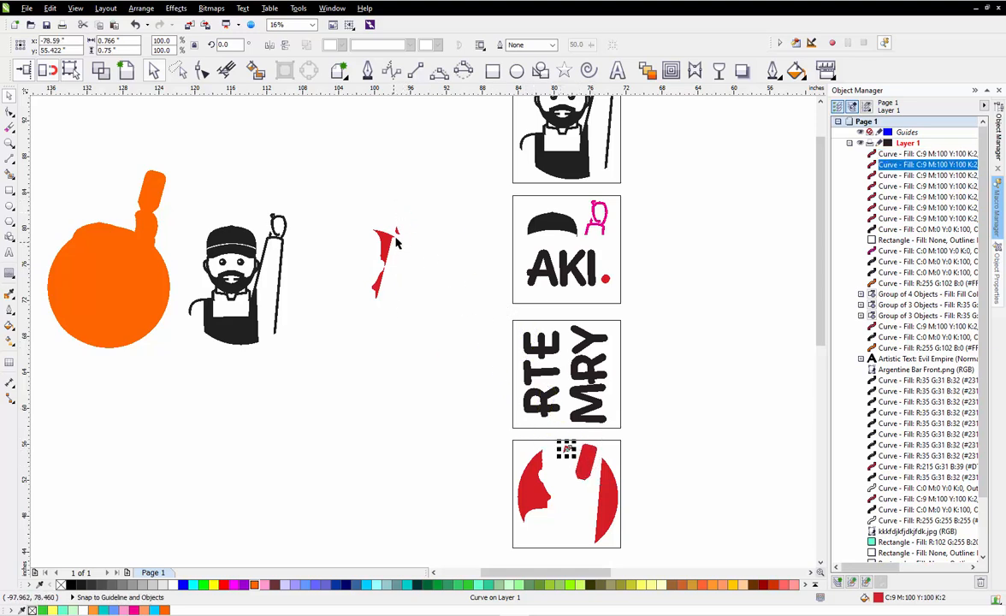
# Move the three remaining red slivers together into the gap between the red pieces in the fourth square
pyautogui.moveTo(394, 232); pyautogui.dragTo(427, 387)
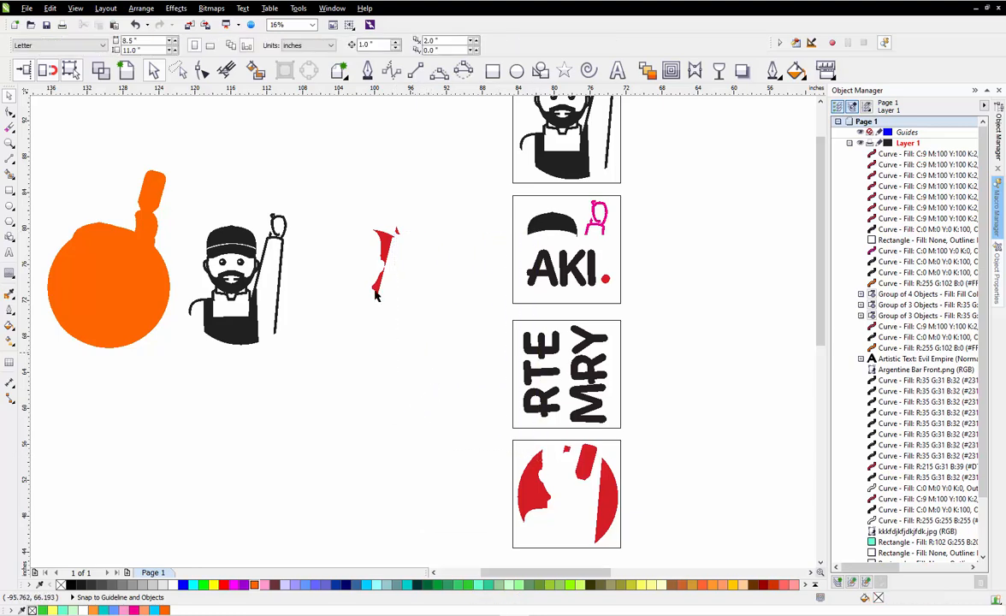
pyautogui.scroll(1, 424, 241)
pyautogui.moveTo(420, 185); pyautogui.dragTo(259, 403)
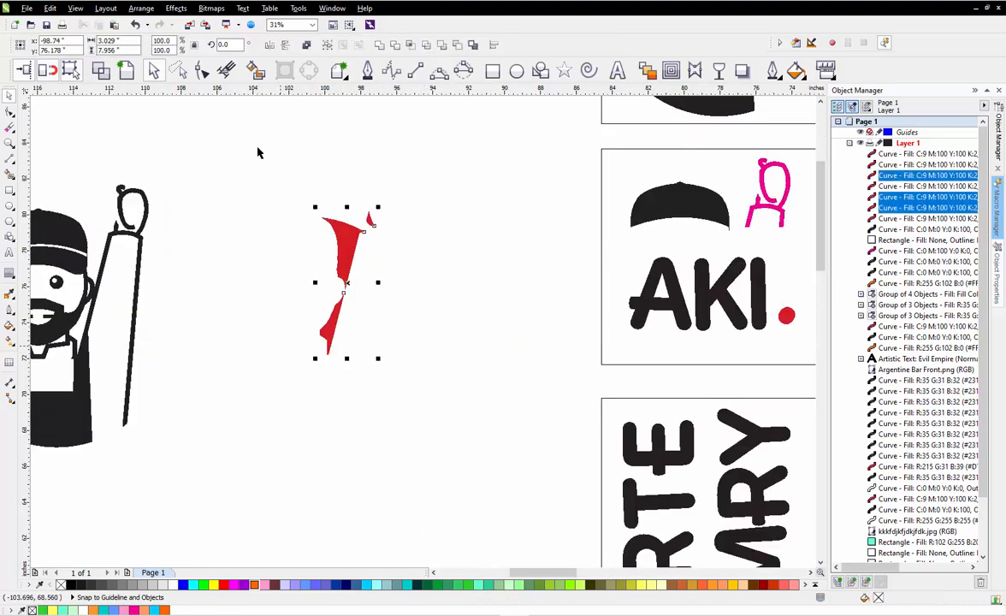
pyautogui.scroll(-1, 258, 111)
pyautogui.moveTo(301, 197); pyautogui.dragTo(473, 424)
pyautogui.click(357, 411)
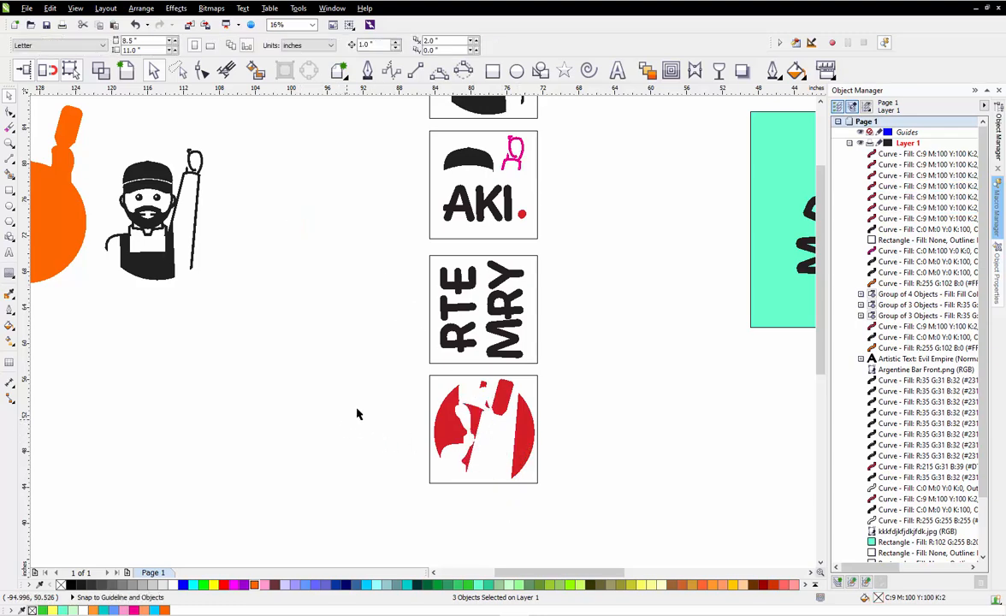
# Duplicate the complete full-colour chef figure to the left of the original
pyautogui.scroll(-1, 552, 387)
pyautogui.scroll(1, 552, 387)
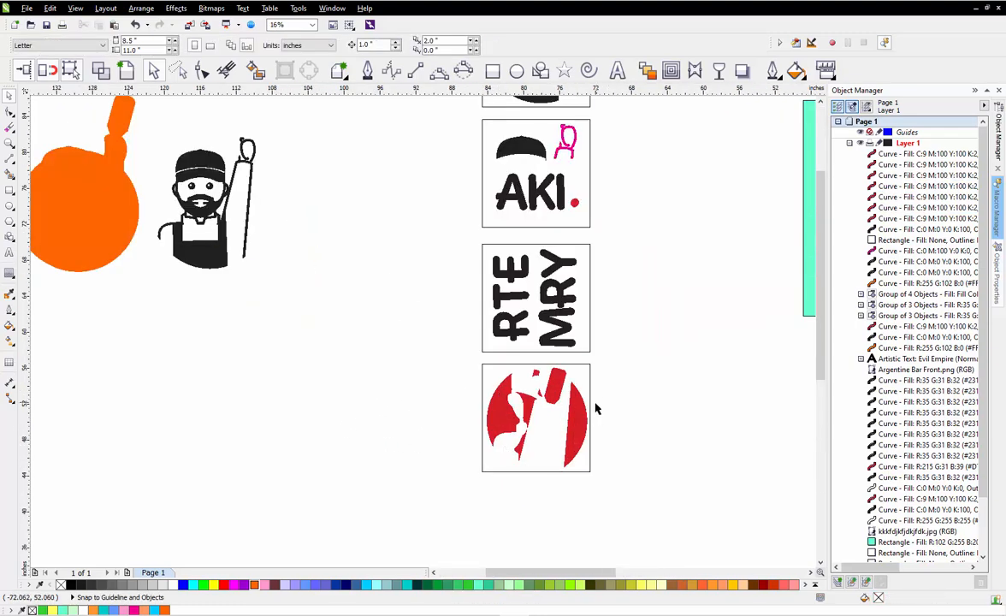
pyautogui.scroll(-1, 593, 406)
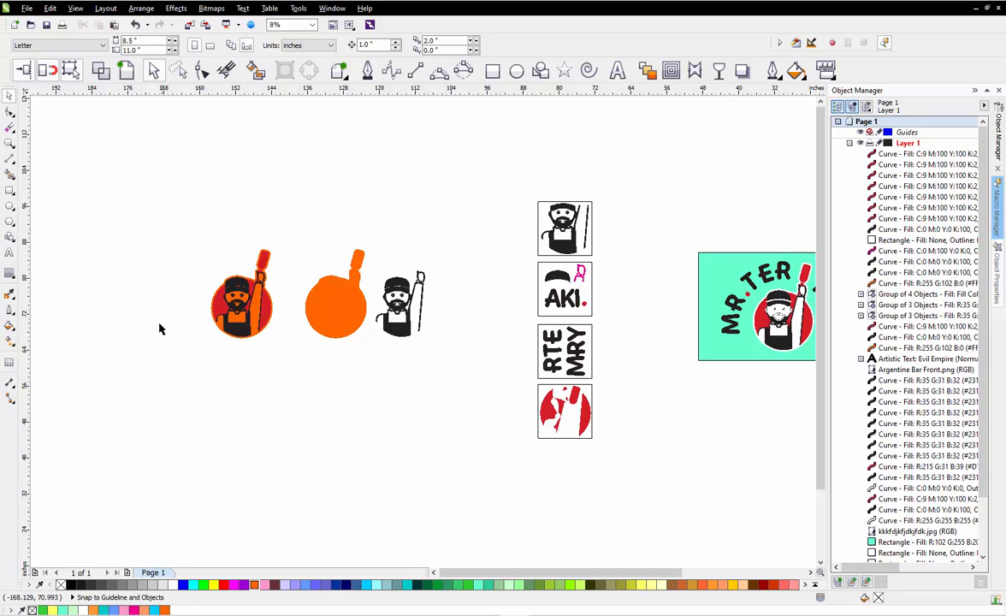
pyautogui.scroll(2, 159, 328)
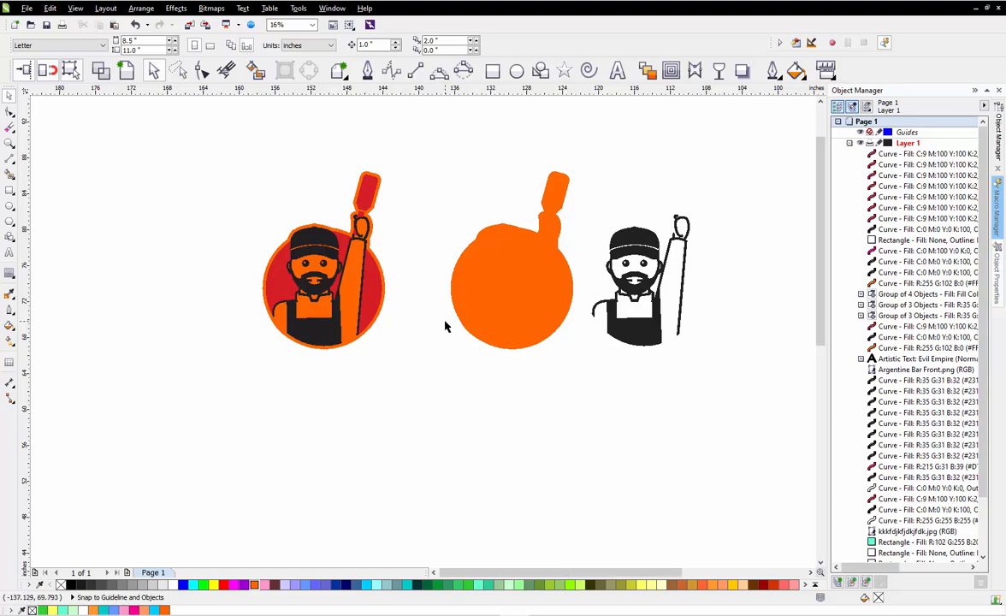
pyautogui.scroll(-2, 445, 308)
pyautogui.scroll(2, 352, 257)
pyautogui.moveTo(277, 211); pyautogui.dragTo(494, 477)
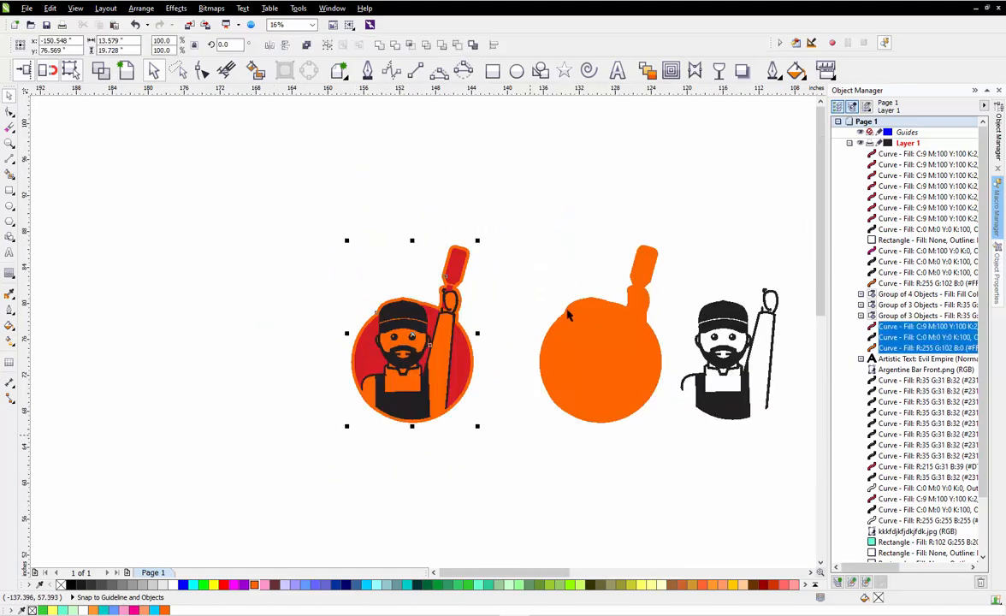
pyautogui.scroll(-2, 519, 310)
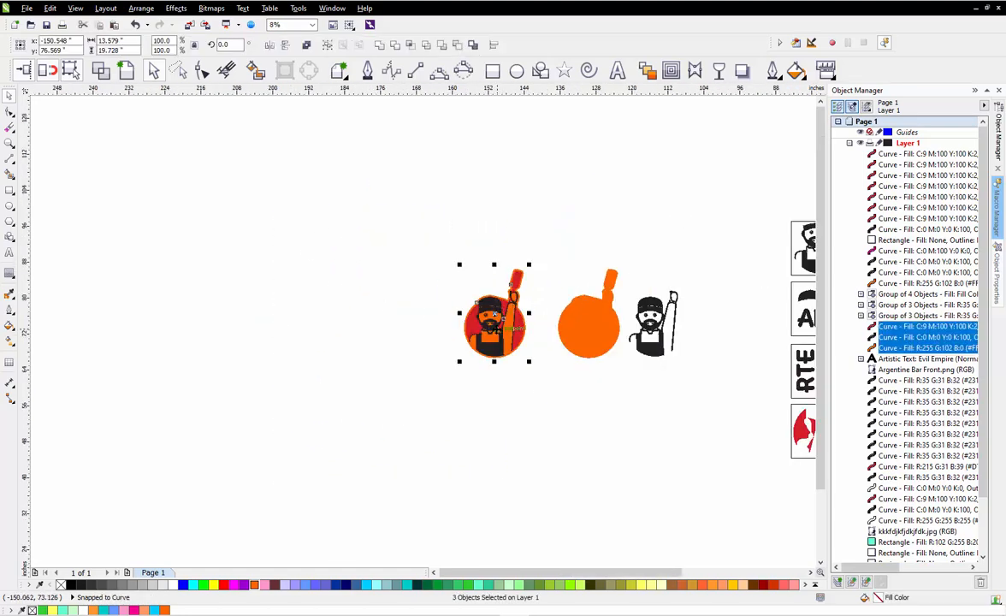
pyautogui.moveTo(494, 337); pyautogui.dragTo(351, 337)
pyautogui.click(326, 434)
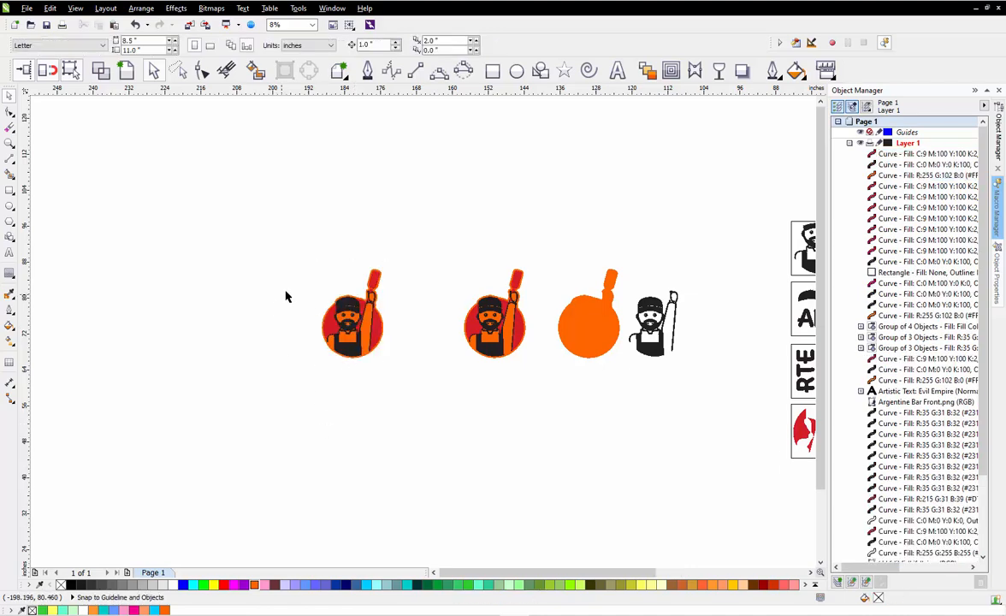
# Examine the plain orange silhouette and the red shapes, black linework and orange edges of the full-colour chef figure
pyautogui.scroll(2, 285, 295)
pyautogui.scroll(-2, 238, 221)
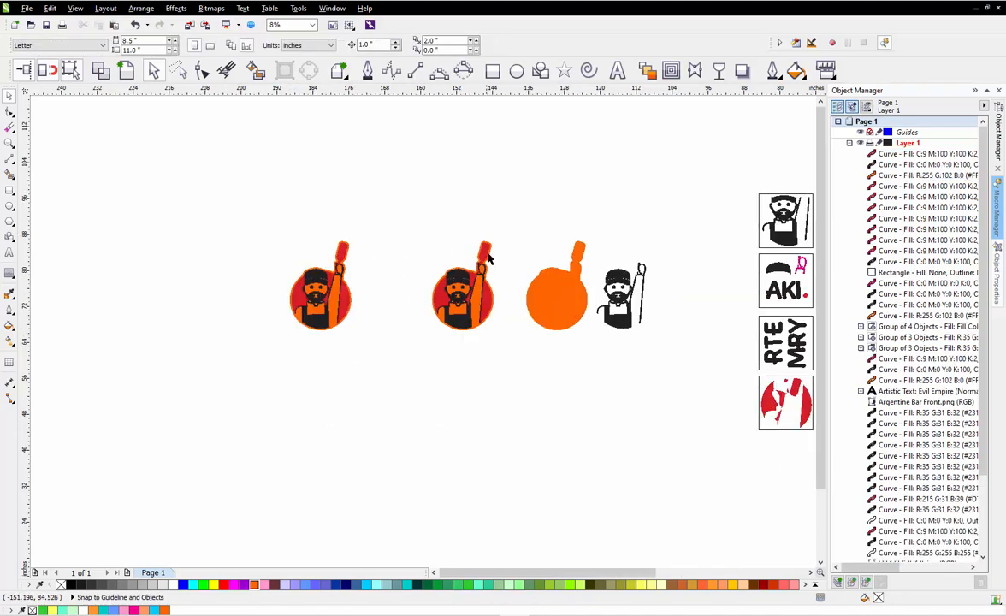
pyautogui.scroll(2, 466, 250)
pyautogui.click(609, 325)
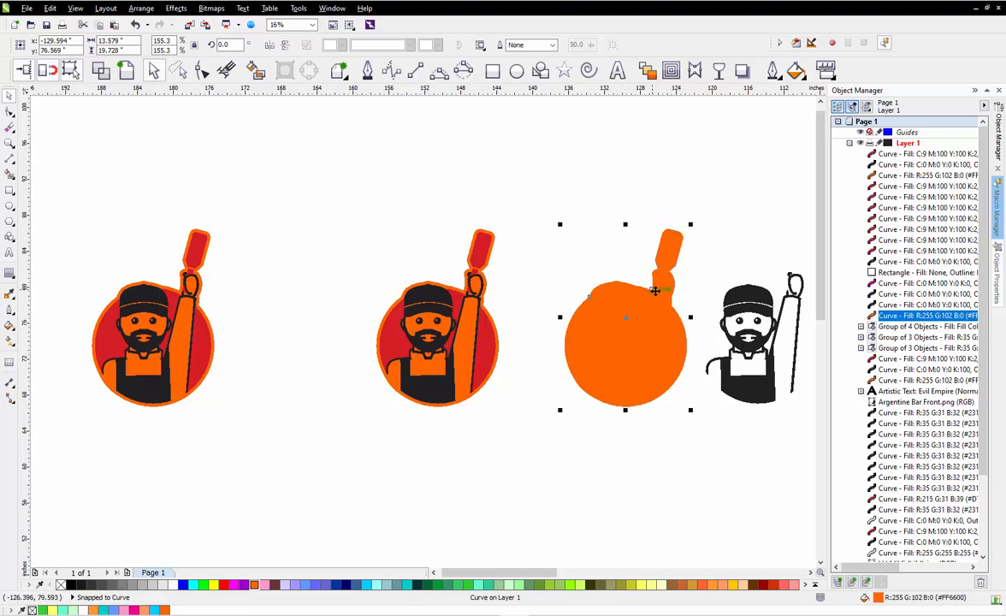
pyautogui.click(499, 269)
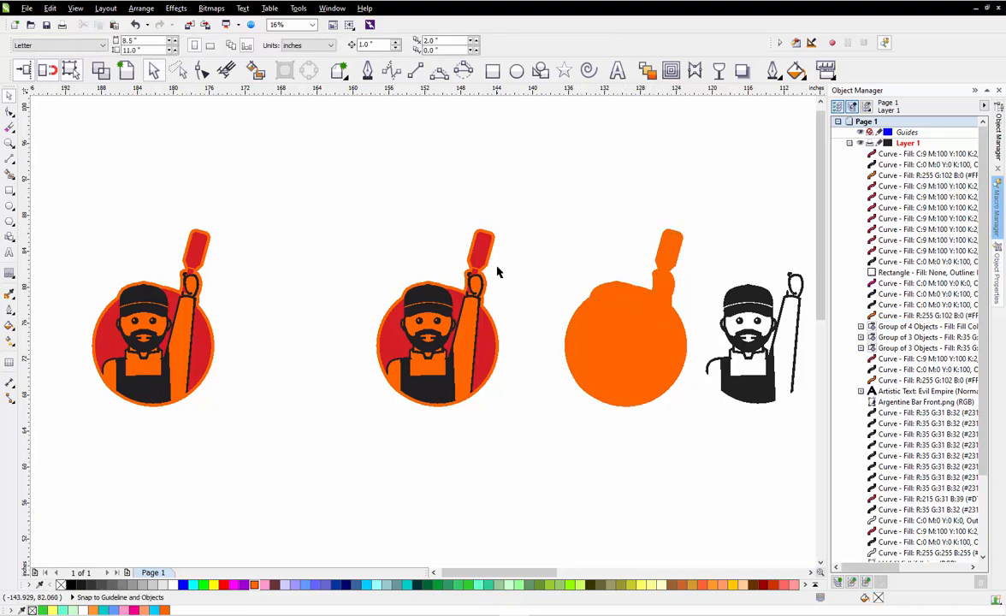
pyautogui.click(476, 276)
pyautogui.scroll(5, 476, 274)
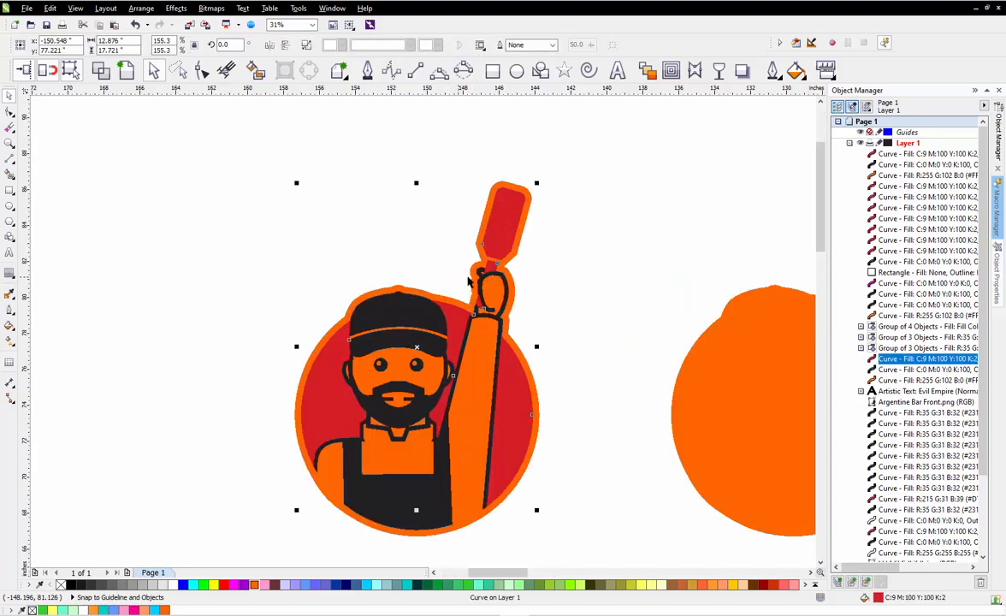
pyautogui.scroll(-3, 410, 257)
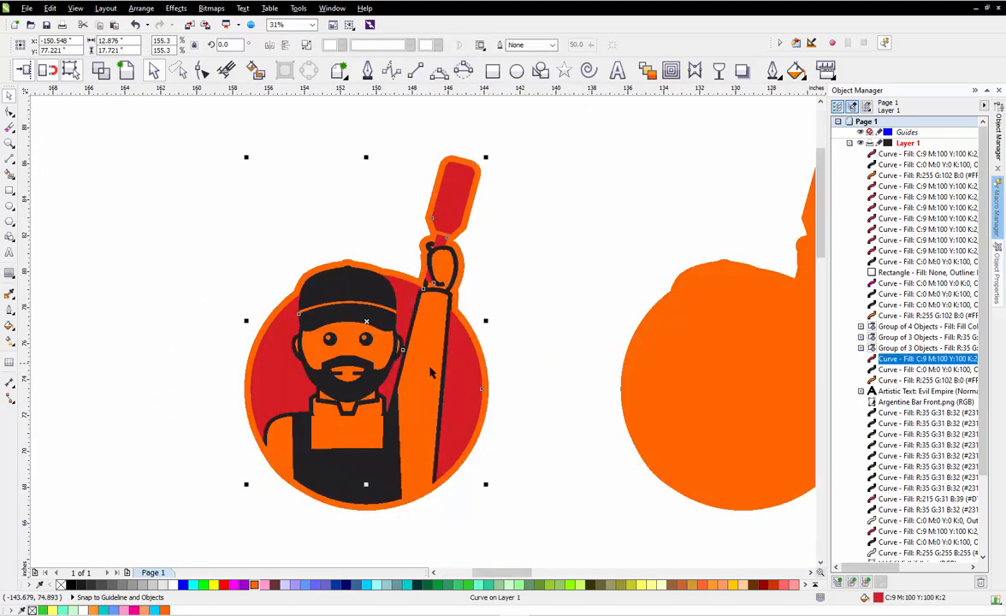
pyautogui.click(406, 253)
pyautogui.scroll(-2, 405, 253)
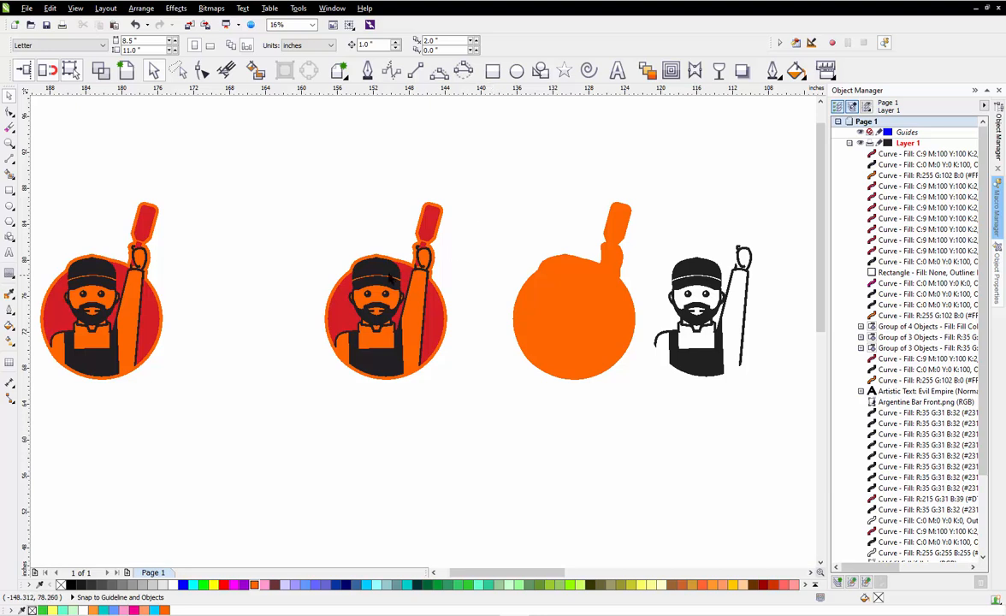
pyautogui.click(354, 249)
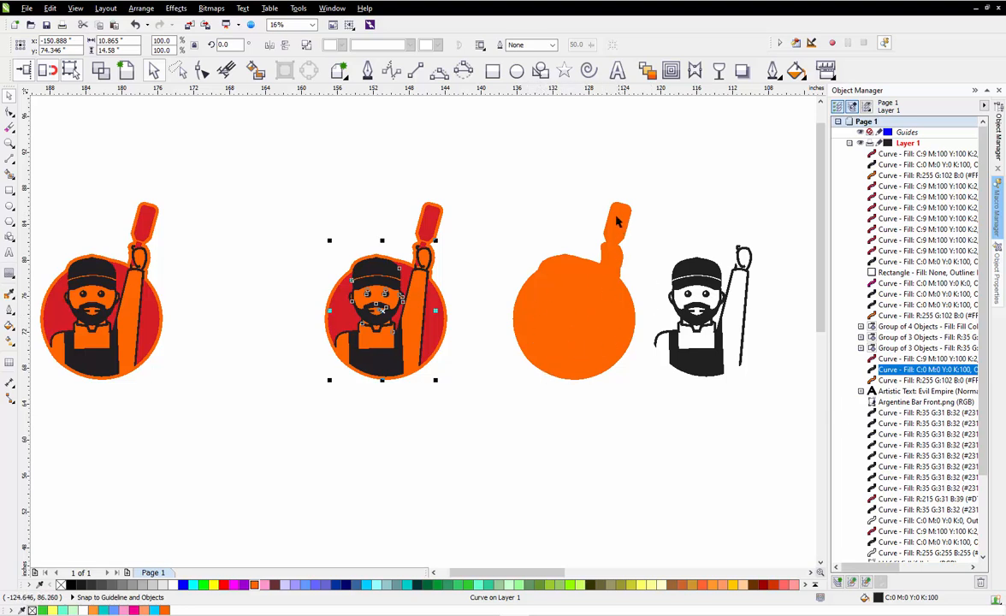
pyautogui.click(501, 417)
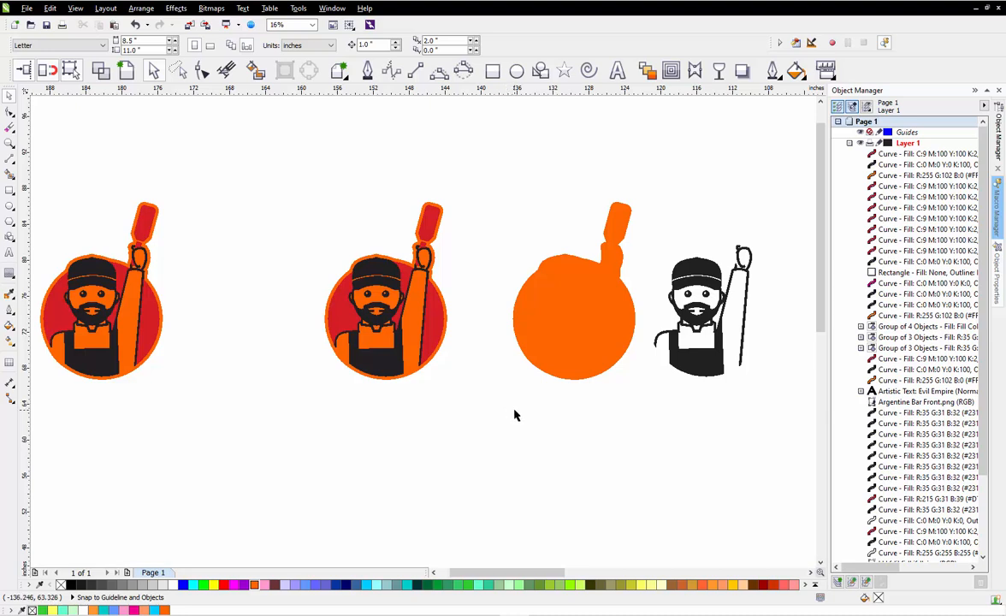
pyautogui.click(598, 330)
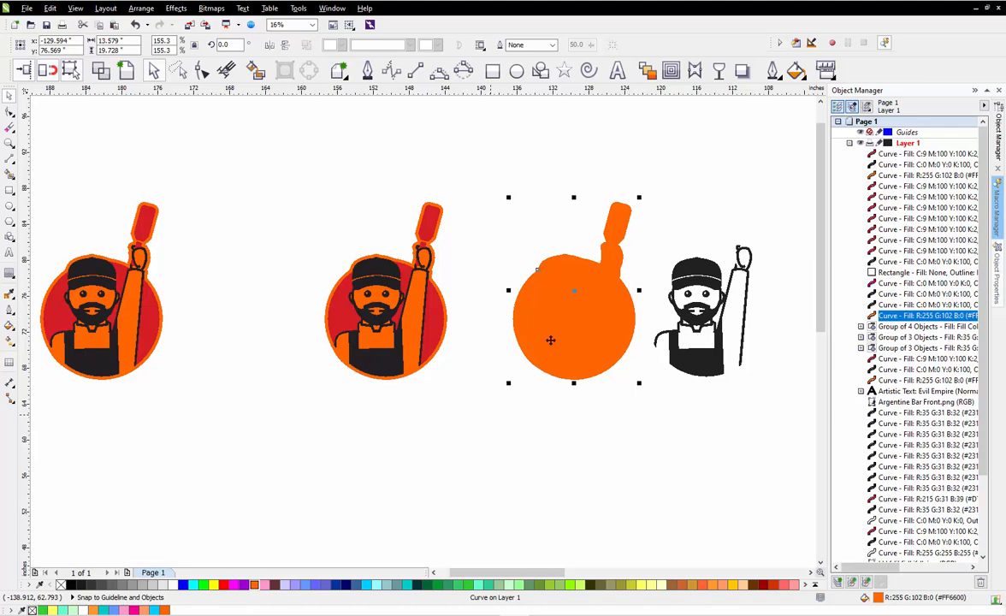
pyautogui.click(482, 378)
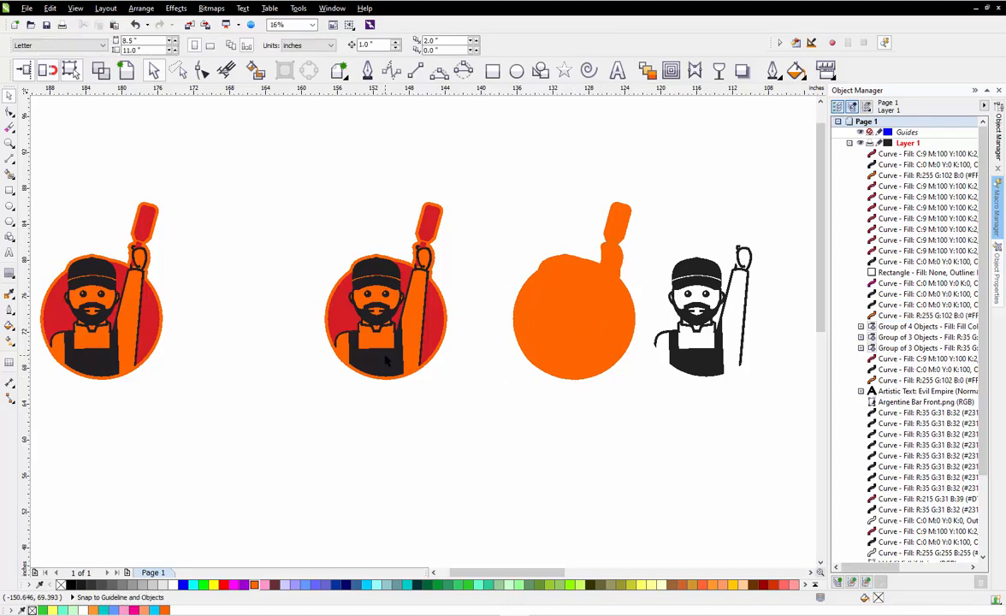
pyautogui.scroll(2, 417, 325)
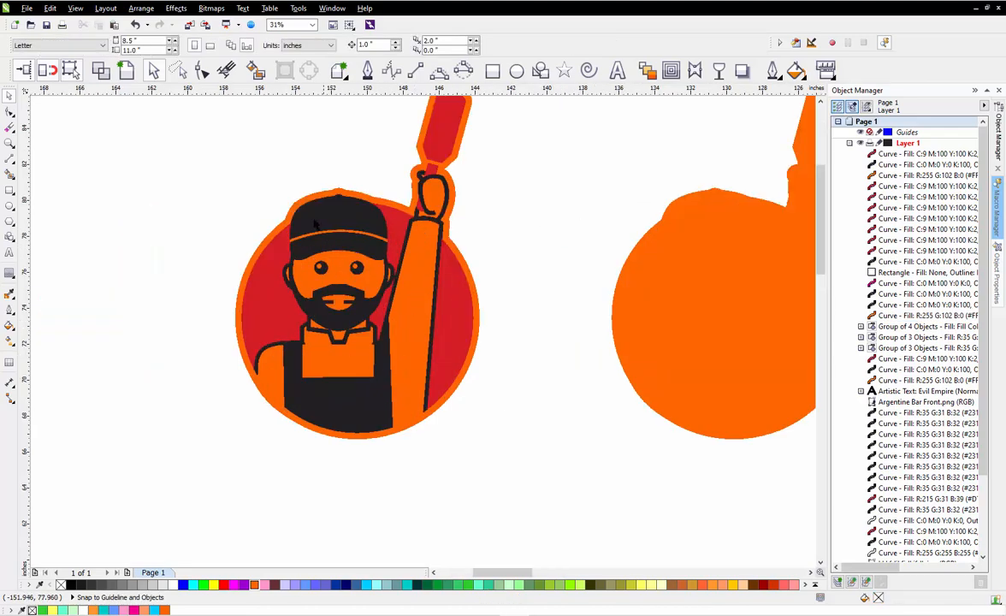
pyautogui.scroll(-2, 315, 223)
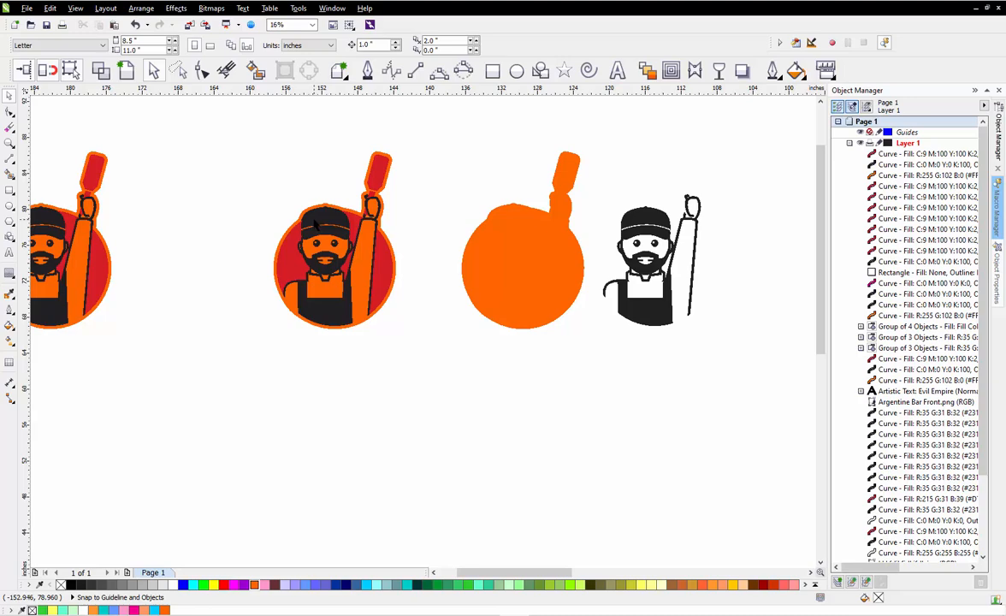
# Place a copy of the full-colour figure's black linework over the plain orange silhouette
pyautogui.scroll(2, 315, 224)
pyautogui.click(315, 224)
pyautogui.scroll(-2, 315, 225)
pyautogui.moveTo(316, 224); pyautogui.dragTo(514, 209)
pyautogui.scroll(4, 567, 205)
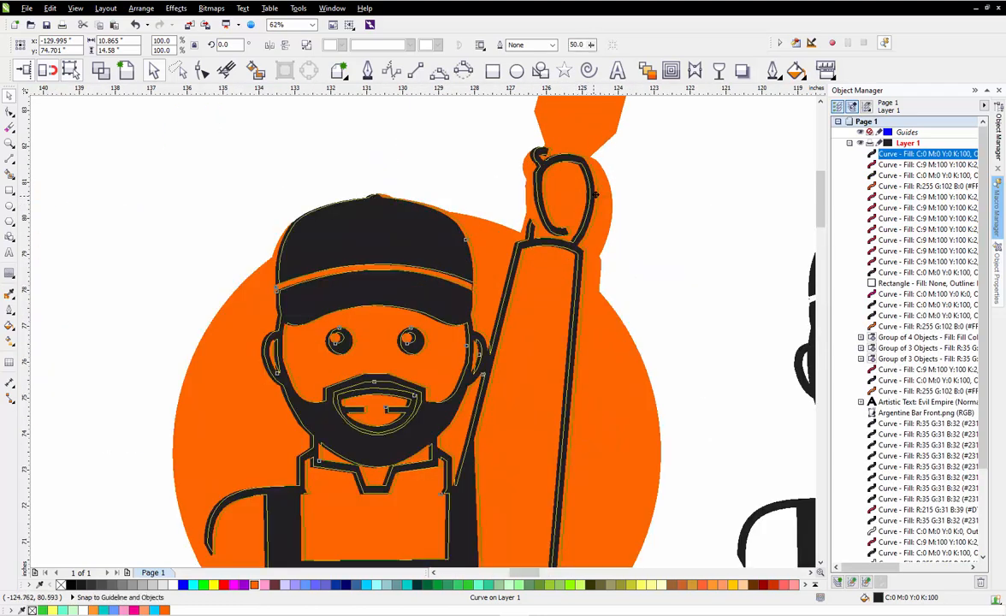
pyautogui.scroll(-2, 552, 184)
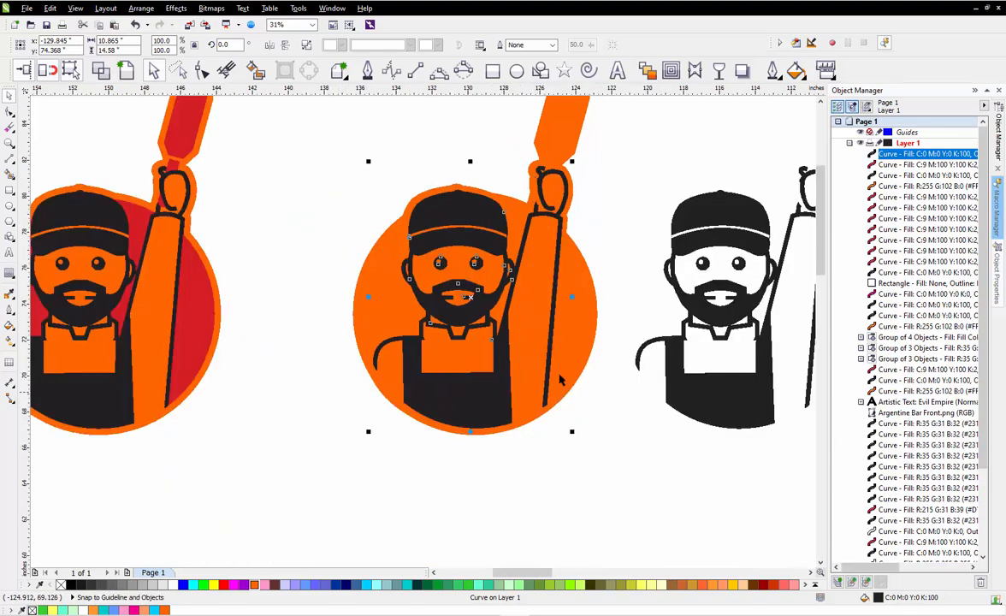
pyautogui.click(333, 407)
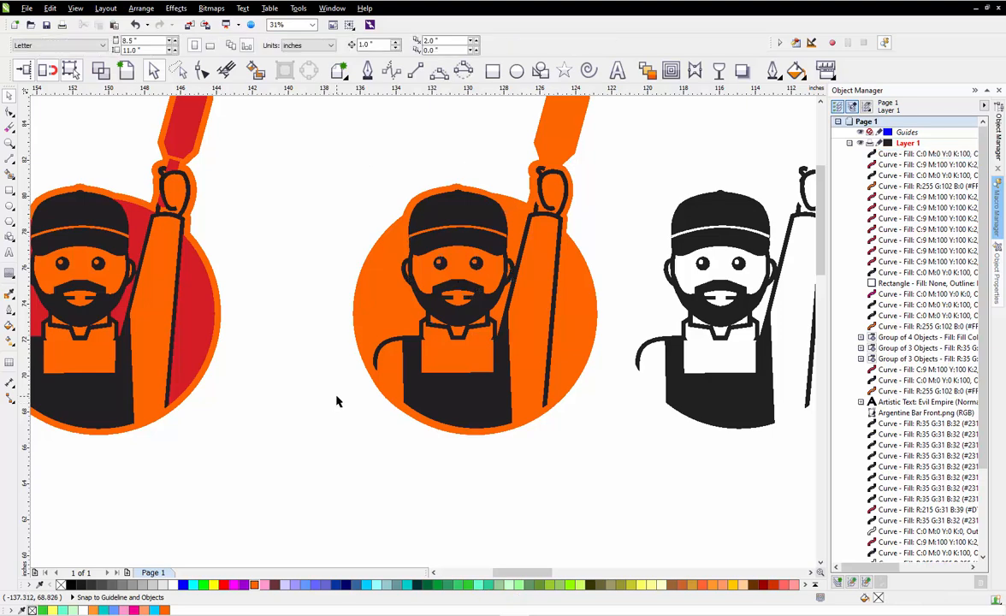
# Delete the copied black linework from the plain orange silhouette
pyautogui.click(457, 214)
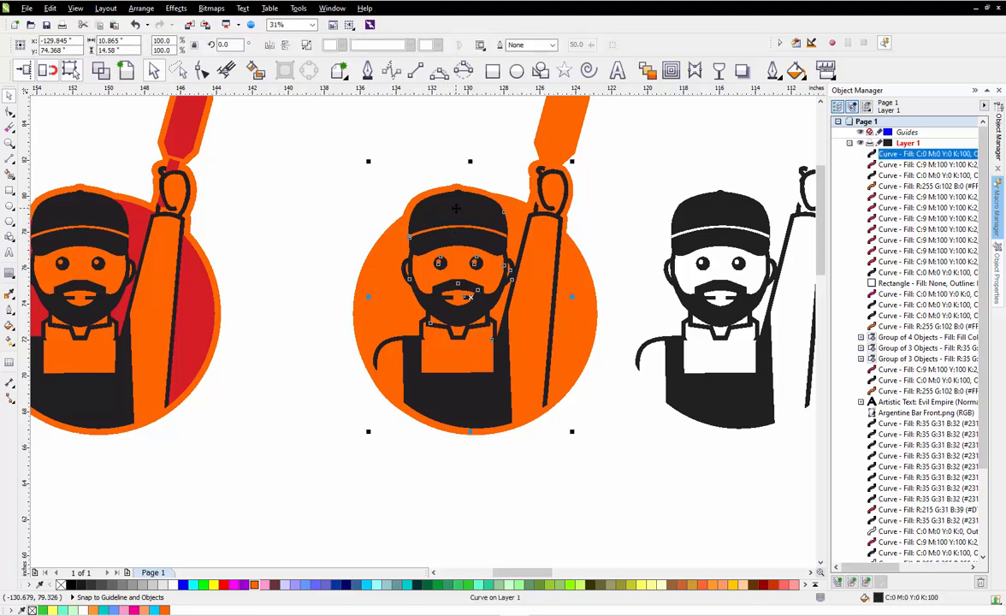
pyautogui.scroll(-2, 457, 212)
pyautogui.scroll(2, 456, 208)
pyautogui.press('Delete')
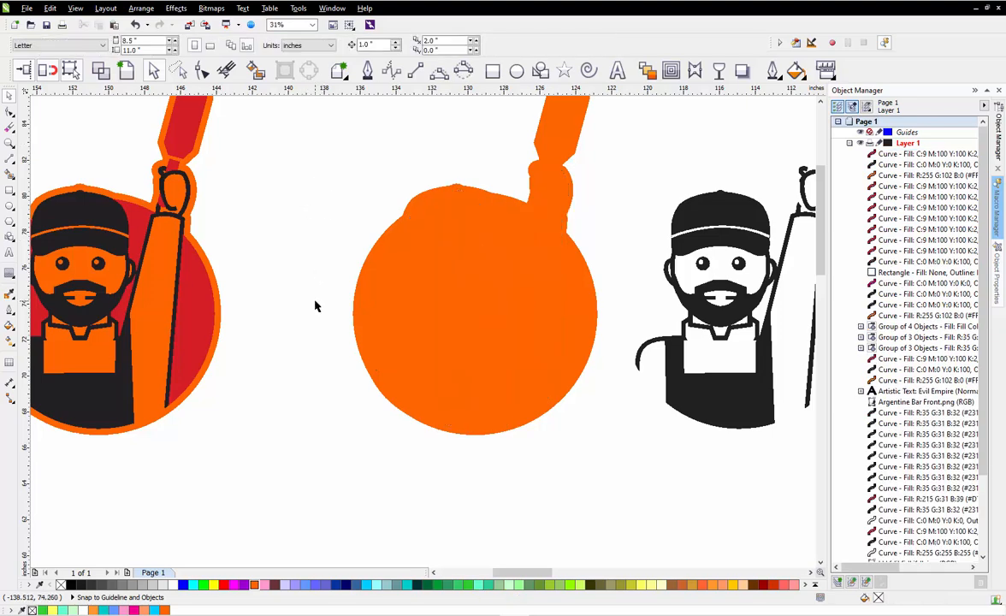
# Draw a straight line about 0.35 inch wide from the upper corner of the red segment beside the arm to the orange outline's notch
pyautogui.scroll(-1, 291, 227)
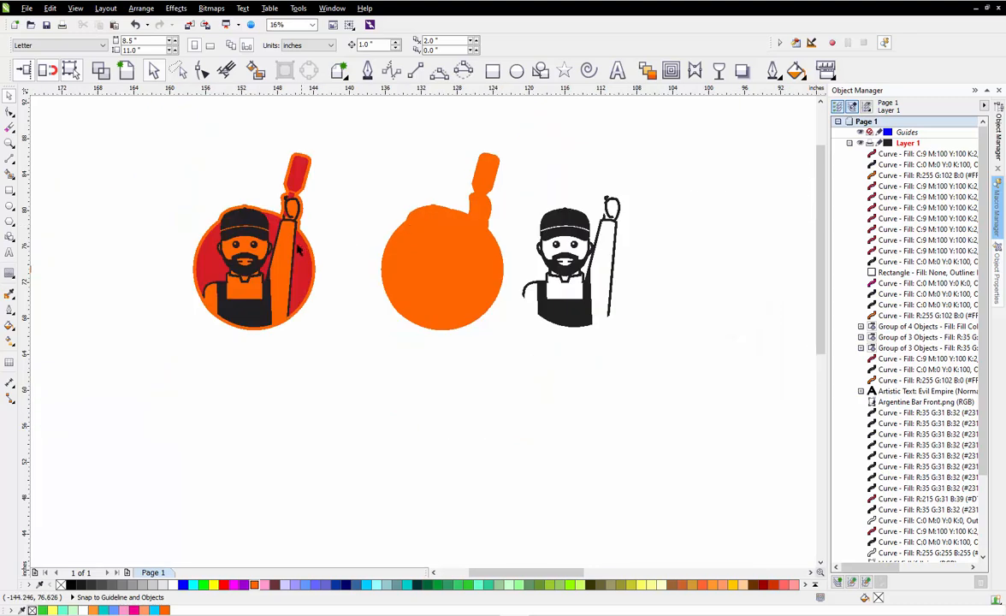
pyautogui.scroll(2, 297, 222)
pyautogui.scroll(4, 298, 222)
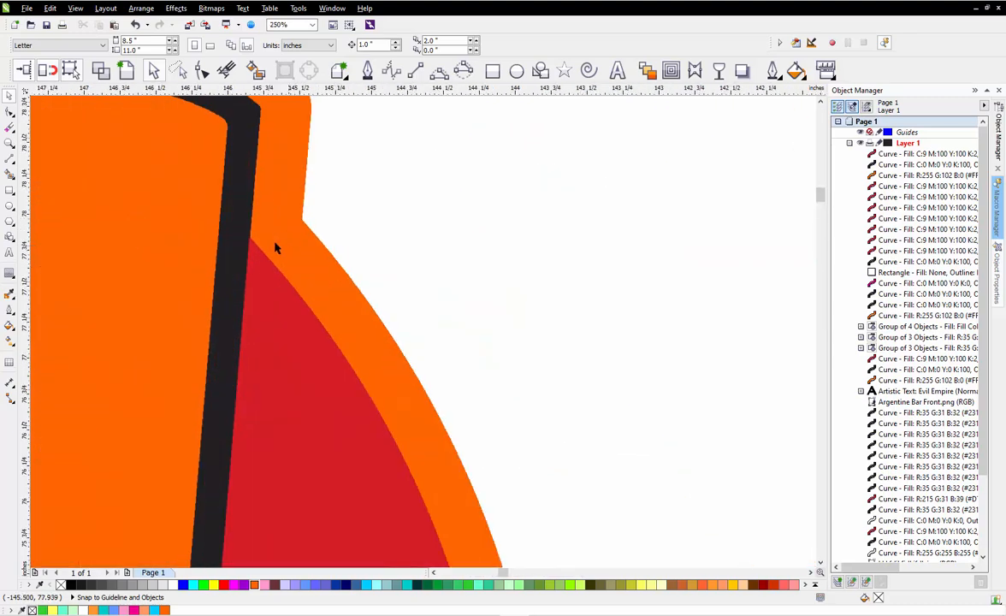
pyautogui.click(415, 70)
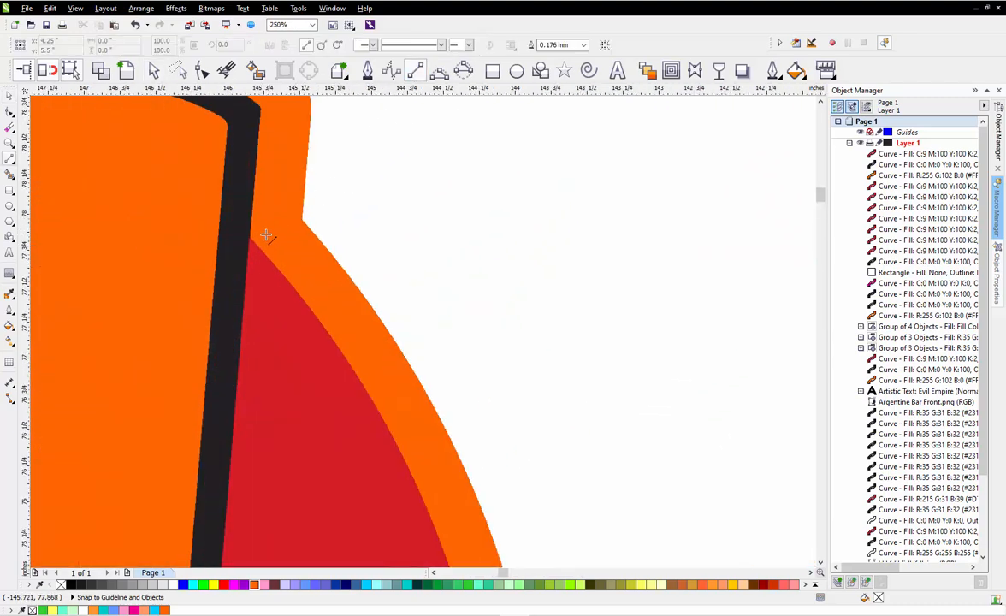
pyautogui.moveTo(250, 239); pyautogui.dragTo(302, 219)
pyautogui.scroll(-4, 366, 174)
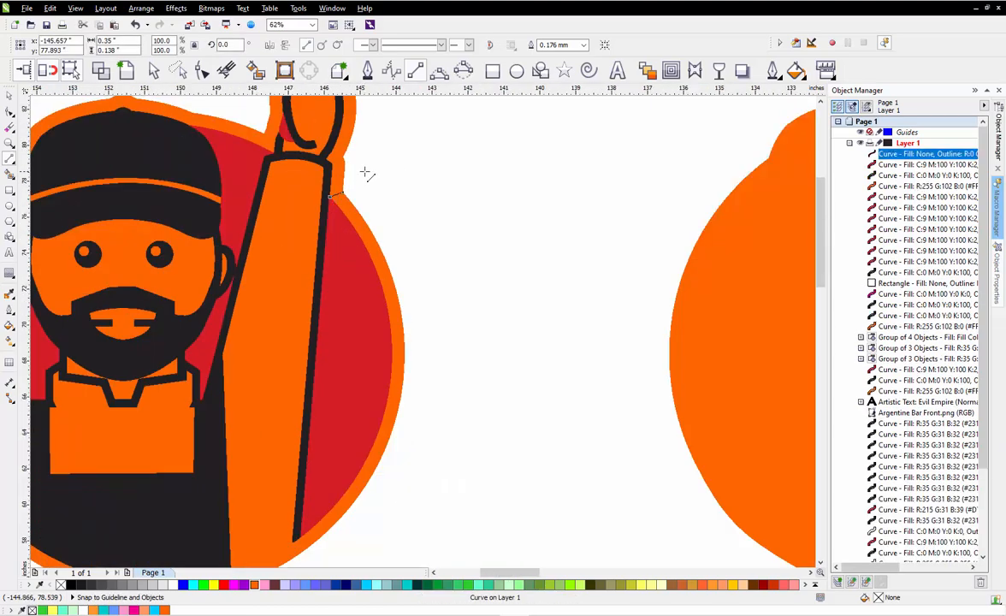
pyautogui.scroll(-2, 366, 175)
pyautogui.scroll(2, 374, 321)
pyautogui.scroll(2, 344, 332)
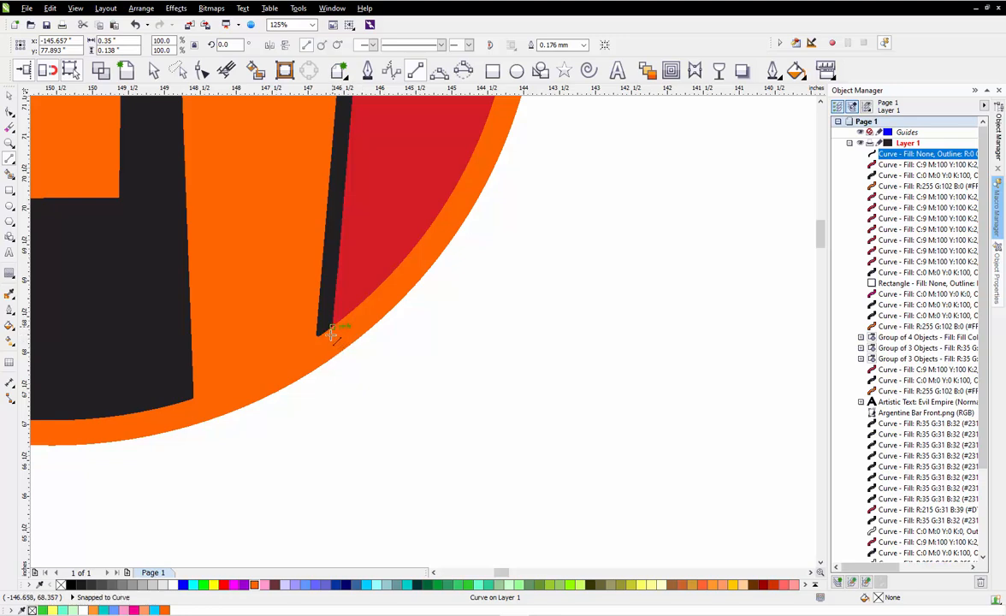
pyautogui.scroll(-2, 331, 334)
pyautogui.scroll(2, 355, 214)
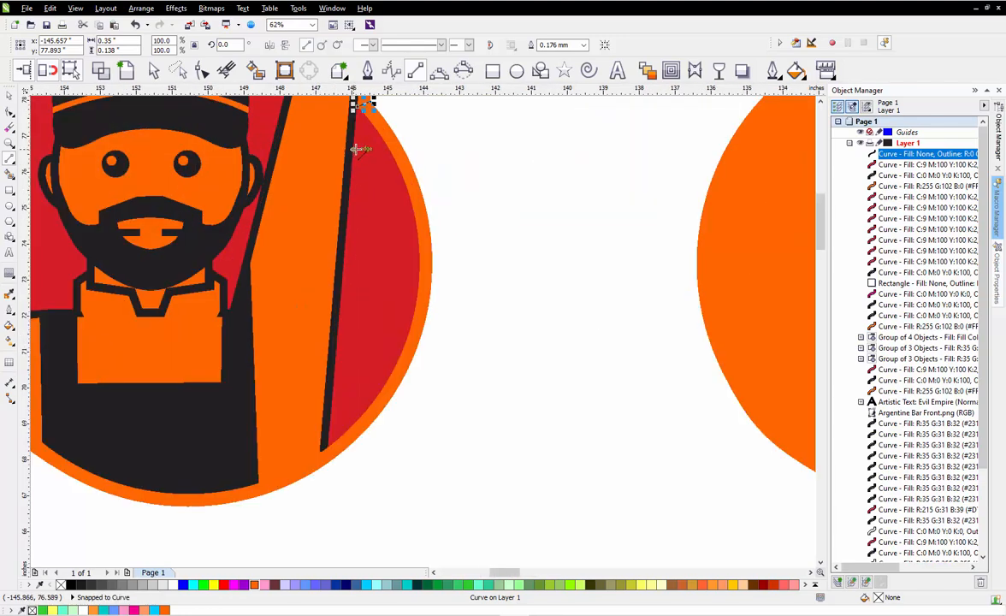
pyautogui.moveTo(356, 146)
pyautogui.mouseDown()
pyautogui.moveTo(370, 386)
pyautogui.moveTo(350, 432)
pyautogui.moveTo(312, 432)
pyautogui.moveTo(332, 447)
pyautogui.moveTo(326, 440)
pyautogui.moveTo(417, 453)
pyautogui.moveTo(414, 444)
pyautogui.mouseUp()
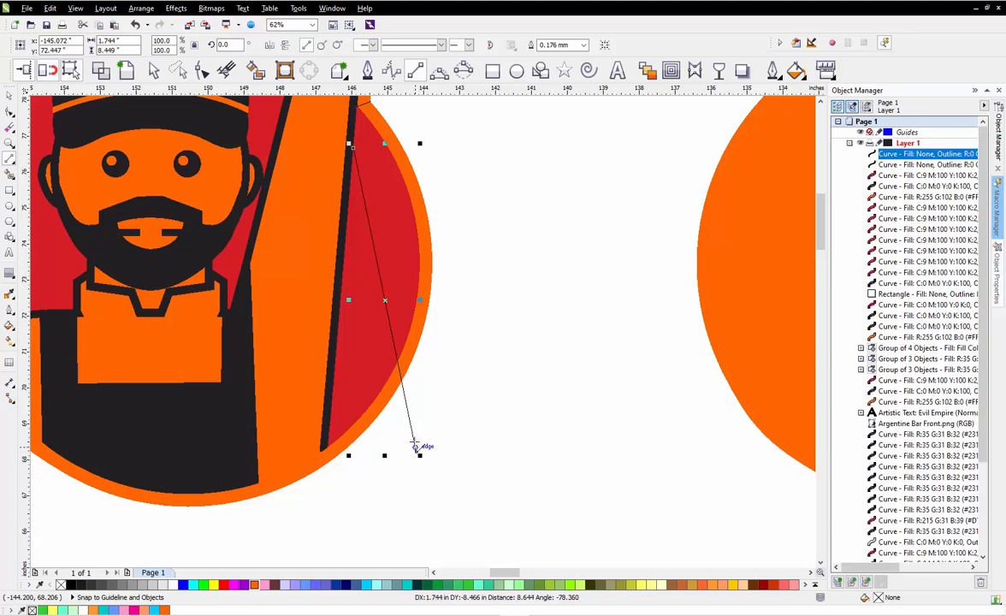
pyautogui.press('Delete')
# Draw a horizontal line about 2.37 inches long from the lower tip of the red segment beside the arm across the orange border
pyautogui.scroll(2, 287, 489)
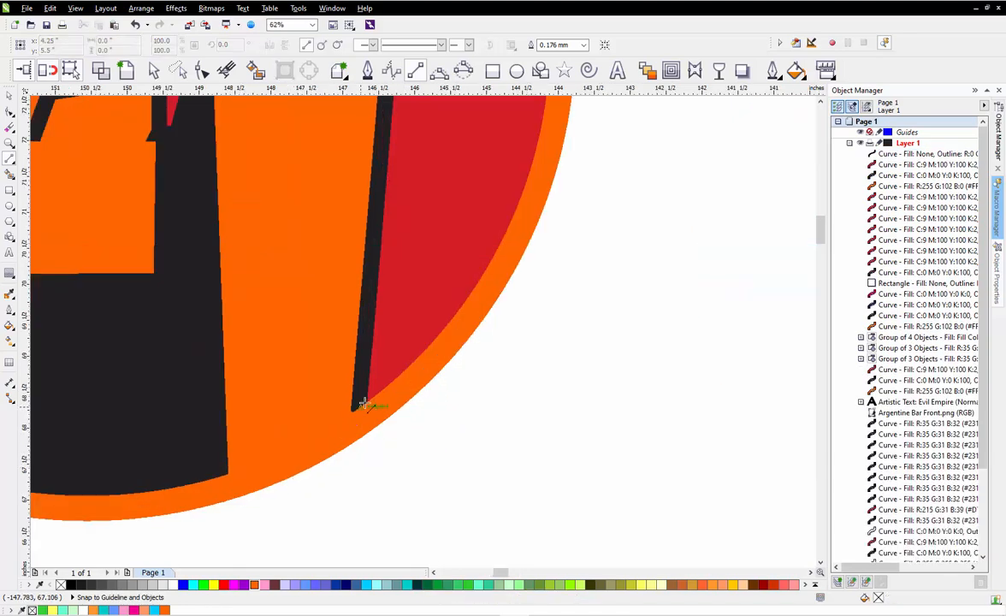
pyautogui.scroll(3, 363, 403)
pyautogui.moveTo(373, 403); pyautogui.dragTo(717, 408)
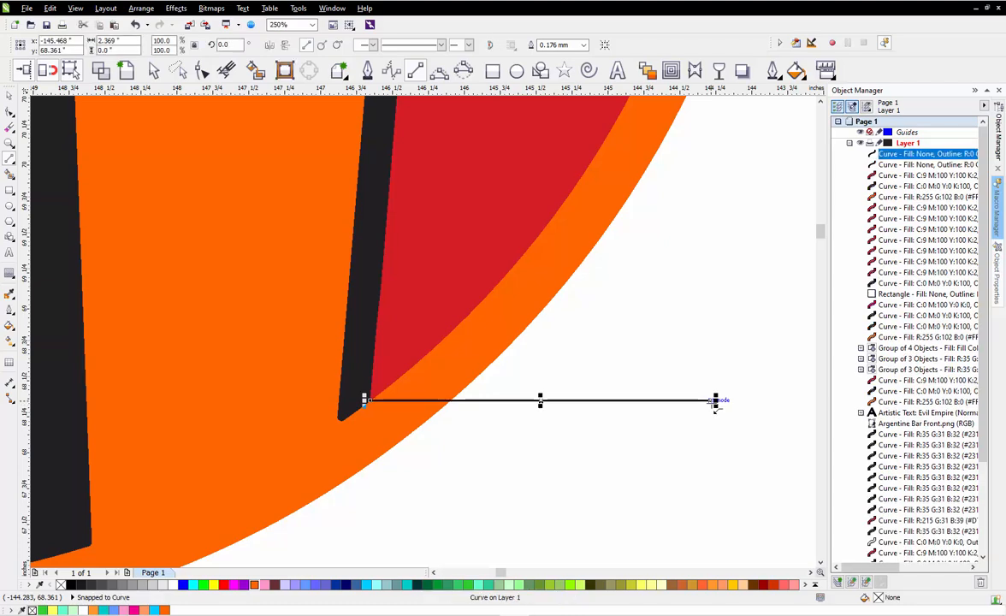
pyautogui.scroll(-5, 393, 466)
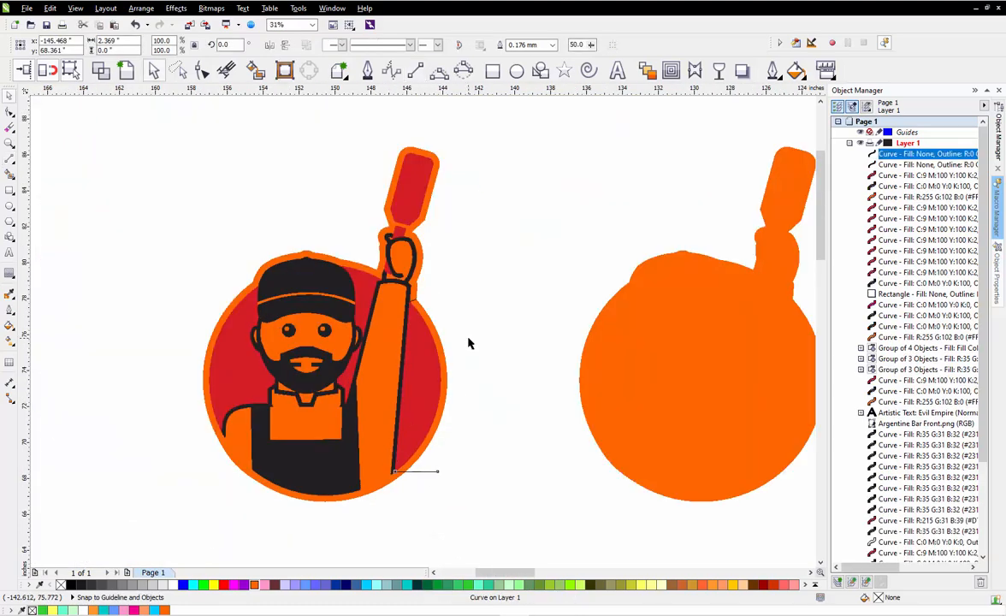
# Set the nudge distance to 30 inches and nudge the red shapes out of the full-colour chef figure
pyautogui.click(429, 384)
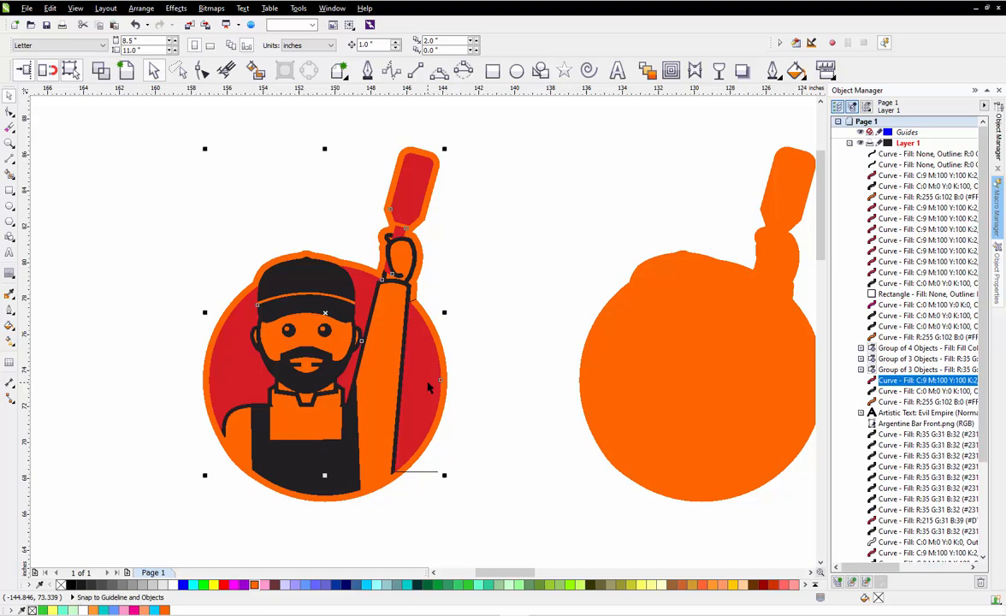
pyautogui.click(467, 342)
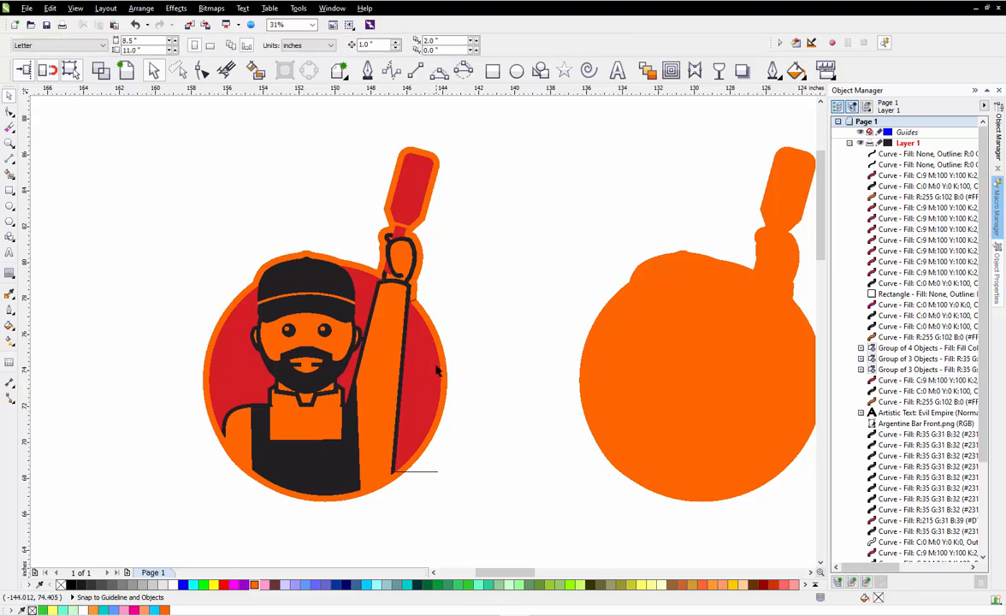
pyautogui.click(434, 367)
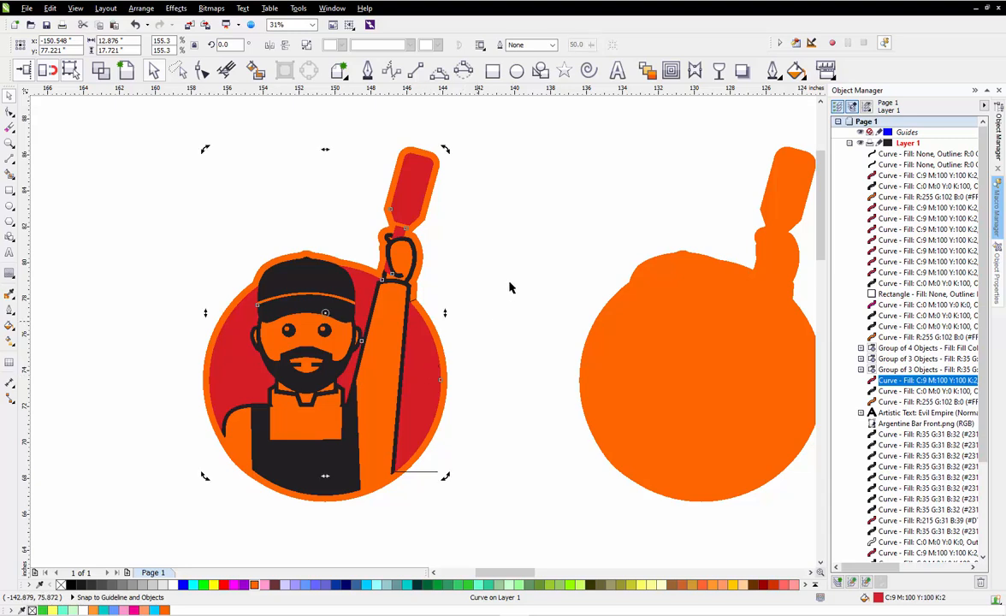
pyautogui.click(471, 264)
pyautogui.click(380, 43)
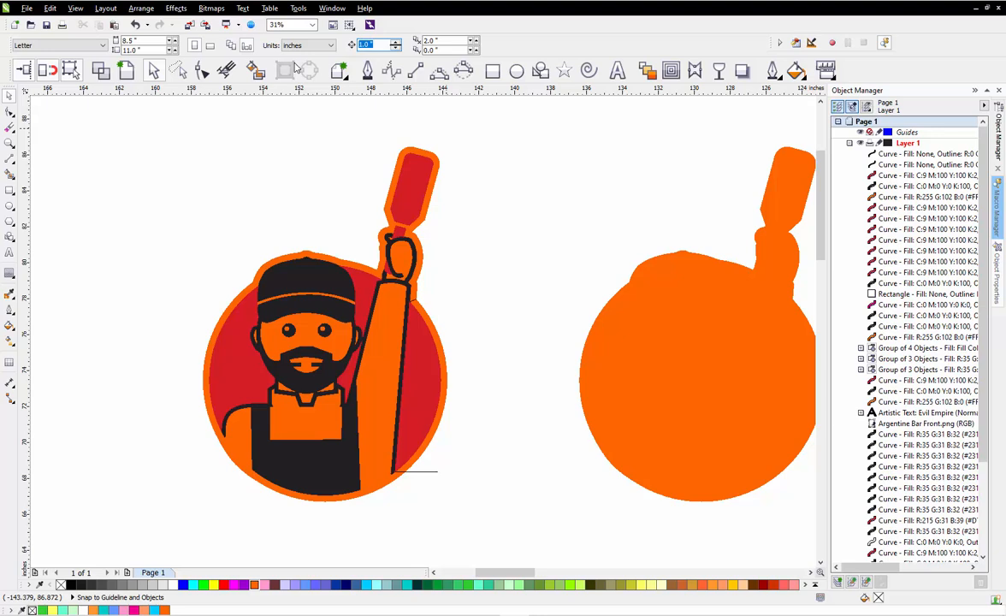
pyautogui.click(222, 374)
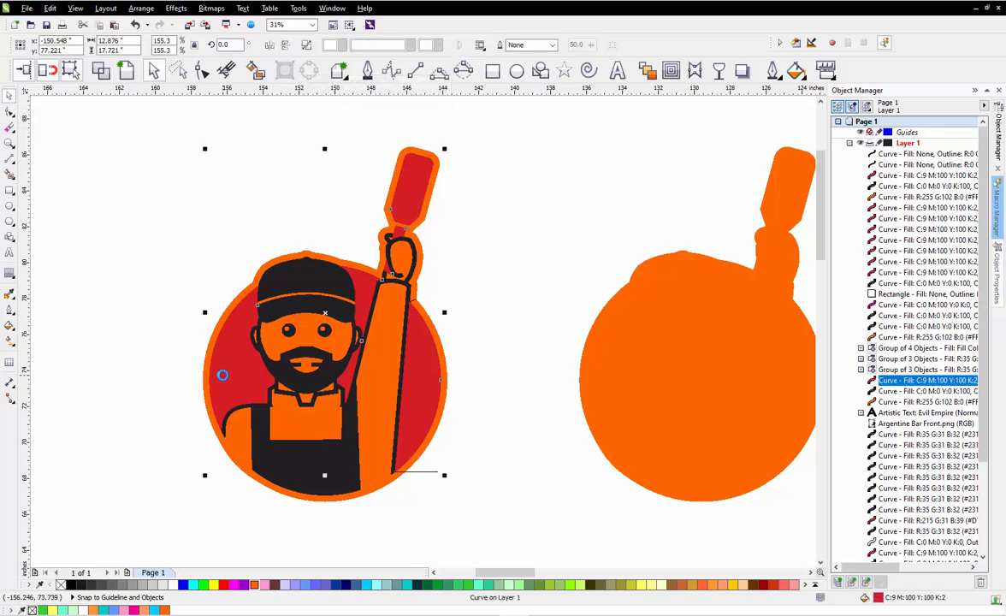
pyautogui.press('Delete')
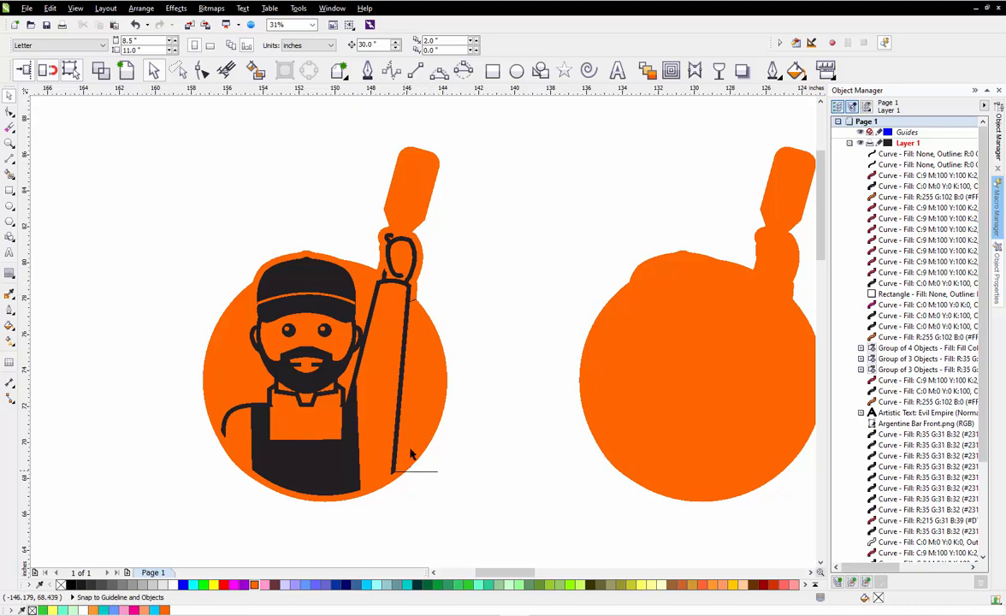
# Smart-fill the chef figure's outer orange area, including the raised arm, with magenta and no outline
pyautogui.click(255, 71)
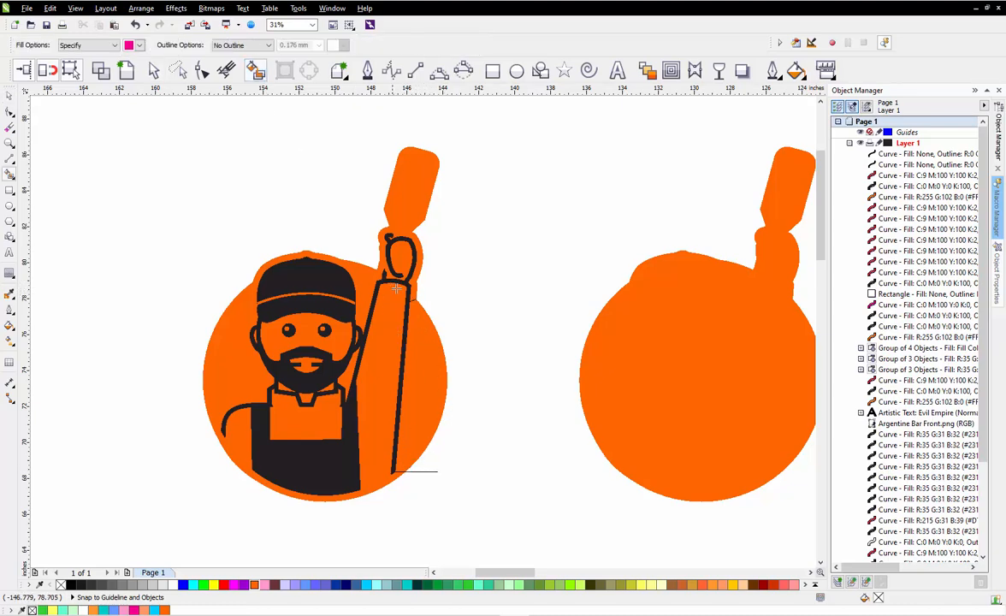
pyautogui.click(438, 362)
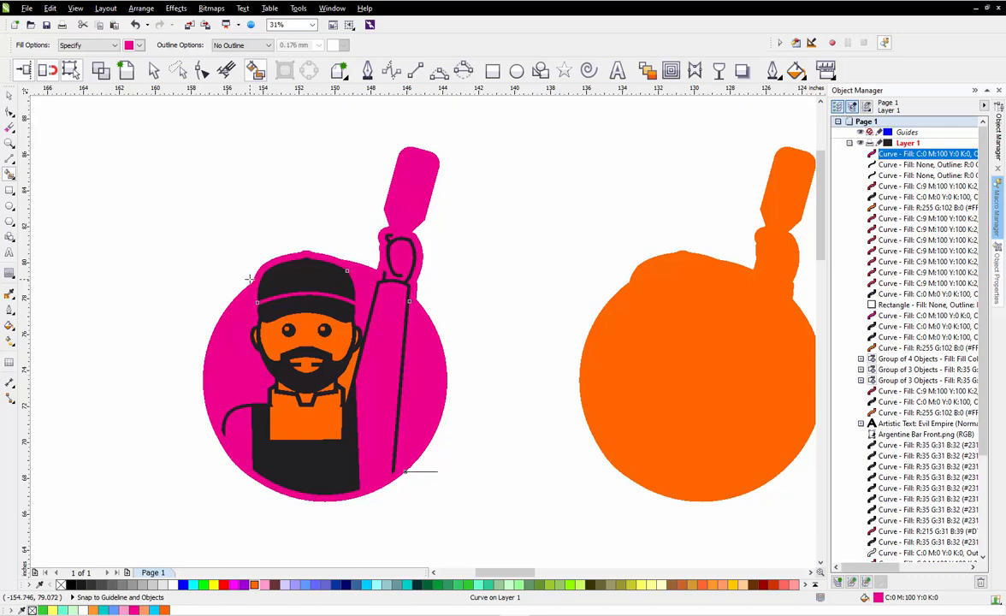
# Delete the magenta fill, and place a copy of the short diagonal line so it bridges the gap to the arm's black outline
pyautogui.press('Delete')
pyautogui.scroll(2, 442, 334)
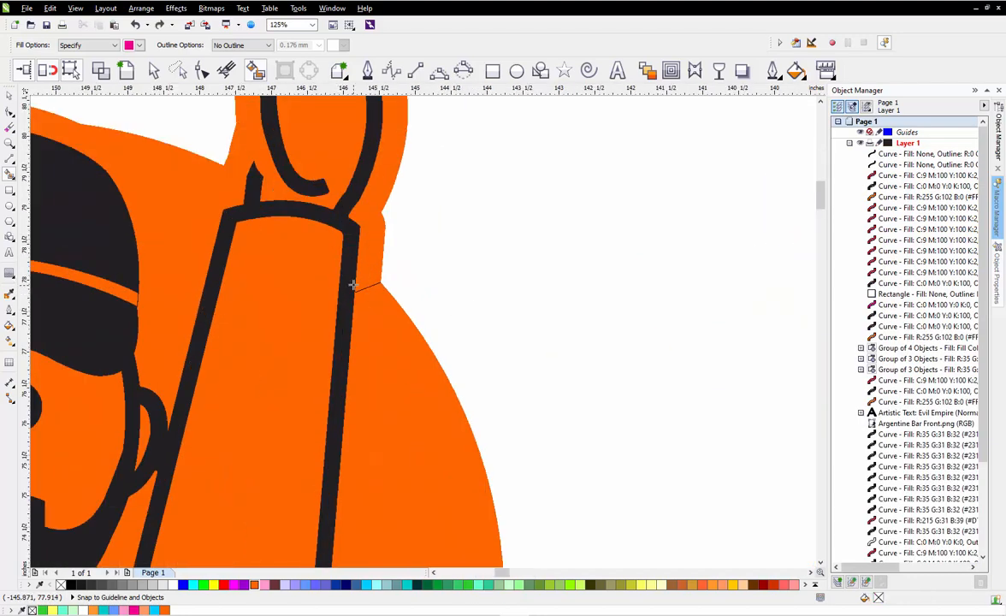
pyautogui.scroll(1, 352, 285)
pyautogui.scroll(1, 281, 283)
pyautogui.scroll(1, 447, 319)
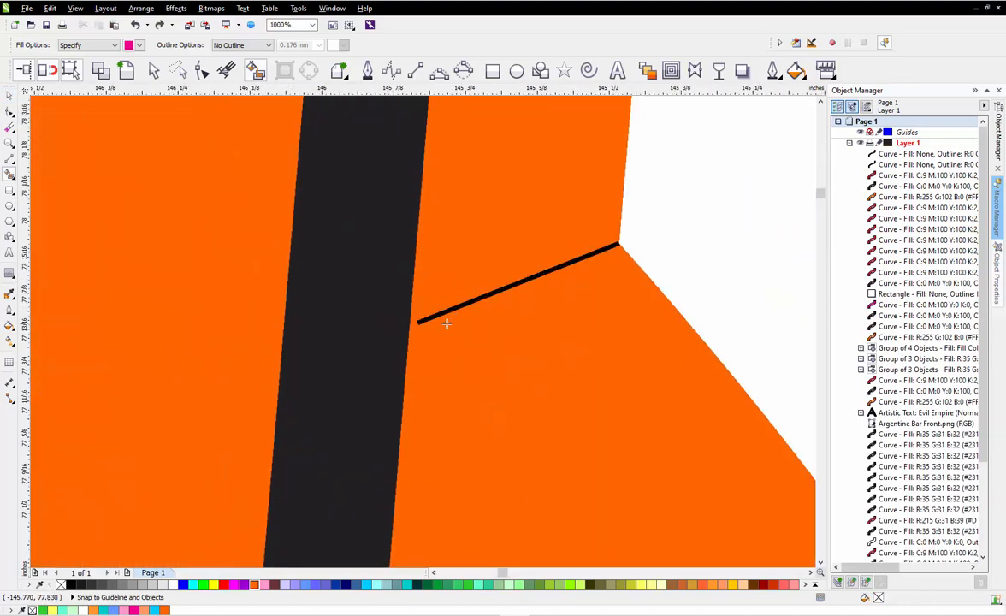
pyautogui.scroll(-1, 421, 322)
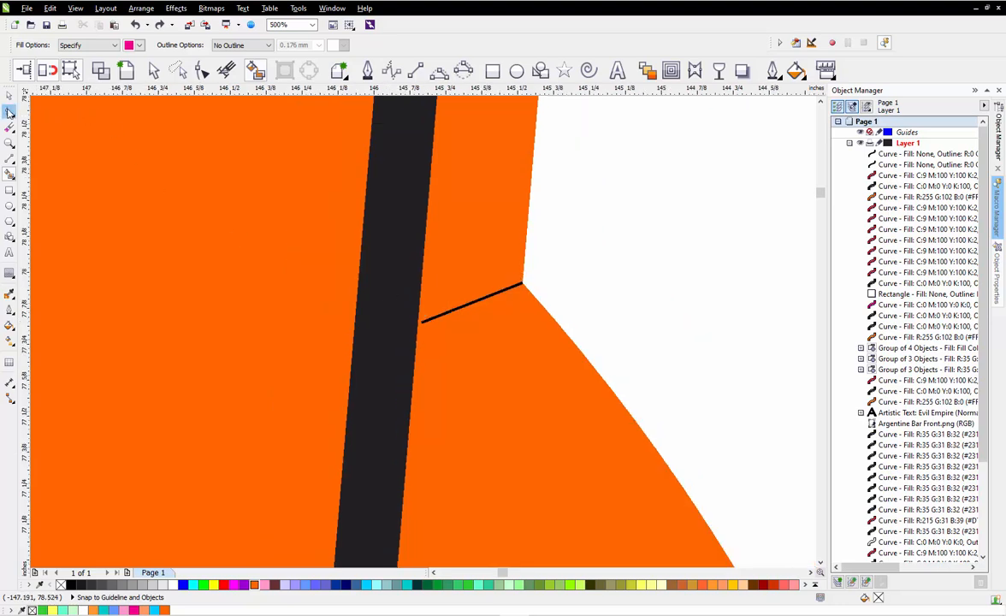
pyautogui.click(9, 95)
pyautogui.click(522, 285)
pyautogui.scroll(1, 529, 282)
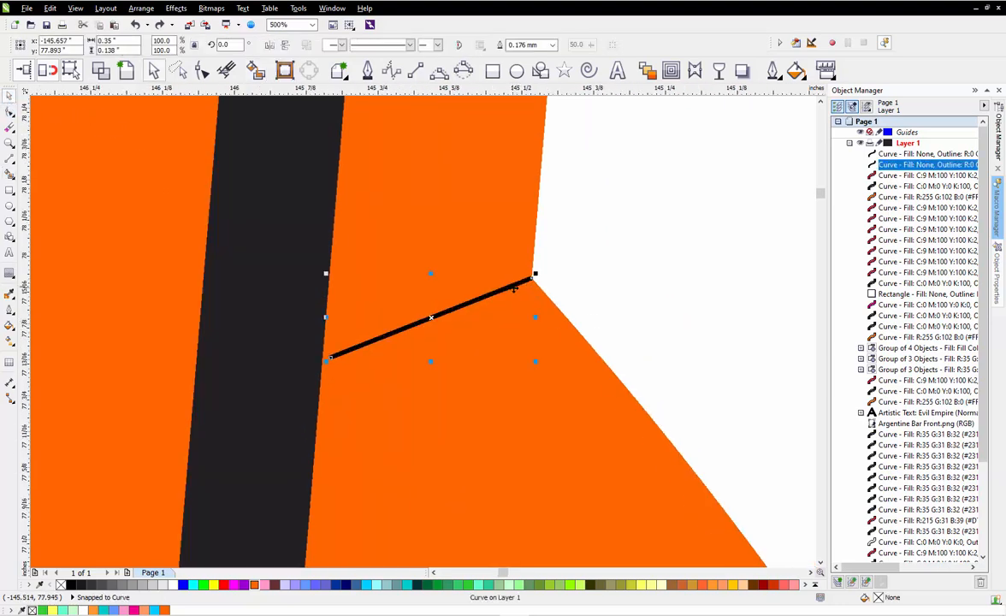
pyautogui.rightClick(431, 320)
pyautogui.moveTo(442, 322); pyautogui.dragTo(431, 320)
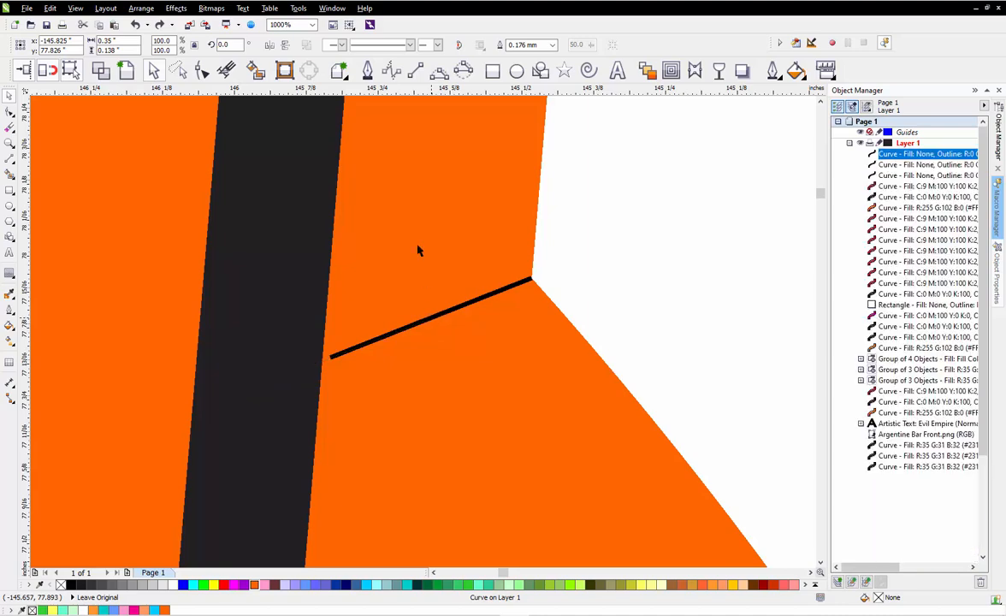
# Place a copy of the horizontal line shifted inward so it overlaps the lower end of the arm's black outline
pyautogui.scroll(-3, 421, 201)
pyautogui.scroll(-2, 446, 205)
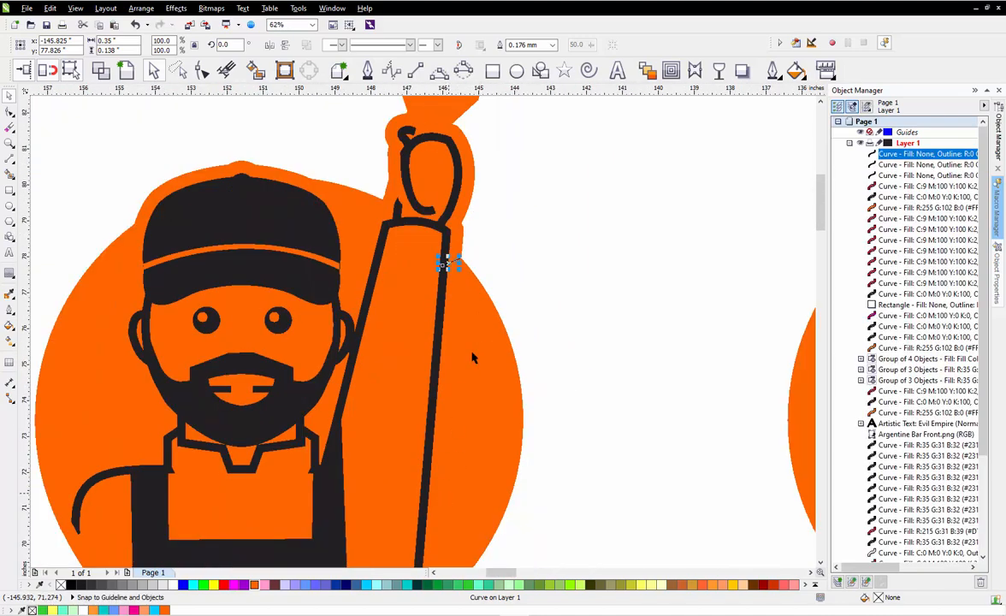
pyautogui.scroll(-1, 447, 261)
pyautogui.scroll(4, 464, 257)
pyautogui.scroll(5, 464, 411)
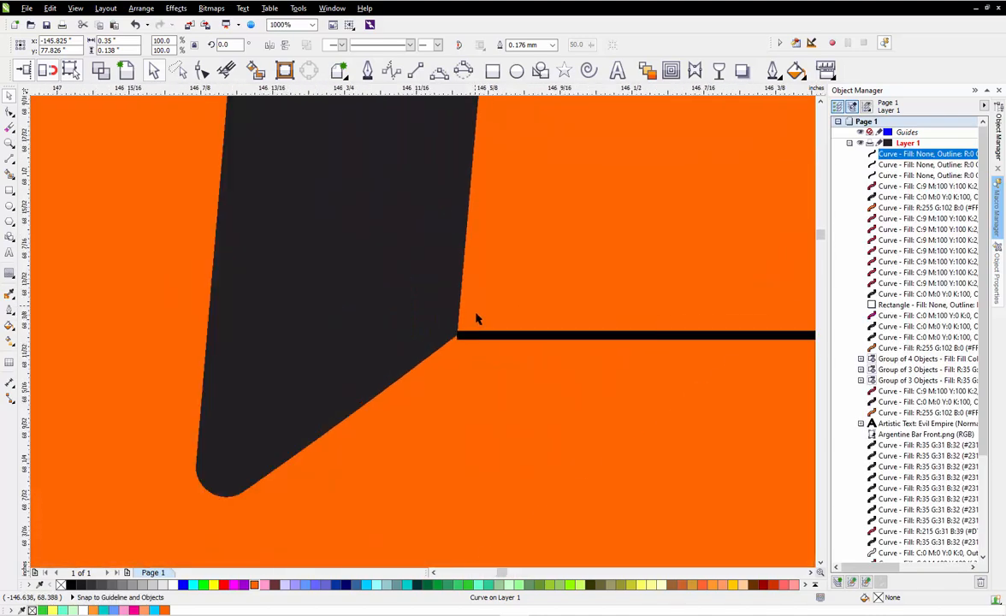
pyautogui.click(439, 339)
pyautogui.scroll(-2, 439, 339)
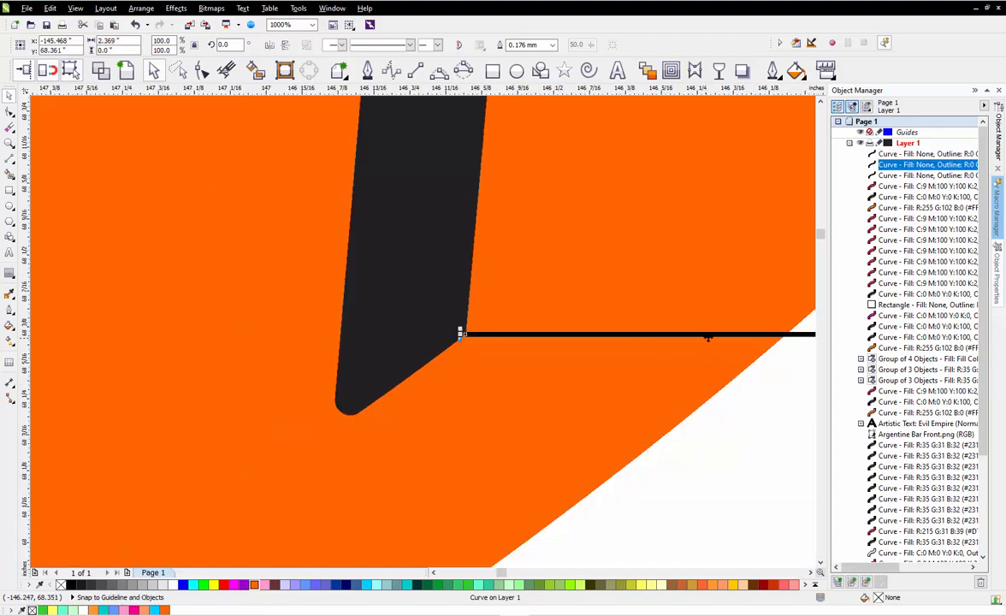
pyautogui.moveTo(708, 336); pyautogui.dragTo(616, 340)
pyautogui.scroll(-2, 431, 353)
# Smart-fill the orange area between the raised arm's outer edge and the circle's rim with magenta and no outline
pyautogui.click(255, 71)
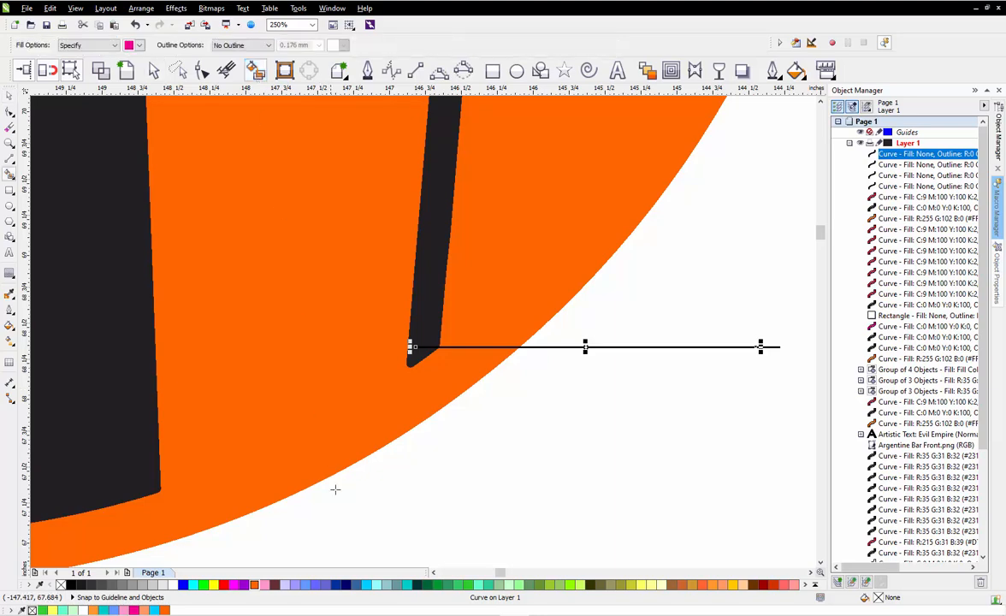
pyautogui.scroll(-3, 335, 489)
pyautogui.click(399, 383)
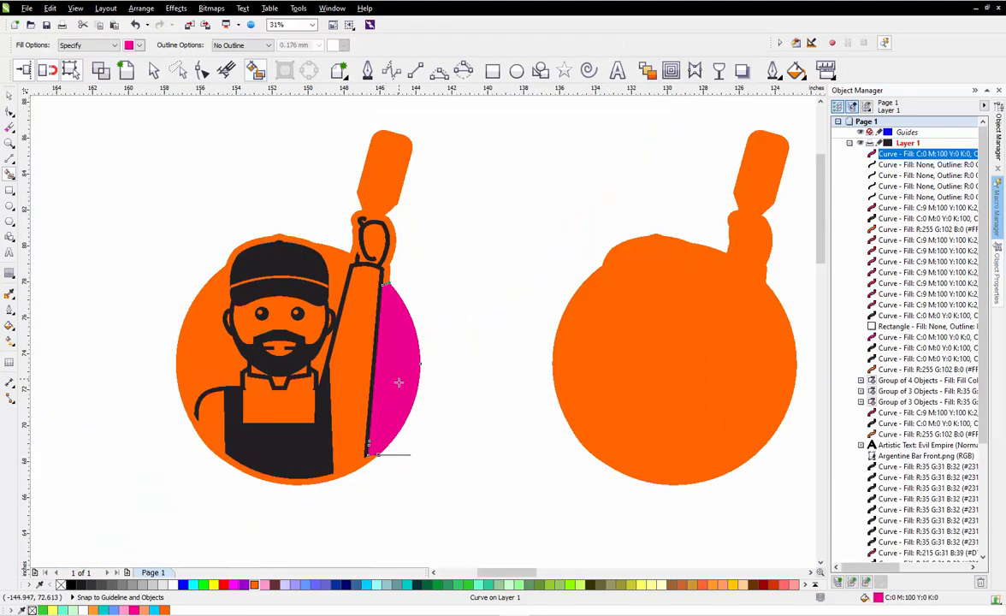
pyautogui.scroll(1, 399, 383)
pyautogui.scroll(-1, 399, 383)
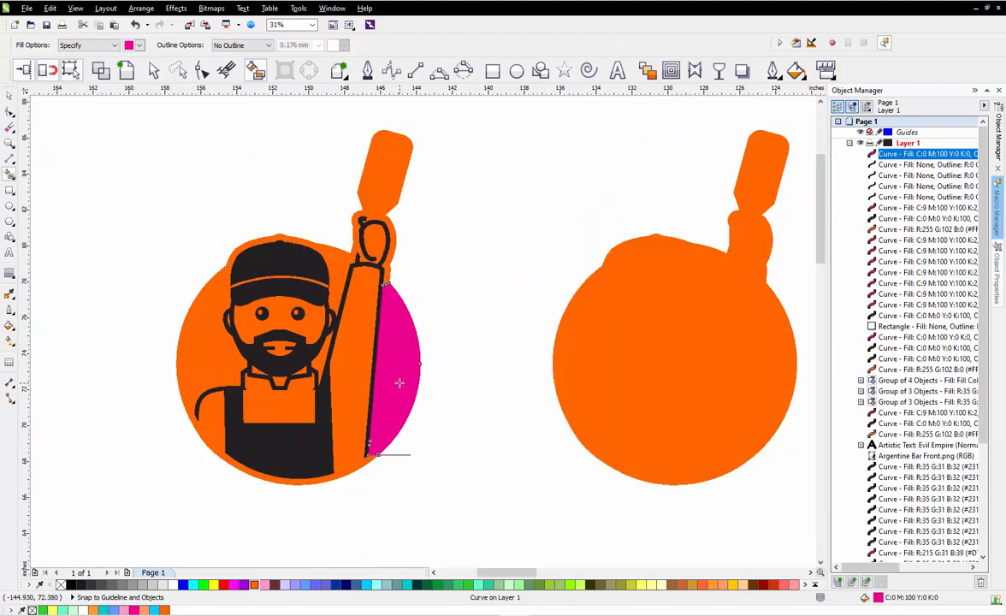
# Place a copy of the magenta segment between the plain orange silhouette and the separate black chef figure
pyautogui.click(8, 96)
pyautogui.click(523, 240)
pyautogui.scroll(-1, 99, 233)
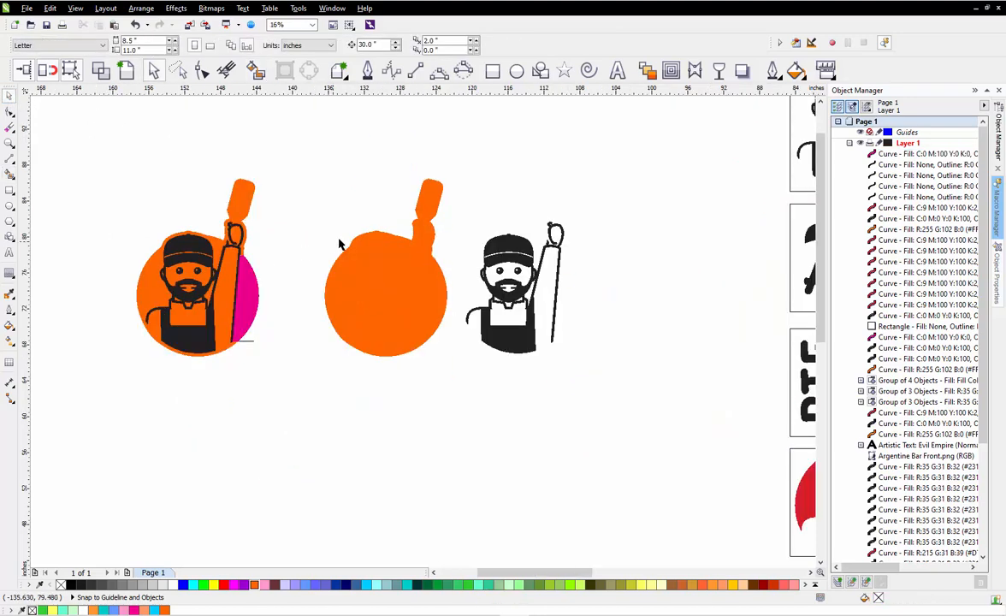
pyautogui.scroll(1, 340, 244)
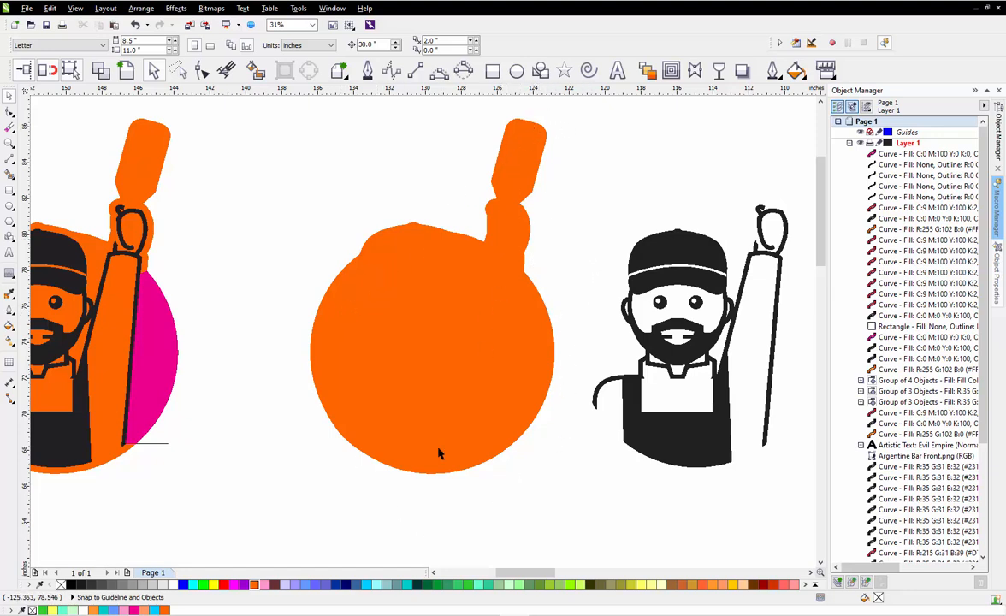
pyautogui.moveTo(154, 379); pyautogui.dragTo(580, 432)
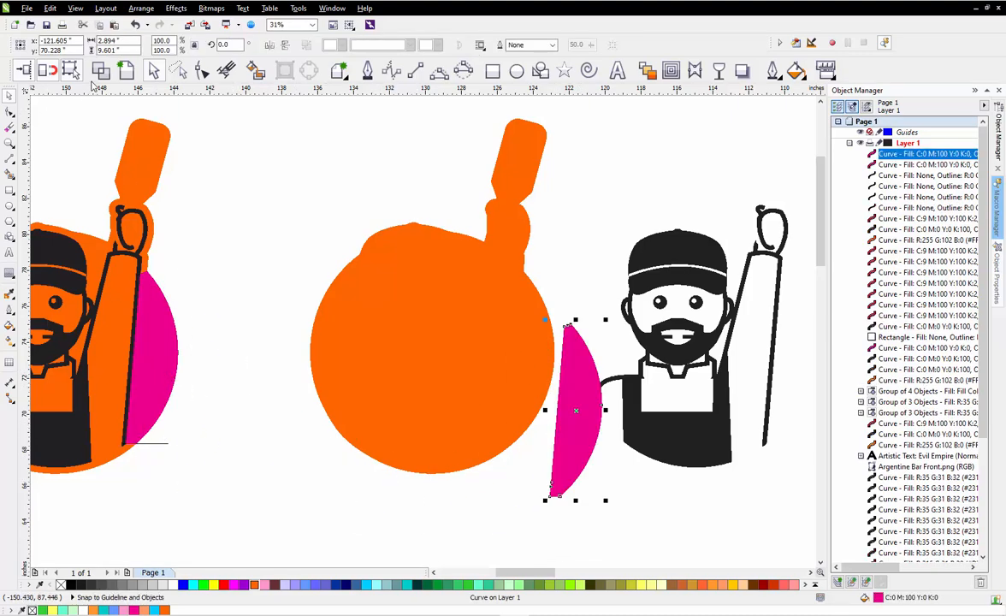
# Snap the copied magenta segment's upper corner to the notch of the plain orange silhouette
pyautogui.click(575, 281)
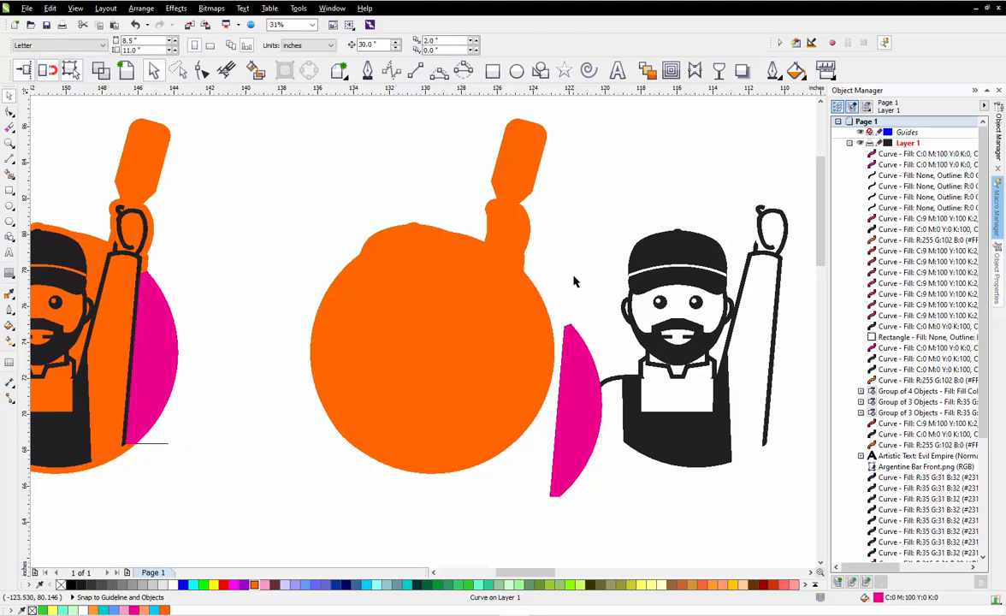
pyautogui.scroll(2, 589, 382)
pyautogui.click(580, 394)
pyautogui.scroll(2, 582, 373)
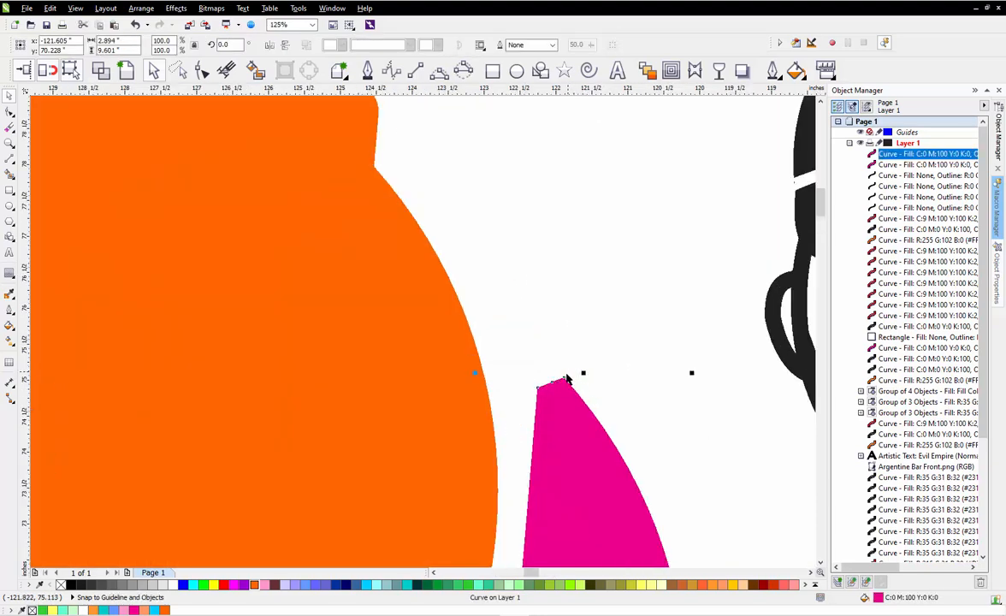
pyautogui.moveTo(568, 383); pyautogui.dragTo(374, 167)
pyautogui.scroll(4, 375, 167)
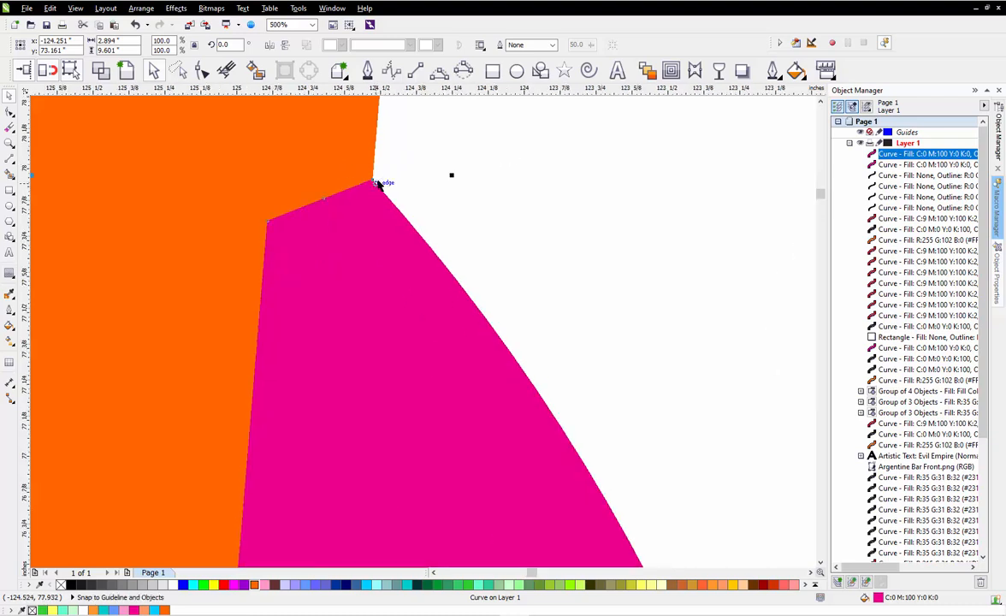
pyautogui.scroll(-3, 374, 183)
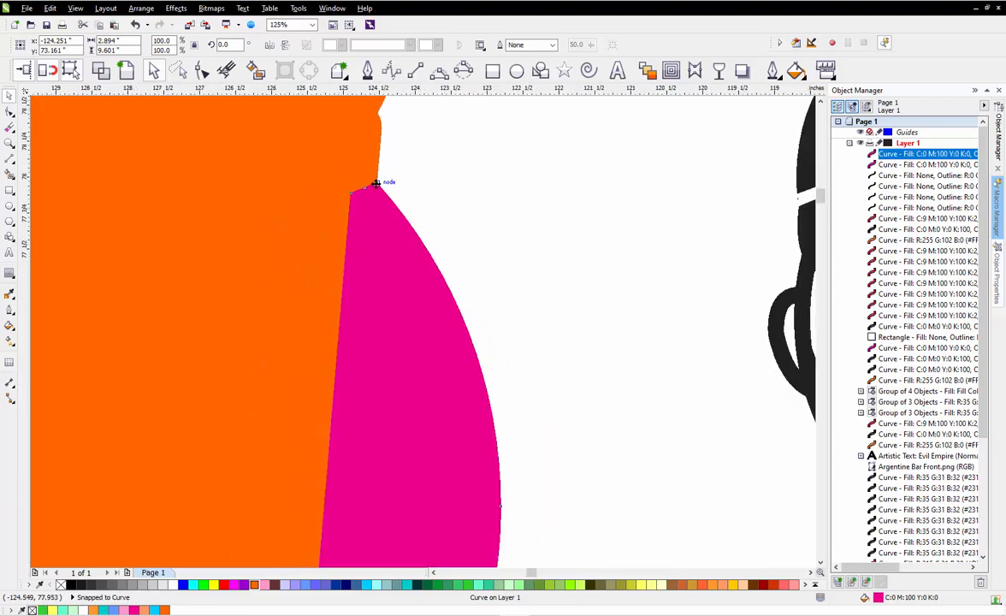
pyautogui.scroll(1, 377, 183)
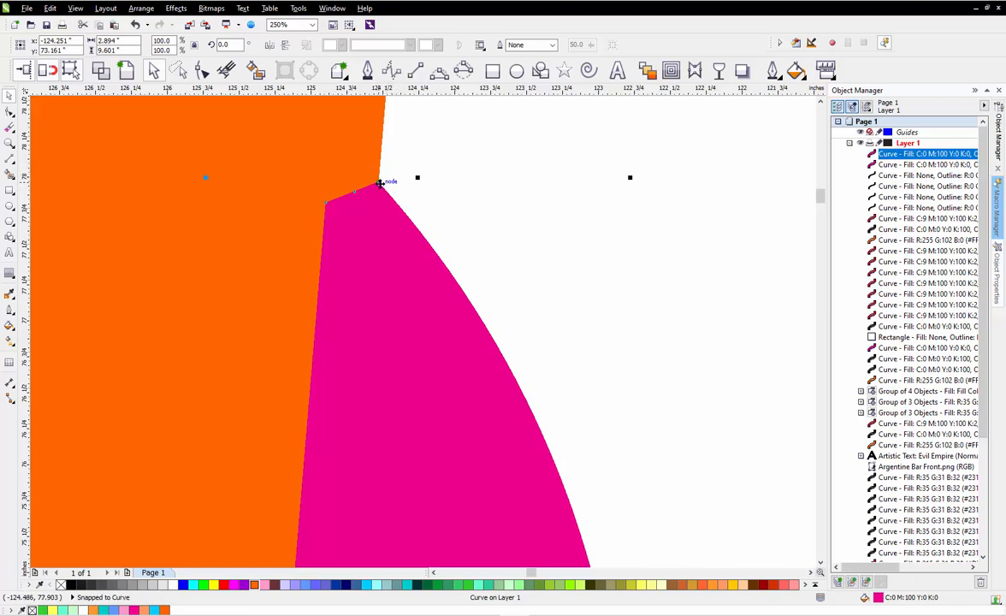
pyautogui.scroll(-3, 462, 174)
pyautogui.scroll(-2, 462, 174)
pyautogui.scroll(1, 427, 164)
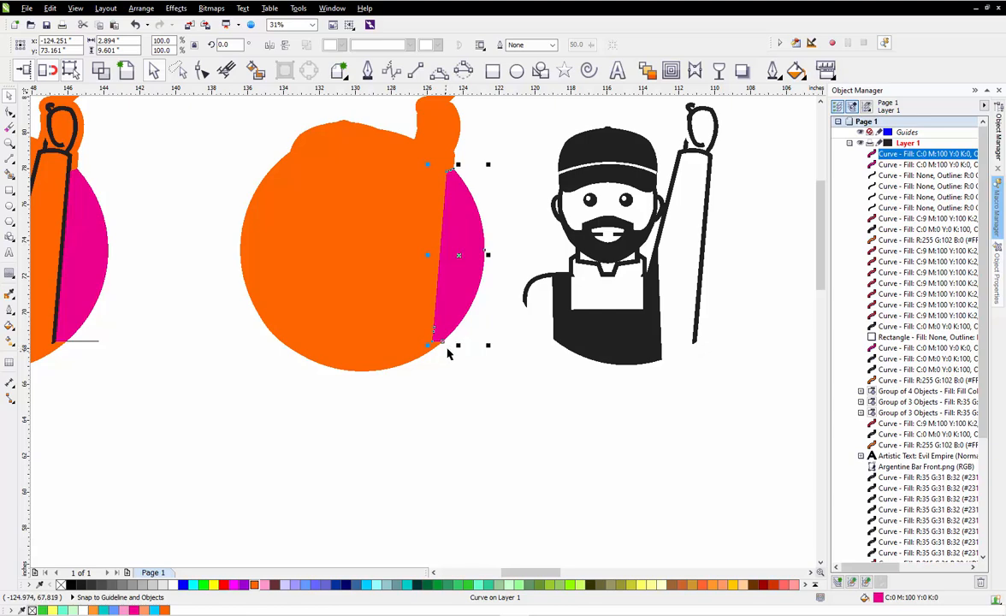
# Place a copy of the full-colour figure's black chef artwork diagonally below the original
pyautogui.click(512, 220)
pyautogui.scroll(-2, 355, 206)
pyautogui.scroll(4, 254, 251)
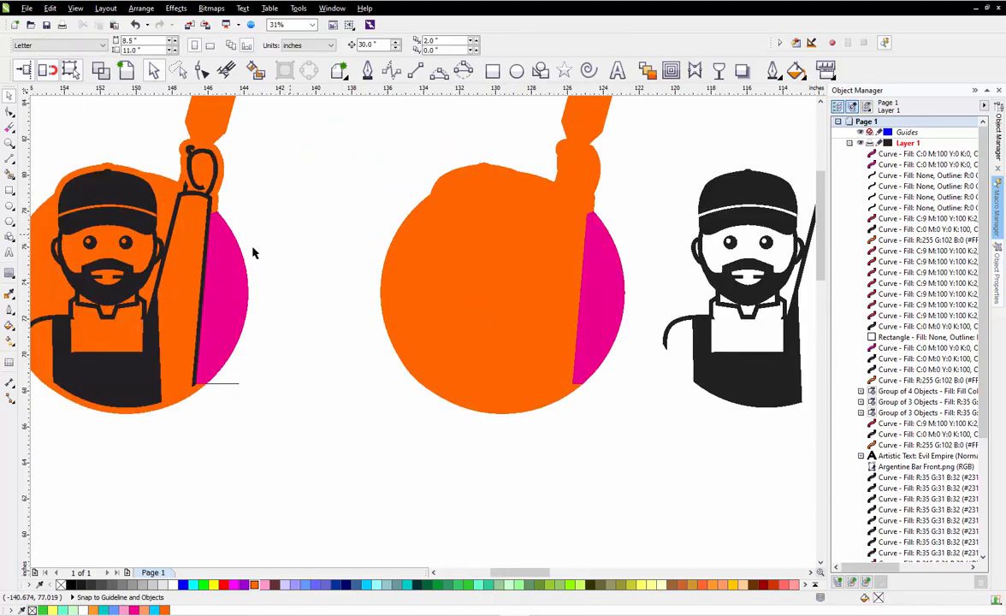
pyautogui.click(184, 163)
pyautogui.scroll(-2, 184, 163)
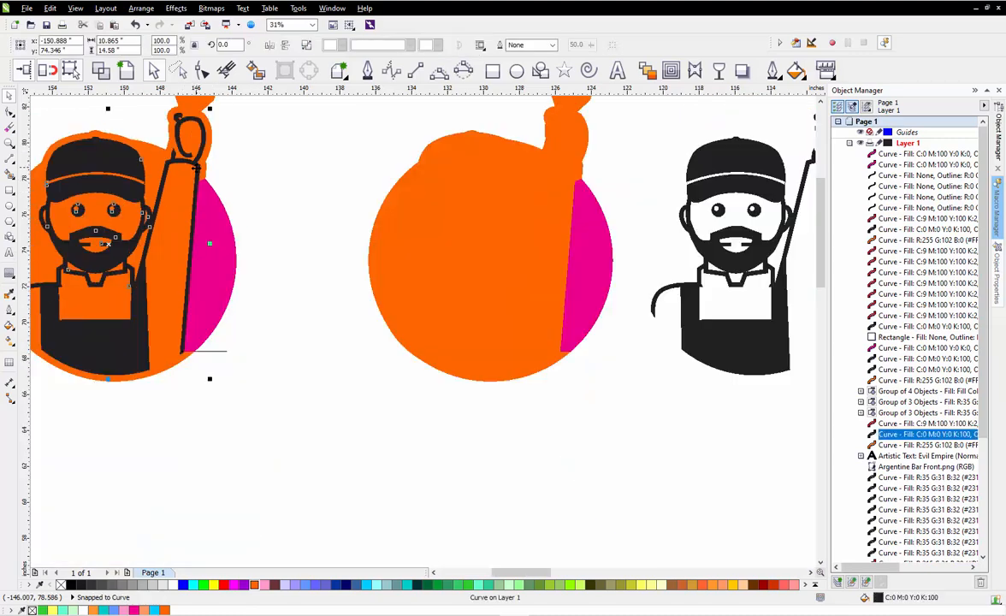
pyautogui.moveTo(184, 160); pyautogui.dragTo(321, 275)
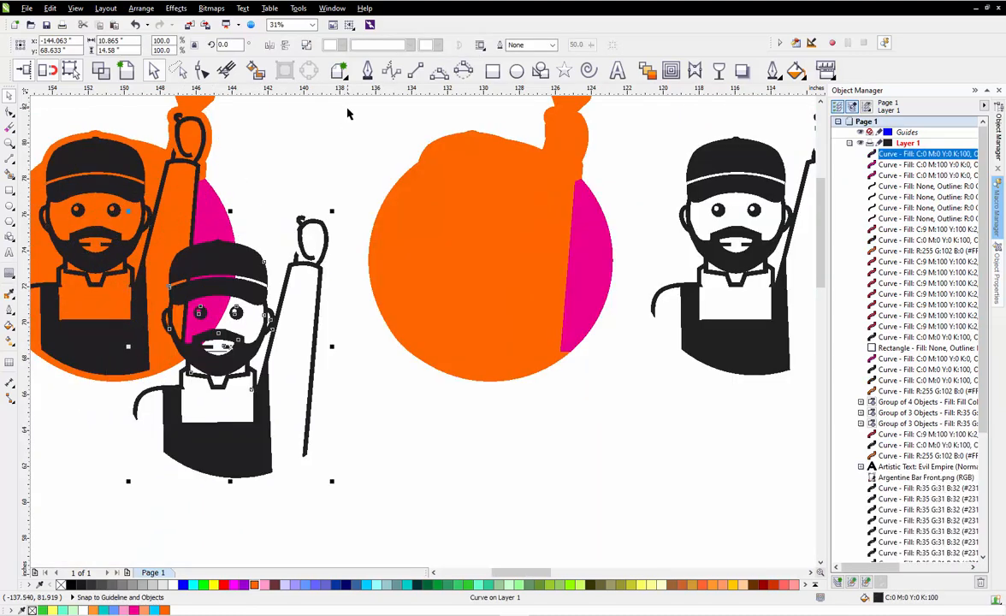
pyautogui.scroll(-2, 348, 108)
pyautogui.scroll(2, 351, 269)
pyautogui.click(342, 354)
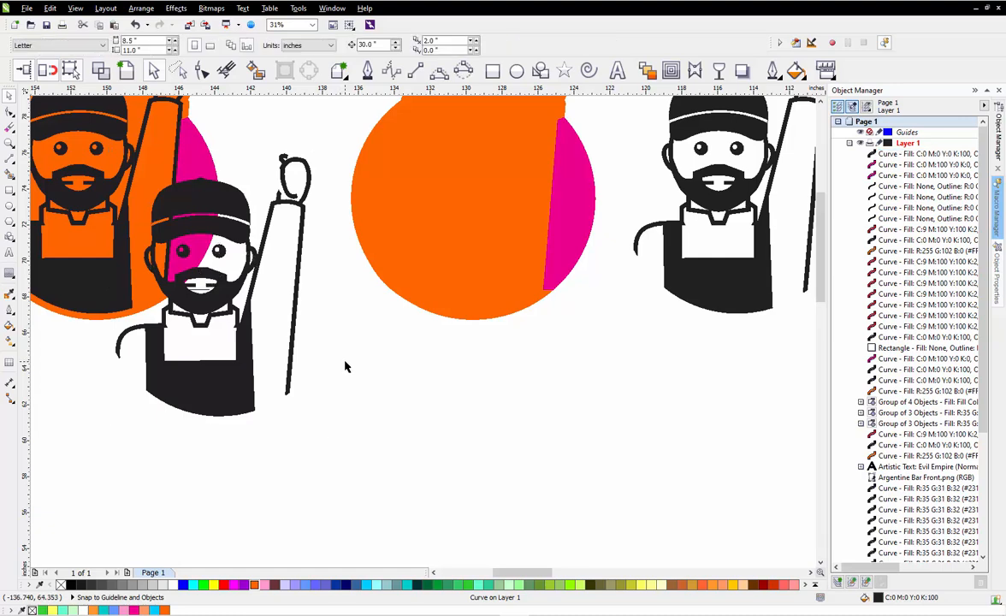
# Move the copied black chef onto the plain orange silhouette, aligning the arm outline's lower end with the magenta segment's lower corner
pyautogui.click(545, 204)
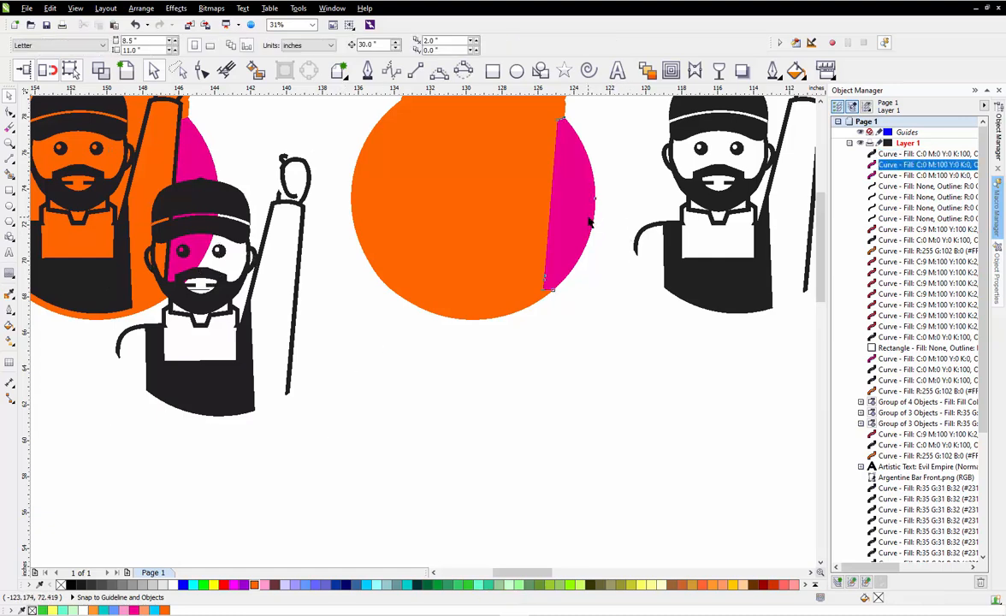
pyautogui.click(506, 259)
pyautogui.click(344, 404)
pyautogui.click(291, 392)
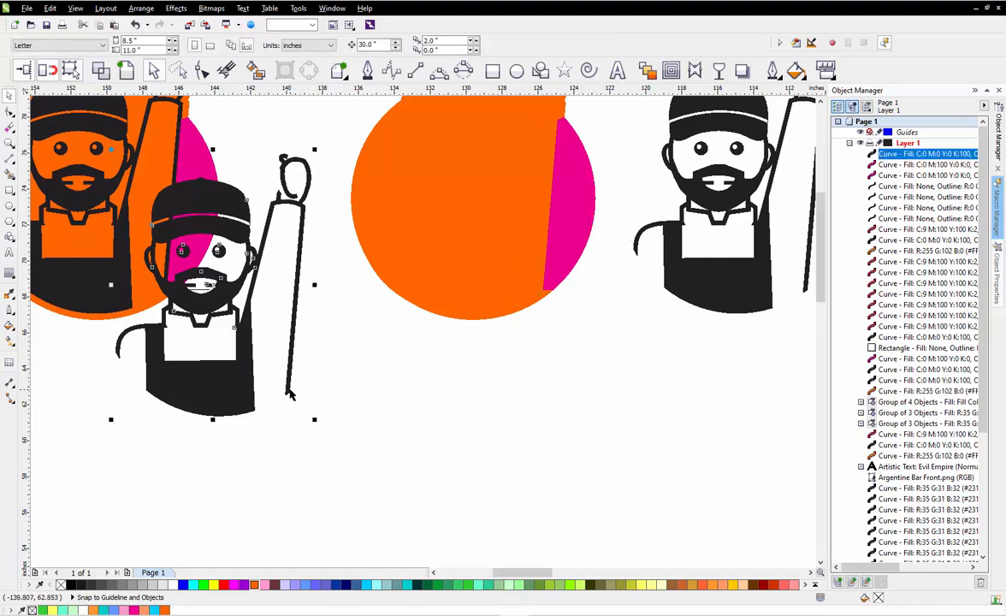
pyautogui.scroll(2, 290, 392)
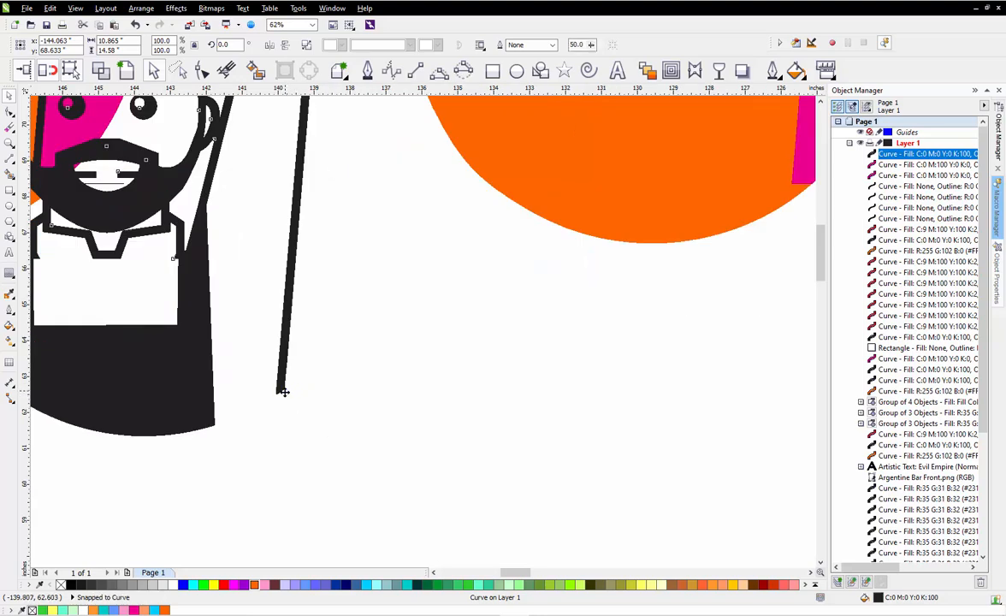
pyautogui.moveTo(285, 392); pyautogui.dragTo(798, 181)
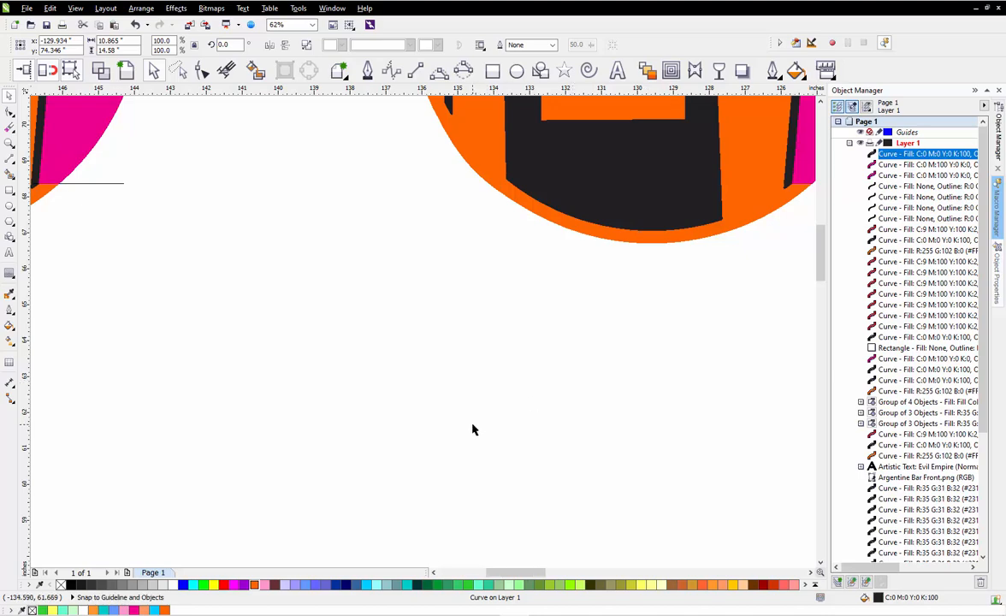
pyautogui.scroll(-3, 472, 429)
pyautogui.scroll(4, 550, 341)
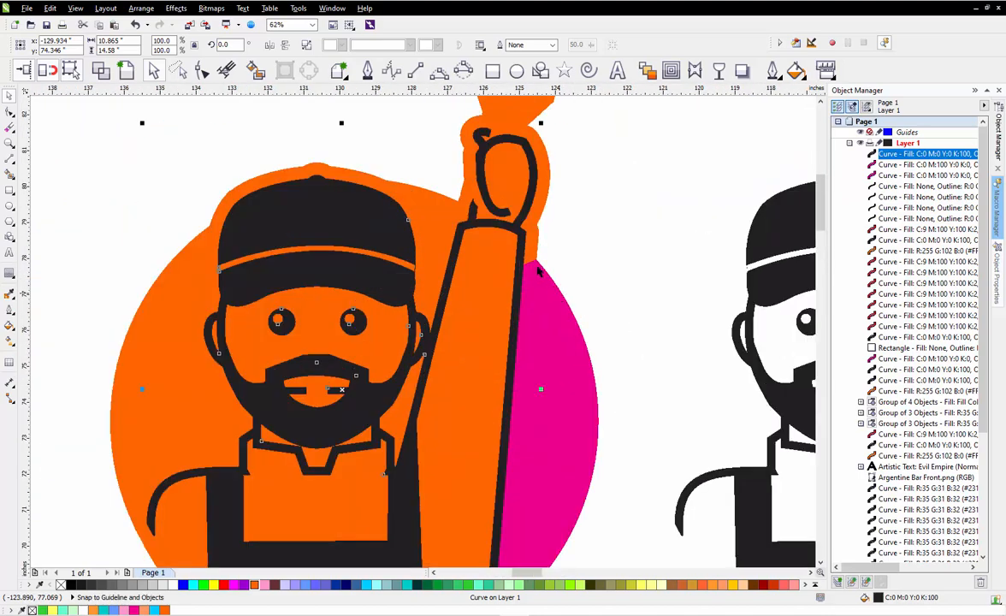
# Pull the magenta alignment segment off the newly assembled chef figure and delete it
pyautogui.scroll(-2, 535, 272)
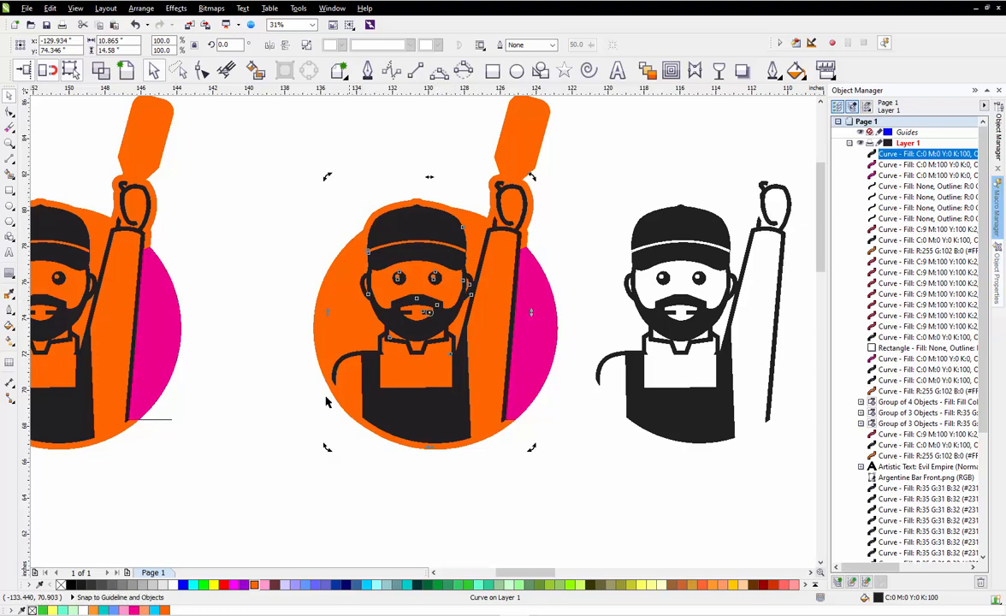
pyautogui.click(261, 388)
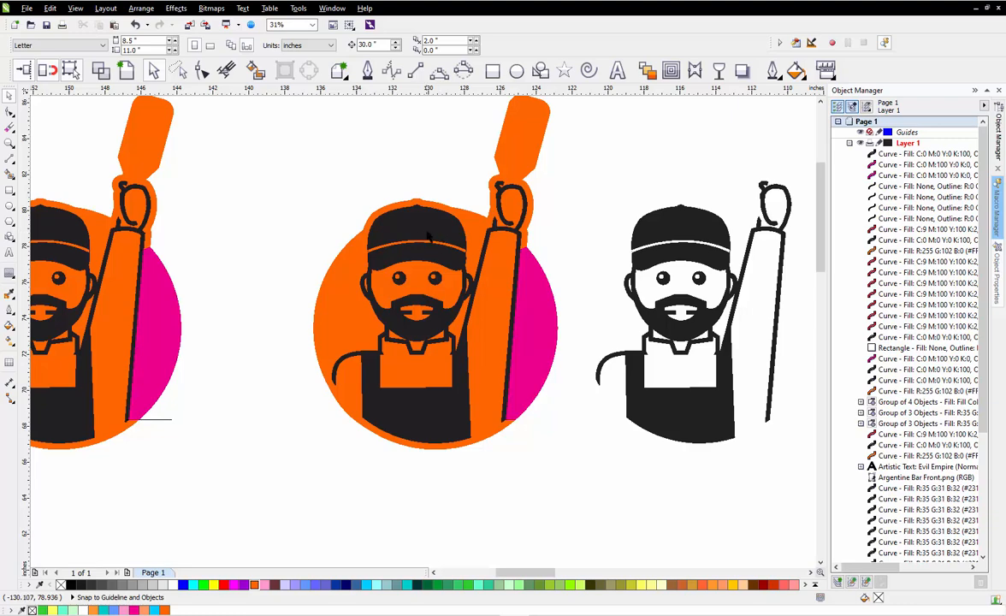
pyautogui.click(522, 286)
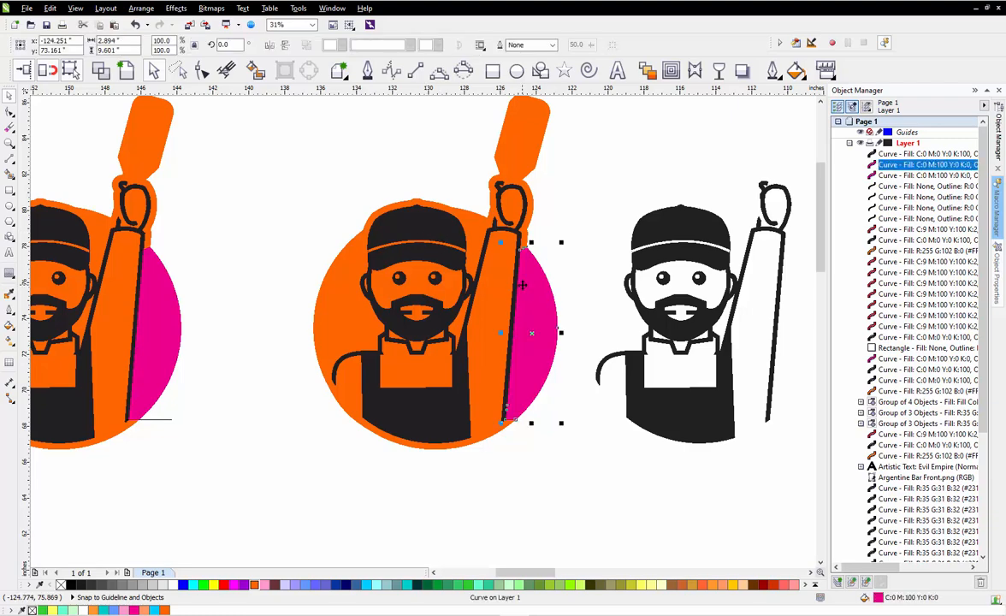
pyautogui.moveTo(522, 286); pyautogui.dragTo(574, 289)
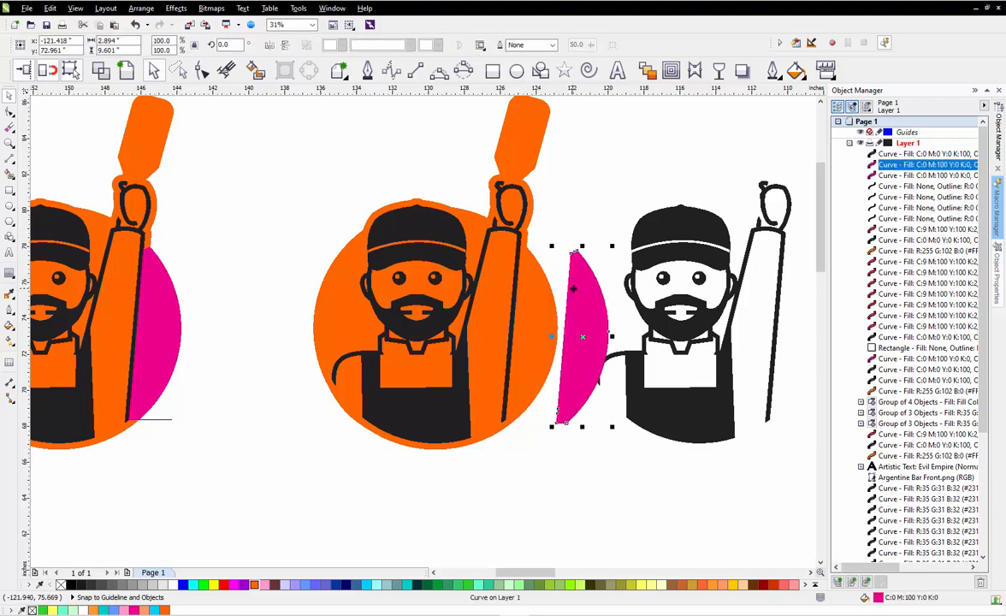
pyautogui.press('Delete')
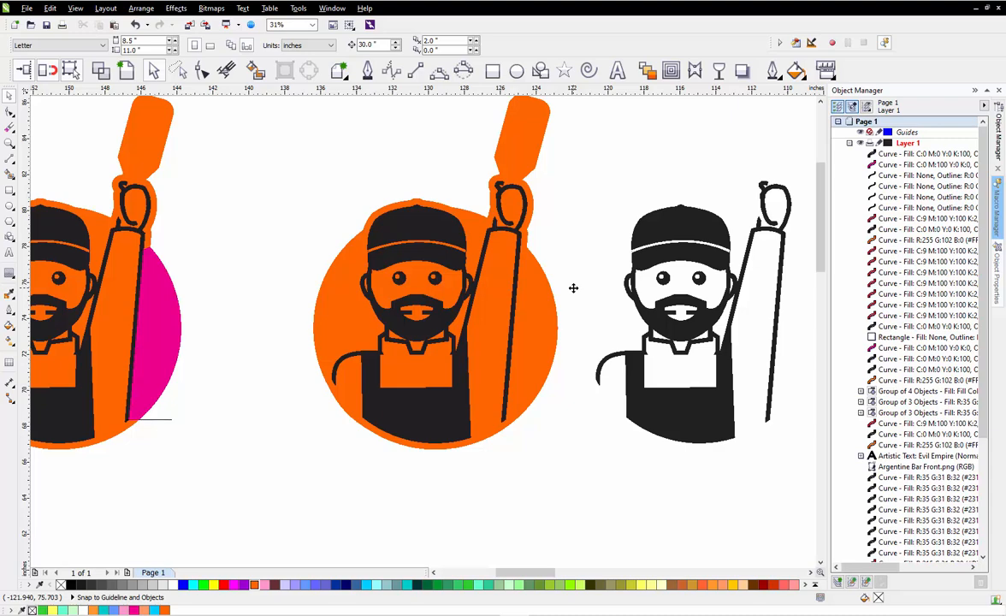
pyautogui.scroll(-2, 548, 218)
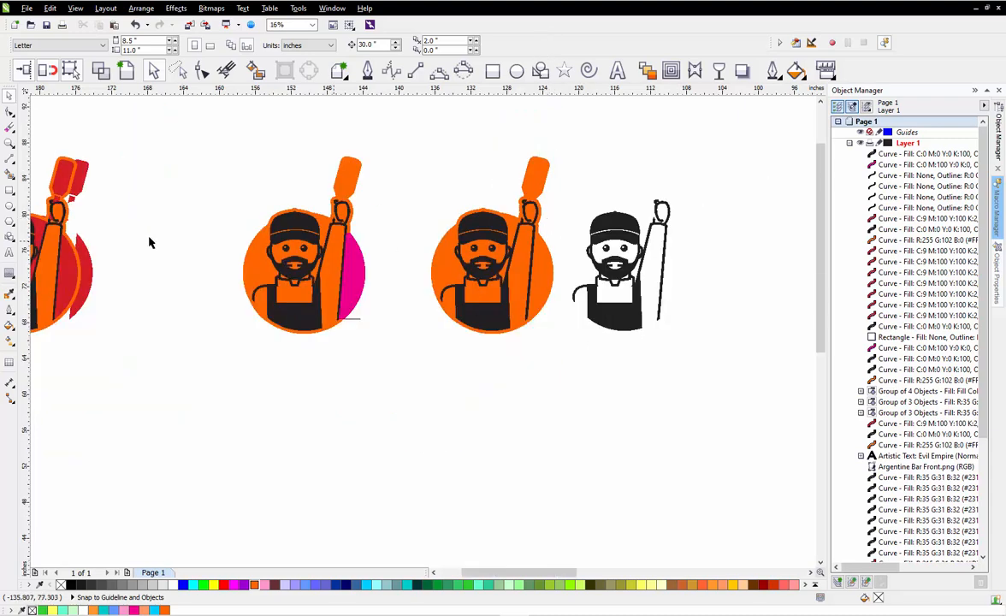
# Undo the move that took the red background shapes off the chef figure with the magenta segment
pyautogui.scroll(-2, 235, 218)
pyautogui.scroll(4, 176, 229)
pyautogui.click(190, 254)
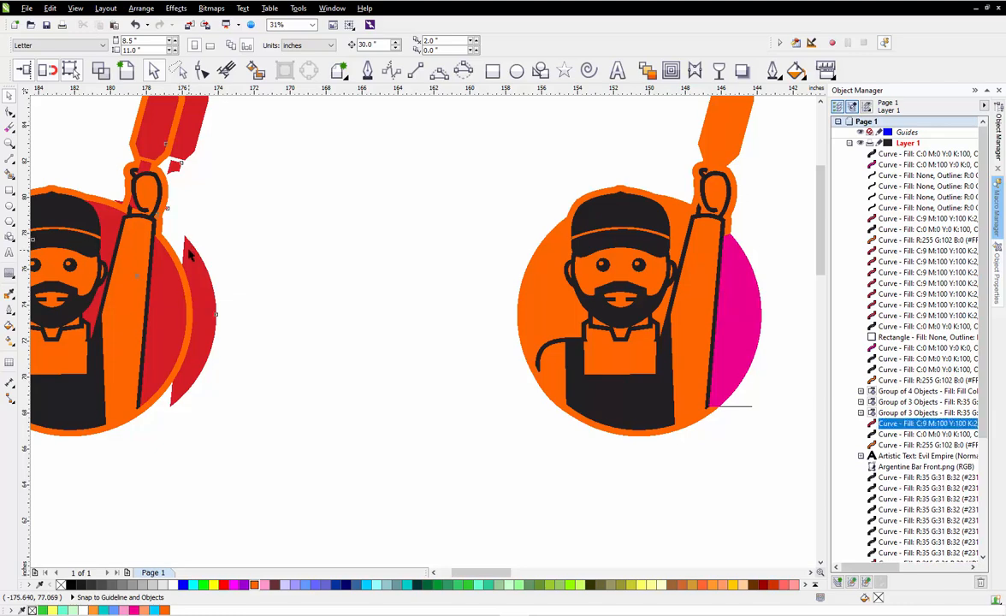
pyautogui.click(190, 251)
pyautogui.hotkey('ctrl', 'z')
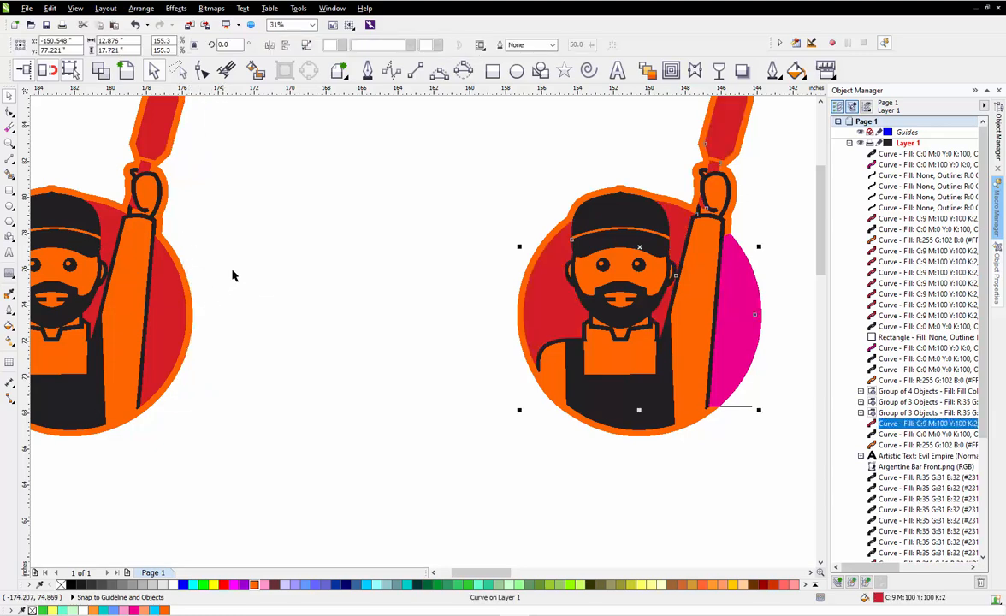
pyautogui.click(371, 267)
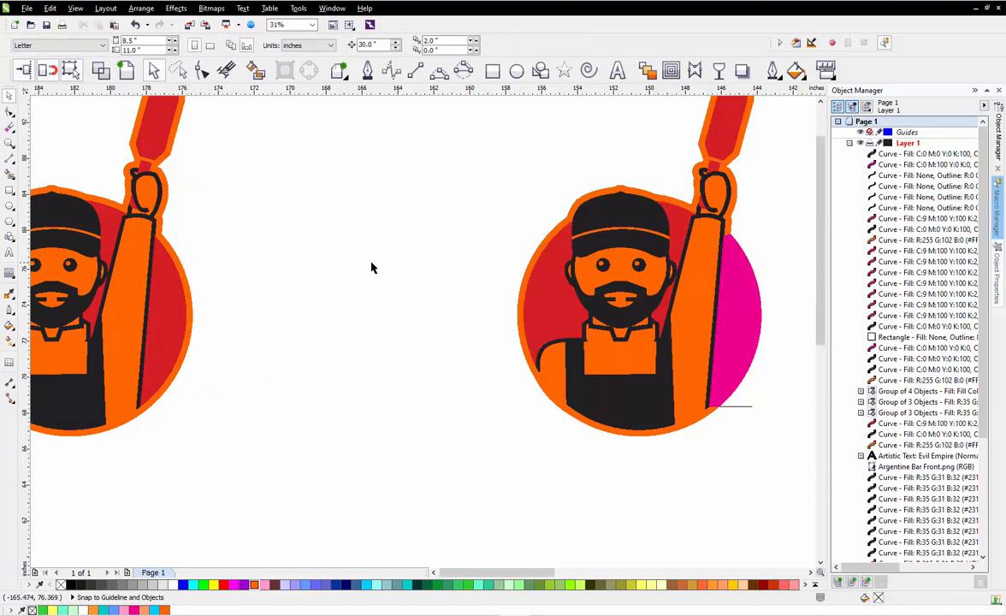
# Break the red background curve of the chef figure with the magenta segment apart into separate pieces
pyautogui.scroll(-1, 493, 184)
pyautogui.scroll(3, 552, 199)
pyautogui.scroll(-1, 552, 199)
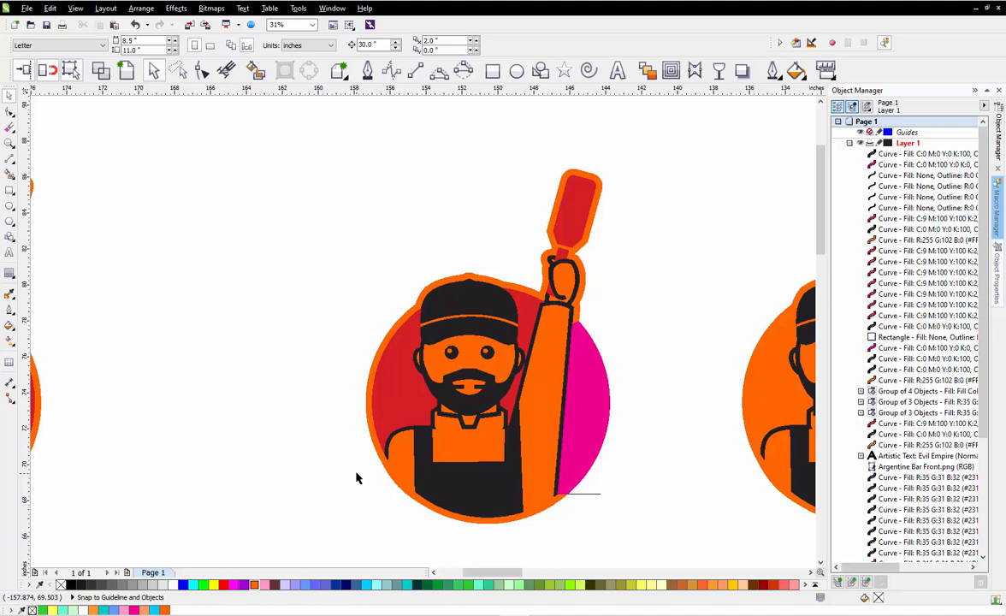
pyautogui.click(402, 395)
pyautogui.rightClick(403, 394)
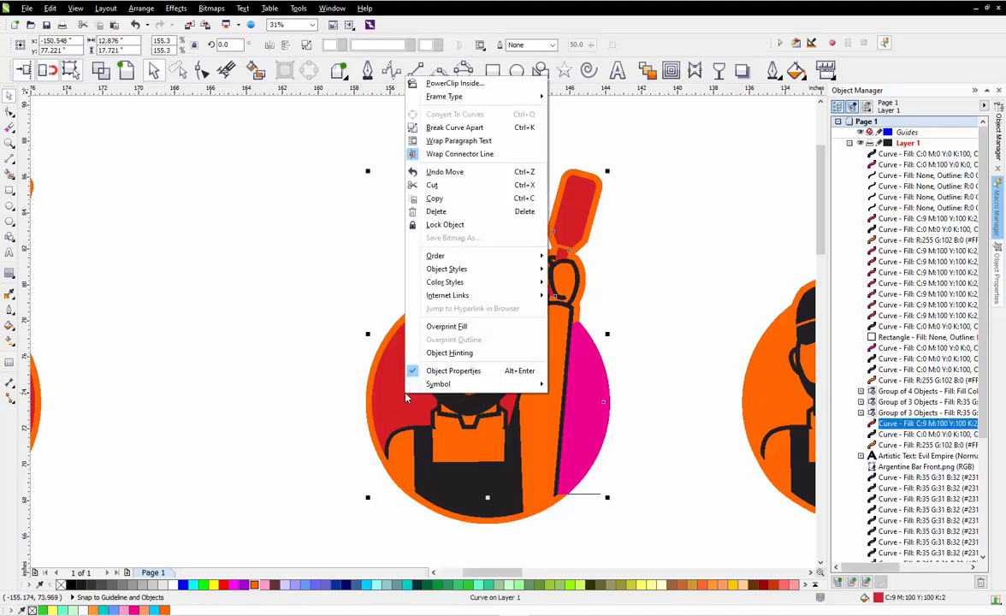
pyautogui.click(462, 126)
pyautogui.press('Escape')
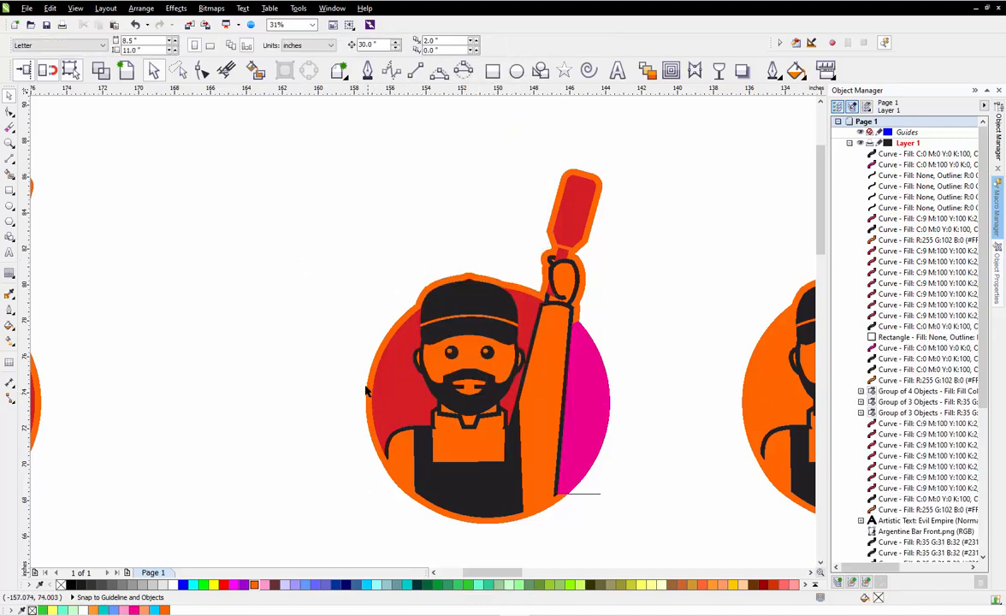
# Pull the large red piece beside the face out of the figure and snap its lower tip back to the shoulder outline
pyautogui.moveTo(390, 402); pyautogui.dragTo(291, 379)
pyautogui.scroll(1, 348, 410)
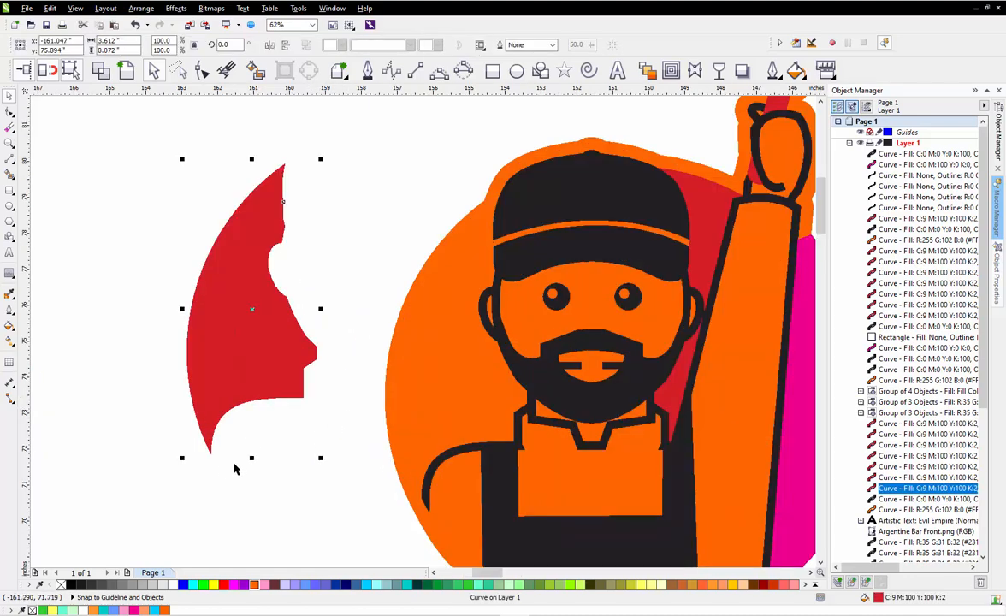
pyautogui.moveTo(213, 460); pyautogui.dragTo(422, 498)
pyautogui.scroll(-1, 291, 372)
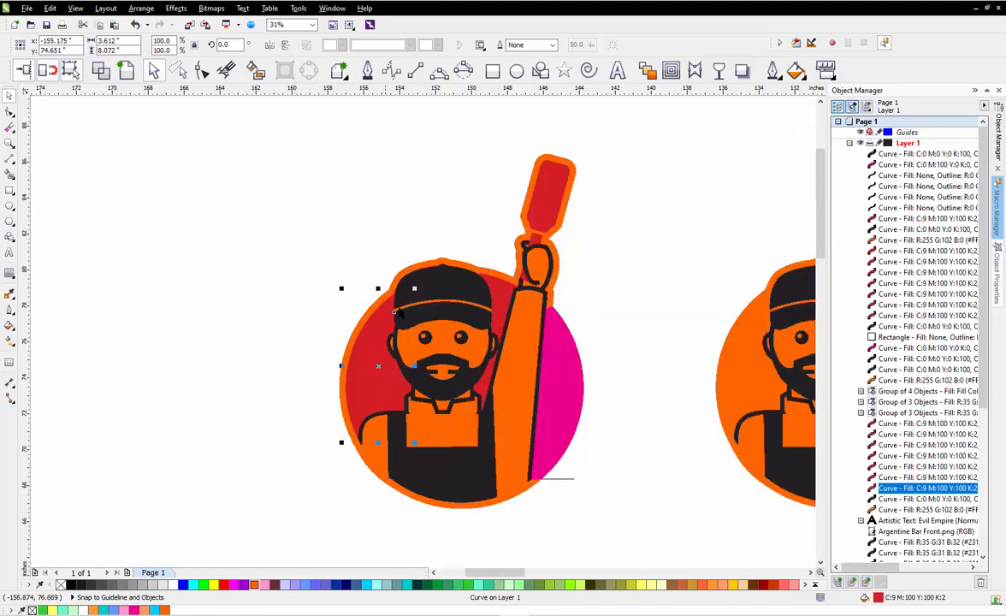
# Pull the red sliver between the beard and raised arm aside, and snap its lower tip back between the collar and arm outlines
pyautogui.scroll(1, 391, 302)
pyautogui.moveTo(569, 447); pyautogui.dragTo(668, 449)
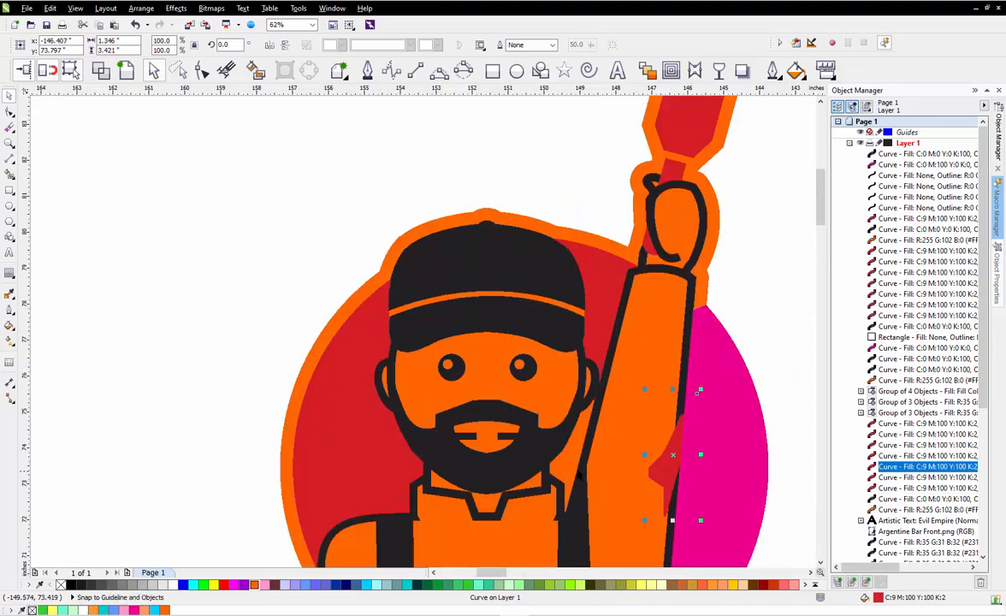
pyautogui.scroll(1, 650, 427)
pyautogui.scroll(-1, 512, 273)
pyautogui.scroll(1, 556, 385)
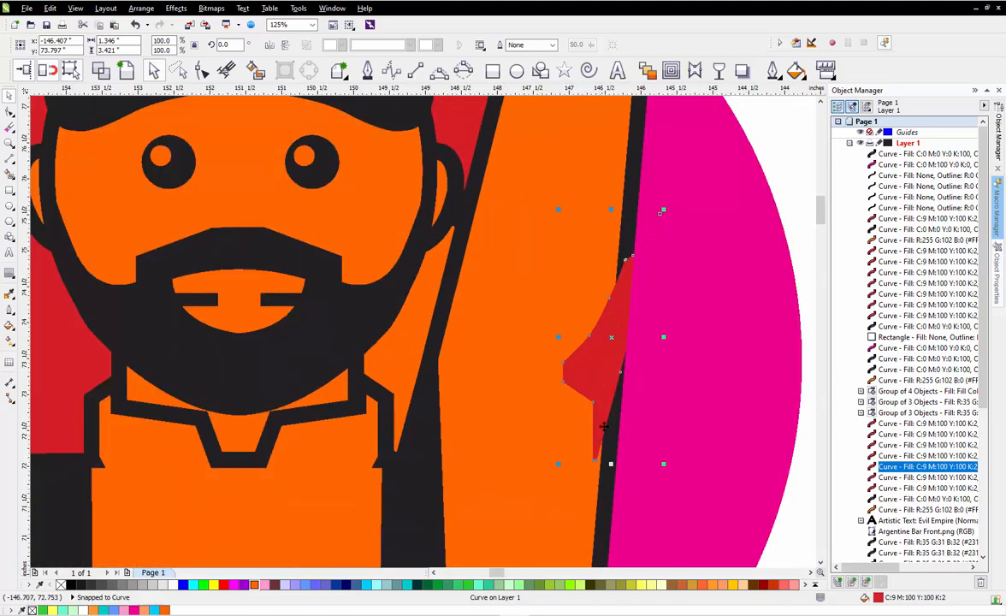
pyautogui.moveTo(600, 461); pyautogui.dragTo(397, 449)
pyautogui.scroll(4, 479, 201)
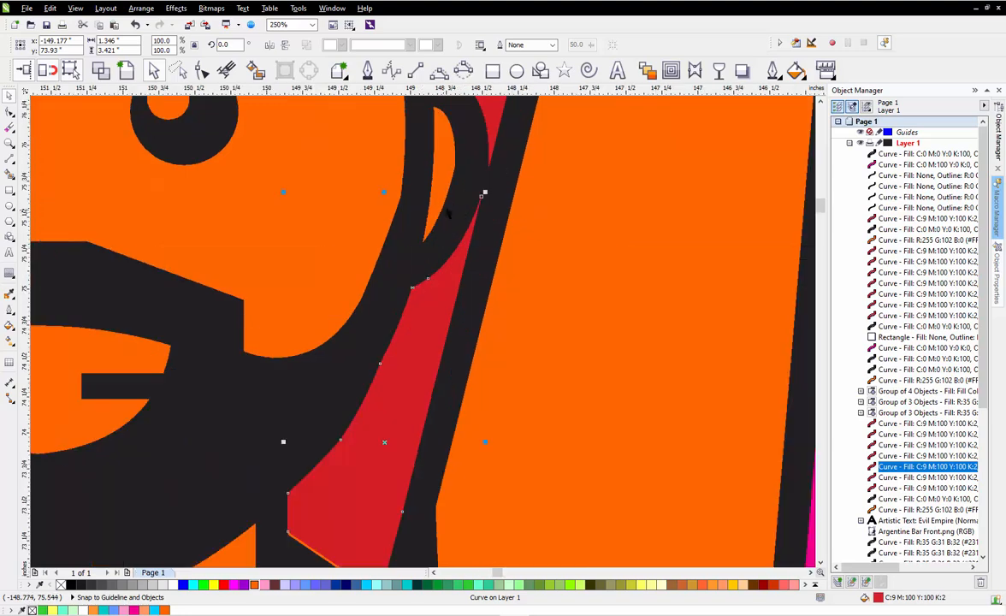
pyautogui.scroll(-3, 475, 257)
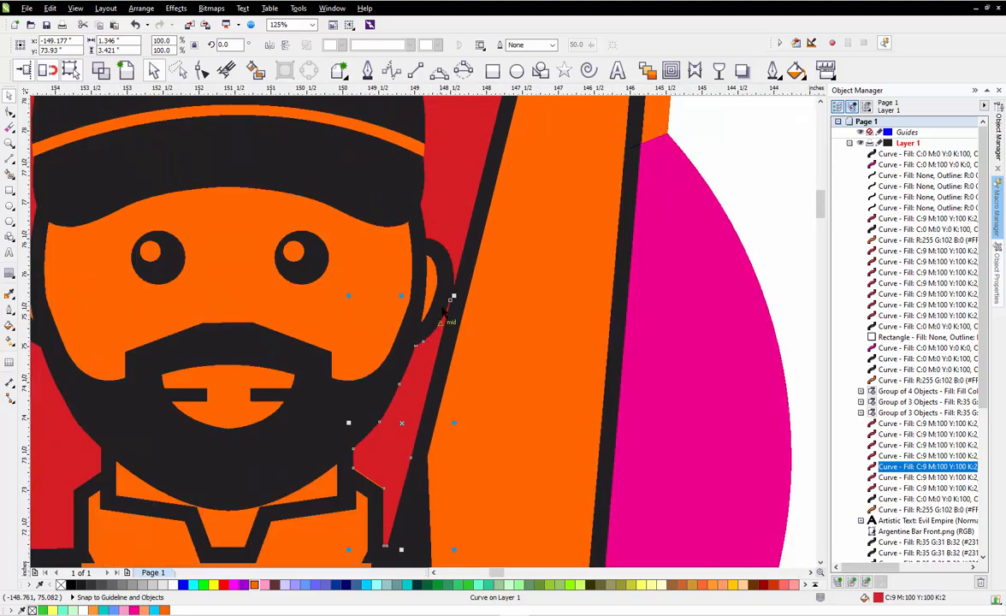
pyautogui.scroll(-2, 462, 235)
# Shift the red piece between the cap and the raised arm, and return it to its original place
pyautogui.click(459, 231)
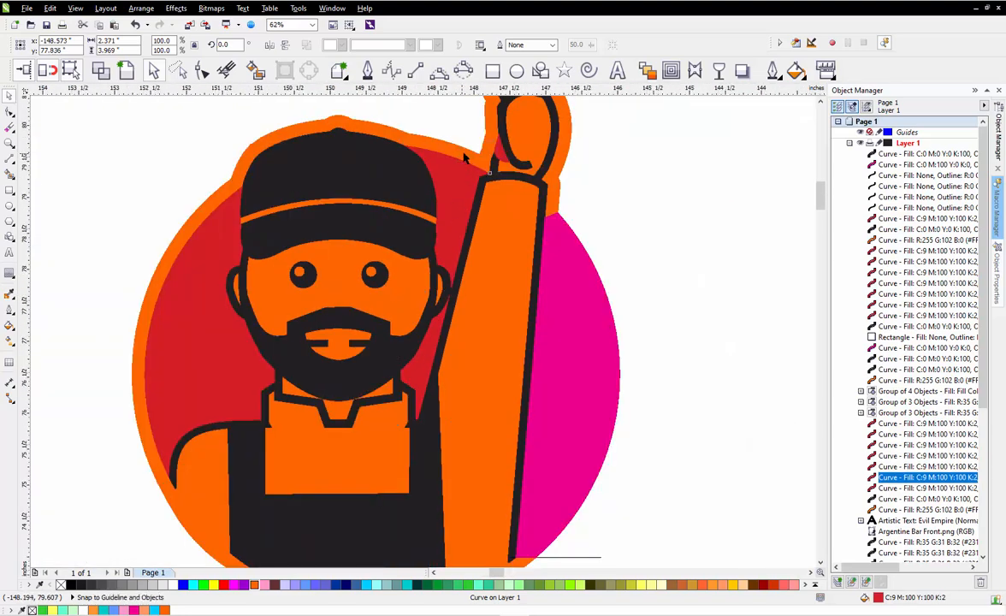
pyautogui.scroll(1, 458, 156)
pyautogui.moveTo(463, 209); pyautogui.dragTo(479, 181)
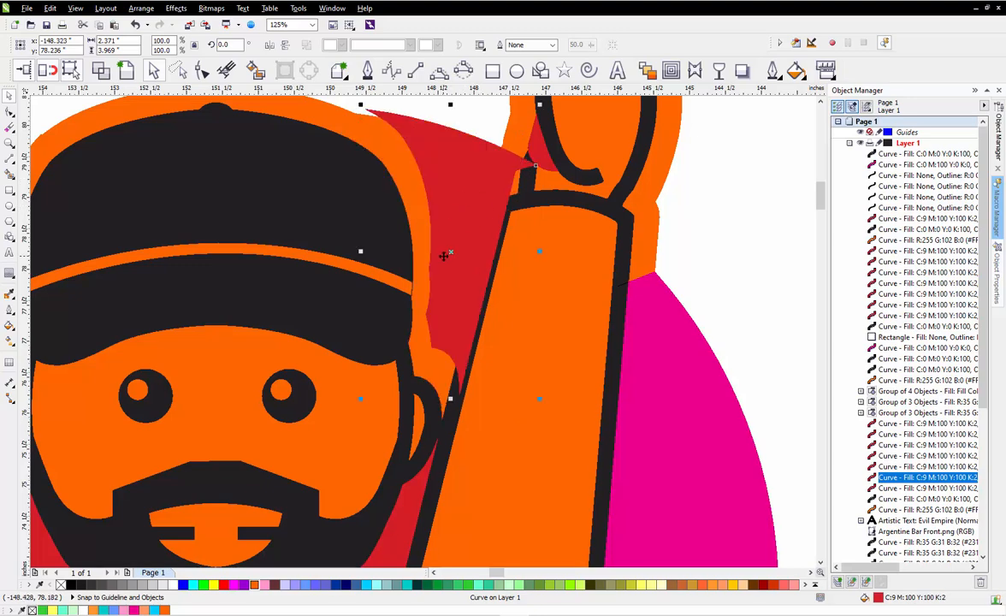
pyautogui.moveTo(444, 254); pyautogui.dragTo(433, 283)
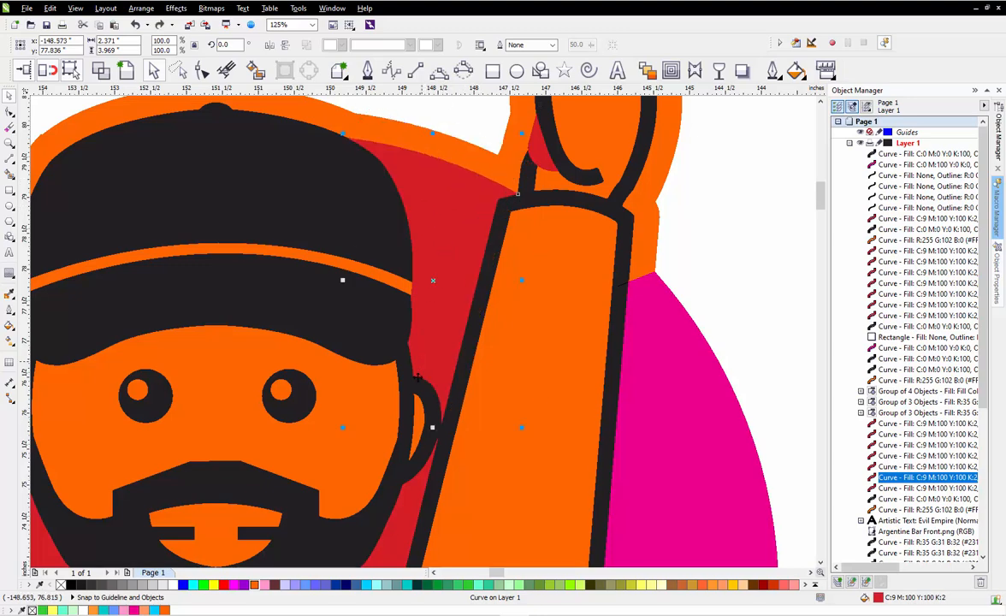
# Examine how the separated red pieces beside the ear, behind the hand, at the cleaver's handle and in its blade fit the outlines
pyautogui.scroll(-1, 417, 378)
pyautogui.click(417, 413)
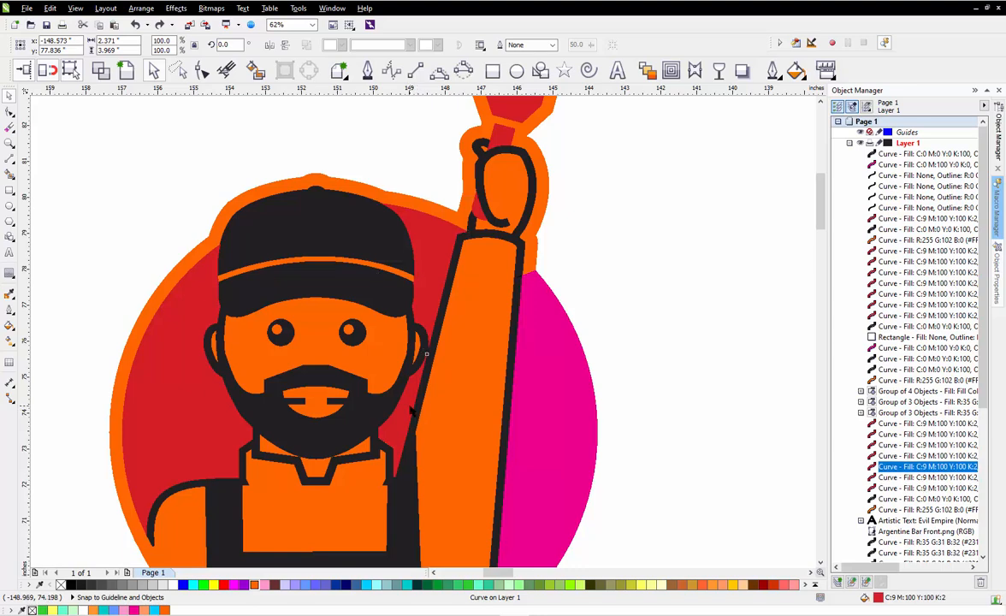
pyautogui.scroll(2, 418, 414)
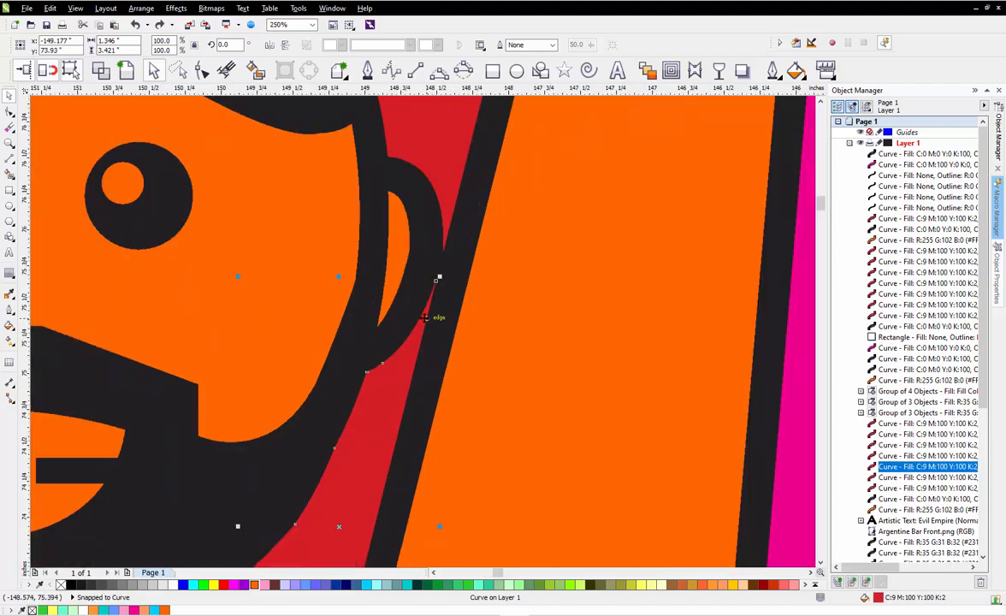
pyautogui.scroll(-2, 428, 314)
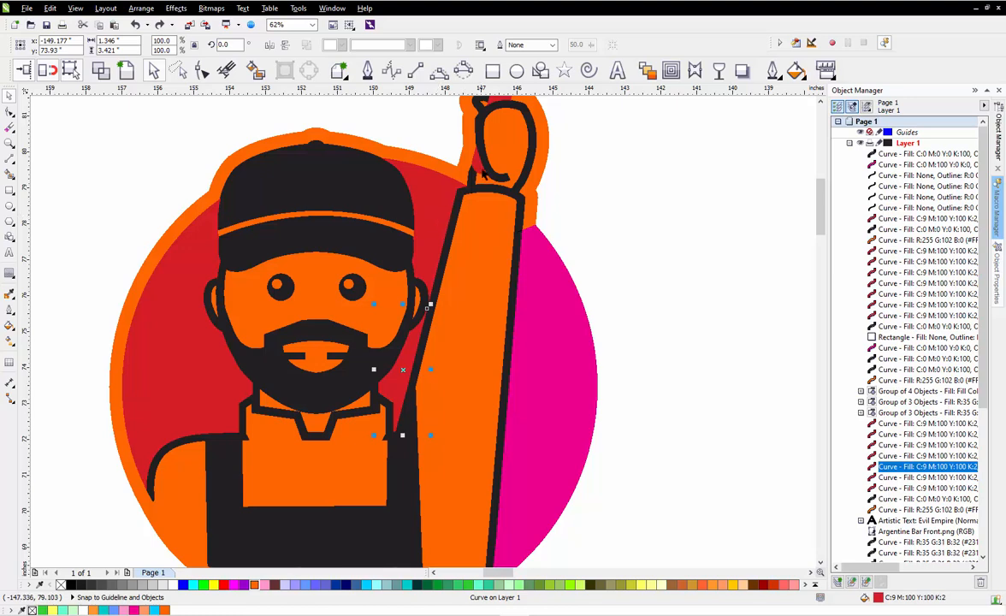
pyautogui.scroll(2, 482, 167)
pyautogui.click(462, 173)
pyautogui.scroll(-1, 434, 270)
pyautogui.scroll(1, 434, 270)
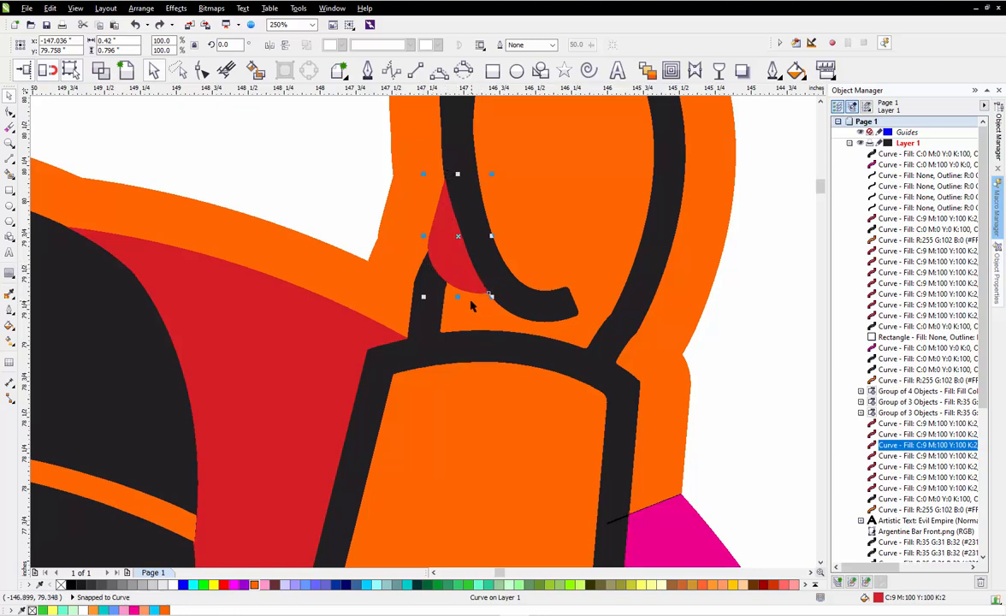
pyautogui.scroll(-2, 458, 293)
pyautogui.scroll(2, 473, 256)
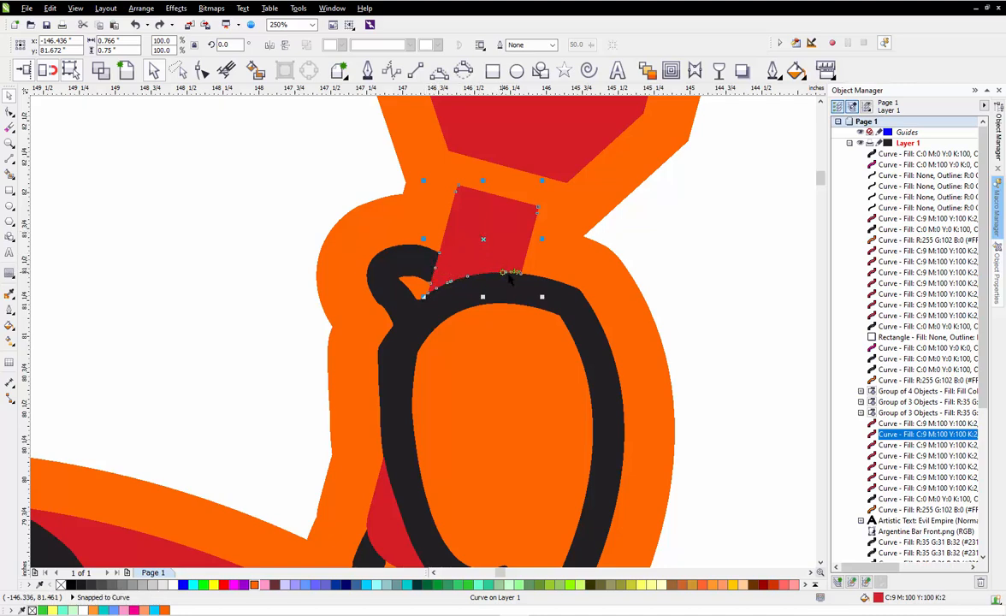
pyautogui.scroll(-2, 508, 274)
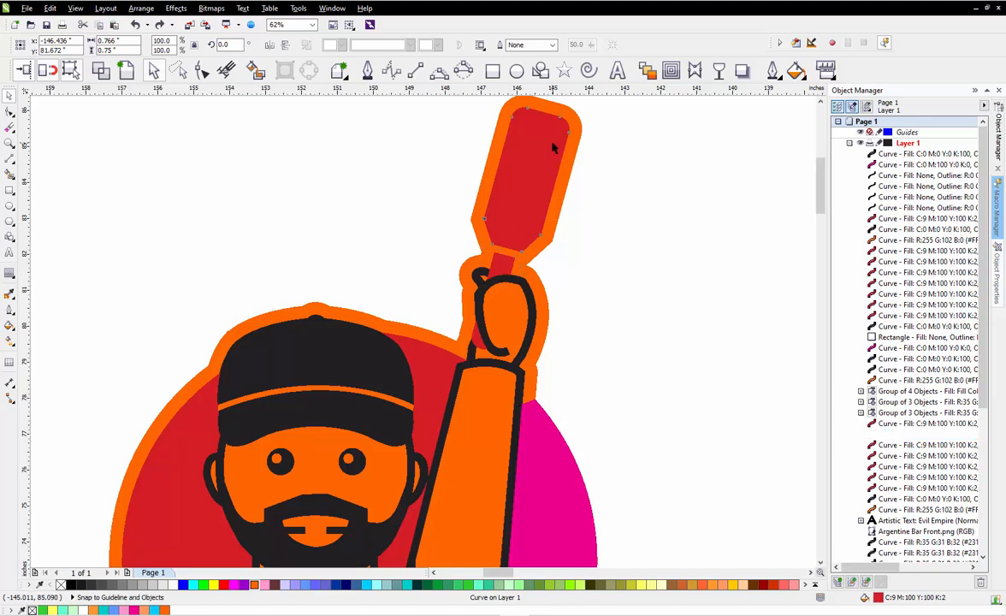
pyautogui.click(553, 146)
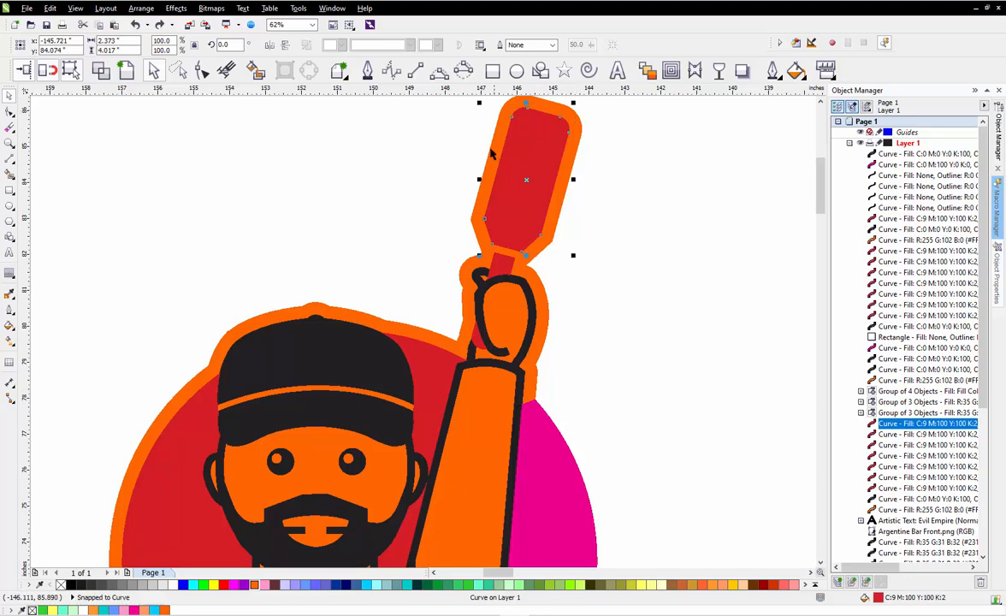
pyautogui.click(430, 150)
pyautogui.scroll(-1, 368, 141)
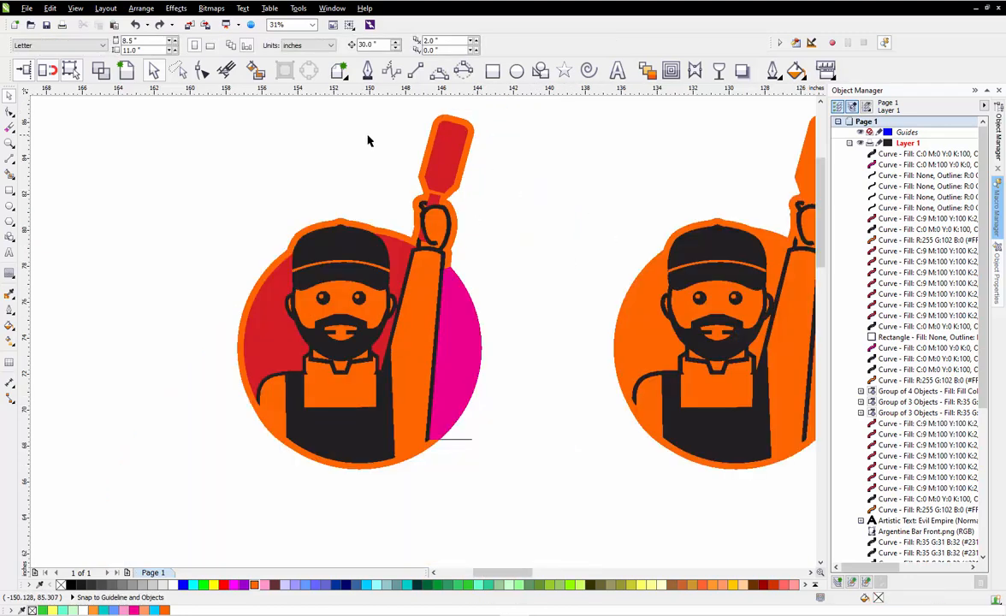
# Move the magenta segment off the full-colour figure to the empty area beside the raised arm of the separate black chef artwork
pyautogui.click(446, 323)
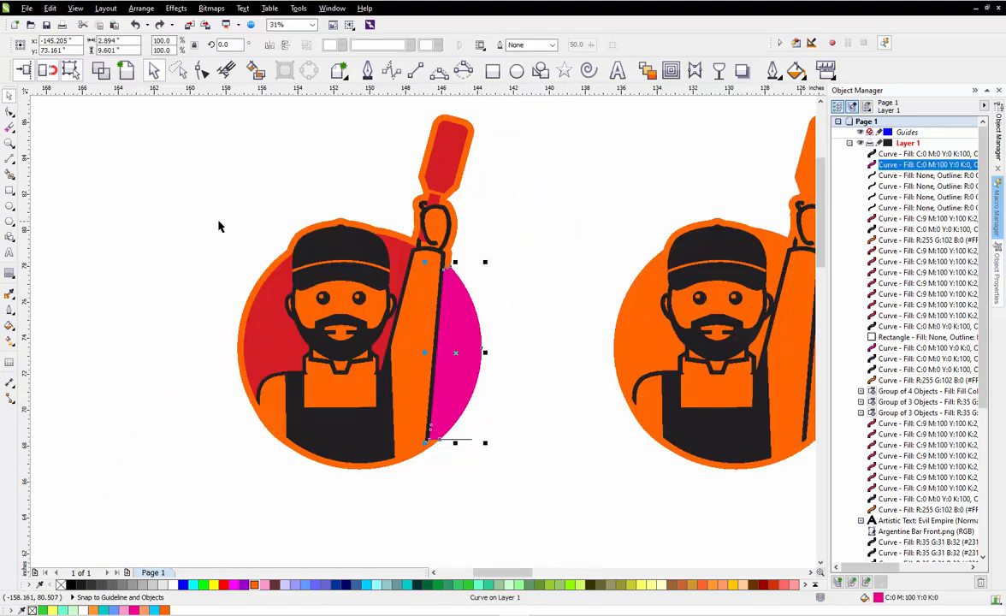
pyautogui.scroll(-1, 218, 224)
pyautogui.moveTo(347, 283); pyautogui.dragTo(680, 279)
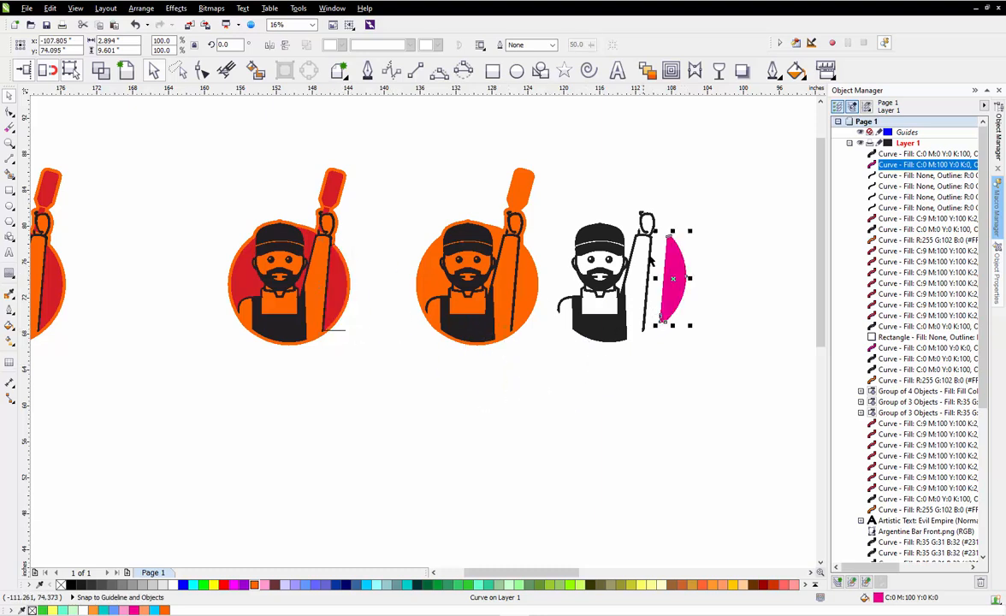
pyautogui.click(361, 344)
# Delete the leftover short cutting lines at the notch beside the full-colour figure's raised arm and at the arm's lower end
pyautogui.scroll(2, 361, 344)
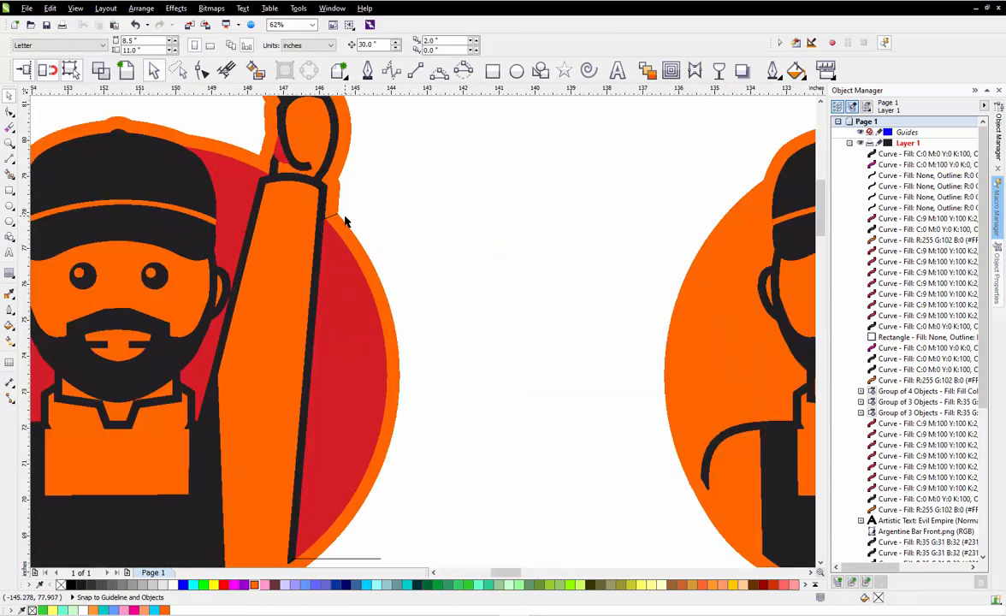
pyautogui.moveTo(346, 203); pyautogui.dragTo(291, 226)
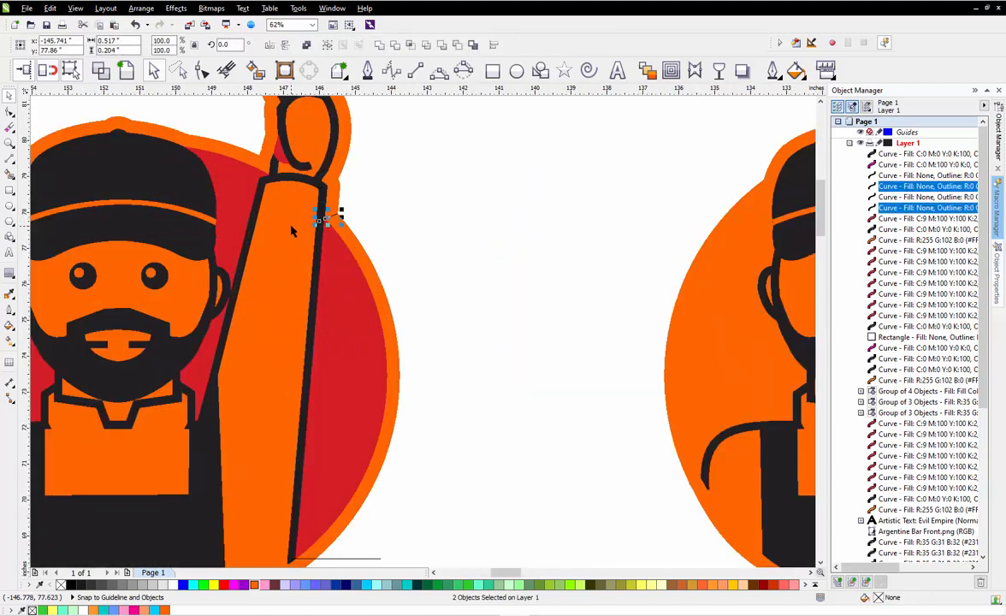
pyautogui.press('Delete')
pyautogui.scroll(-1, 313, 216)
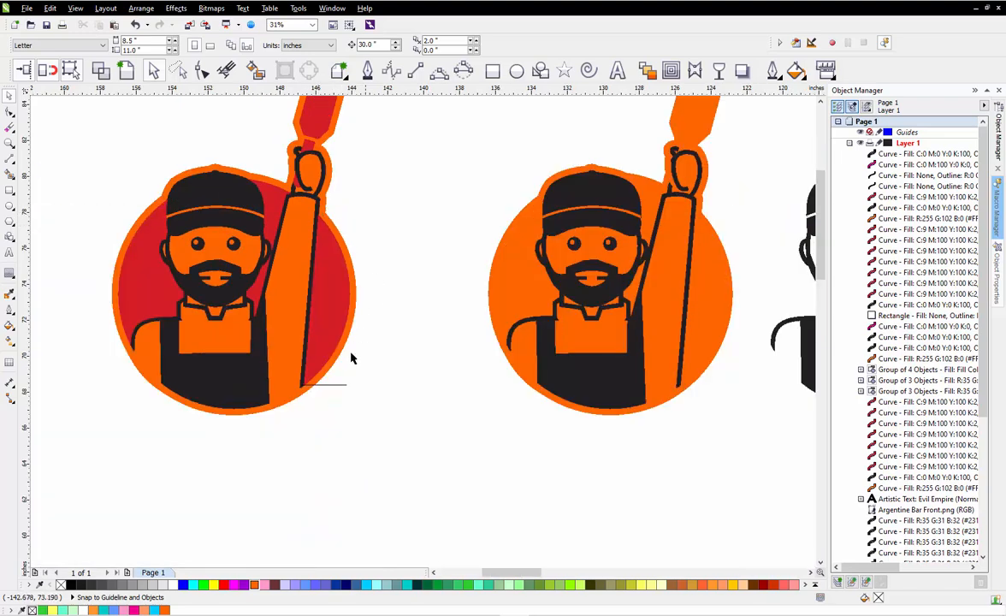
pyautogui.moveTo(373, 370); pyautogui.dragTo(285, 409)
pyautogui.press('Delete')
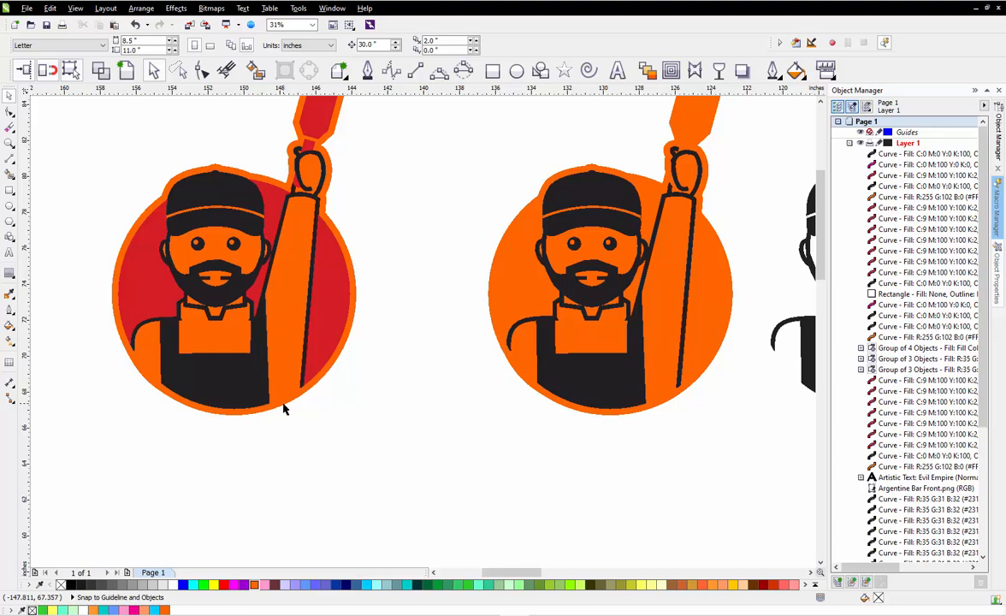
# Examine the logo versions, the separate black figure with its pink segment, and the squares holding the arranged cut pieces
pyautogui.scroll(-1, 279, 276)
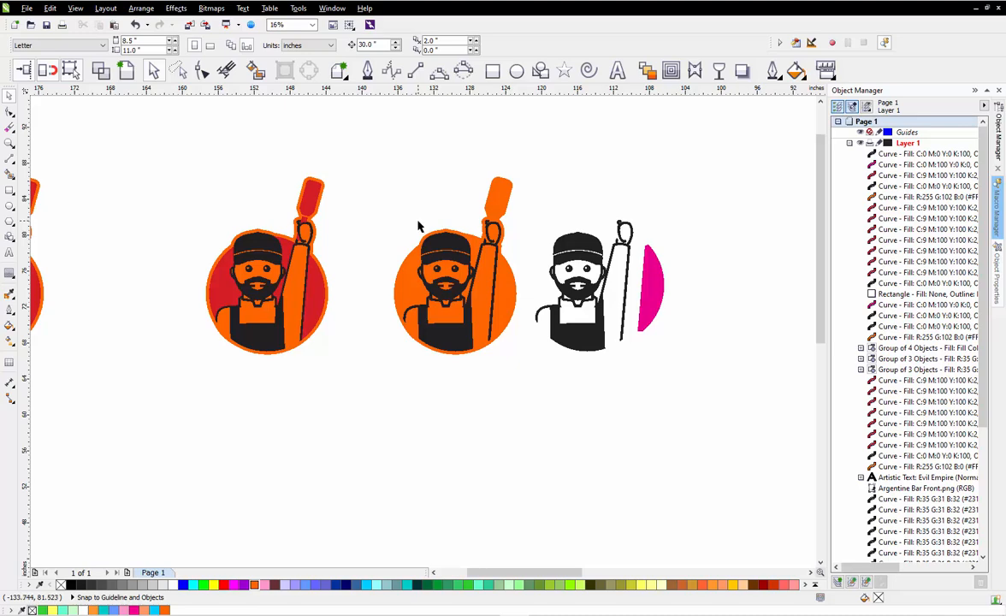
pyautogui.click(656, 290)
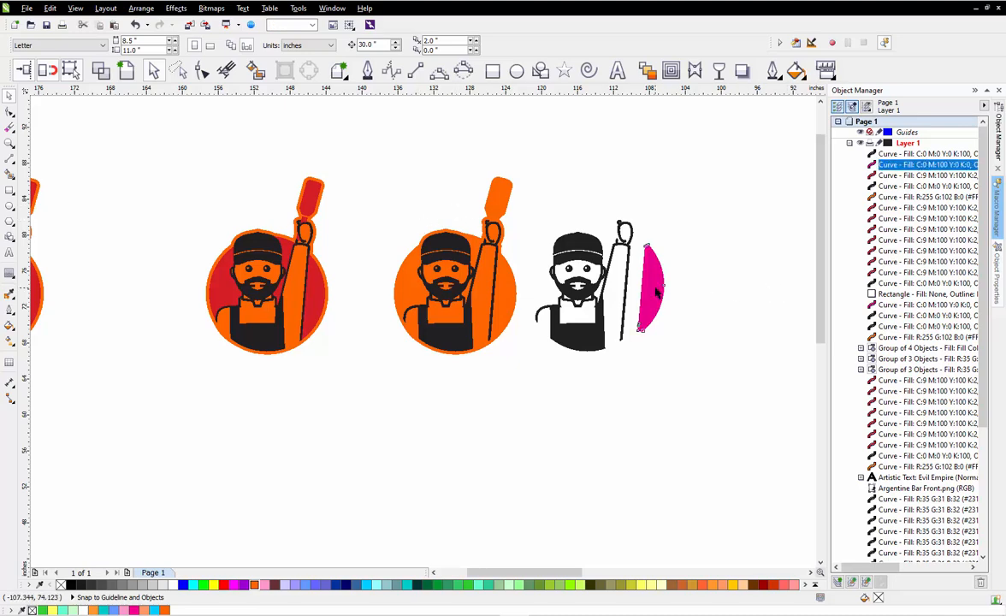
pyautogui.click(734, 310)
pyautogui.scroll(-1, 575, 272)
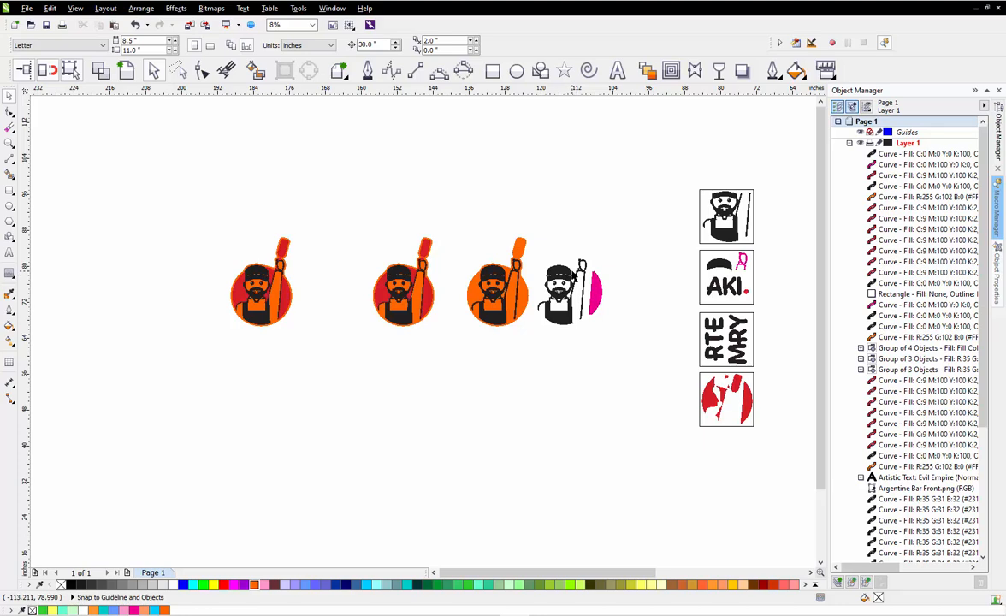
pyautogui.scroll(1, 621, 263)
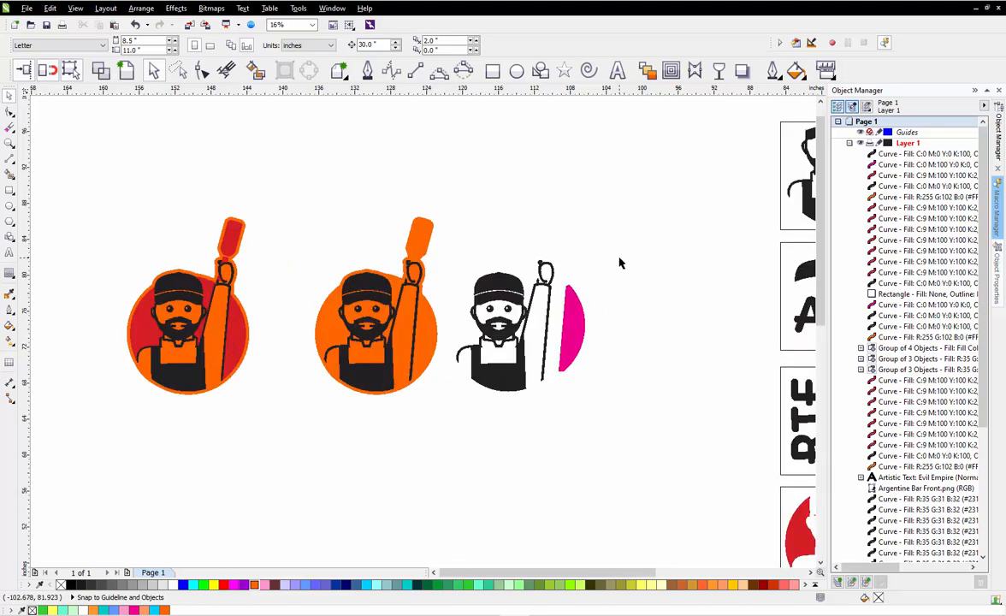
pyautogui.scroll(-1, 780, 220)
pyautogui.scroll(1, 782, 214)
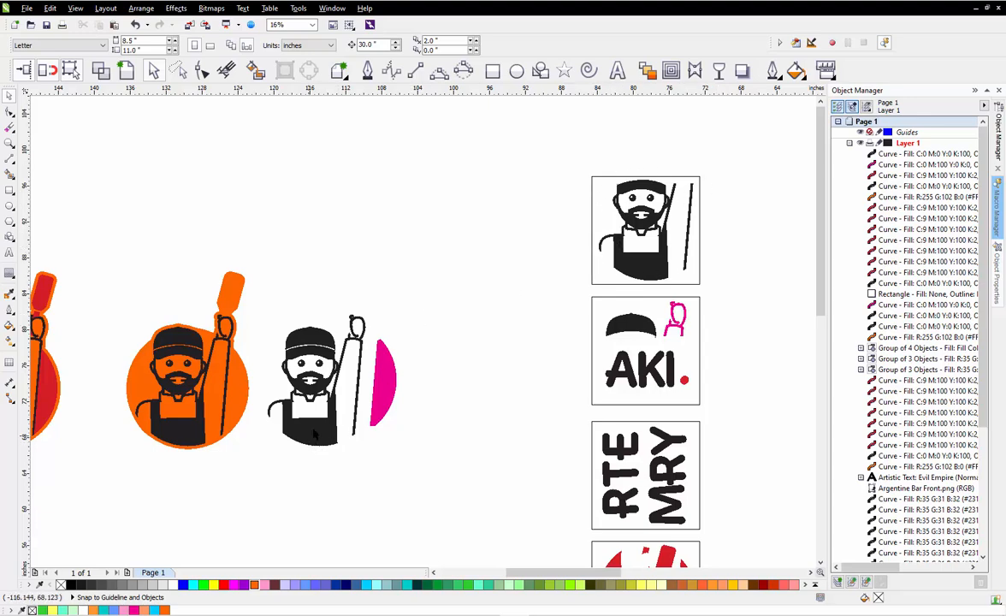
pyautogui.scroll(-3, 409, 308)
pyautogui.scroll(3, 411, 306)
pyautogui.scroll(2, 373, 297)
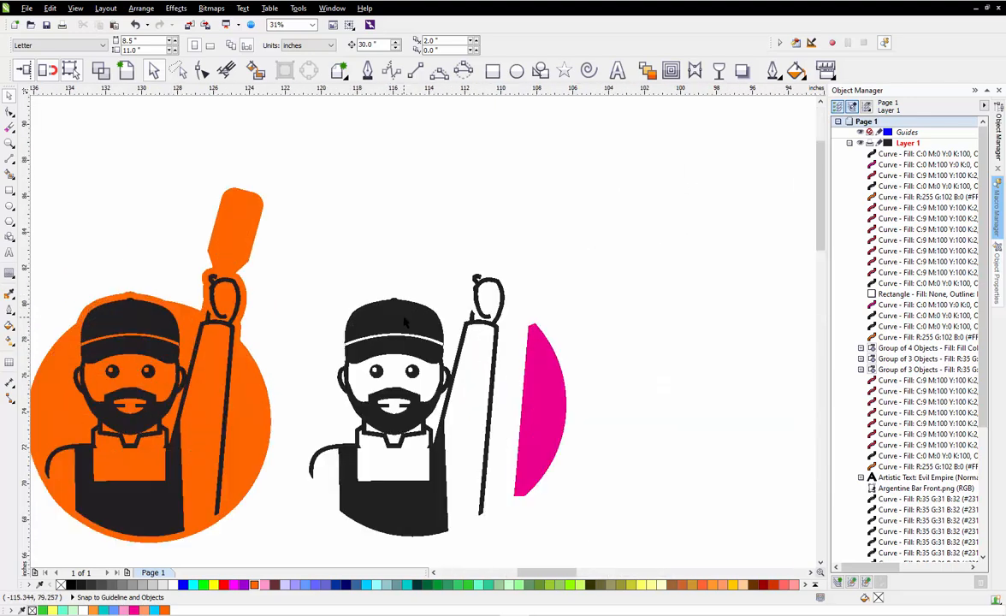
# Try to move the separate black figure toward the orange logo, and undo the move
pyautogui.click(404, 317)
pyautogui.click(385, 255)
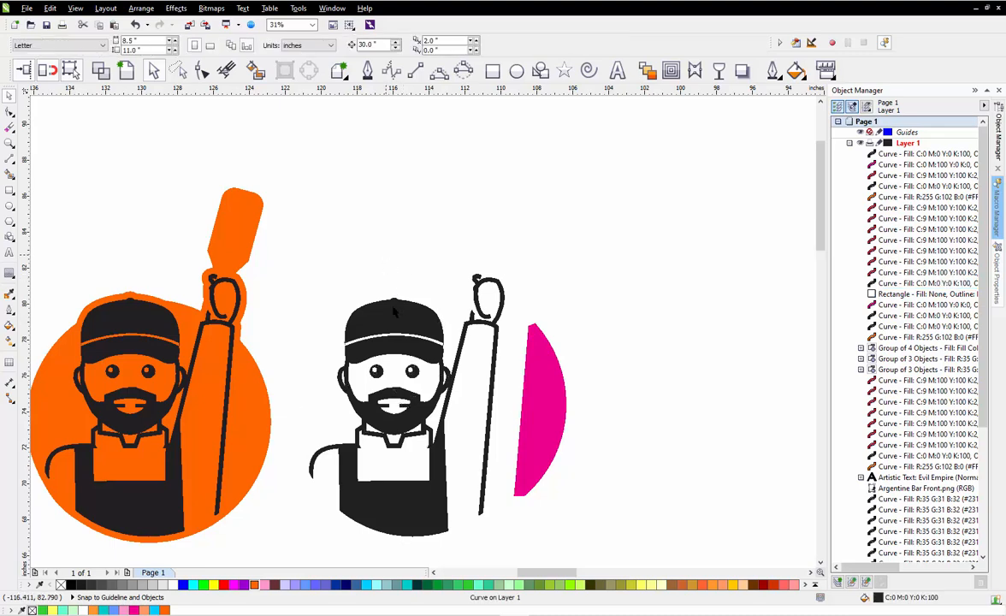
pyautogui.moveTo(394, 333); pyautogui.dragTo(325, 318)
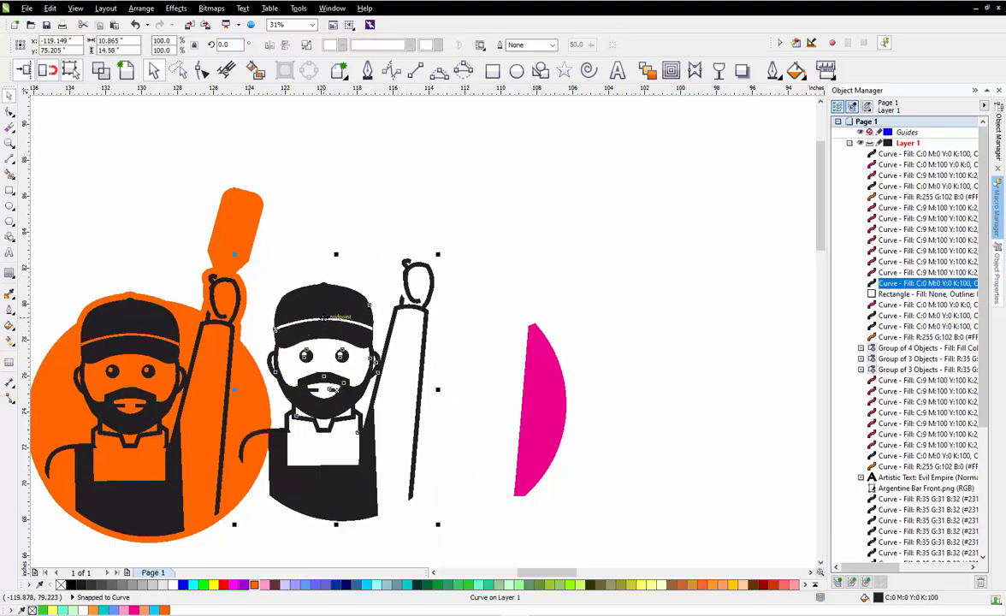
pyautogui.hotkey('ctrl', 'z')
pyautogui.click(290, 254)
# Compare the separate black figure with the same linework laid over the orange silhouette
pyautogui.scroll(-1, 476, 209)
pyautogui.scroll(1, 325, 281)
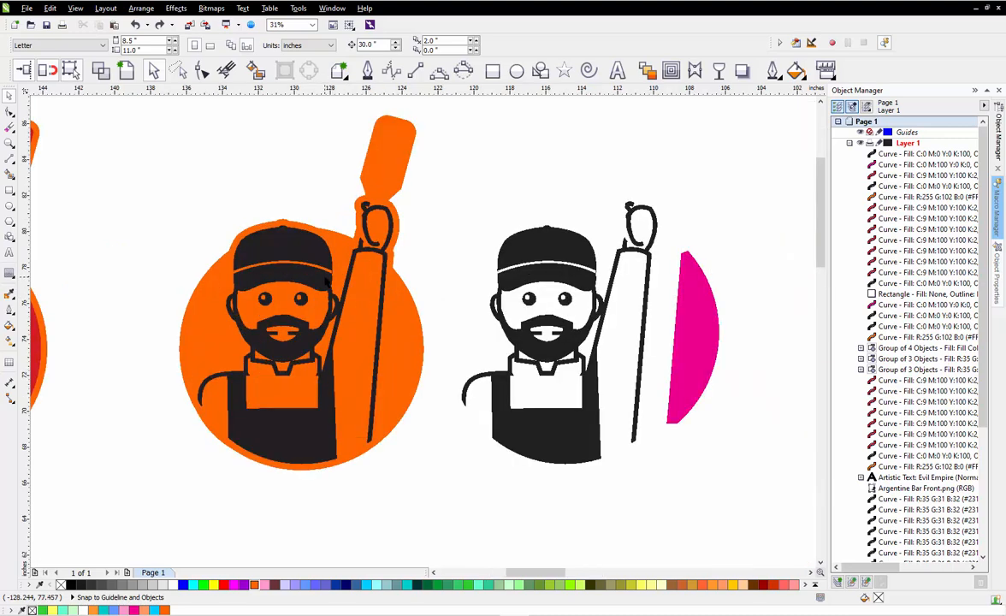
pyautogui.scroll(1, 326, 282)
pyautogui.scroll(-1, 326, 283)
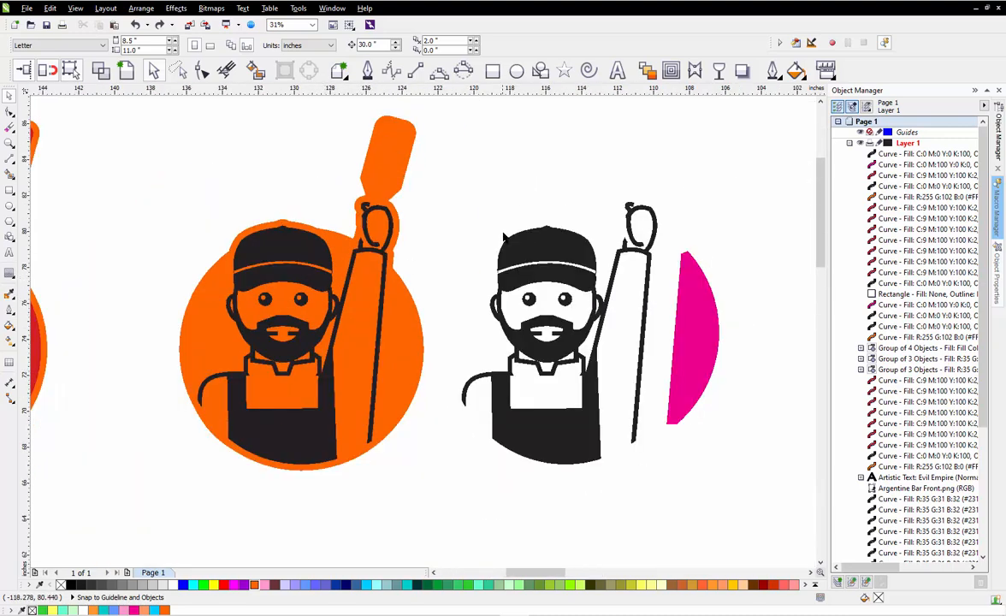
pyautogui.click(533, 246)
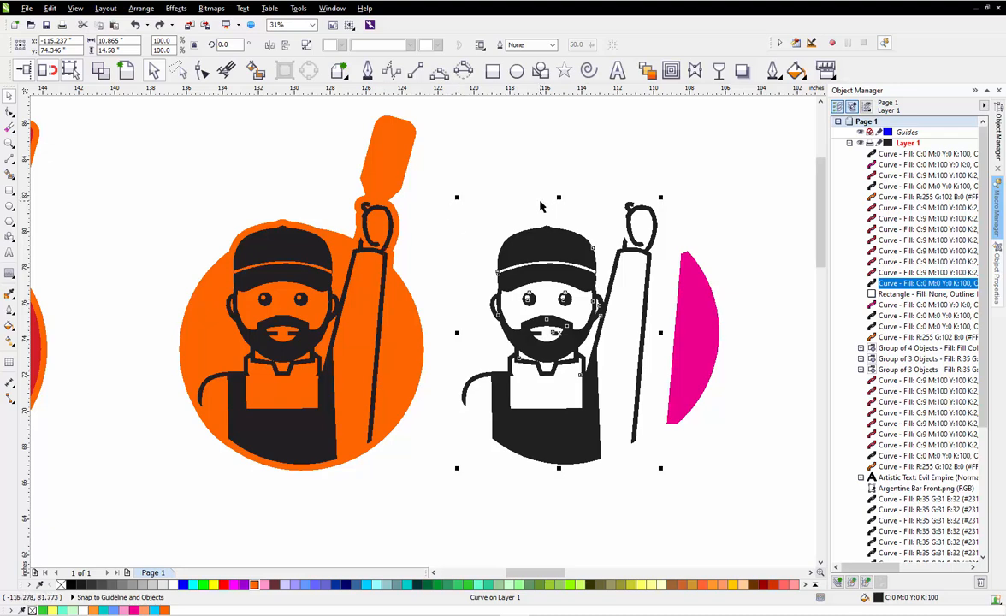
pyautogui.click(438, 195)
pyautogui.scroll(2, 238, 295)
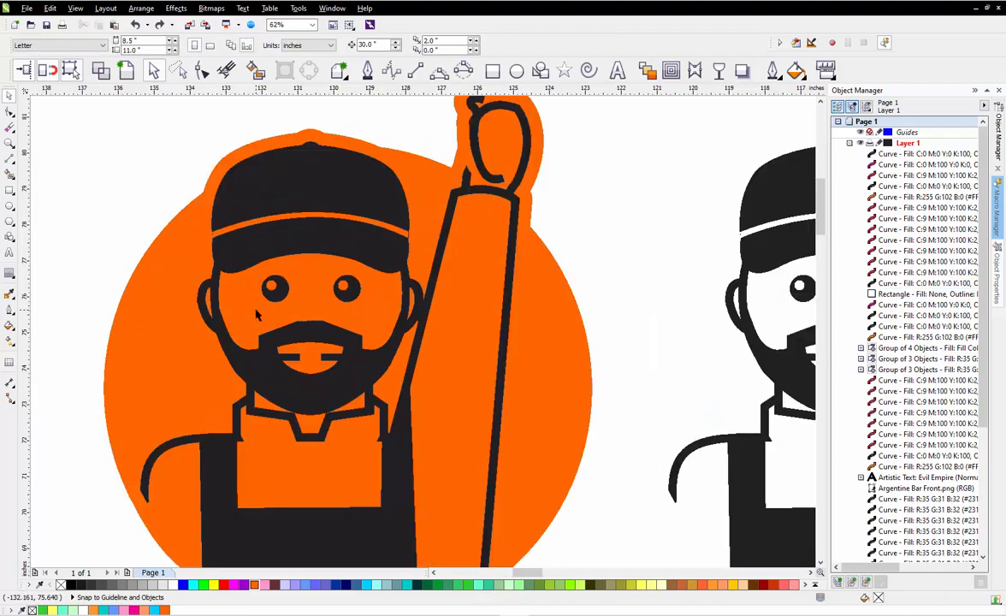
pyautogui.scroll(-4, 248, 283)
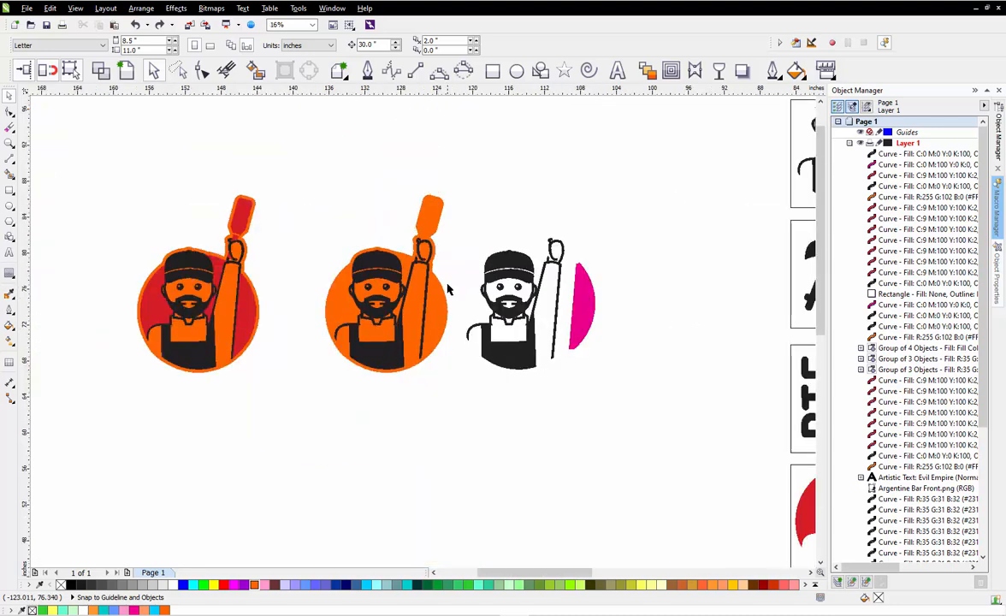
# Examine the black linework in the red and orange logo, from the cap and face up to the raised hand
pyautogui.scroll(2, 158, 268)
pyautogui.scroll(1, 159, 267)
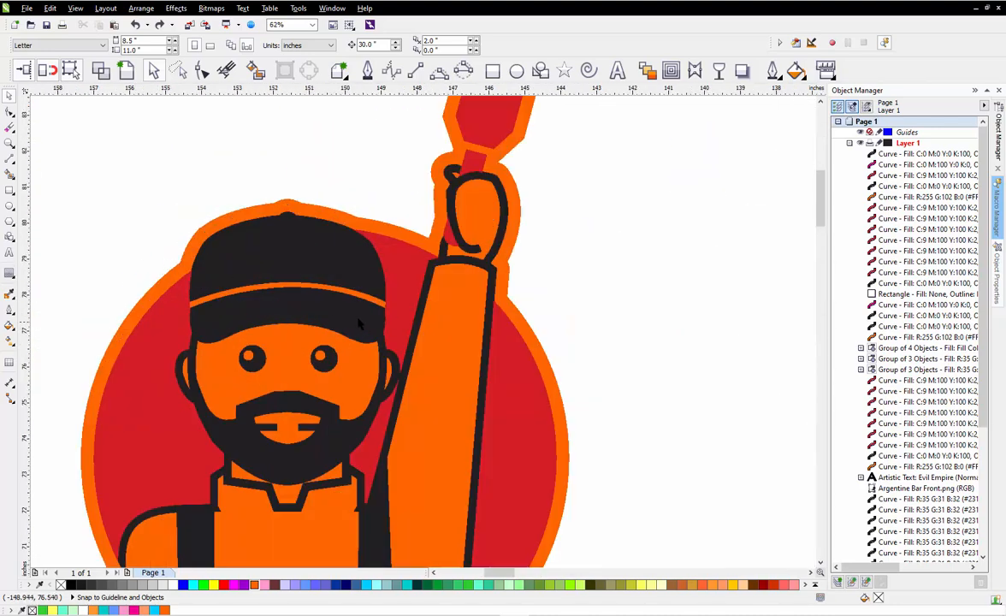
pyautogui.scroll(-1, 329, 236)
pyautogui.click(328, 243)
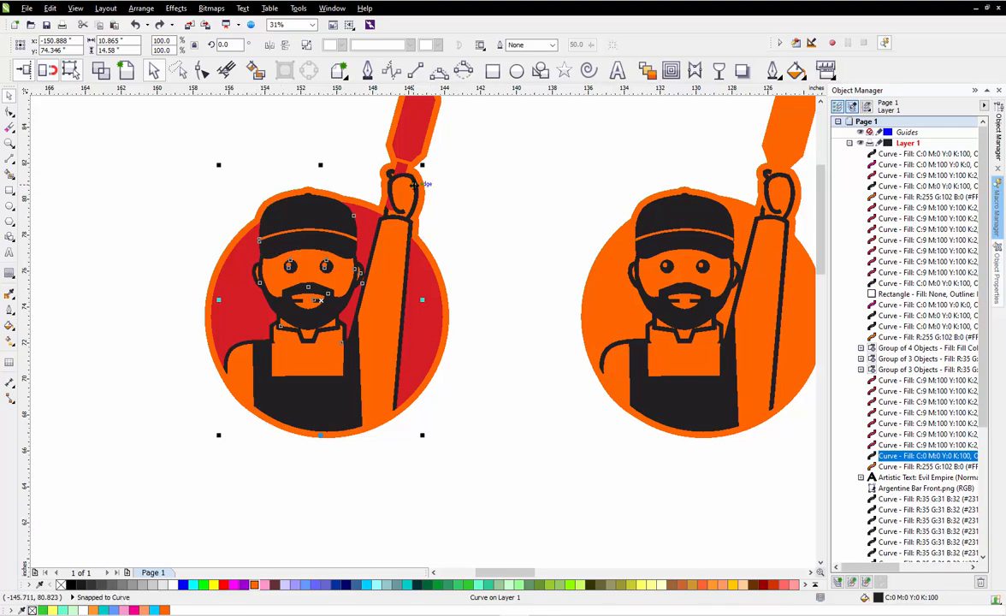
pyautogui.scroll(1, 335, 211)
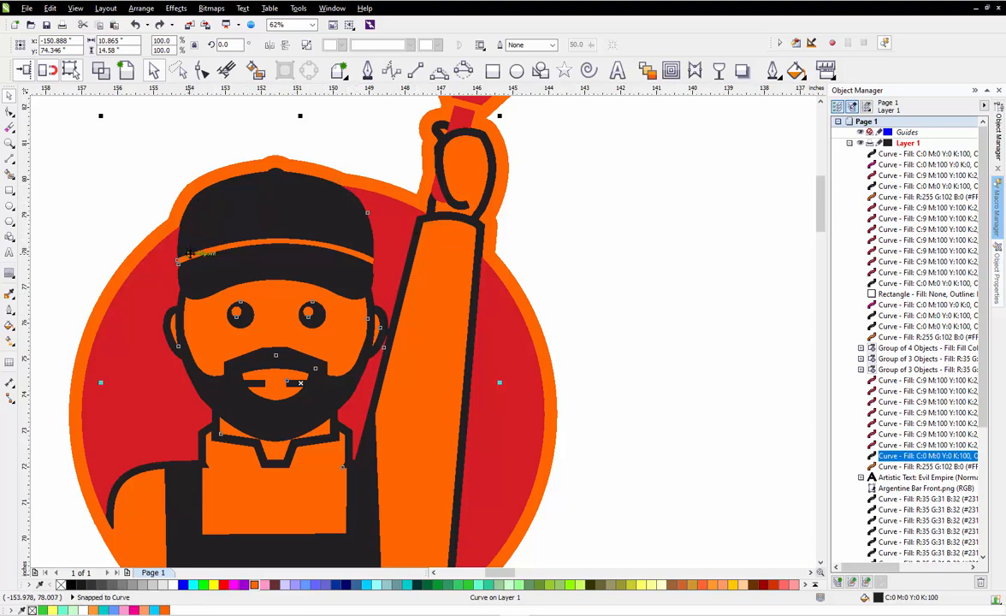
pyautogui.scroll(-1, 435, 114)
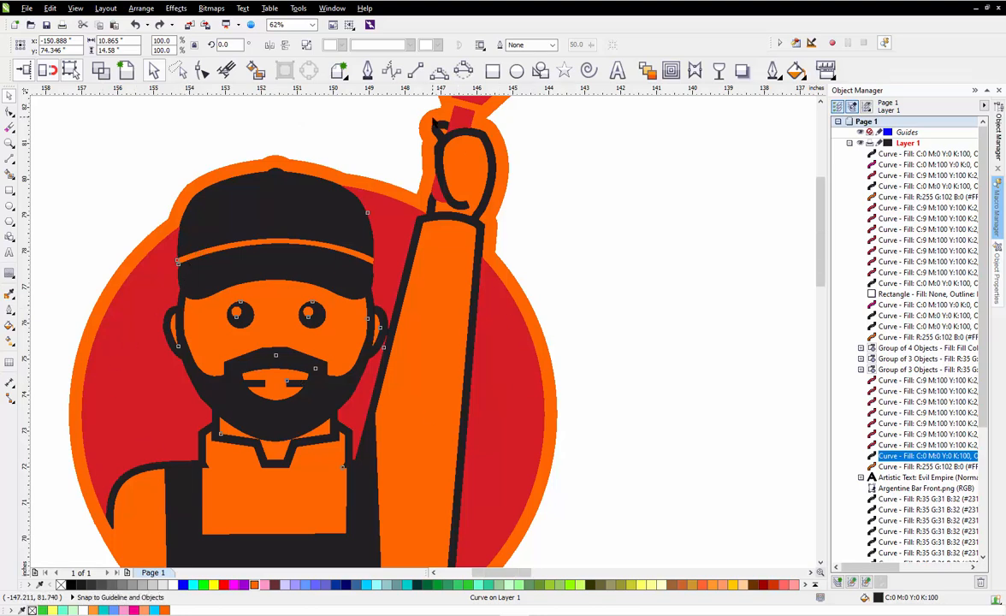
pyautogui.scroll(-1, 428, 367)
pyautogui.click(524, 281)
pyautogui.scroll(1, 566, 233)
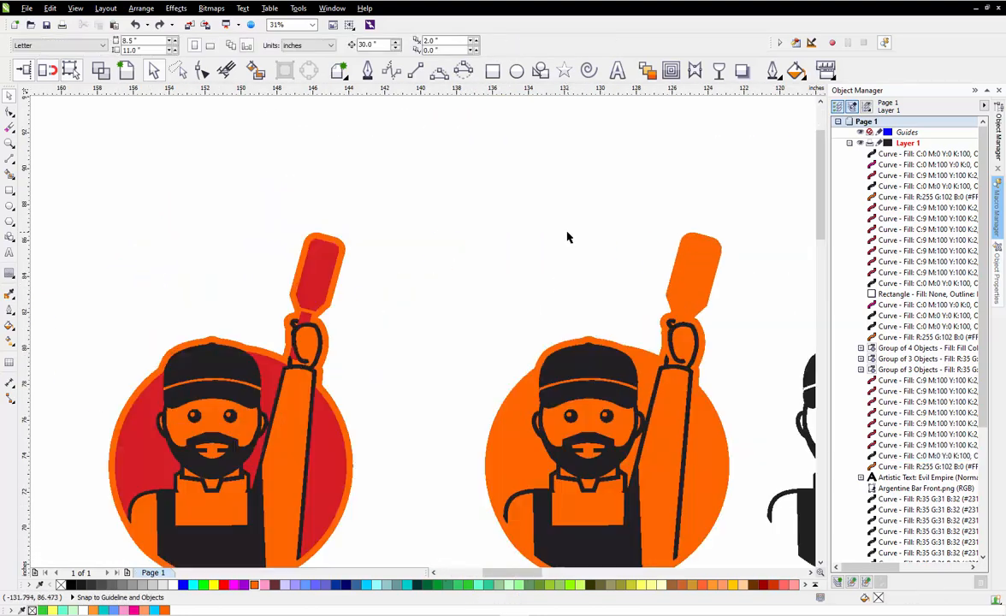
# Move the pink circle segment away from the separate black figure, toward the squares of cut pieces
pyautogui.scroll(-1, 566, 237)
pyautogui.scroll(-2, 796, 318)
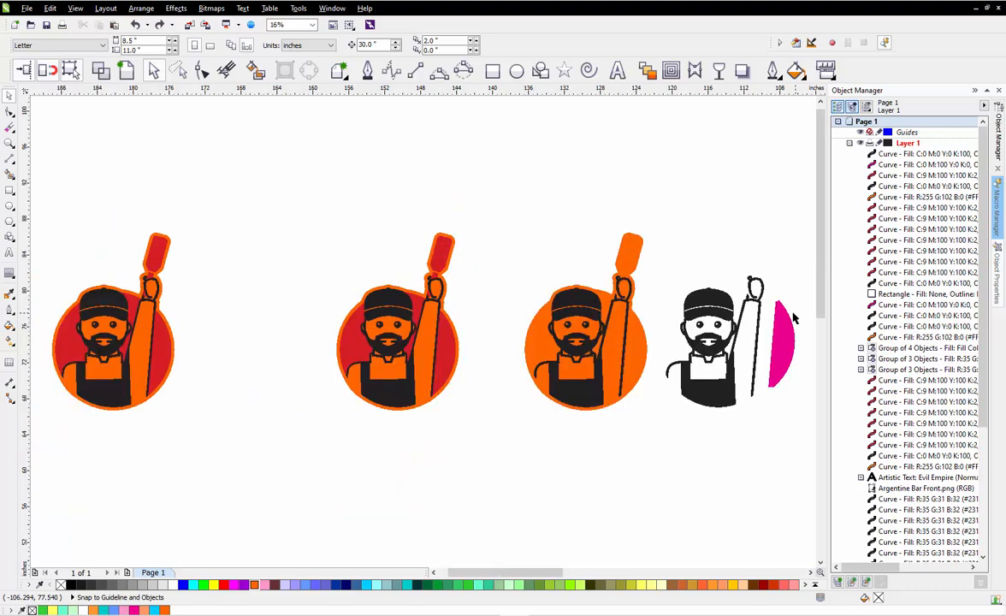
pyautogui.scroll(-1, 228, 352)
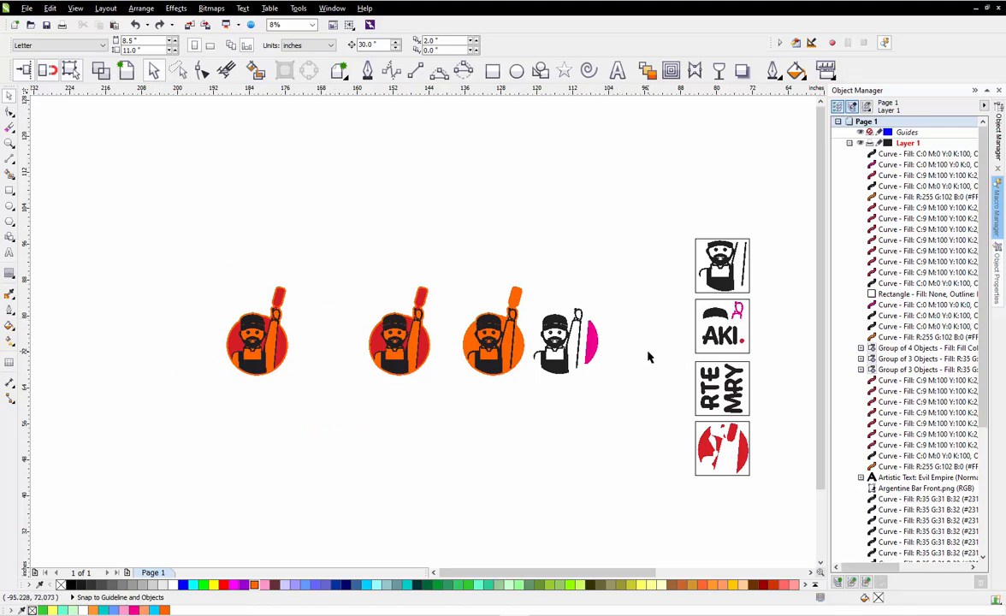
pyautogui.scroll(1, 604, 345)
pyautogui.scroll(-1, 443, 262)
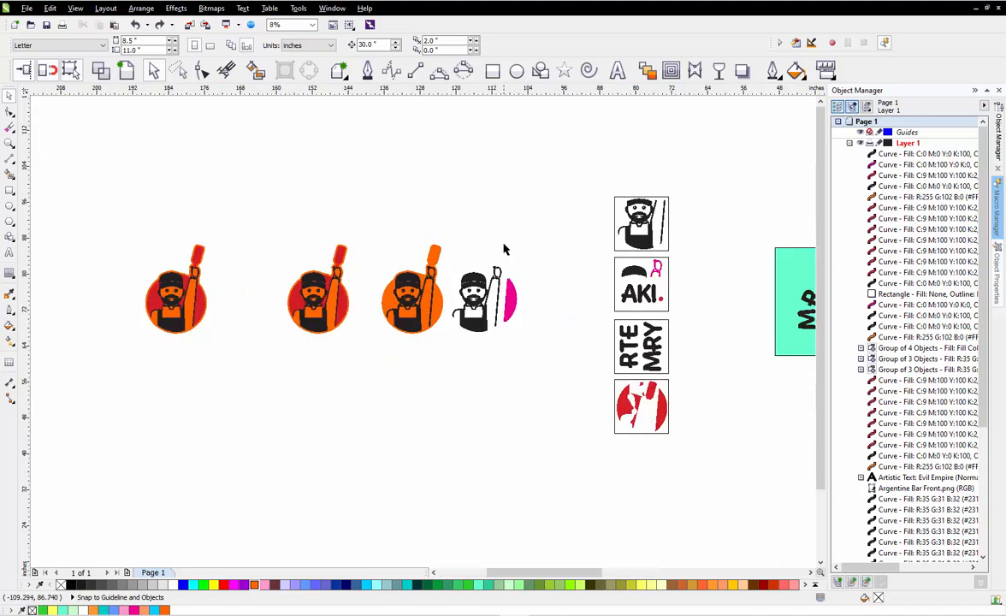
pyautogui.scroll(1, 505, 247)
pyautogui.click(520, 356)
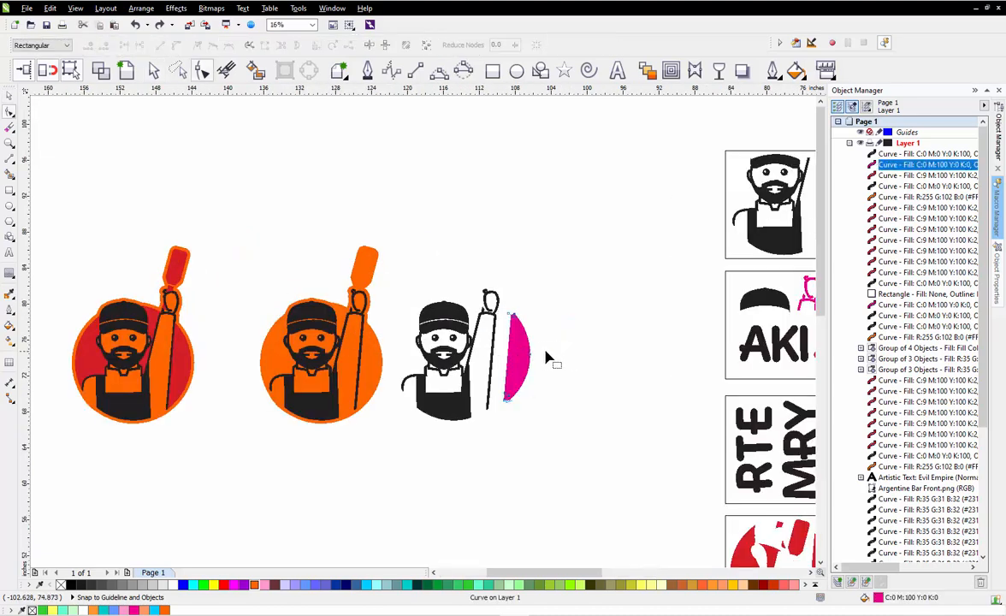
pyautogui.moveTo(517, 356); pyautogui.dragTo(575, 356)
pyautogui.scroll(-1, 427, 257)
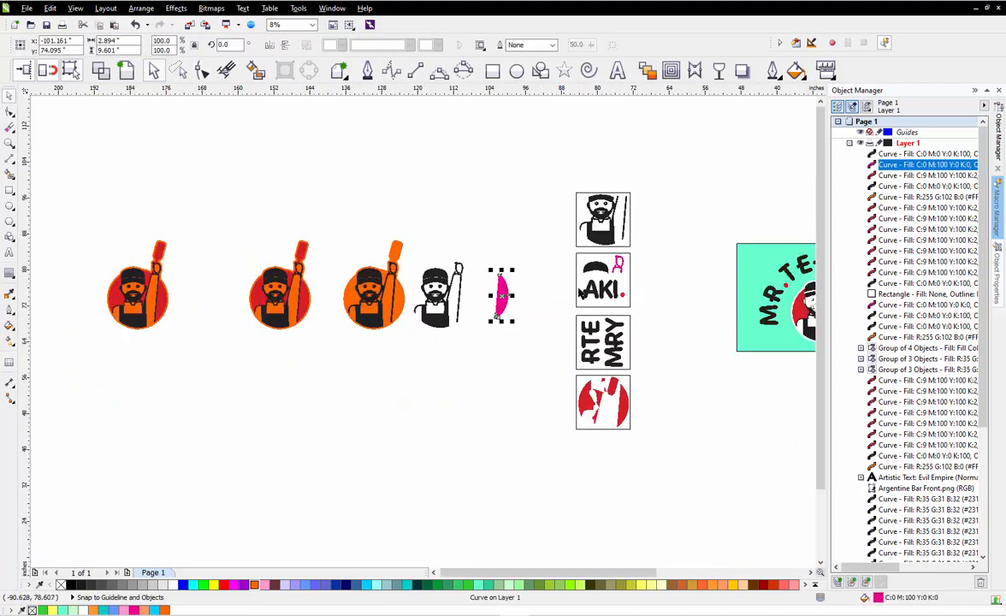
# Lower the AKI. lettering and the cap and hand pieces within their square to free space above them
pyautogui.scroll(1, 580, 293)
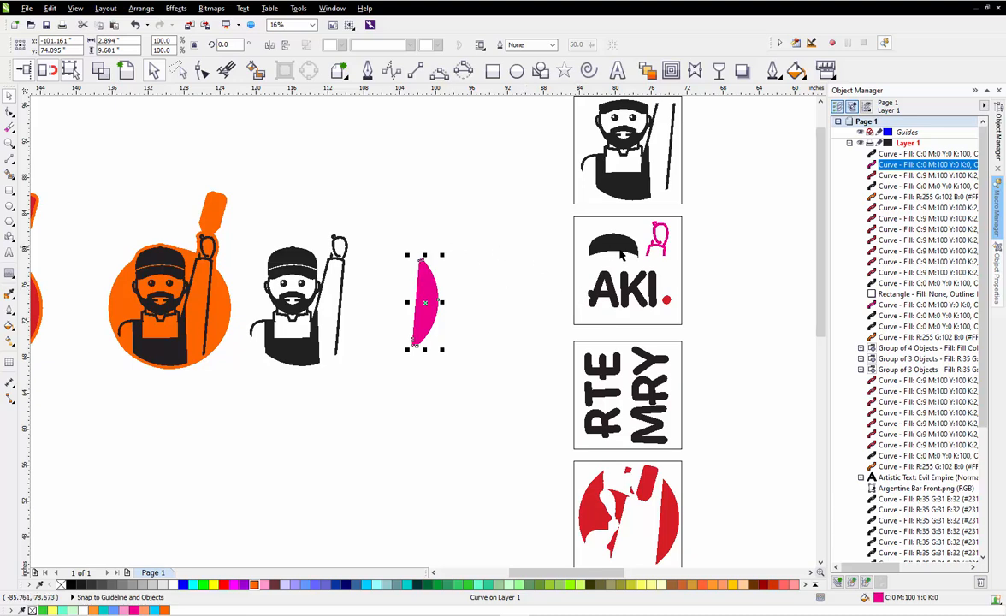
pyautogui.scroll(1, 623, 249)
pyautogui.click(472, 278)
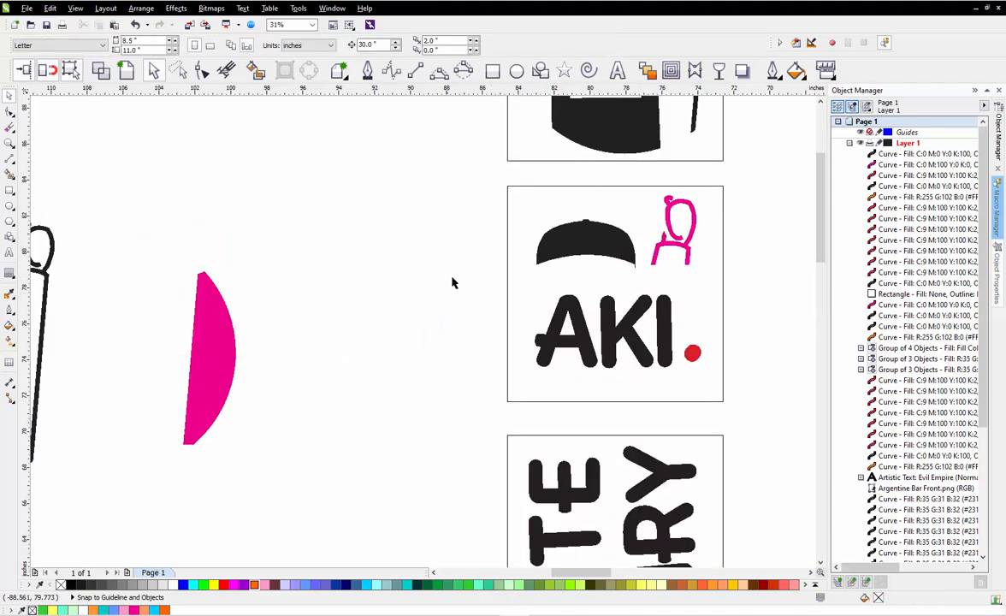
pyautogui.moveTo(455, 291); pyautogui.dragTo(814, 402)
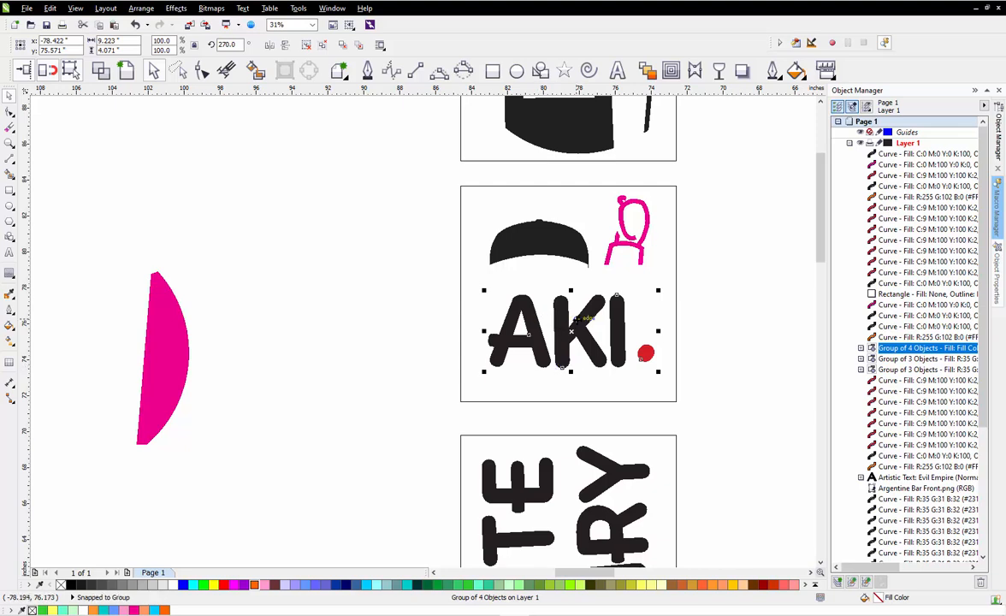
pyautogui.moveTo(569, 327); pyautogui.dragTo(569, 353)
pyautogui.moveTo(408, 189); pyautogui.dragTo(684, 282)
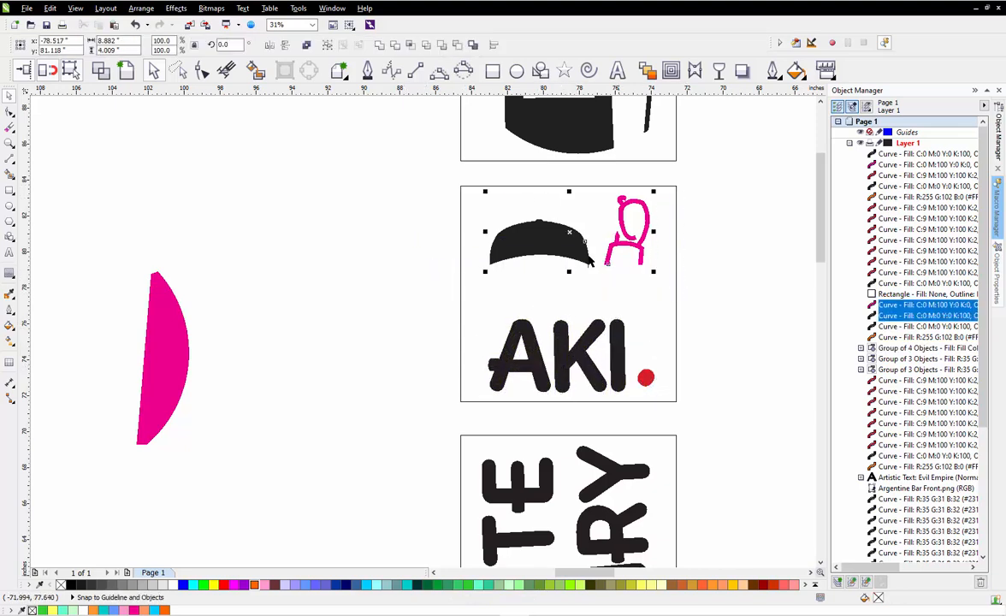
pyautogui.moveTo(562, 272); pyautogui.dragTo(561, 291)
# Rotate the pink circle segment to about 94.5° and place it horizontally centred at the top of the AKI square
pyautogui.click(165, 359)
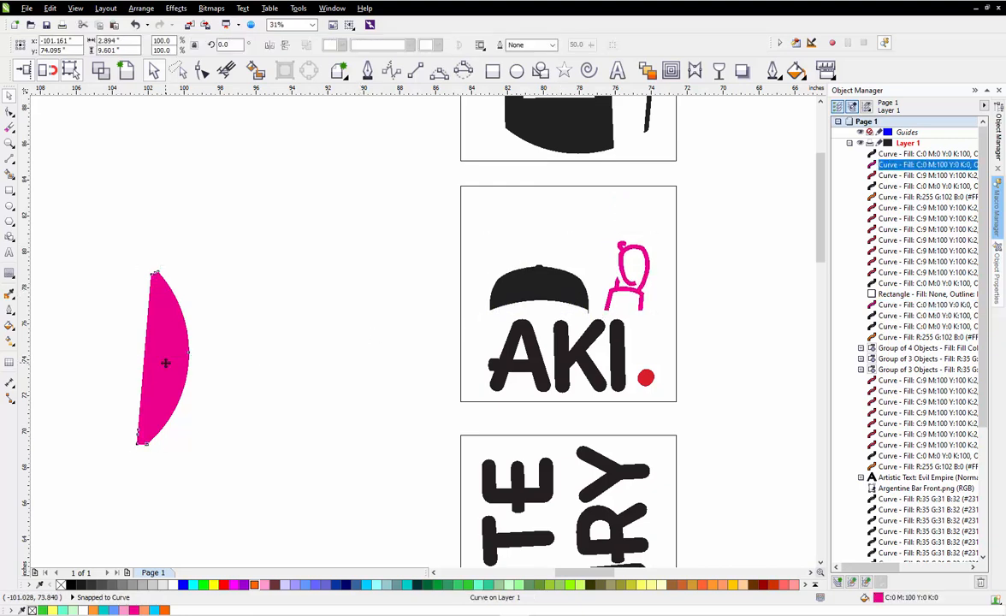
pyautogui.moveTo(197, 461); pyautogui.dragTo(256, 321)
pyautogui.click(172, 363)
pyautogui.moveTo(171, 355); pyautogui.dragTo(567, 227)
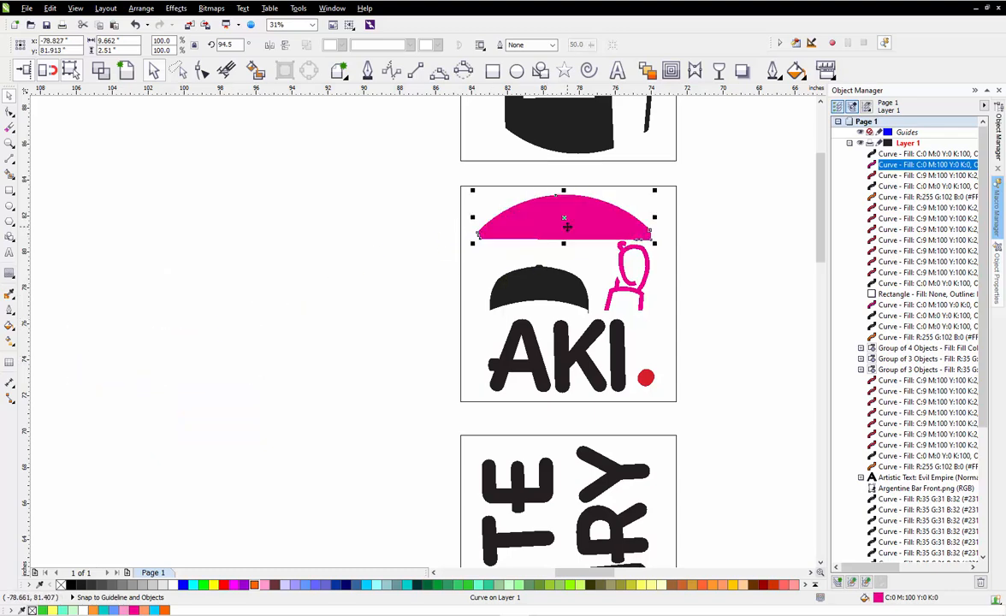
pyautogui.keyDown('shift'); pyautogui.click(675, 199); pyautogui.keyUp('shift')
pyautogui.press('c')
pyautogui.click(690, 230)
# Rotate the pink hand piece to 270° and position it beside the black cap, beneath the pink segment
pyautogui.scroll(1, 664, 232)
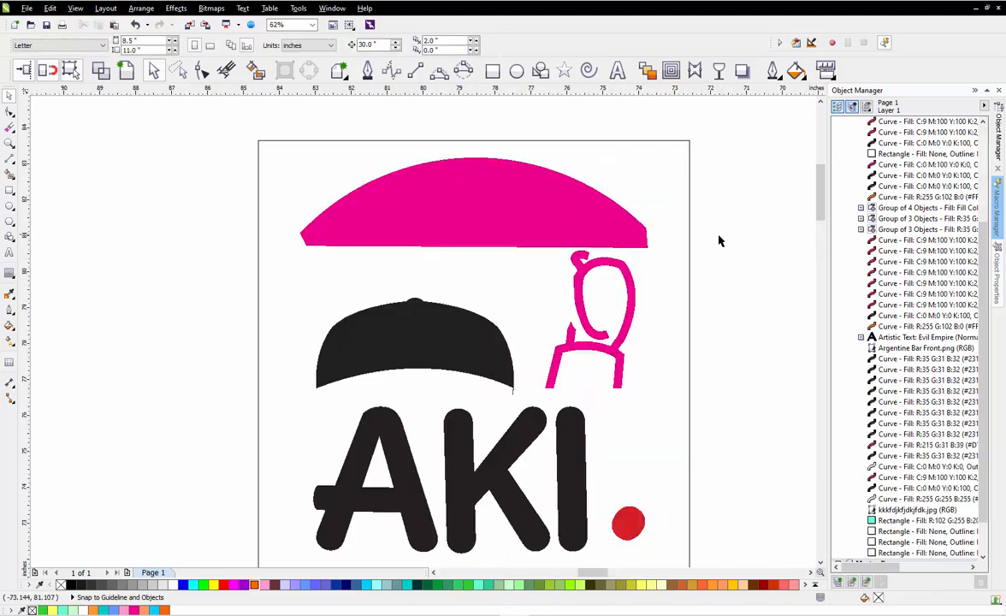
pyautogui.moveTo(719, 241); pyautogui.dragTo(532, 402)
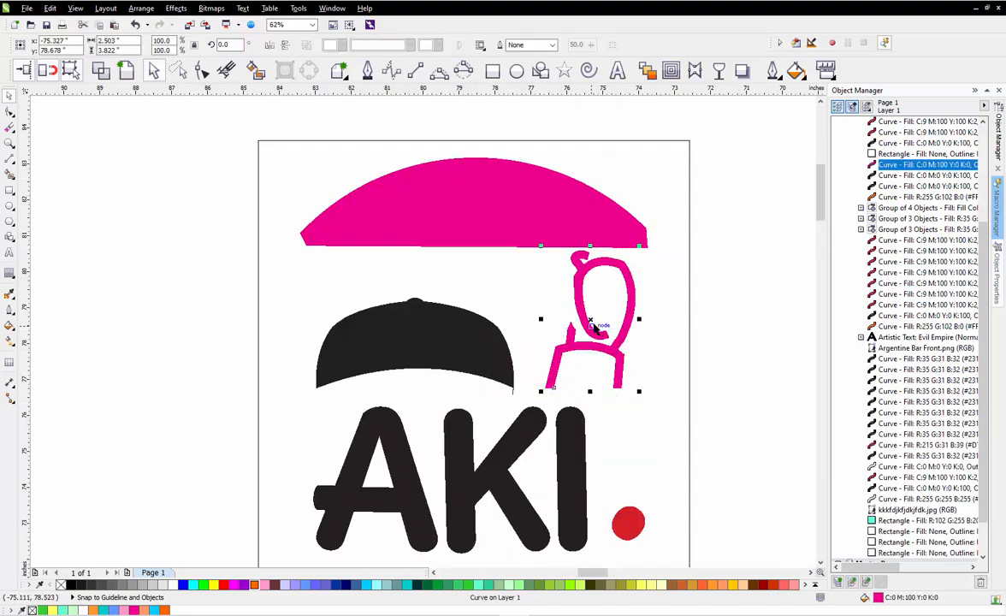
pyautogui.click(591, 323)
pyautogui.moveTo(643, 255); pyautogui.dragTo(652, 360)
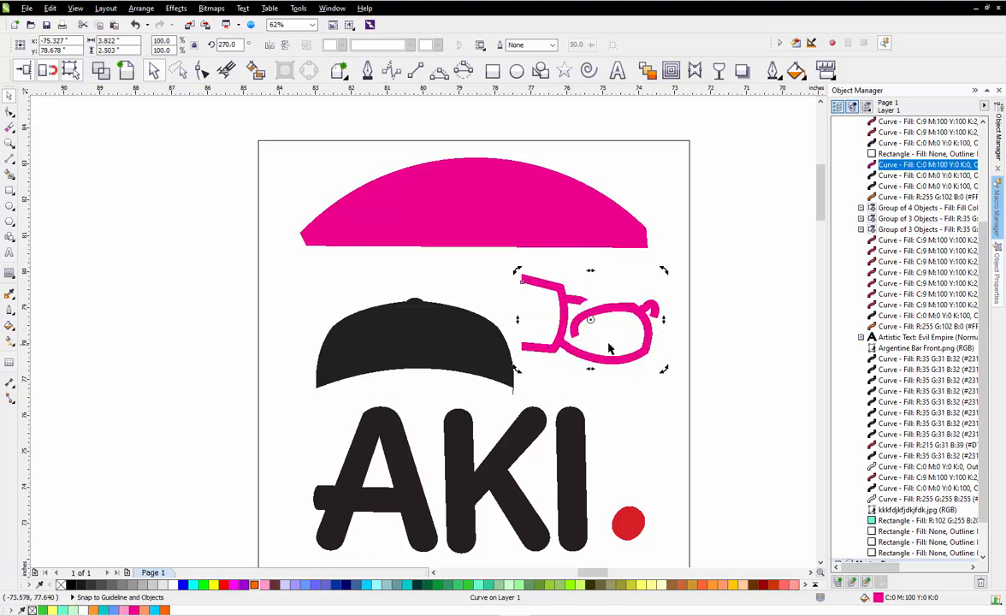
pyautogui.click(600, 313)
pyautogui.moveTo(608, 313); pyautogui.dragTo(620, 327)
pyautogui.click(723, 286)
# Delete the end nodes of the thin stray spike at the black cap's lower corner
pyautogui.scroll(-1, 463, 137)
pyautogui.scroll(8, 530, 308)
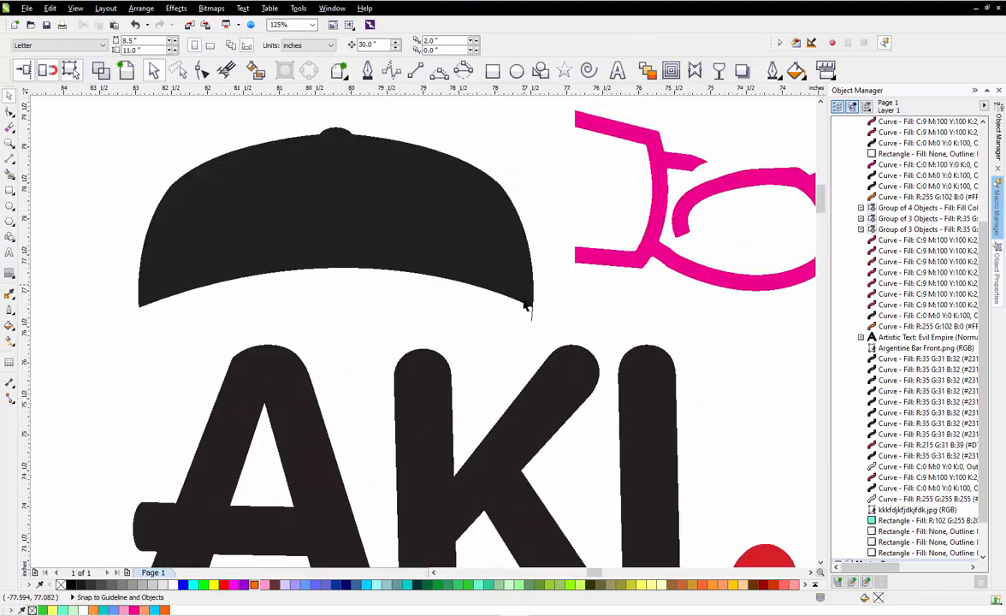
pyautogui.click(537, 274)
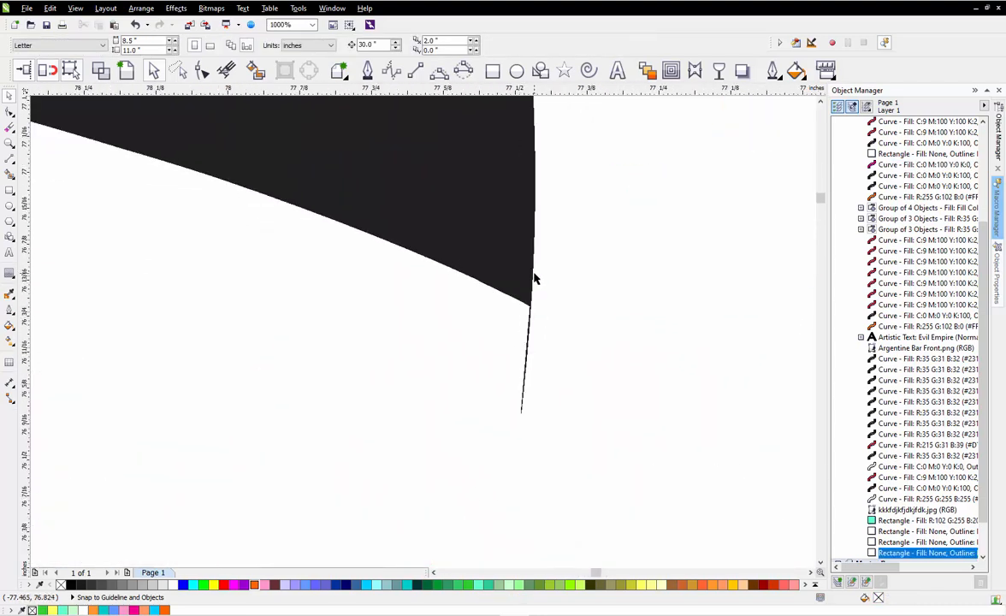
pyautogui.doubleClick(534, 282)
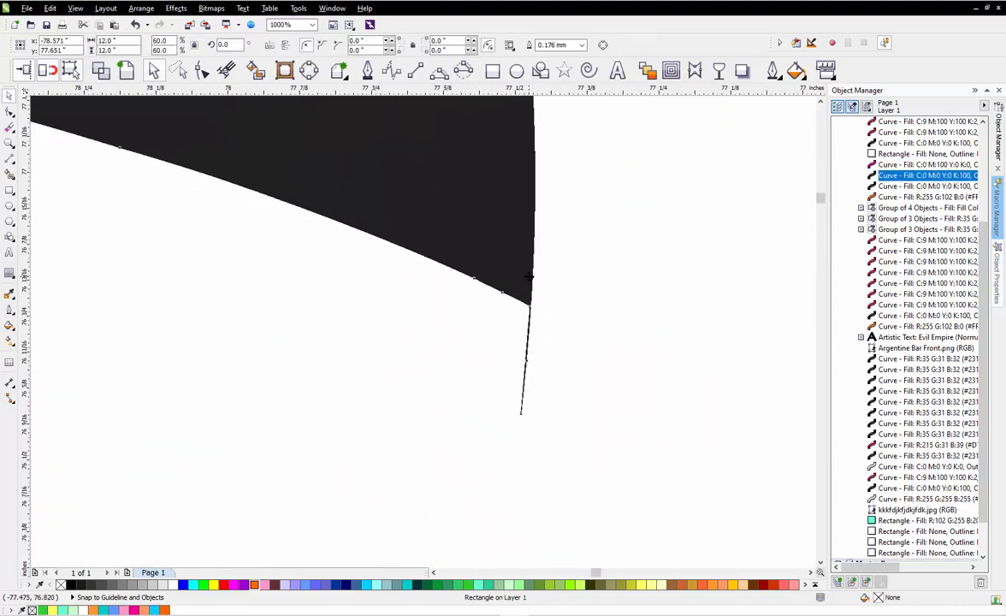
pyautogui.doubleClick(521, 413)
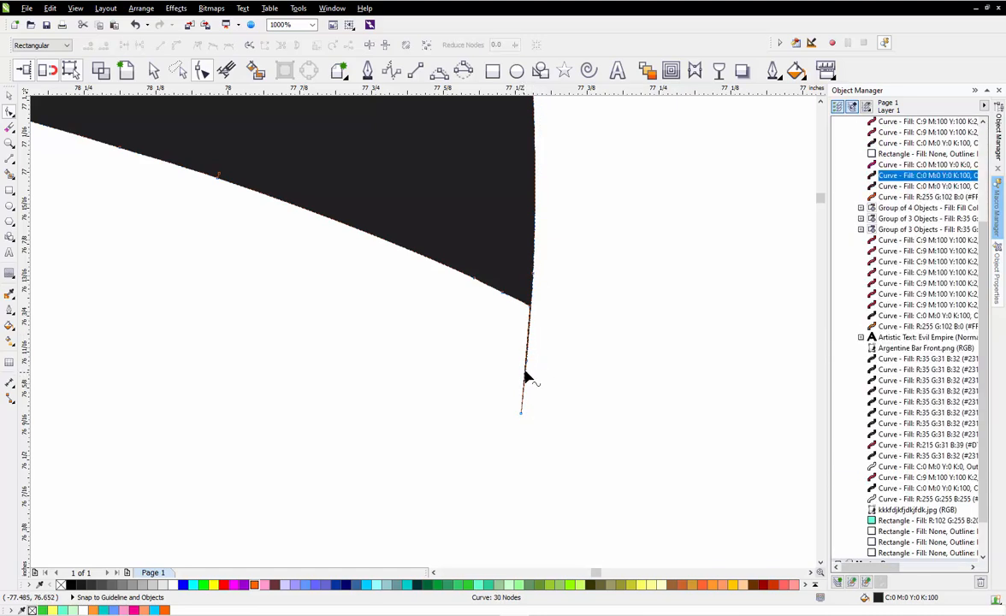
pyautogui.rightClick(524, 372)
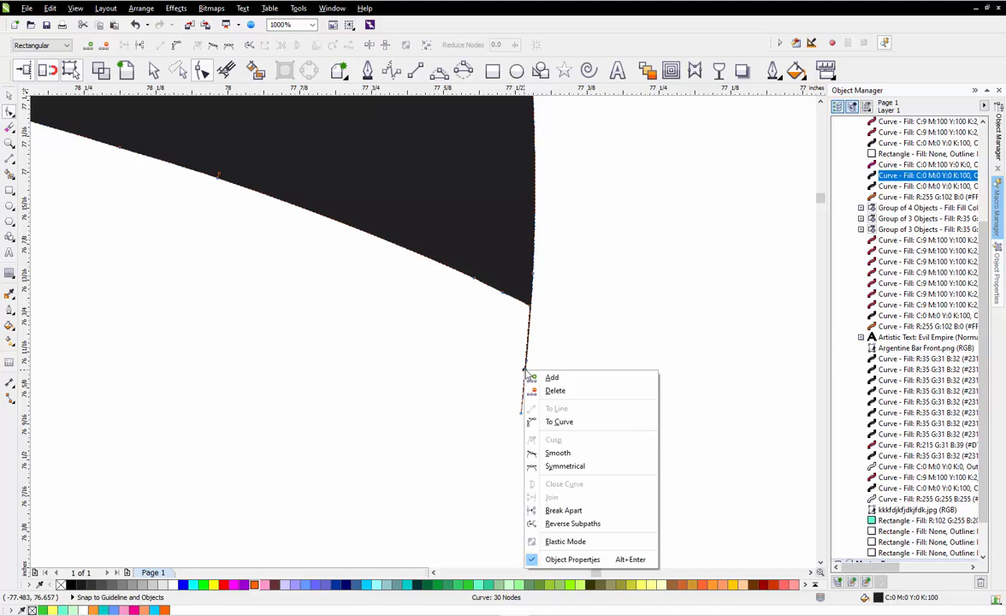
pyautogui.click(472, 396)
pyautogui.moveTo(474, 326); pyautogui.dragTo(565, 430)
pyautogui.press('Delete')
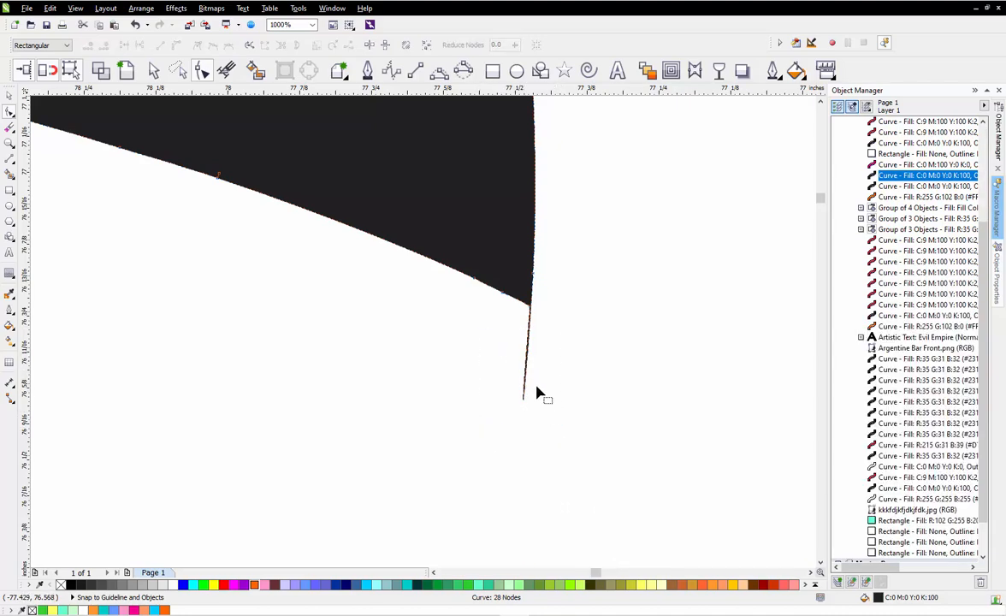
# Convert the remaining spike segment of the cap to a straight line, and inspect the cap's opposite lower corner
pyautogui.rightClick(527, 370)
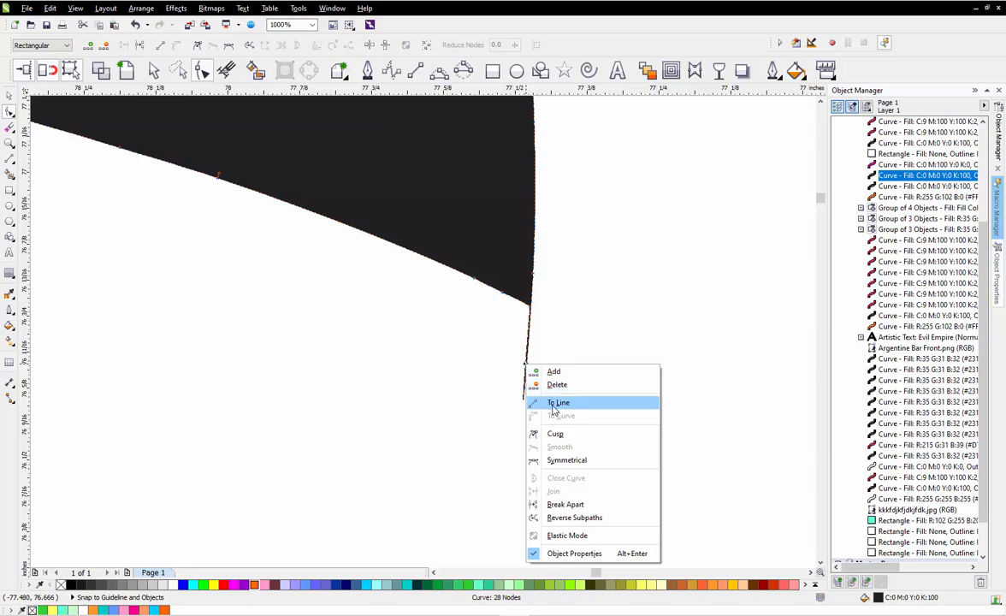
pyautogui.click(539, 399)
pyautogui.scroll(-3, 534, 320)
pyautogui.scroll(-2, 534, 320)
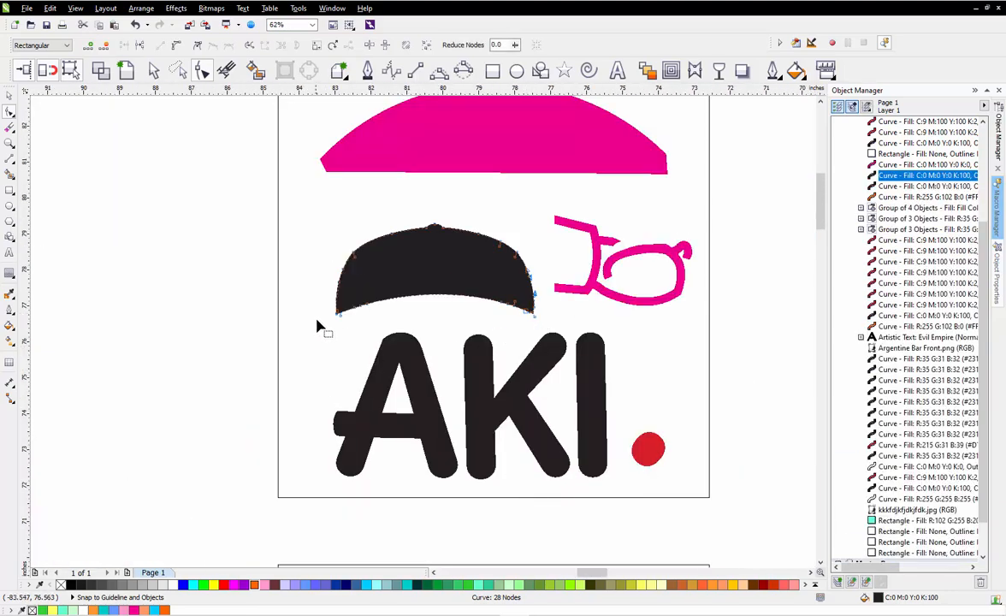
pyautogui.scroll(5, 342, 308)
pyautogui.press('space')
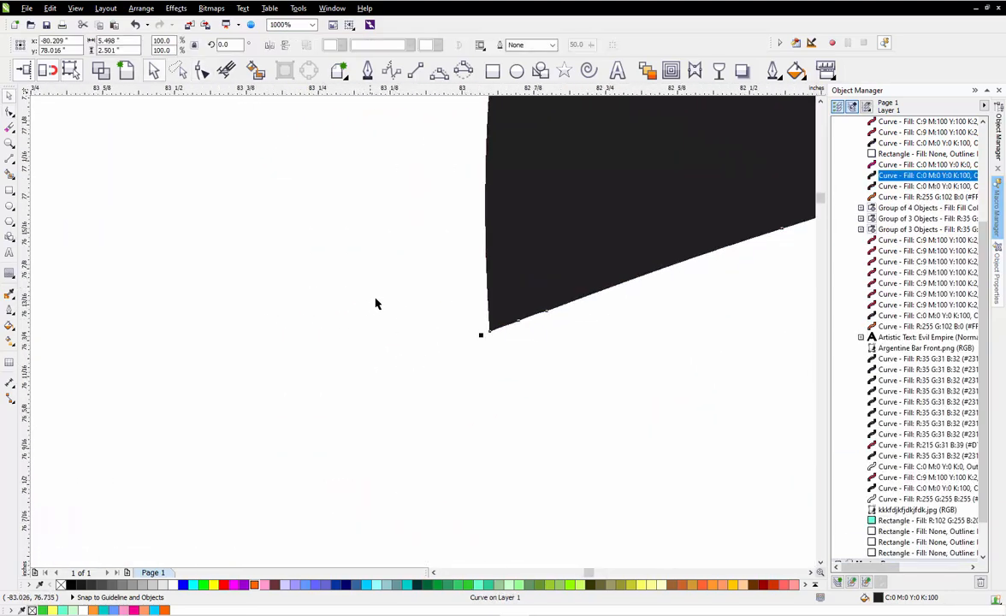
pyautogui.scroll(-5, 375, 304)
pyautogui.click(279, 295)
pyautogui.scroll(-1, 291, 286)
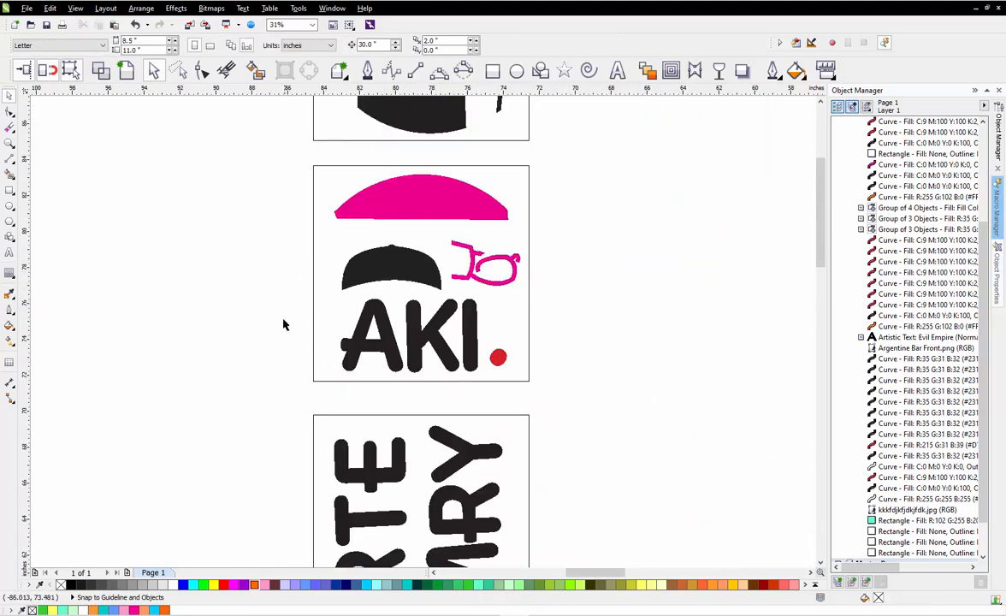
# Move the cap and hand pieces up toward the pink segment, and raise the AKI. lettering with its red dot
pyautogui.moveTo(285, 230); pyautogui.dragTo(568, 310)
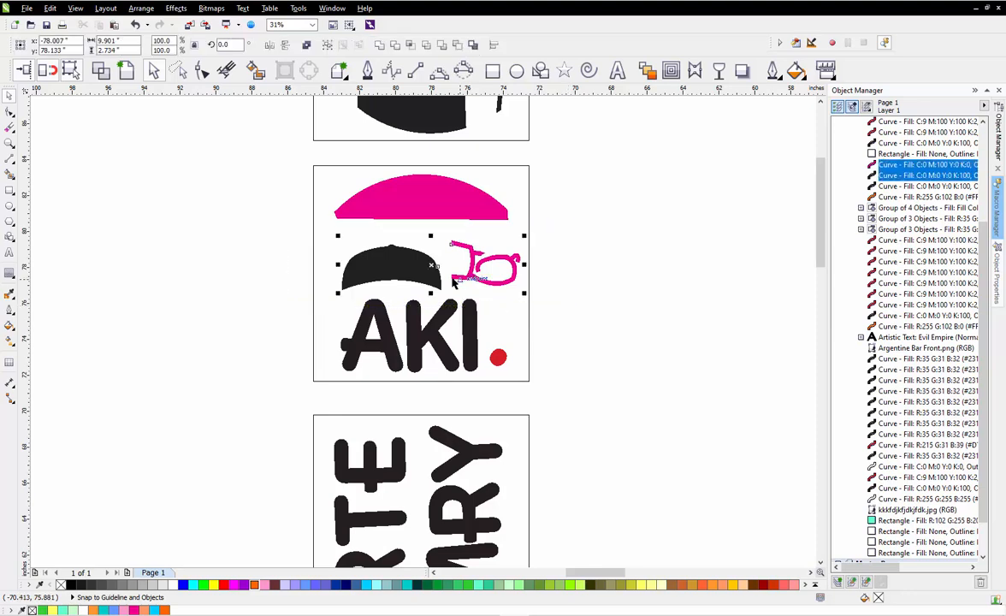
pyautogui.moveTo(406, 262); pyautogui.dragTo(406, 247)
pyautogui.click(243, 276)
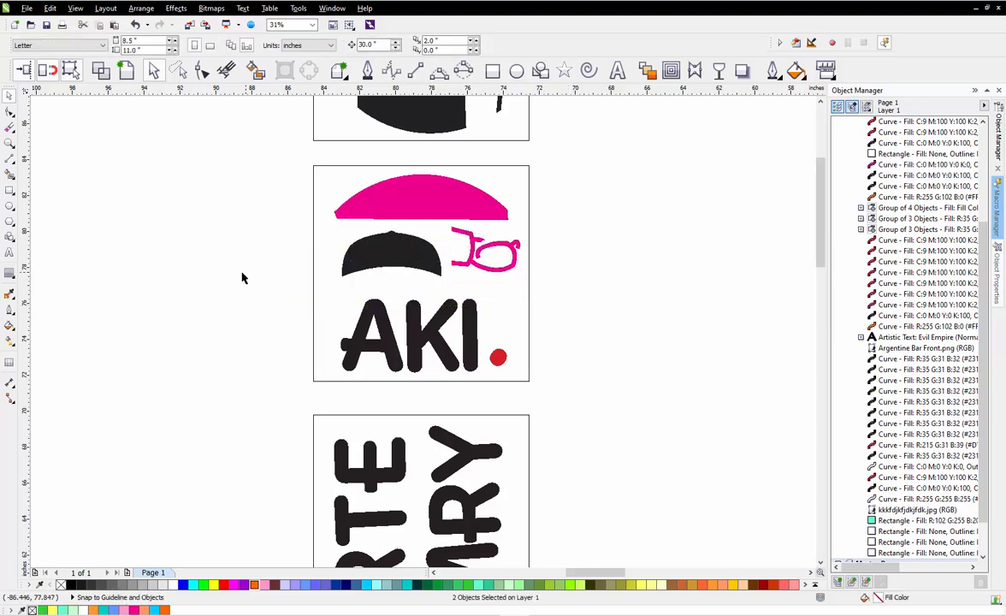
pyautogui.moveTo(242, 277); pyautogui.dragTo(513, 369)
pyautogui.moveTo(438, 361); pyautogui.dragTo(438, 348)
pyautogui.click(624, 255)
# Delete the black figure lying on the plain orange circle silhouette
pyautogui.scroll(-6, 623, 255)
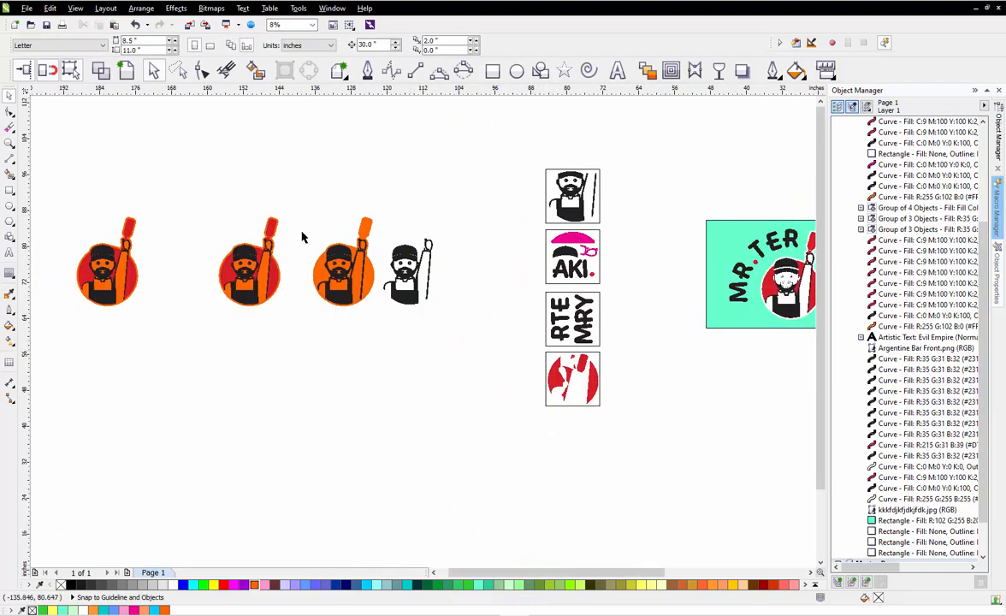
pyautogui.scroll(6, 342, 242)
pyautogui.click(351, 305)
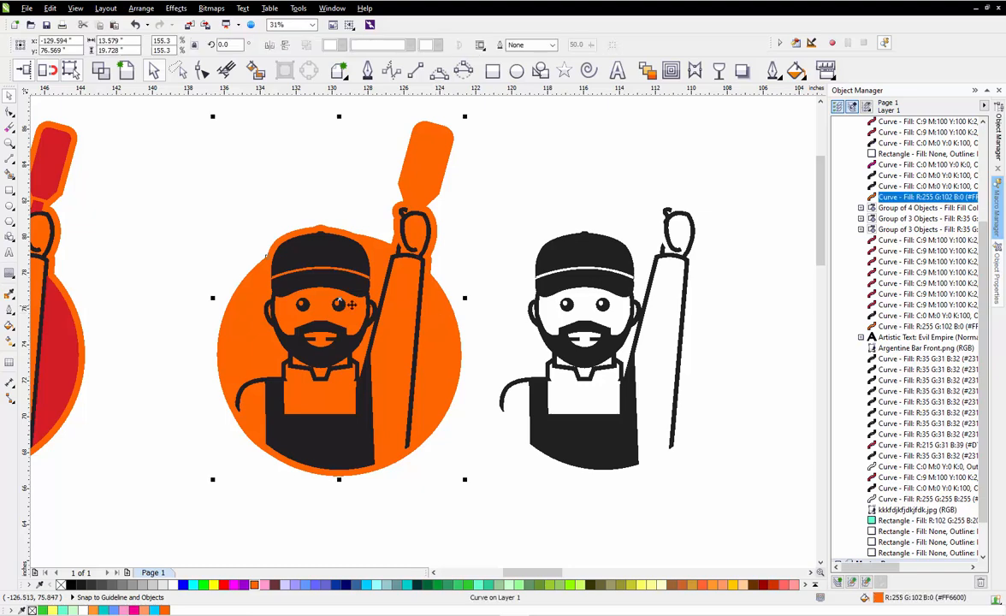
pyautogui.click(334, 255)
pyautogui.press('Delete')
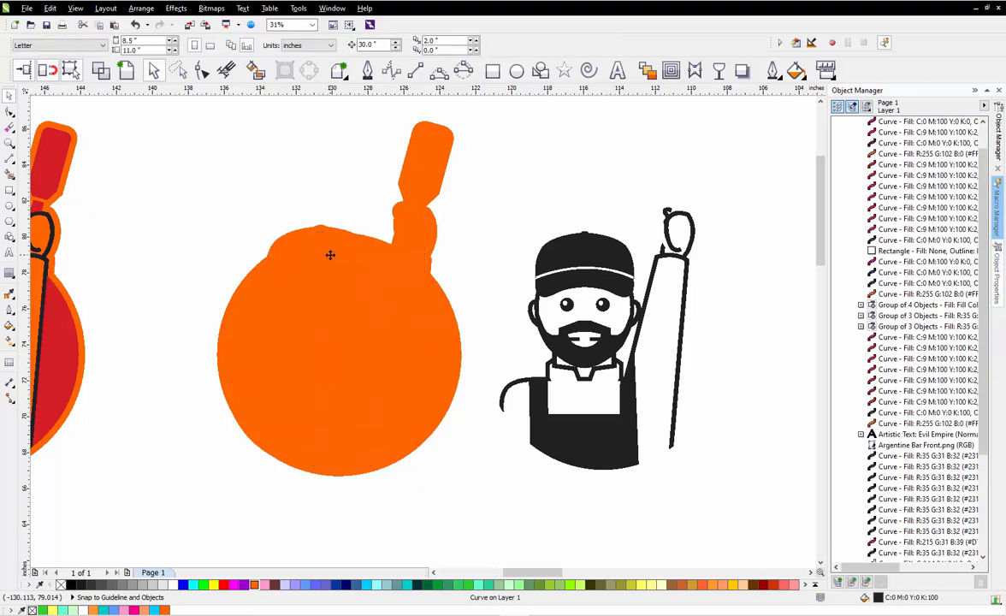
# Move the orange silhouette and the separate black figure together horizontally toward the squares of cut pieces
pyautogui.scroll(-6, 332, 258)
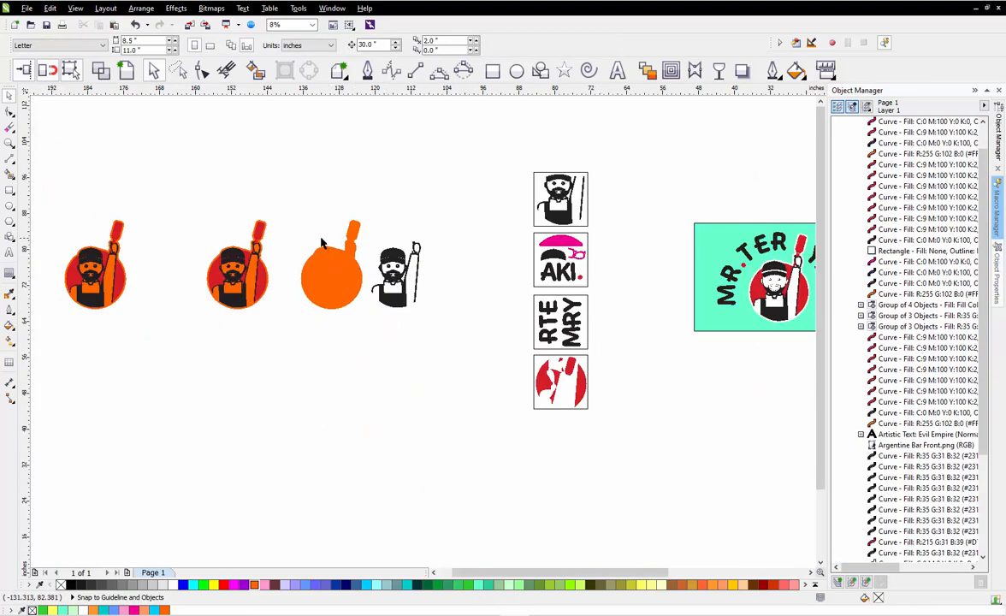
pyautogui.scroll(1, 298, 247)
pyautogui.scroll(-1, 410, 271)
pyautogui.moveTo(492, 193); pyautogui.dragTo(365, 362)
pyautogui.moveTo(400, 304); pyautogui.dragTo(469, 304)
pyautogui.click(403, 380)
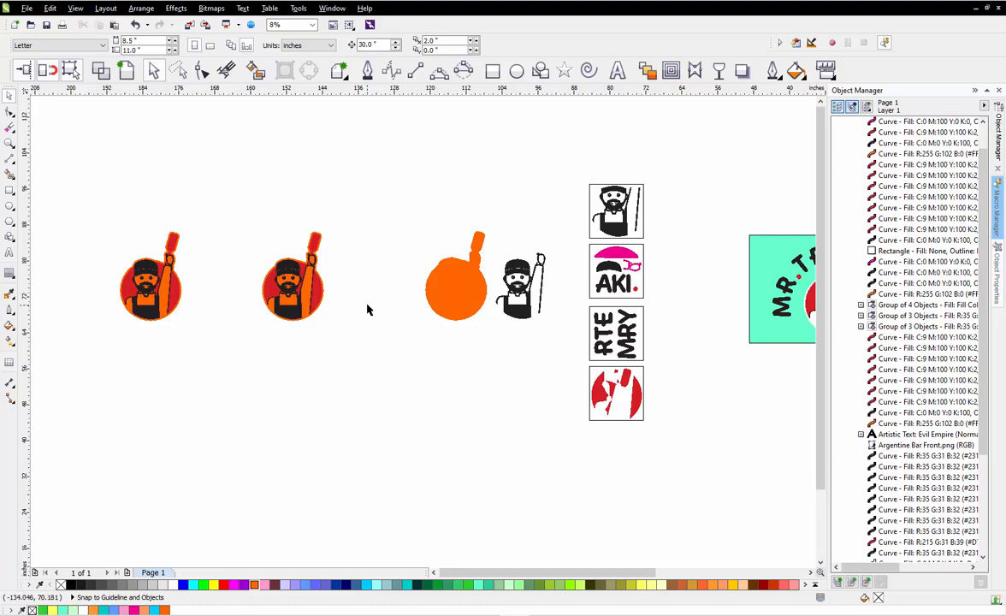
# Delete the two leftover orange, red and black copies of the logo figure
pyautogui.moveTo(353, 226); pyautogui.dragTo(52, 359)
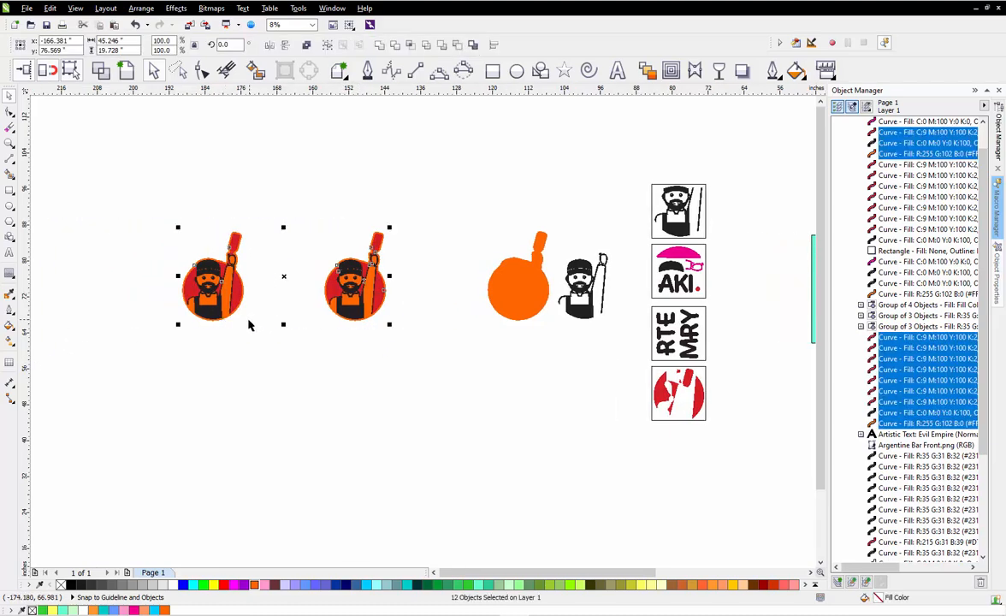
pyautogui.press('Delete')
pyautogui.scroll(-1, 277, 290)
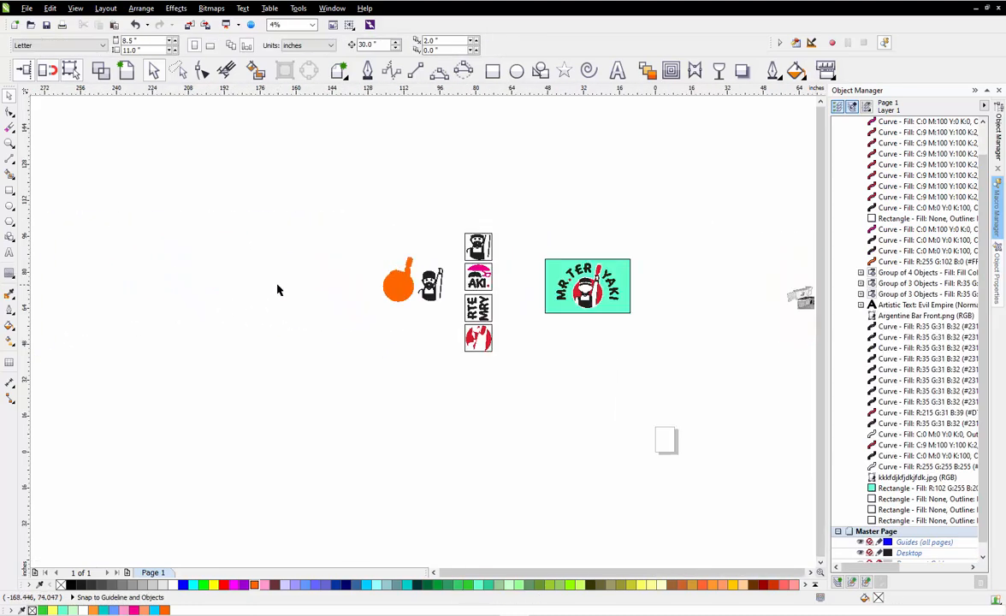
# Place a horizontal guideline along the lower edge of the teal rectangle behind the full logo
pyautogui.scroll(2, 637, 267)
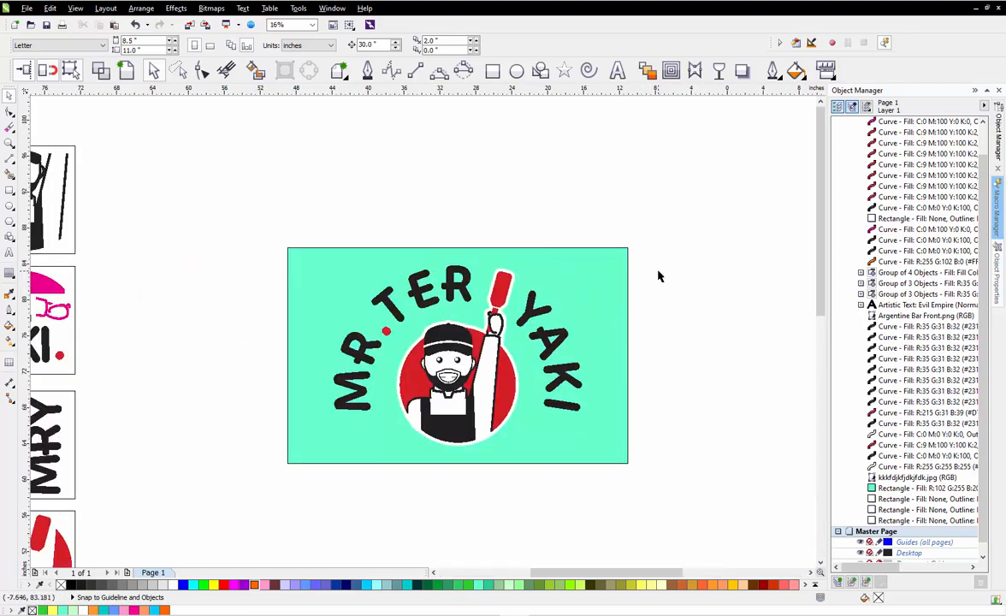
pyautogui.scroll(-1, 673, 229)
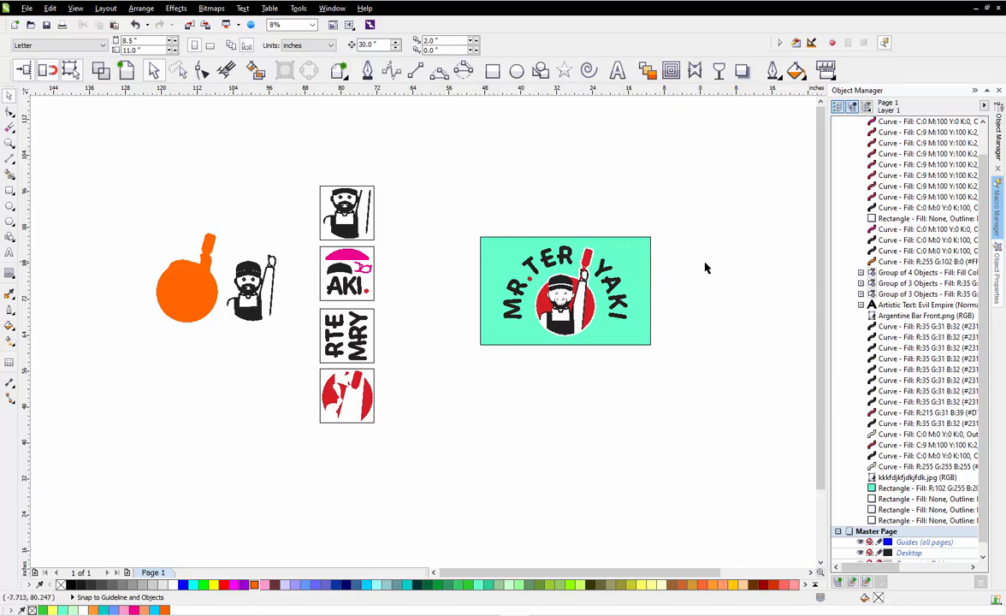
pyautogui.scroll(1, 653, 265)
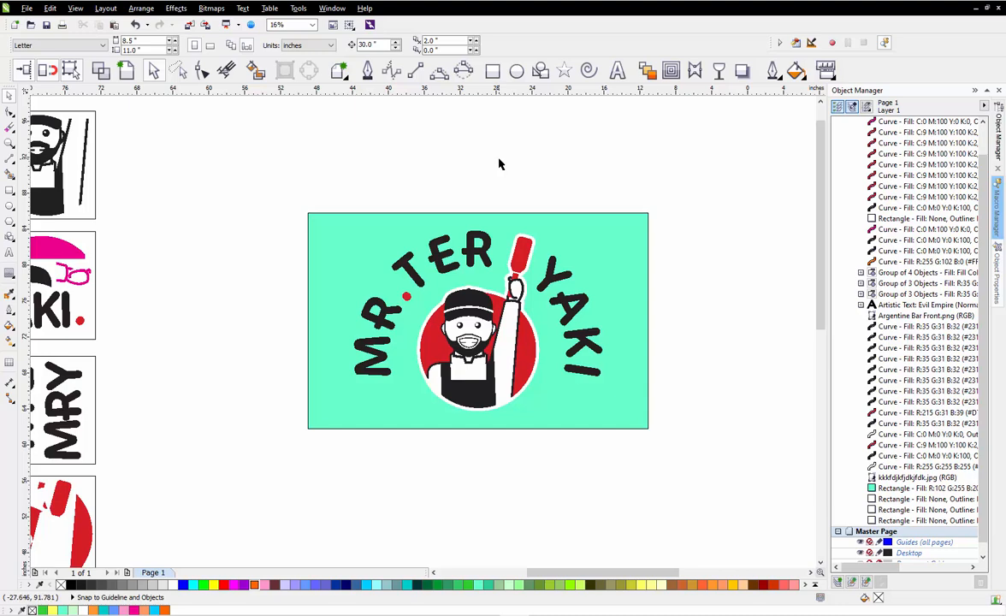
pyautogui.moveTo(502, 97); pyautogui.dragTo(619, 428)
pyautogui.click(700, 407)
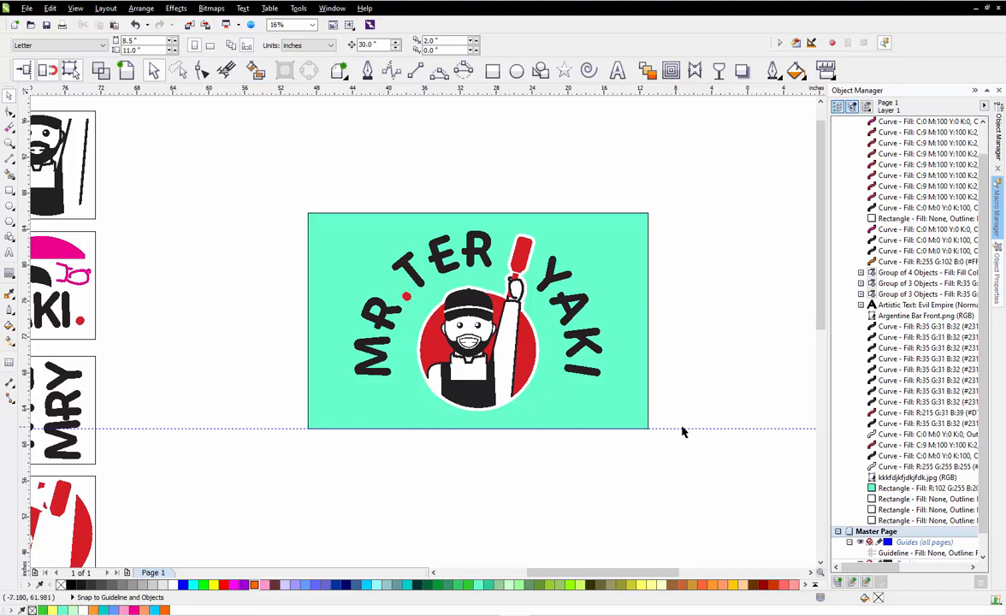
# Set the nudge distance to 1 inch and raise the guideline 5 inches above the teal rectangle's lower edge
pyautogui.click(366, 45)
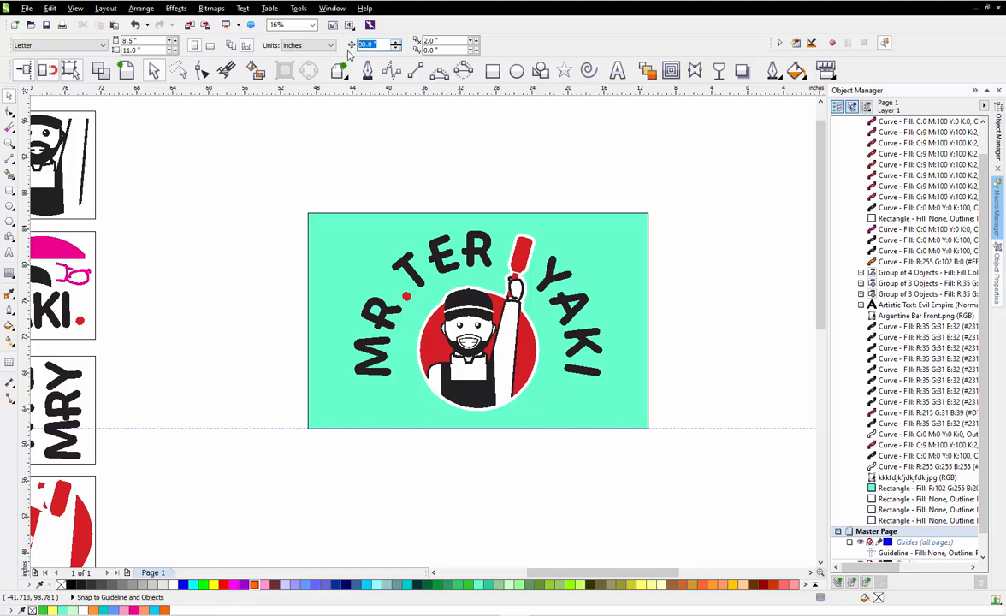
pyautogui.write('1')
pyautogui.press('Return')
pyautogui.click(687, 428)
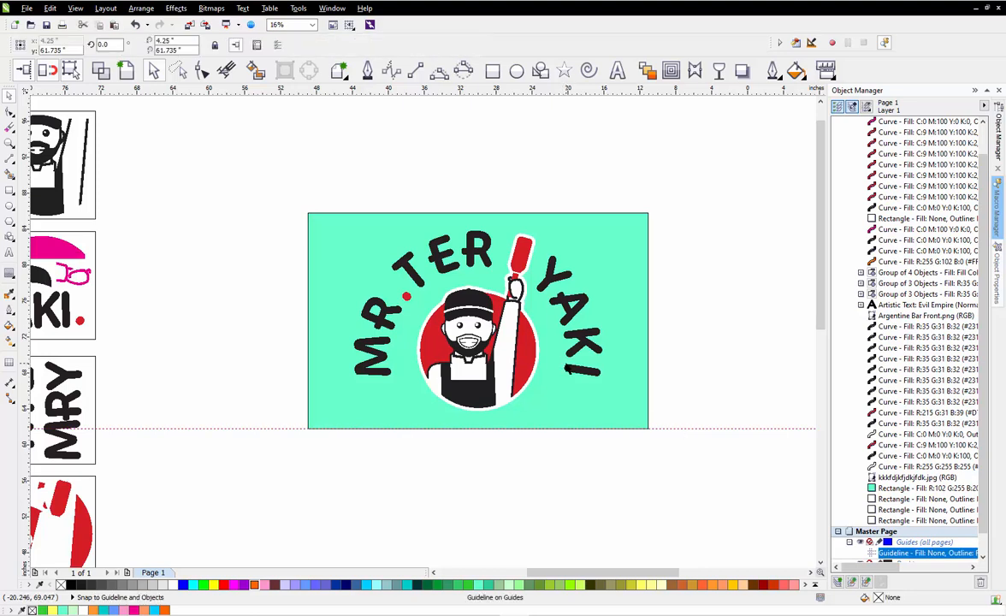
pyautogui.press('Up')
pyautogui.press('Up')
pyautogui.press('Up')
pyautogui.press('Up')
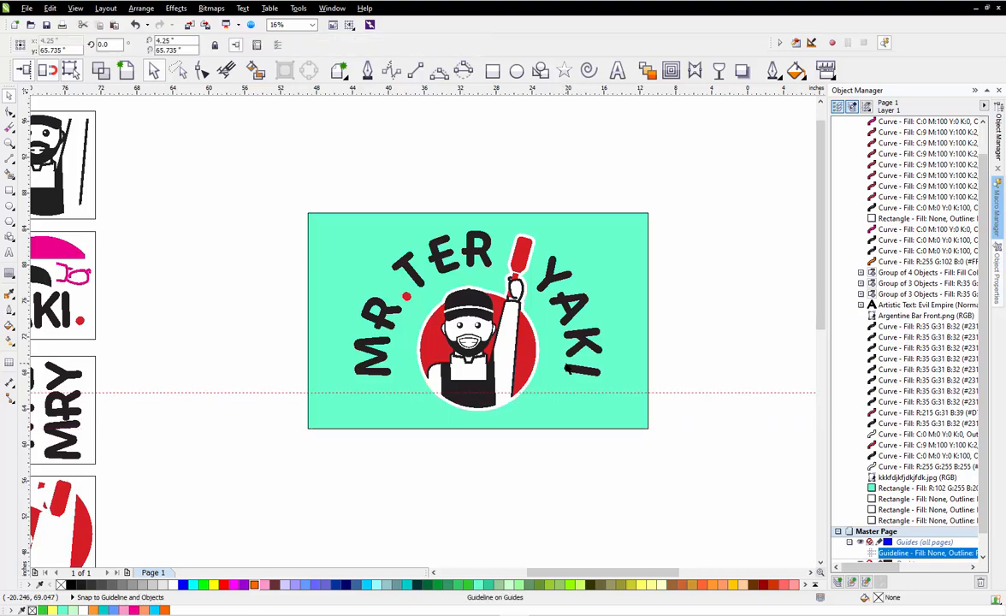
pyautogui.press('Up')
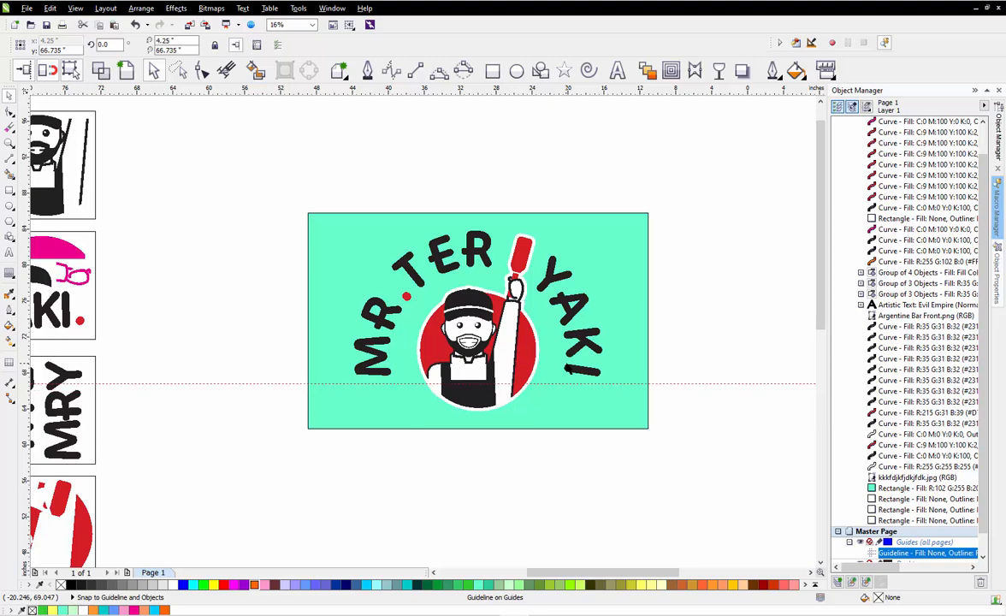
# Draw a rectangle about 3.15 by 5 inches between the guideline and the teal rectangle's lower corner, and delete it
pyautogui.click(493, 70)
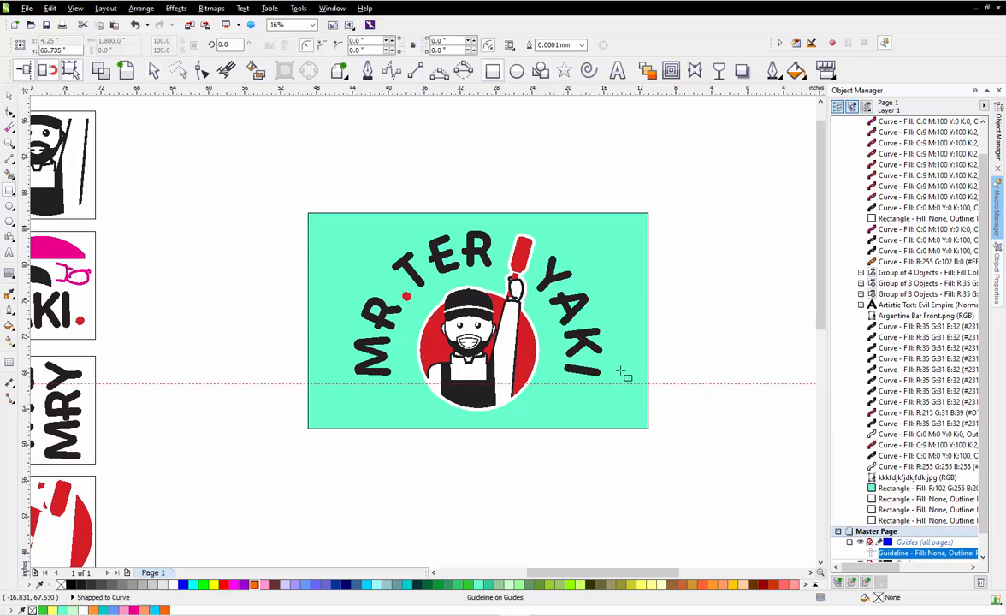
pyautogui.moveTo(619, 382); pyautogui.dragTo(651, 430)
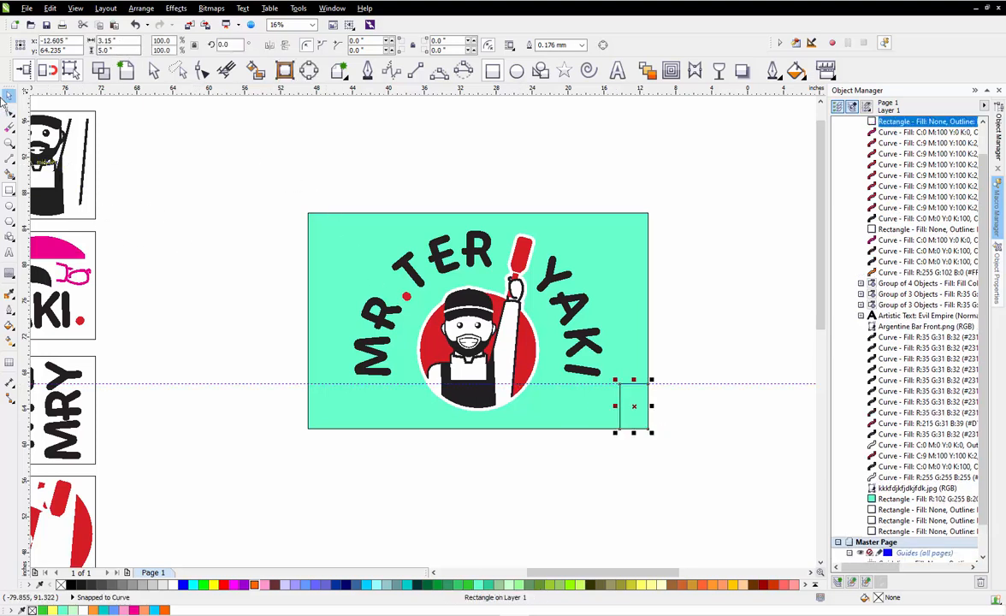
pyautogui.press('Delete')
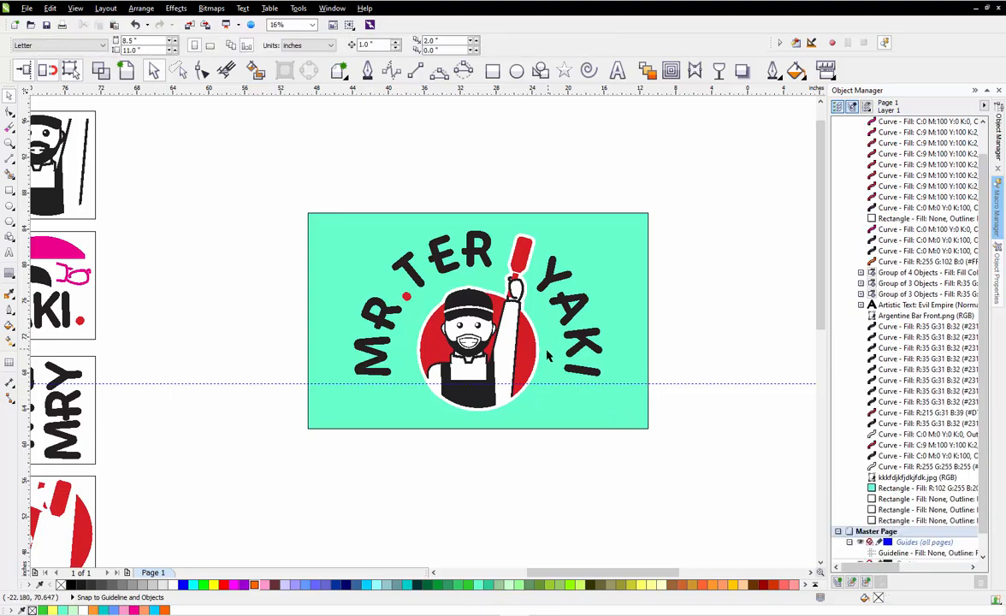
# Draw an unfilled ellipse about 23.6 by 17.5 inches over the logo, roughly following the arched MR.TERIYAKI lettering
pyautogui.click(517, 71)
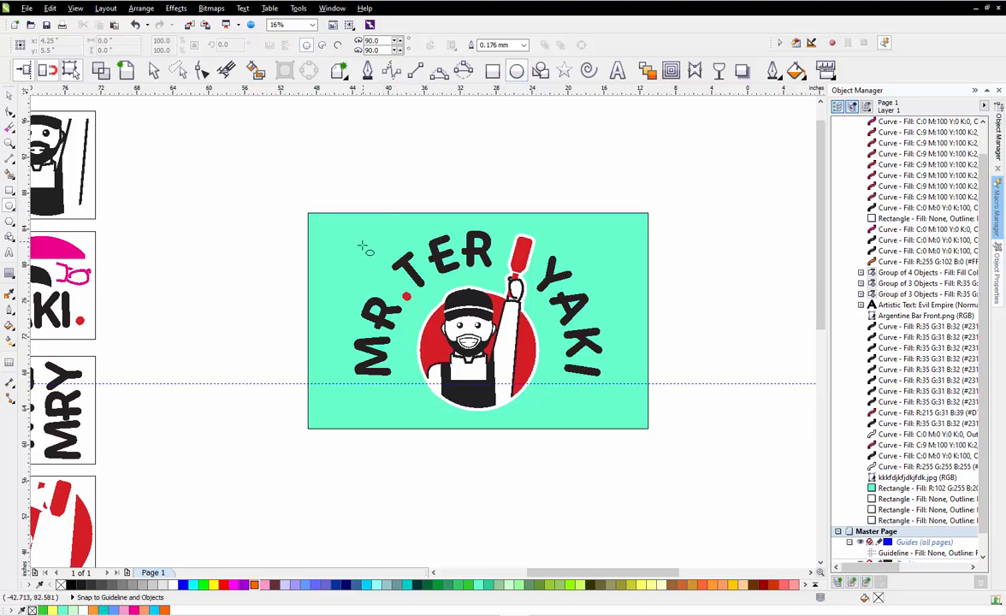
pyautogui.moveTo(365, 245); pyautogui.dragTo(575, 402)
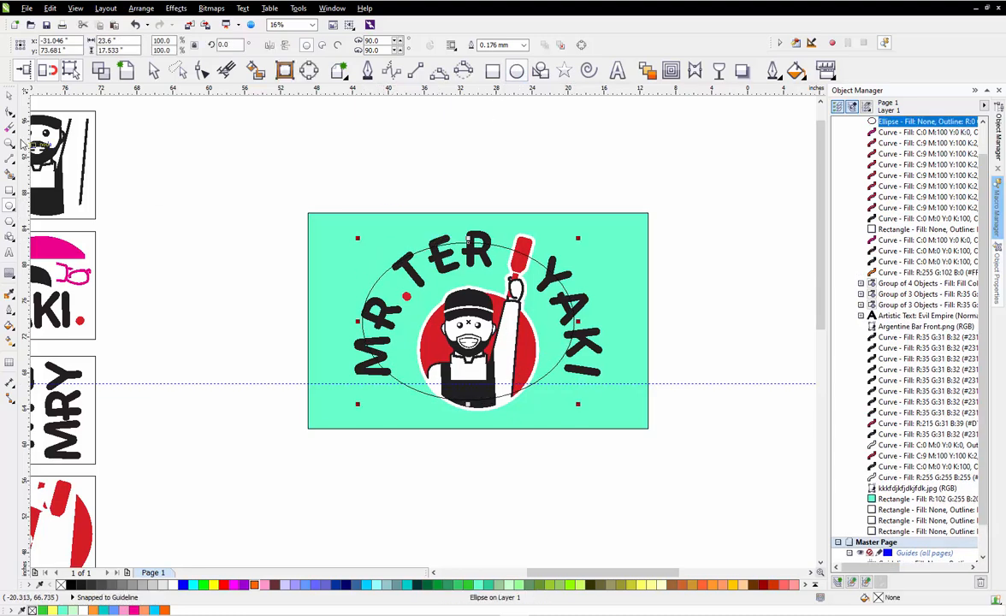
pyautogui.click(8, 92)
# Stretch the ellipse downward past the teal rectangle and lower its upper edge, giving it a height of about 22 inches
pyautogui.scroll(2, 492, 413)
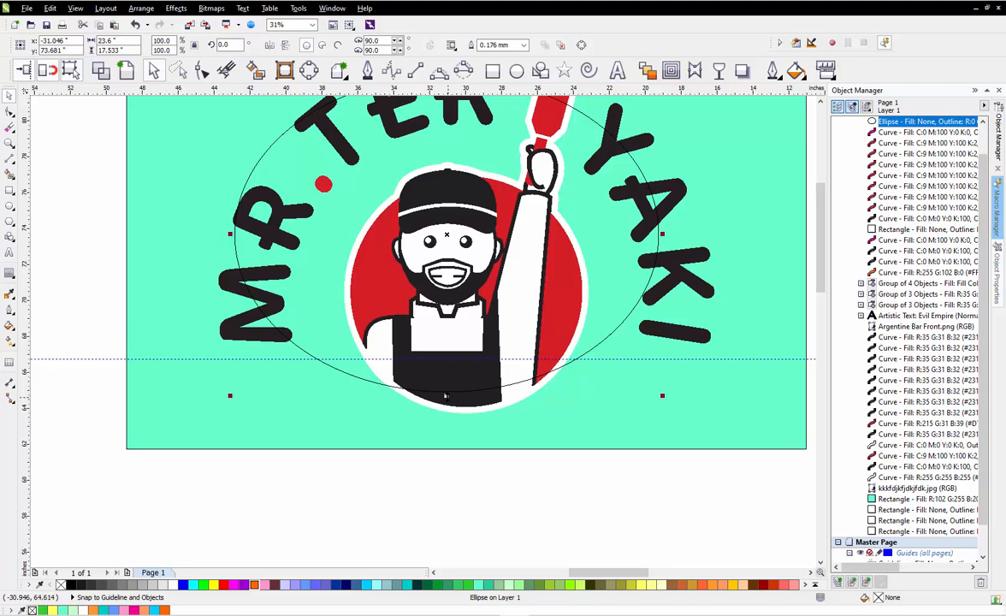
pyautogui.moveTo(445, 396); pyautogui.dragTo(445, 505)
pyautogui.scroll(-2, 484, 342)
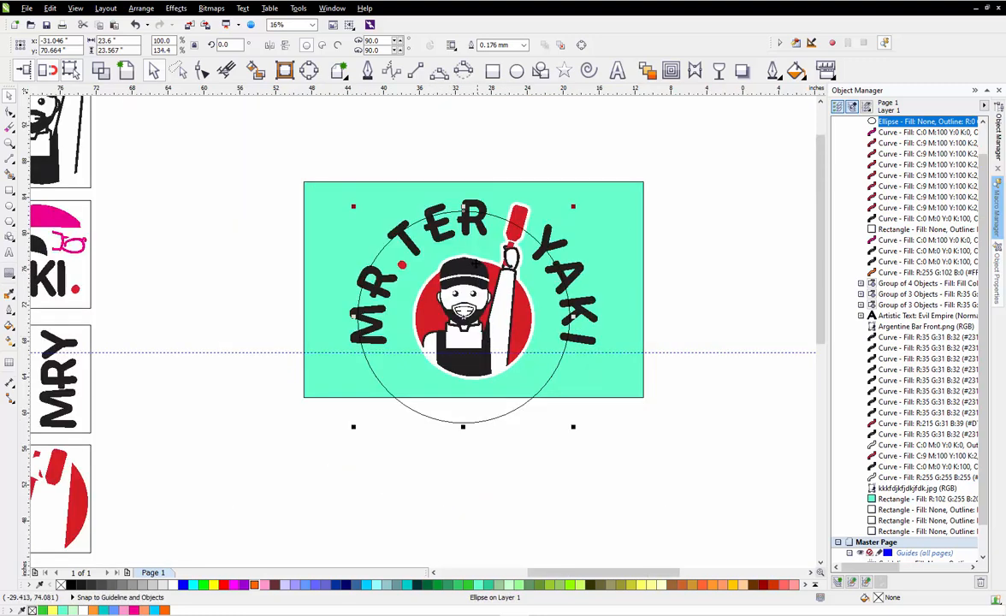
pyautogui.scroll(2, 474, 265)
pyautogui.moveTo(417, 144); pyautogui.dragTo(451, 188)
pyautogui.scroll(-1, 484, 166)
pyautogui.scroll(1, 413, 258)
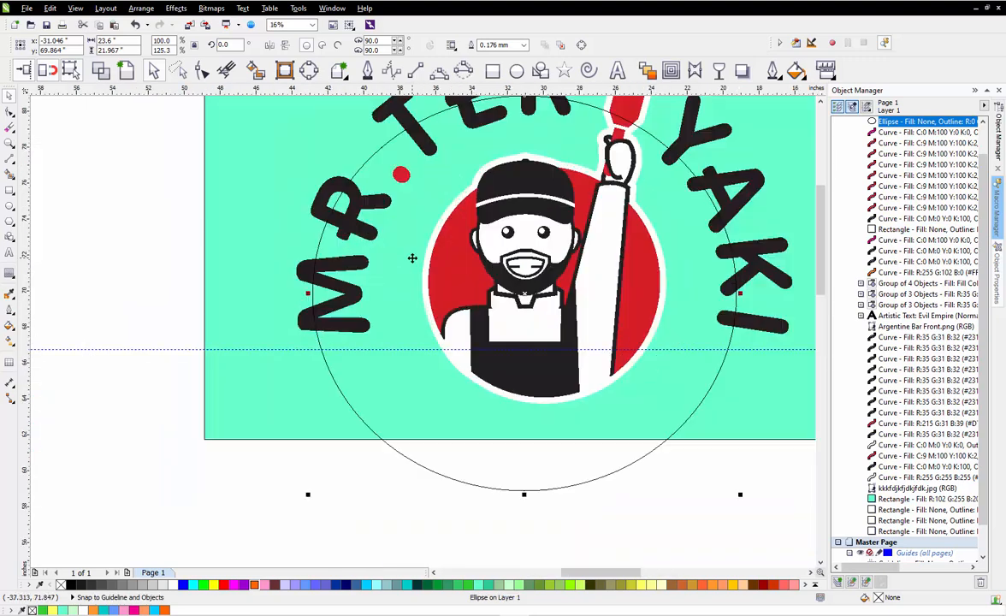
# Narrow the ellipse from its left side and adjust its upper corner, giving a size of about 21.3 by 22.1 inches
pyautogui.moveTo(308, 294); pyautogui.dragTo(351, 296)
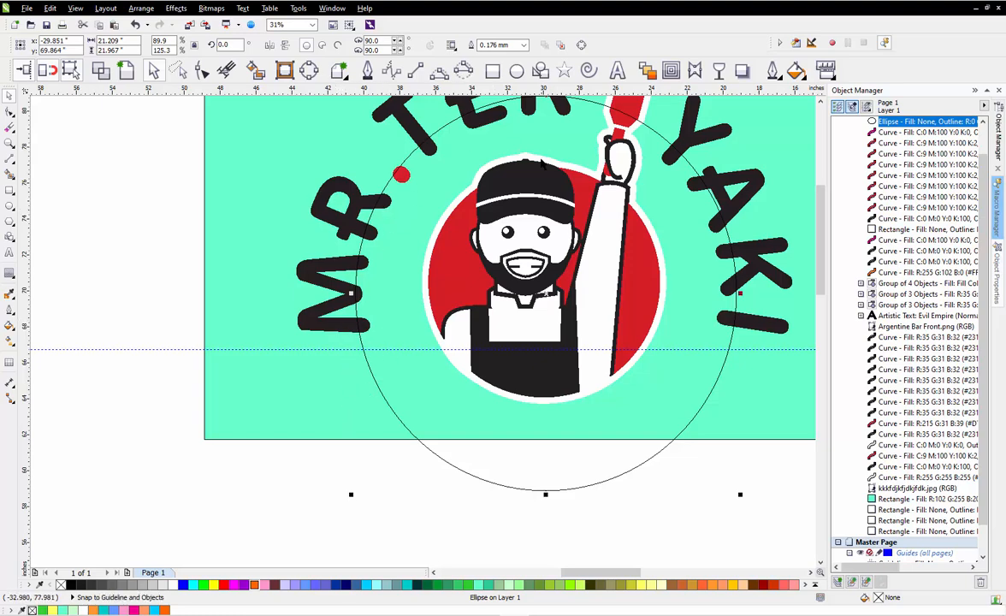
pyautogui.scroll(-1, 401, 229)
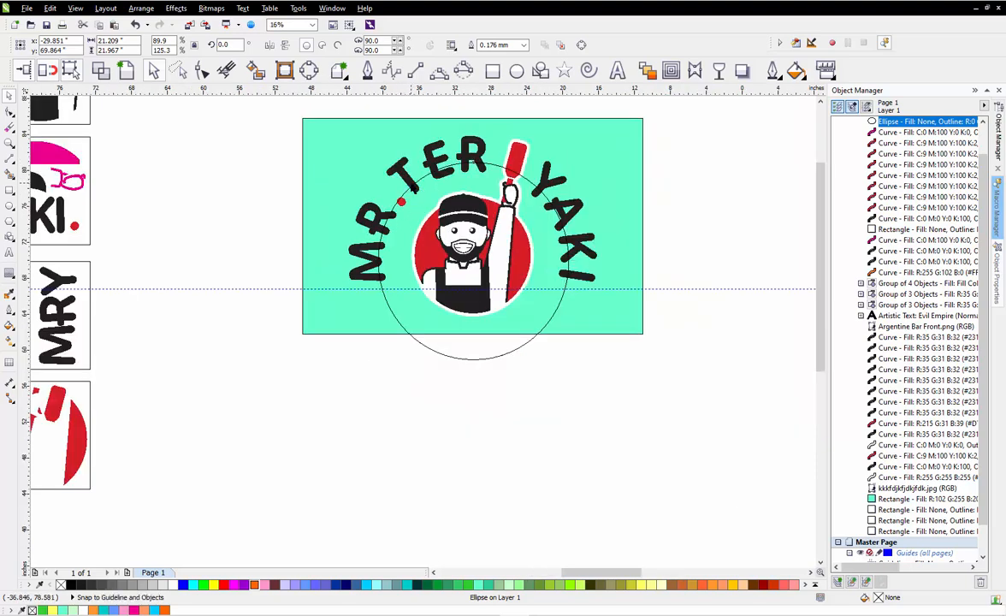
pyautogui.scroll(1, 411, 183)
pyautogui.moveTo(341, 139); pyautogui.dragTo(299, 143)
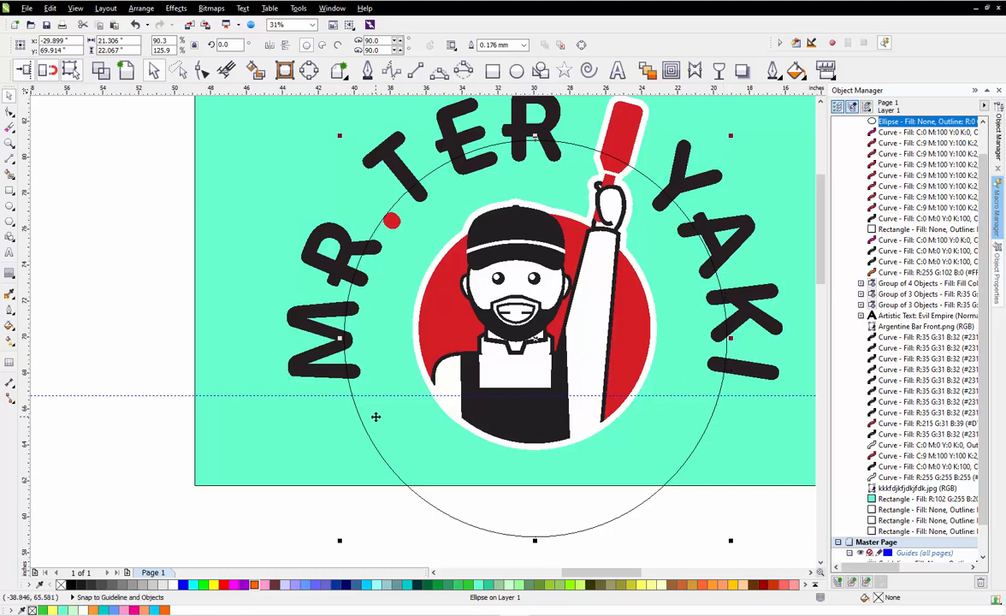
pyautogui.scroll(-1, 376, 417)
pyautogui.scroll(1, 503, 398)
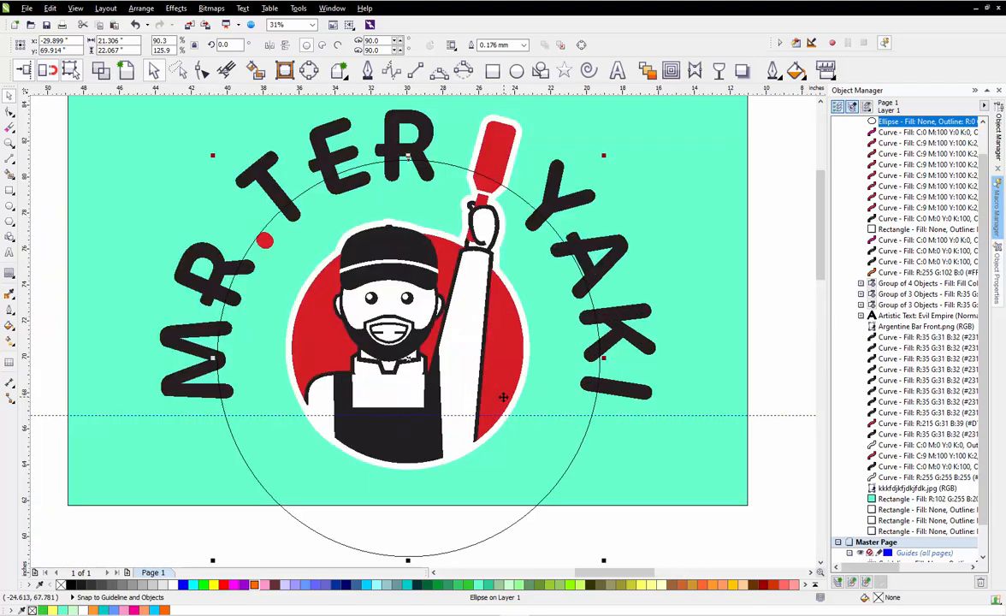
# Draw a rectangle about 43.25 by 18.35 inches with its upper edge on the guideline, covering the lower part of the ellipse
pyautogui.click(492, 71)
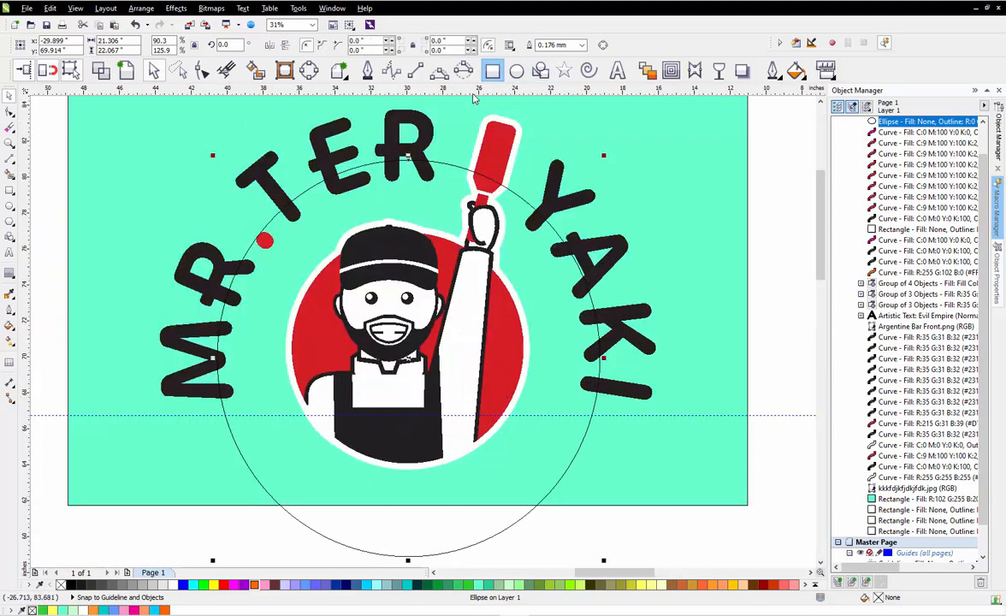
pyautogui.scroll(-2, 347, 188)
pyautogui.moveTo(251, 330); pyautogui.dragTo(445, 246)
pyautogui.scroll(1, 348, 206)
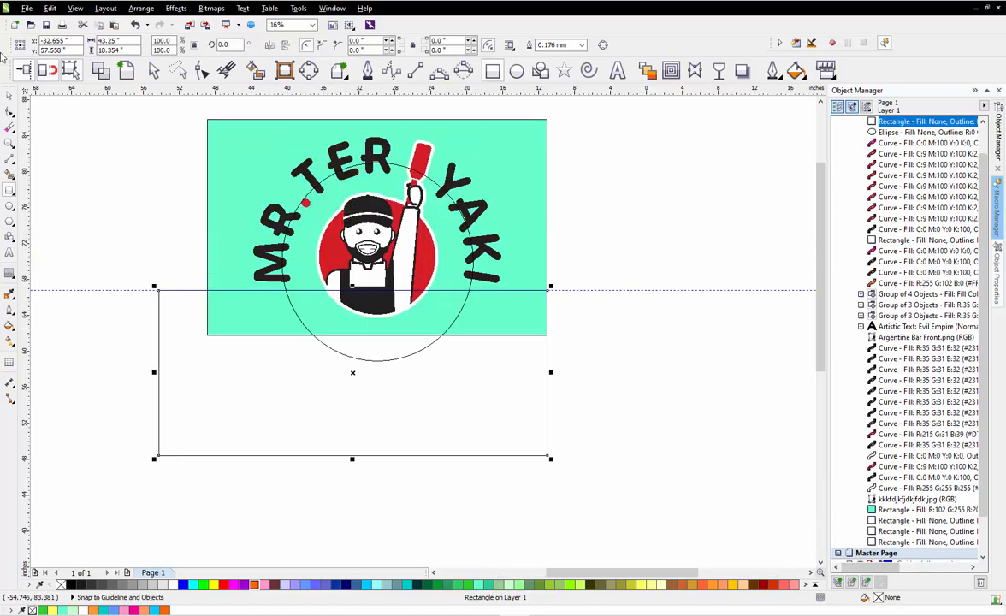
# Trim away the part of the ellipse below the guideline with the new rectangle, and delete the rectangle
pyautogui.click(9, 97)
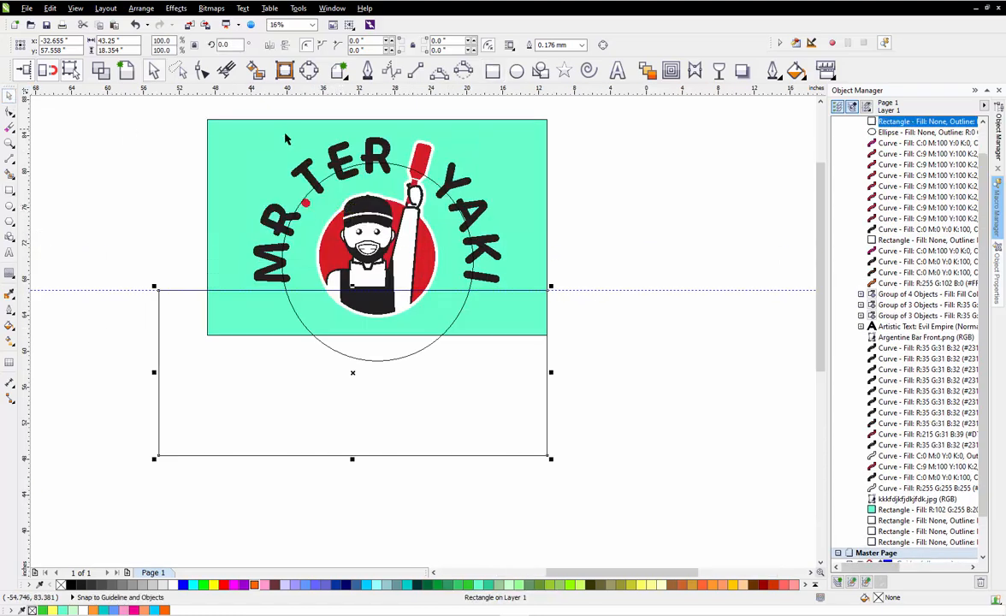
pyautogui.keyDown('shift'); pyautogui.click(309, 195); pyautogui.keyUp('shift')
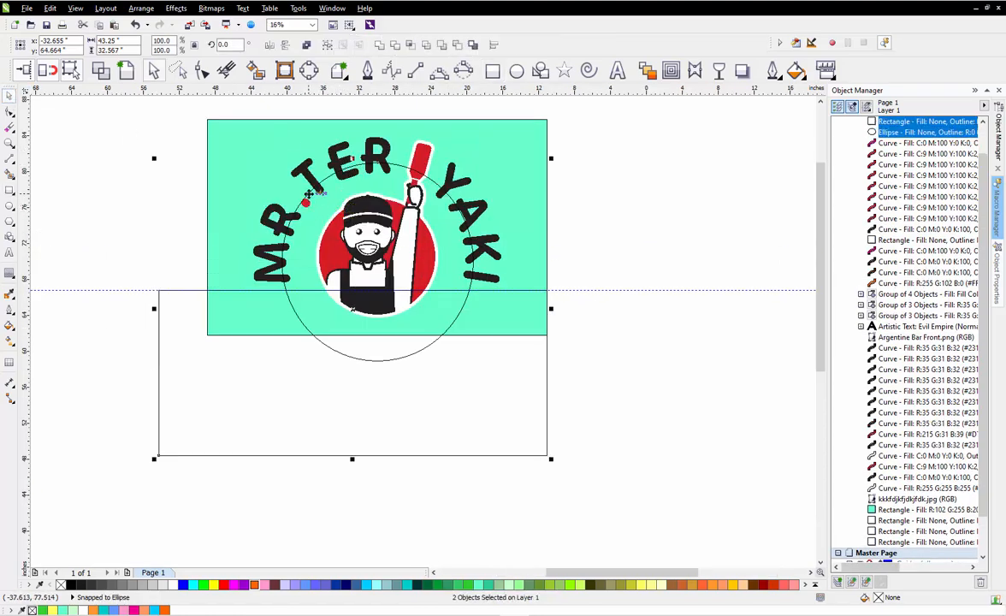
pyautogui.click(394, 43)
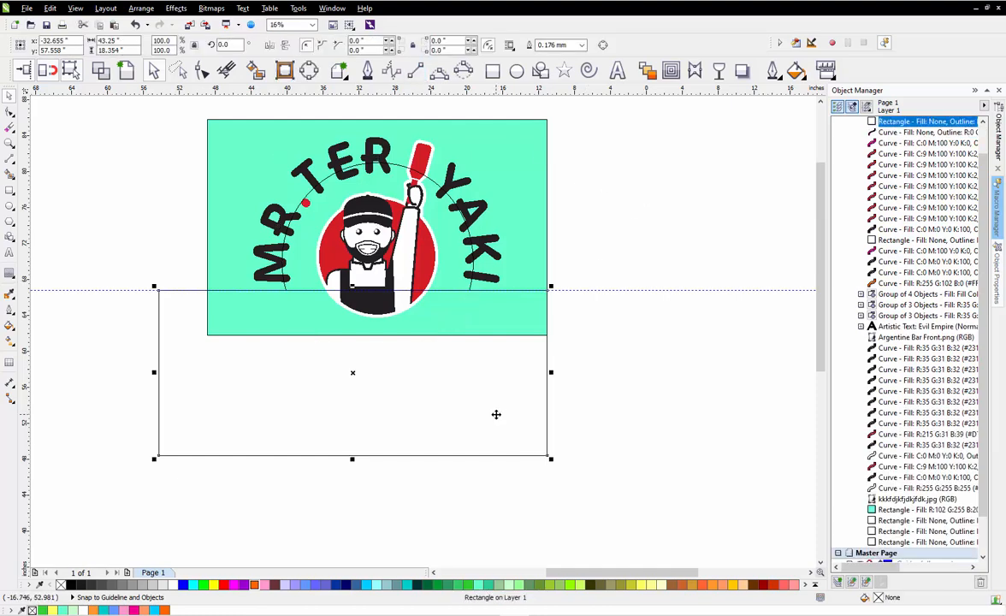
pyautogui.press('Delete')
pyautogui.scroll(2, 331, 180)
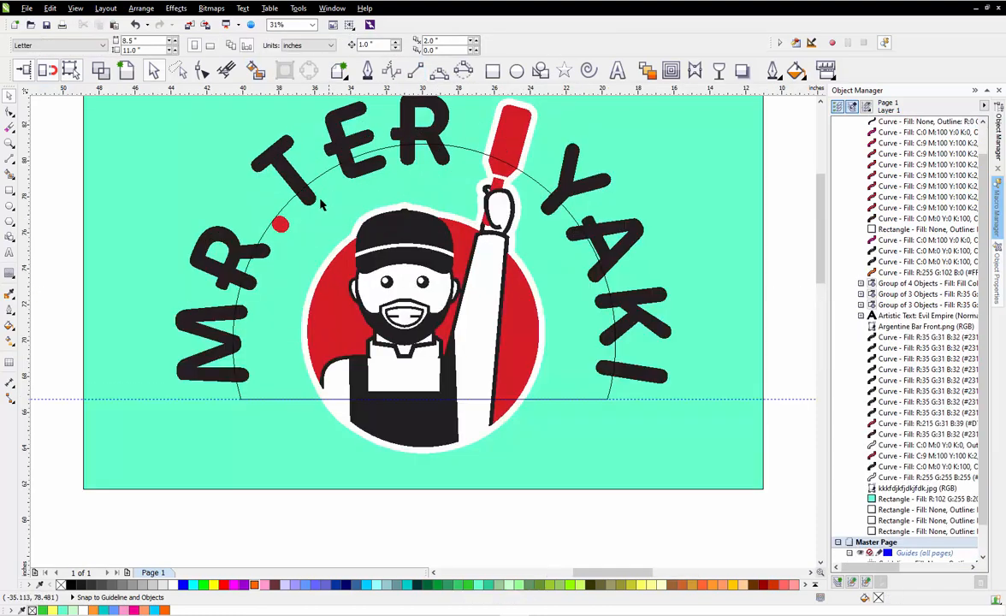
# Fill the arch shape with light yellow (#FFFF66) and order it directly behind the mascot's white backing, in front of the teal rectangle
pyautogui.click(319, 199)
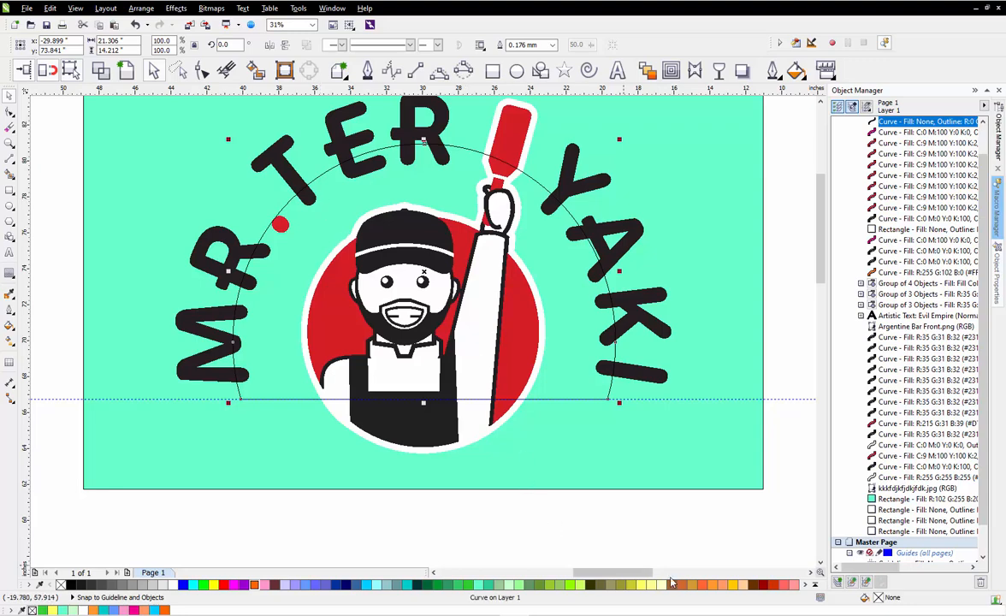
pyautogui.click(641, 585)
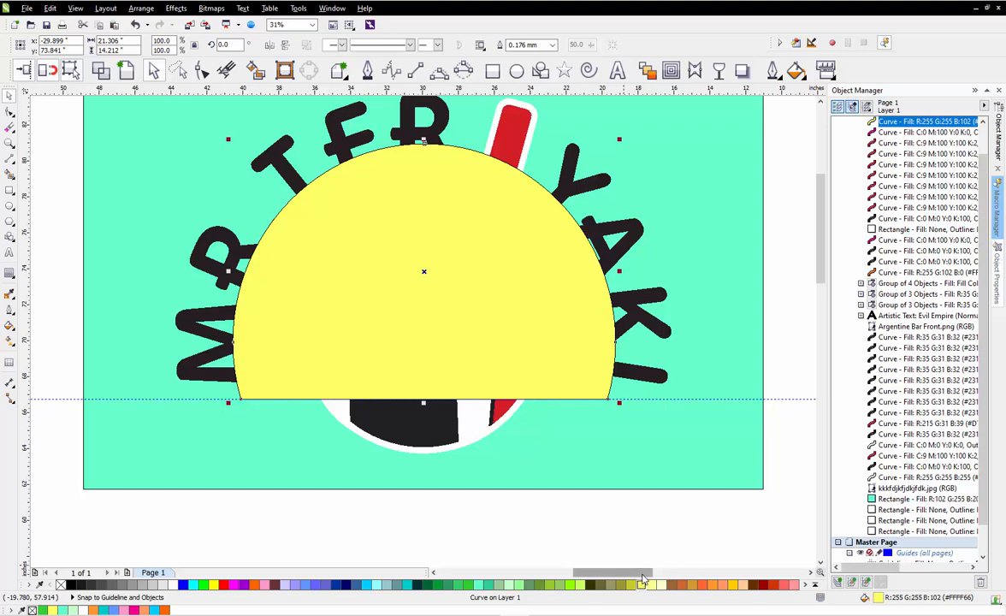
pyautogui.hotkey('shift', 'pagedown')
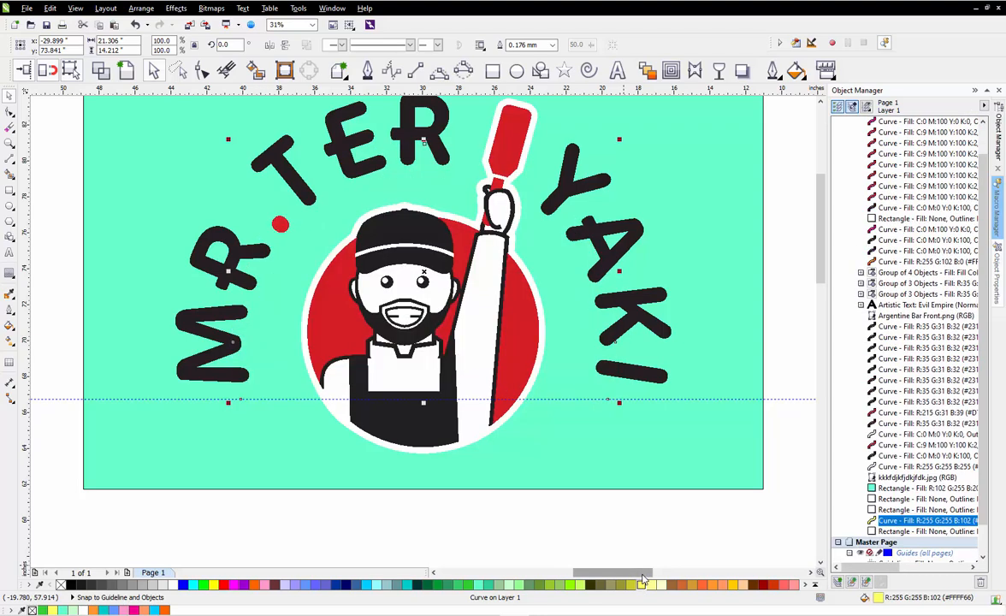
pyautogui.hotkey('ctrl', 'pageup')
pyautogui.hotkey('ctrl', 'pageup')
pyautogui.hotkey('ctrl', 'pageup')
pyautogui.hotkey('ctrl', 'pageup')
pyautogui.hotkey('ctrl', 'pageup')
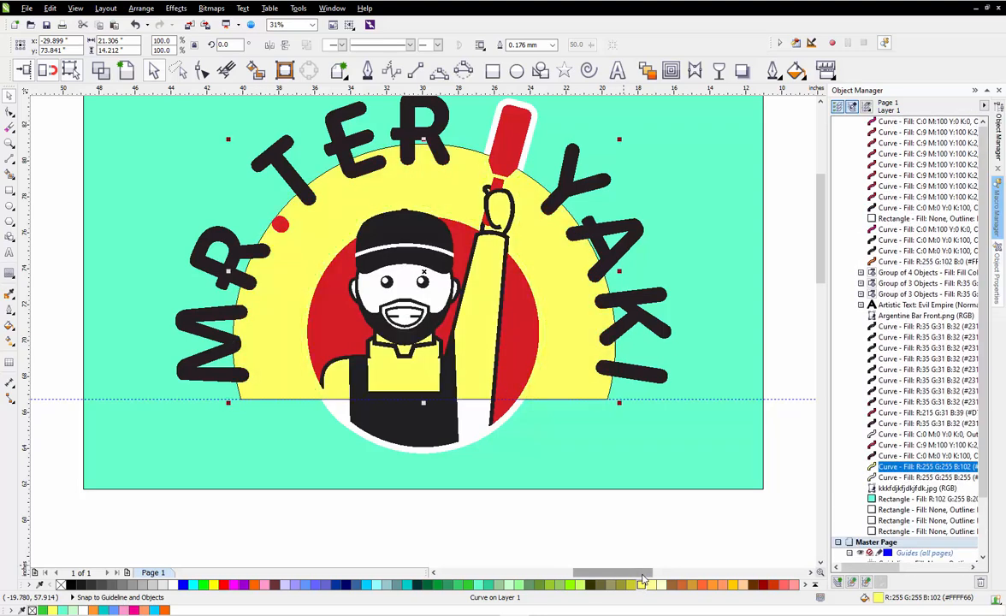
pyautogui.hotkey('ctrl', 'pagedown')
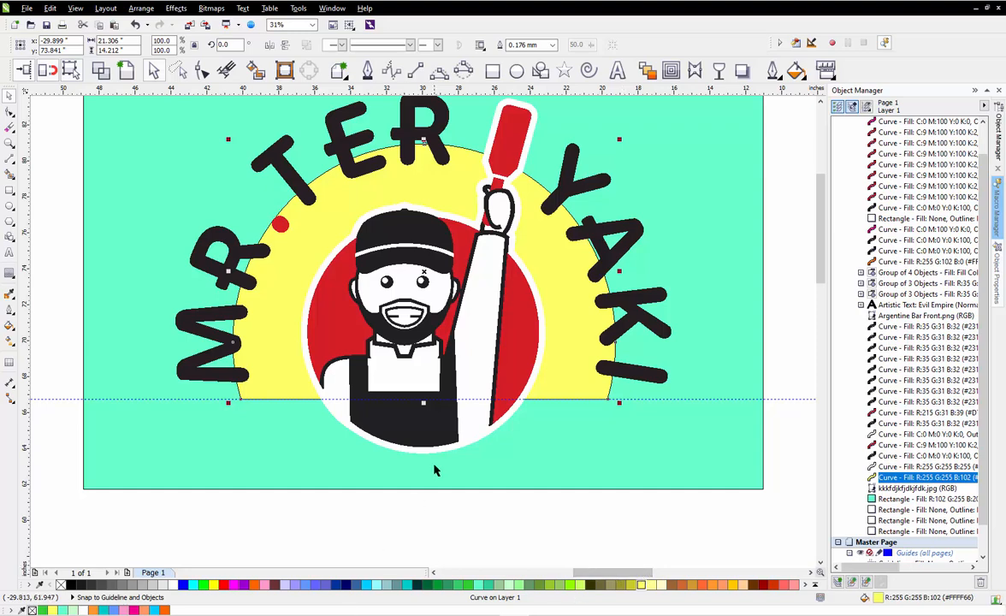
pyautogui.click(414, 498)
pyautogui.click(324, 218)
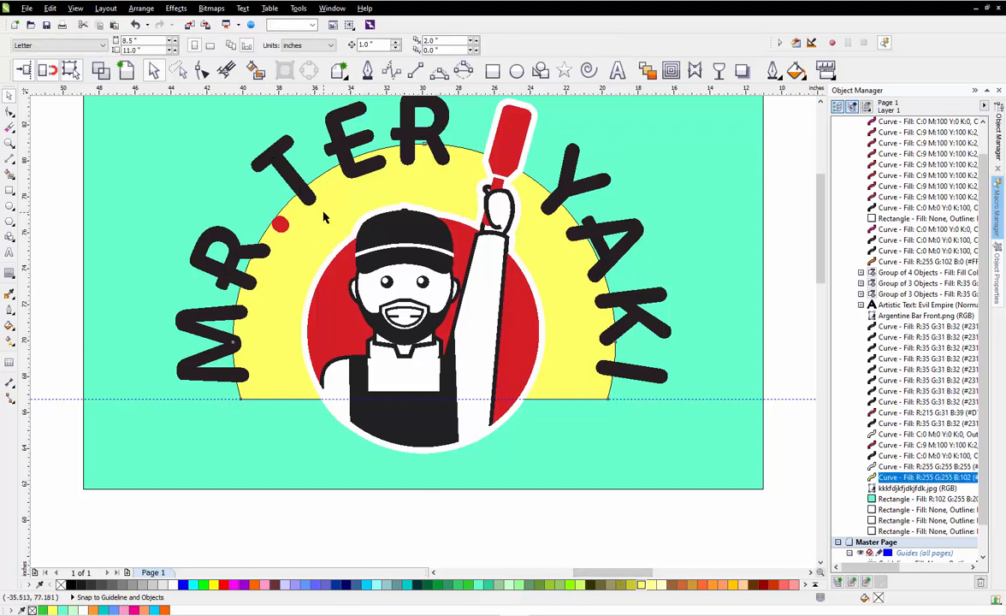
pyautogui.click(618, 523)
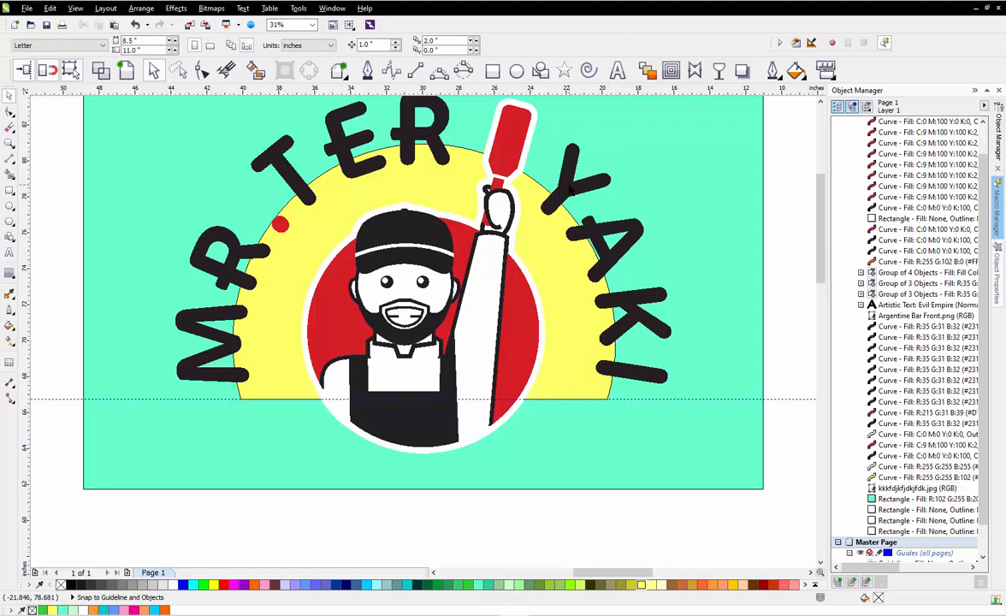
# Group all the lettering and mascot pieces on the teal rectangle, leaving out the yellow arch
pyautogui.click(570, 182)
pyautogui.scroll(-1, 547, 284)
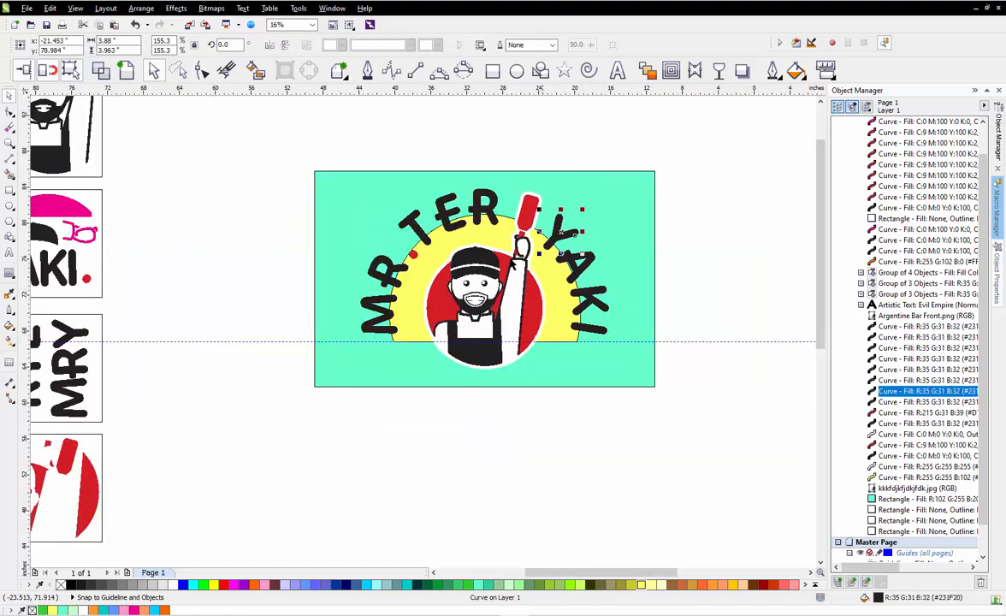
pyautogui.moveTo(326, 148); pyautogui.dragTo(646, 381)
pyautogui.scroll(1, 531, 274)
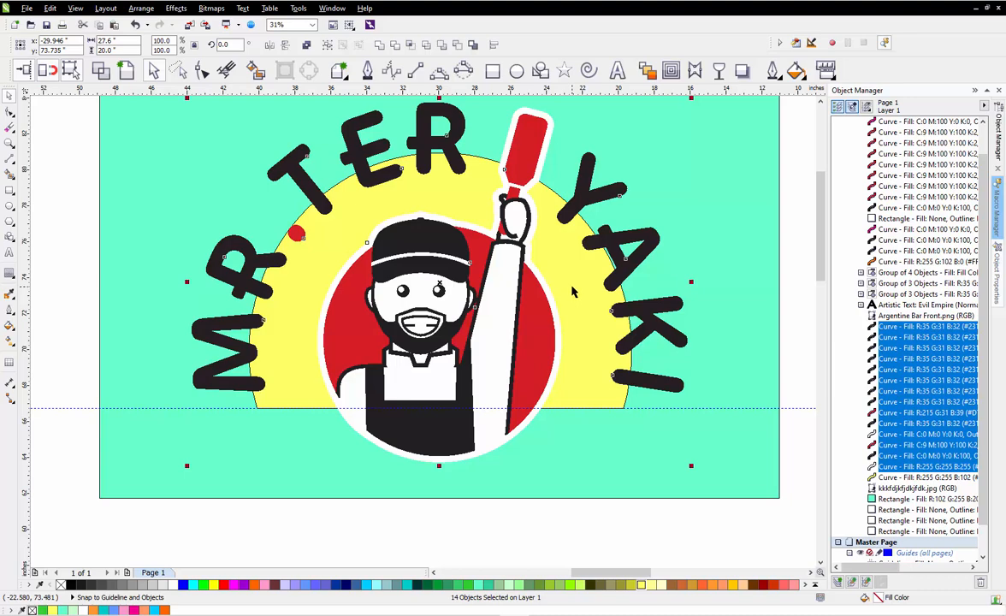
pyautogui.hotkey('ctrl', 'g')
pyautogui.scroll(-1, 402, 163)
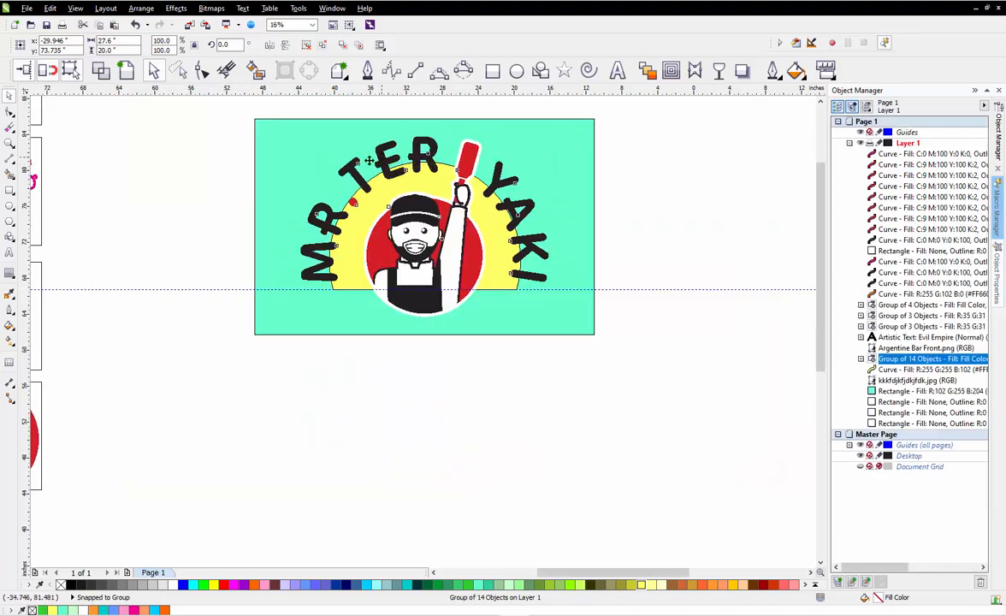
pyautogui.moveTo(369, 160); pyautogui.dragTo(141, 163)
pyautogui.hotkey('ctrl', 'z')
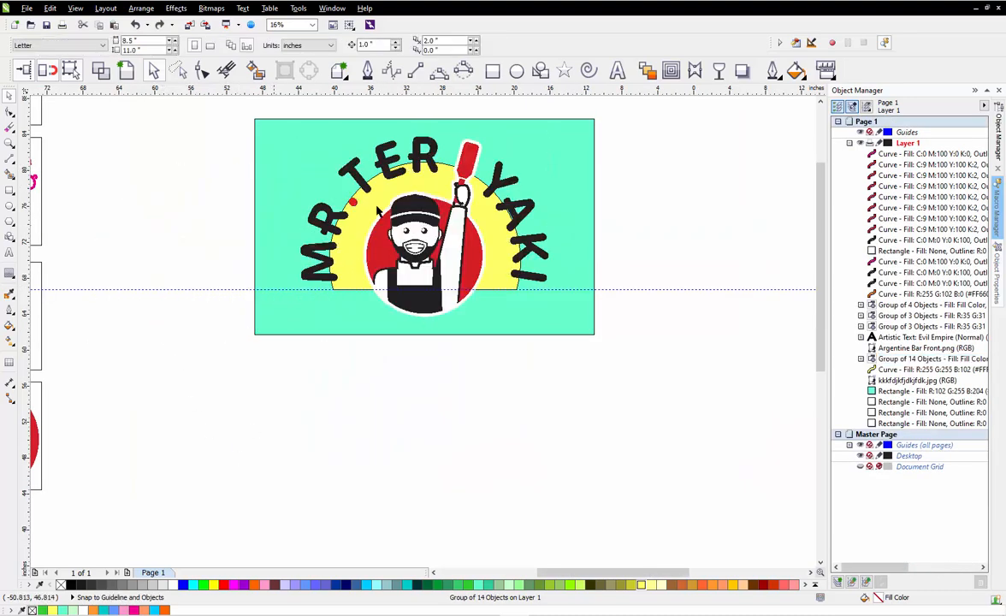
# Apply a one-step outside contour about 0.346 inches wide around the grouped lettering and mascot
pyautogui.scroll(1, 377, 211)
pyautogui.click(389, 135)
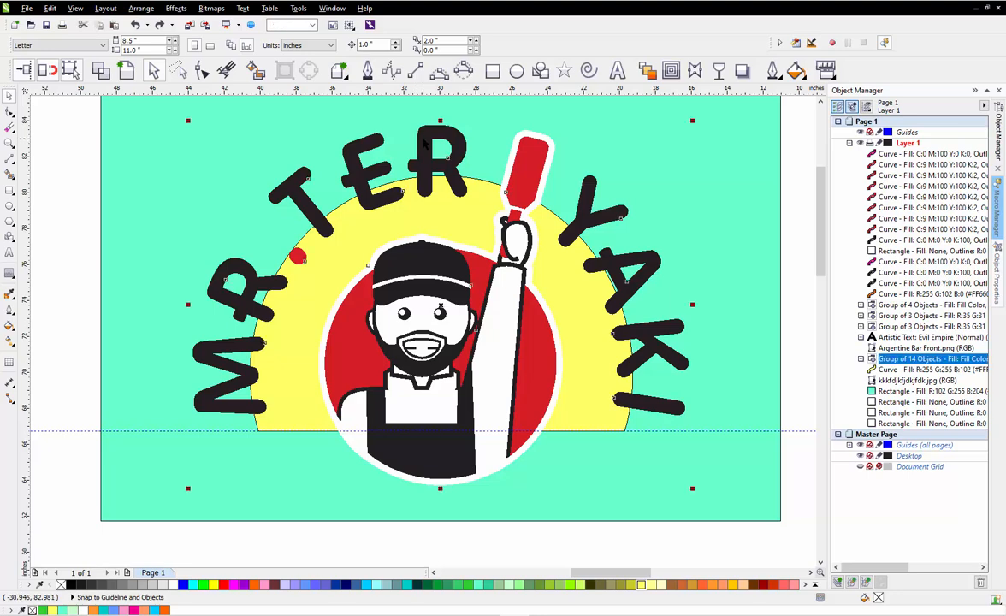
pyautogui.click(674, 72)
pyautogui.scroll(1, 432, 122)
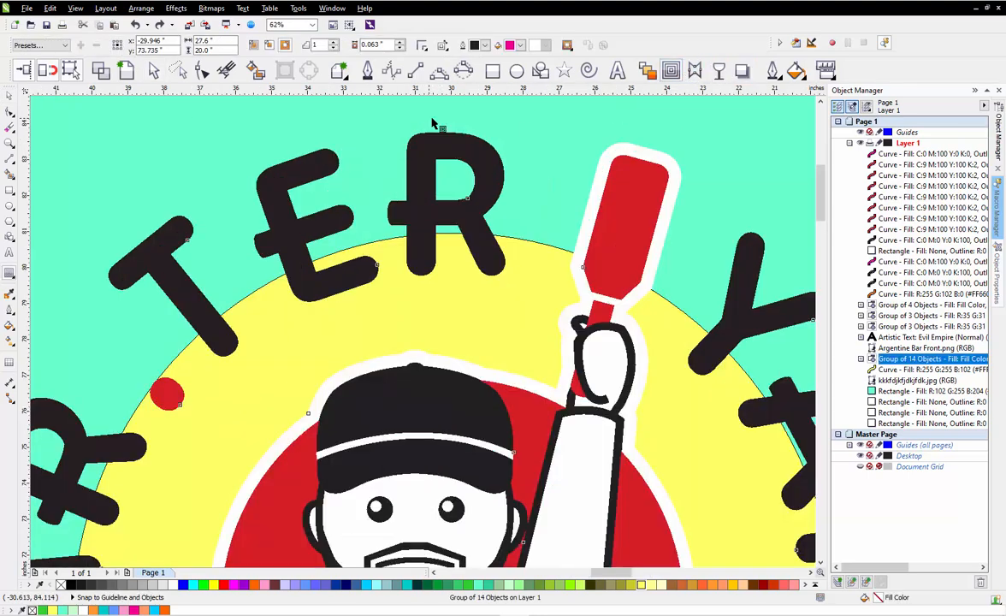
pyautogui.scroll(1, 432, 122)
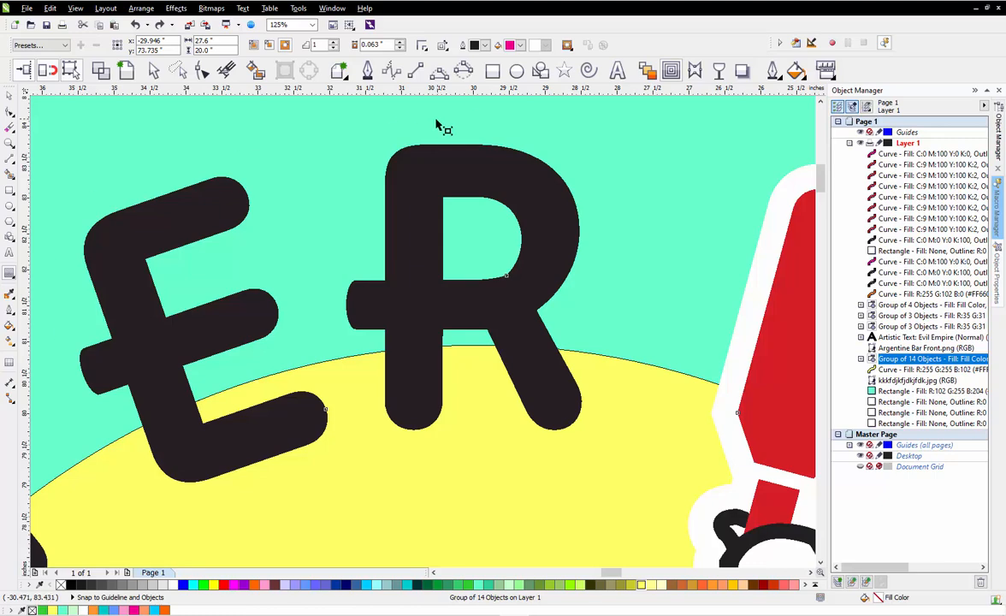
pyautogui.scroll(-1, 436, 127)
pyautogui.moveTo(438, 129); pyautogui.dragTo(422, 184)
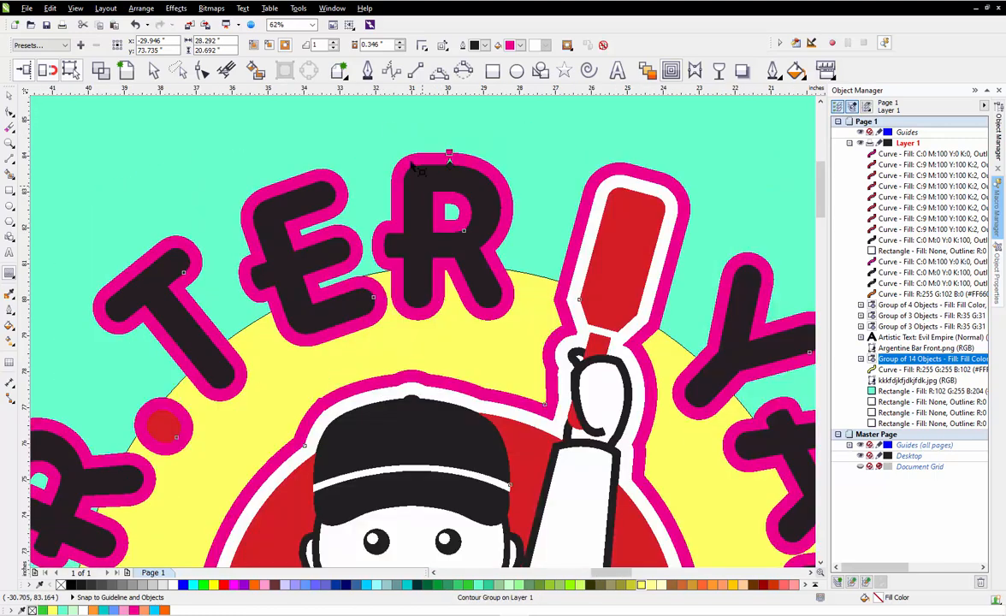
# Set the contour offset around the lettering and mascot to 0.0625 inches
pyautogui.moveTo(386, 46); pyautogui.dragTo(372, 55)
pyautogui.press('Return')
pyautogui.moveTo(393, 45); pyautogui.dragTo(369, 53)
pyautogui.write('0625')
pyautogui.press('Return')
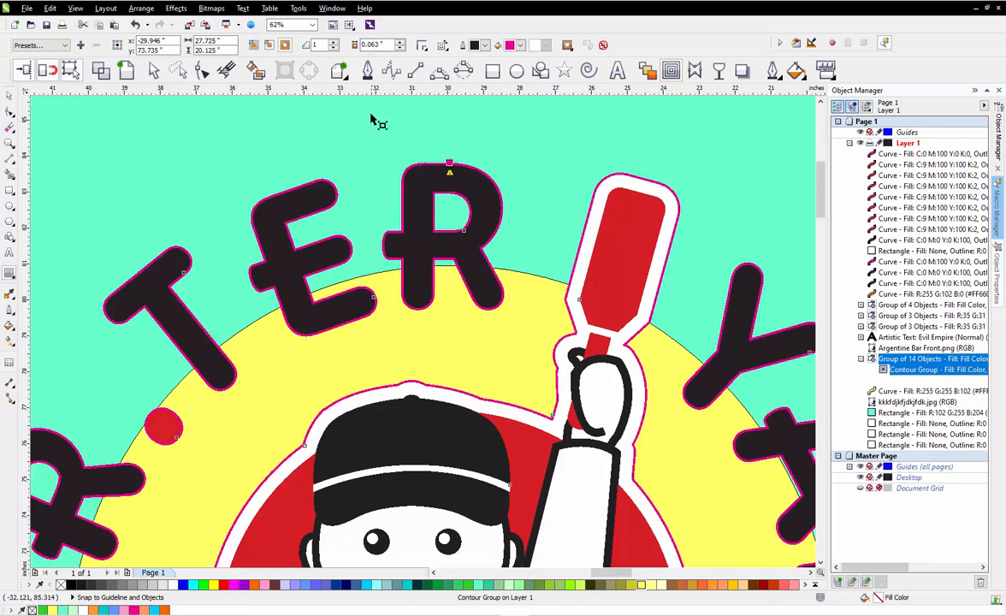
pyautogui.scroll(3, 359, 330)
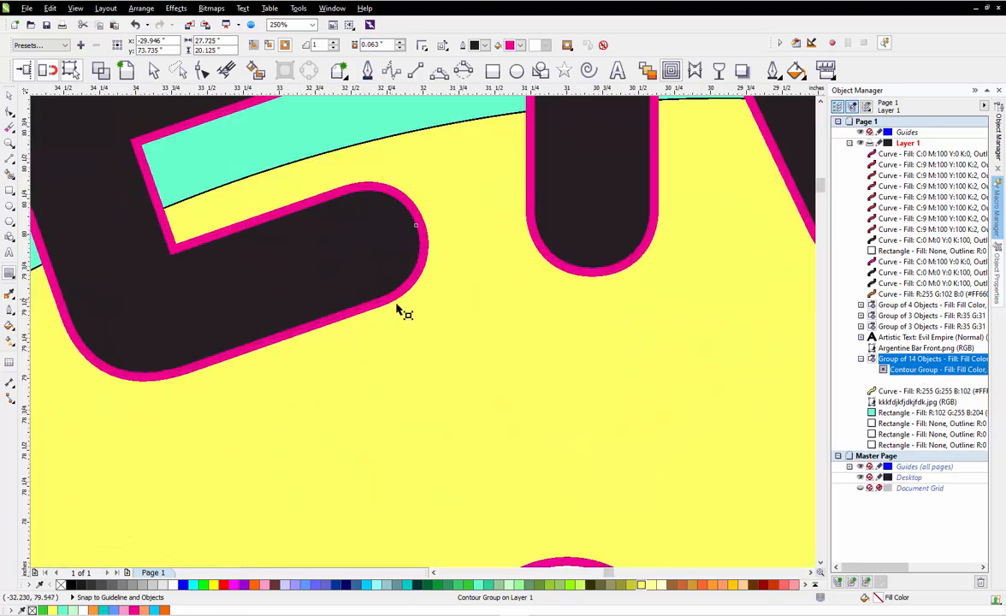
pyautogui.scroll(-1, 368, 283)
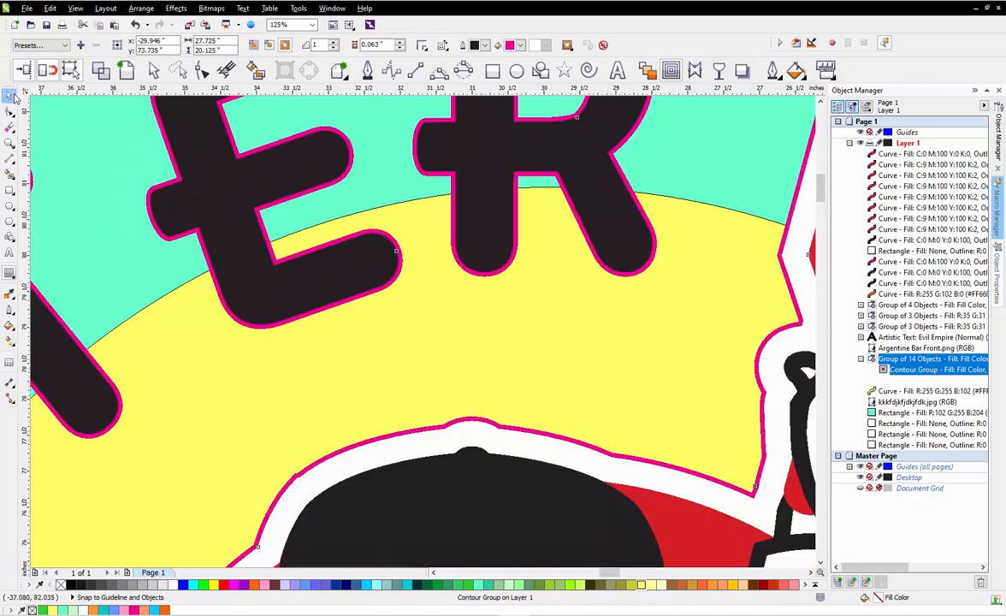
# Break the magenta contour apart from the lettering and mascot group, and clear the selection
pyautogui.scroll(-5, 545, 238)
pyautogui.click(265, 266)
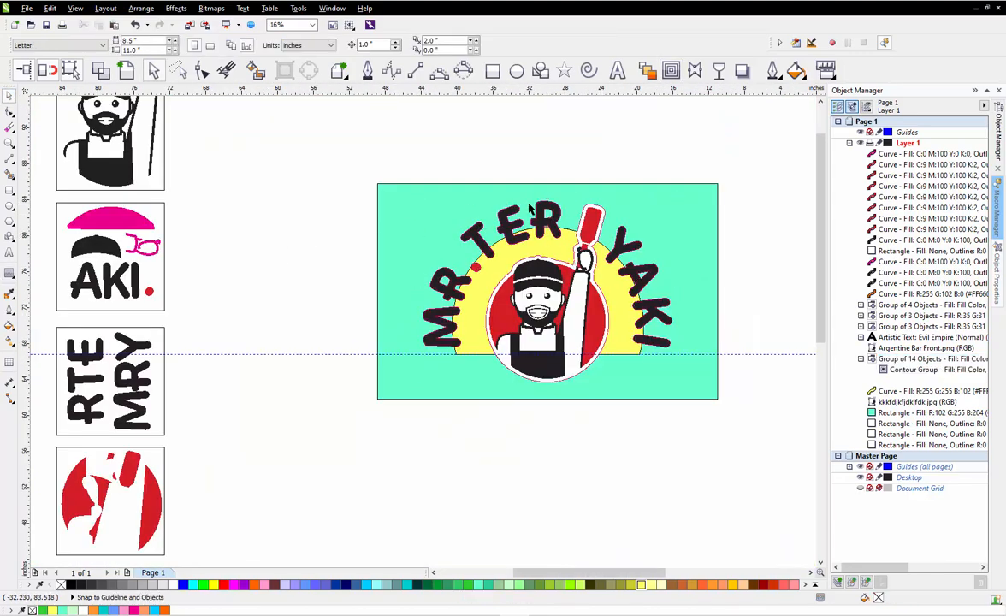
pyautogui.scroll(5, 554, 215)
pyautogui.scroll(2, 605, 209)
pyautogui.click(599, 204)
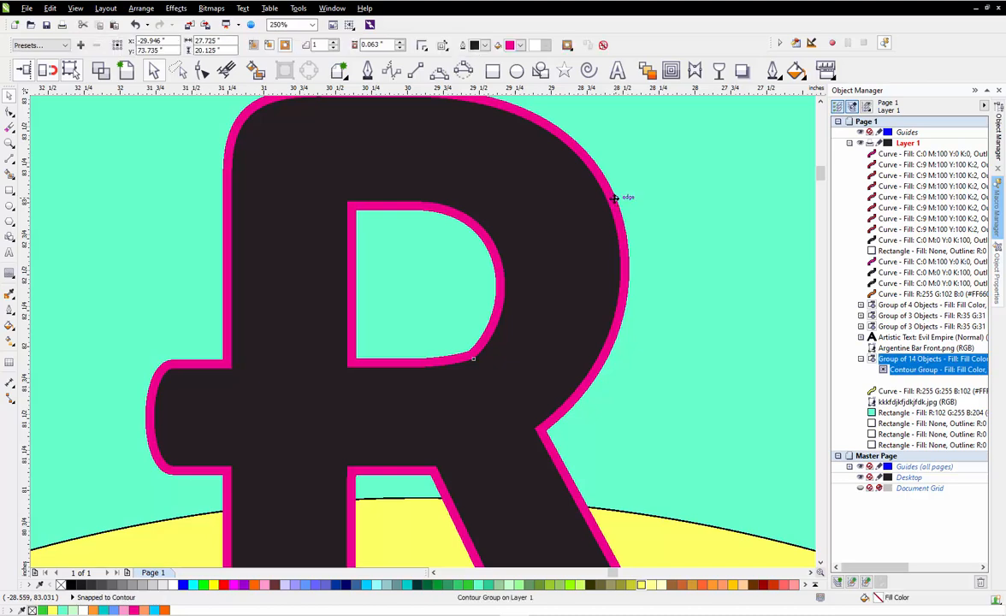
pyautogui.rightClick(615, 201)
pyautogui.click(666, 220)
pyautogui.scroll(-2, 518, 215)
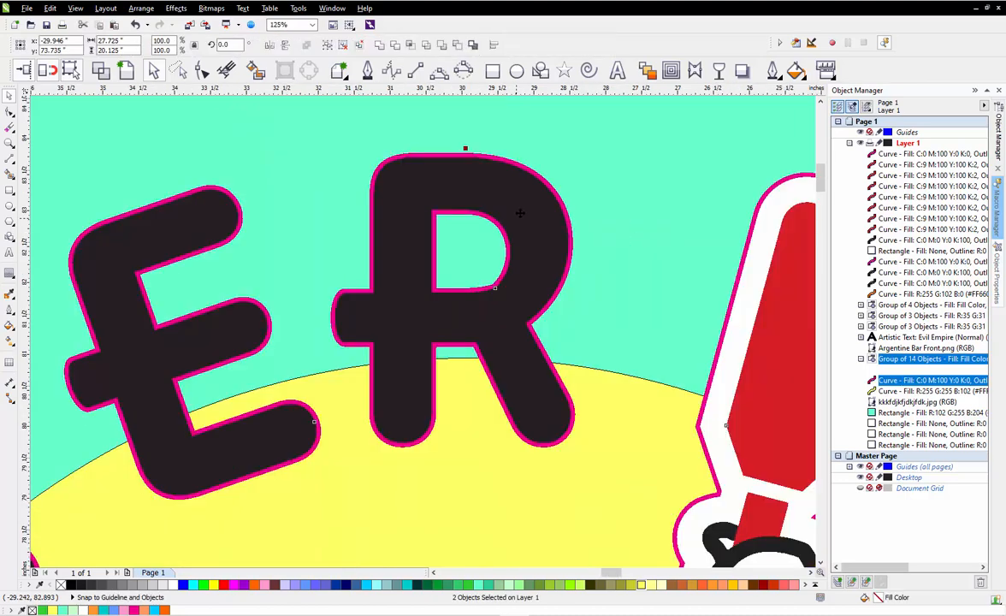
pyautogui.scroll(-5, 395, 179)
pyautogui.click(394, 179)
pyautogui.scroll(5, 462, 231)
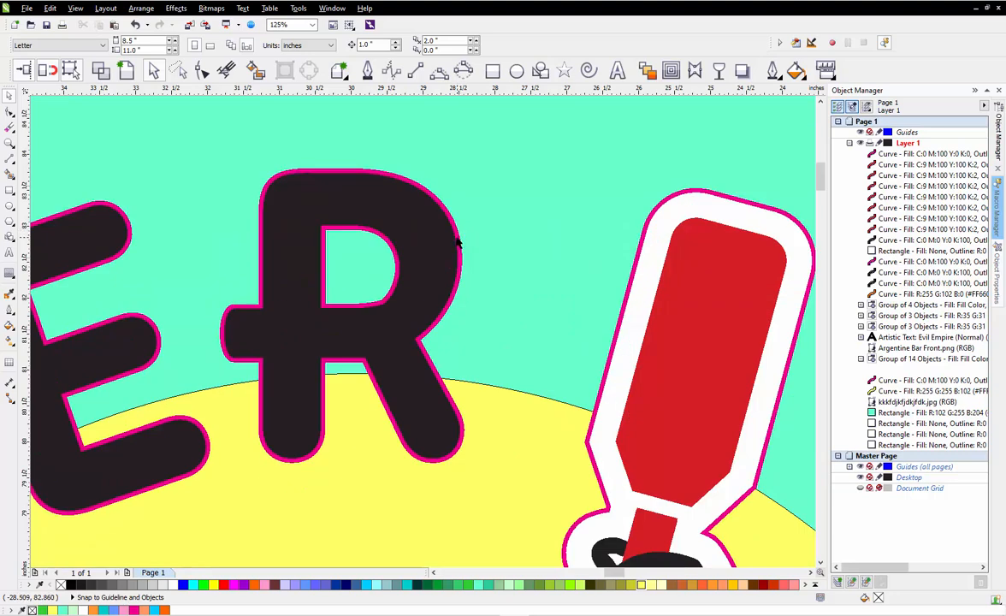
pyautogui.moveTo(458, 244); pyautogui.dragTo(508, 231)
pyautogui.hotkey('ctrl', 'z')
pyautogui.click(451, 192)
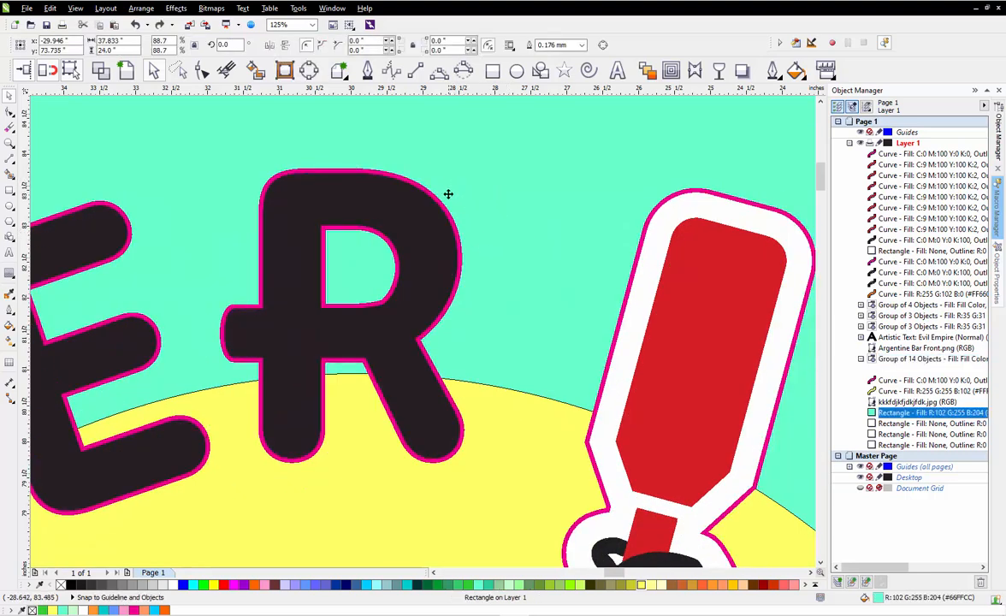
# Trim the yellow arch with the separated magenta contour of the lettering and mascot
pyautogui.moveTo(444, 210); pyautogui.dragTo(473, 184)
pyautogui.hotkey('ctrl', 'z')
pyautogui.keyDown('shift'); pyautogui.click(482, 390); pyautogui.keyUp('shift')
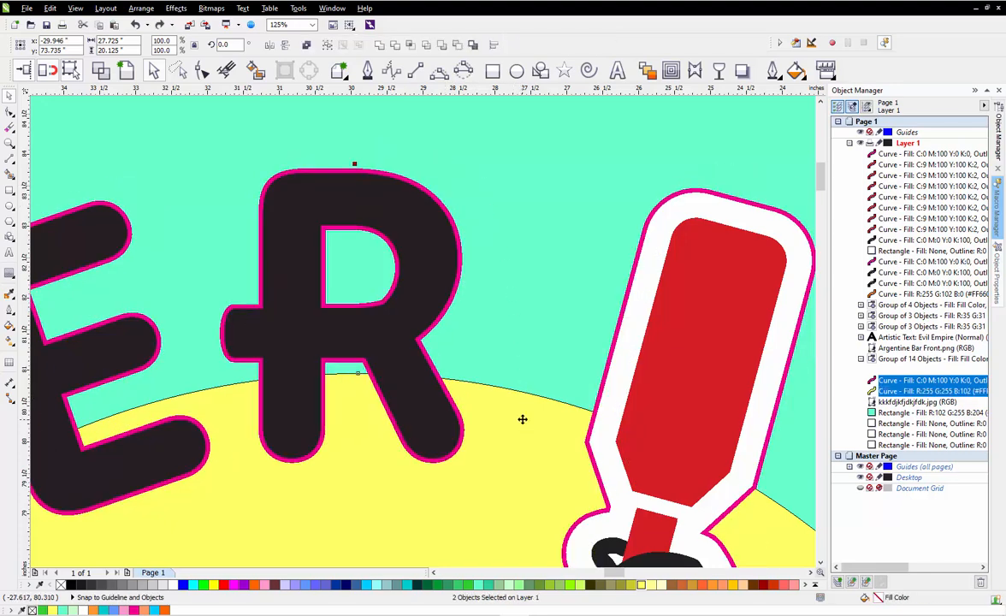
pyautogui.click(395, 45)
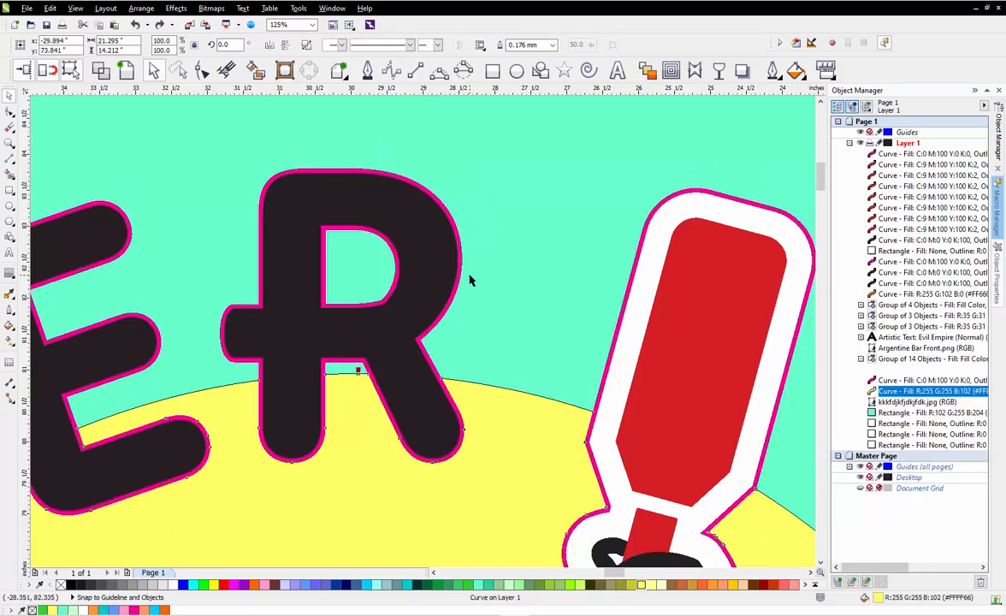
# Delete the magenta contour curve surrounding the lettering and mascot, leaving the trimmed yellow arch in place
pyautogui.scroll(-3, 470, 275)
pyautogui.click(388, 202)
pyautogui.scroll(7, 415, 240)
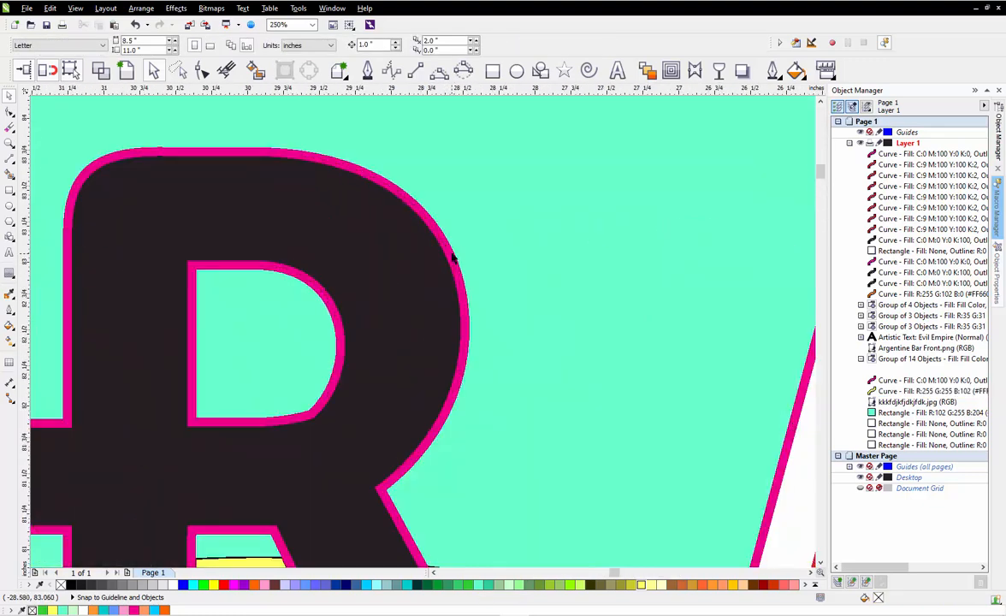
pyautogui.click(455, 258)
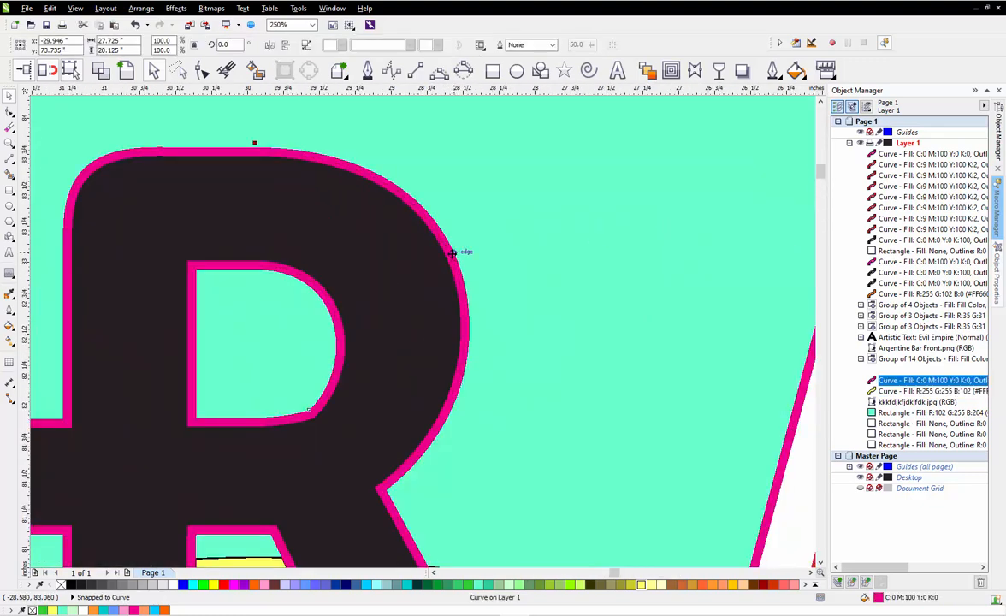
pyautogui.press('Delete')
pyautogui.scroll(-3, 471, 353)
pyautogui.scroll(2, 439, 316)
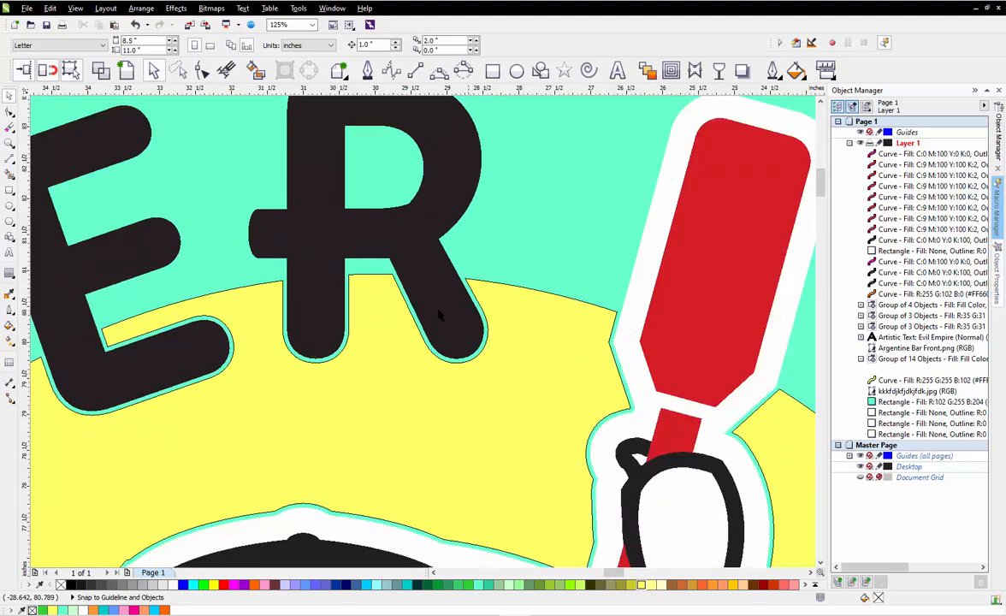
# Examine the clearance gaps between the yellow arch, lettering and mascot across the whole logo
pyautogui.scroll(-4, 599, 210)
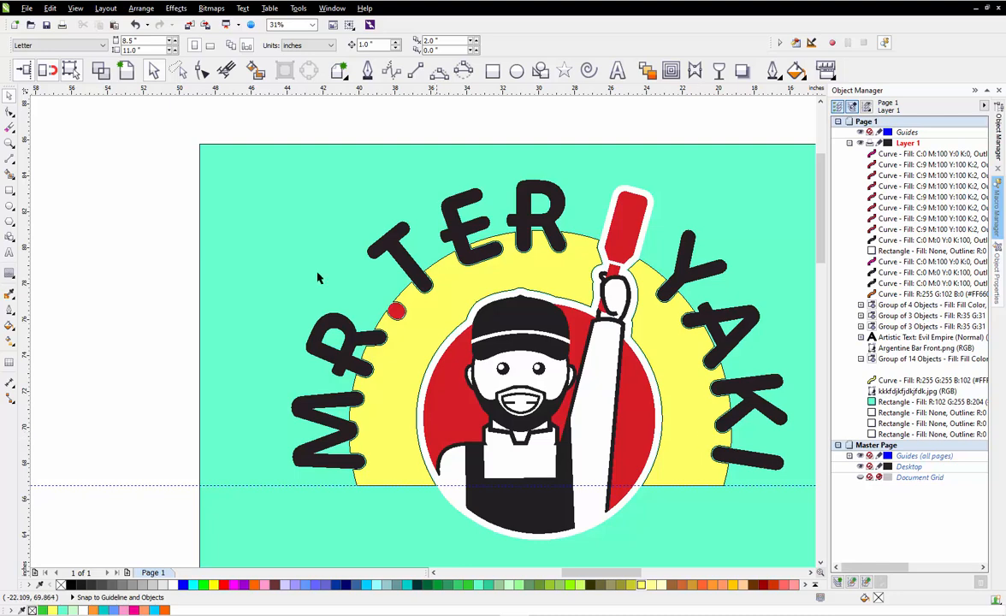
pyautogui.scroll(-2, 274, 236)
pyautogui.scroll(2, 428, 404)
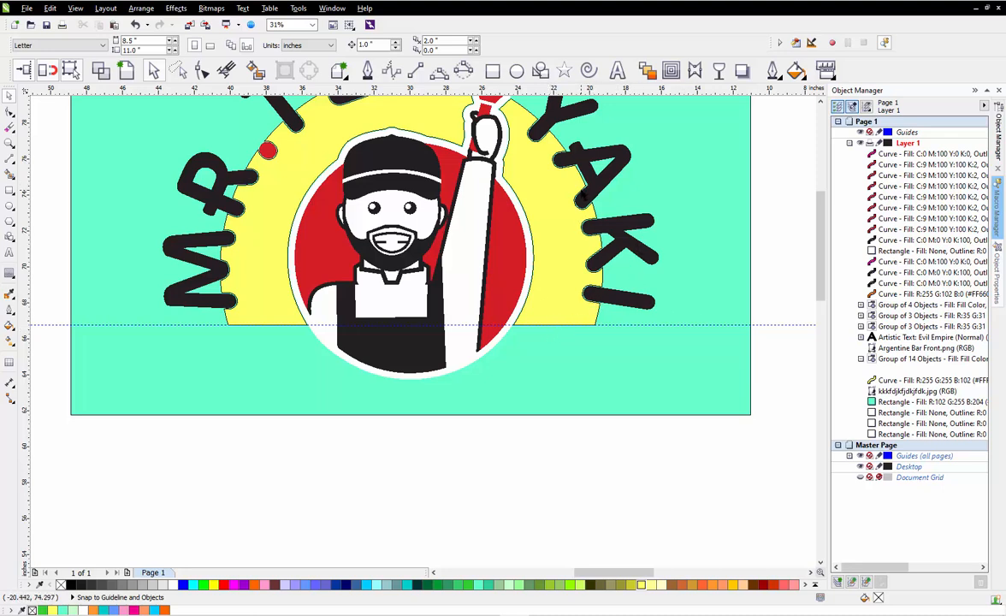
pyautogui.scroll(-1, 532, 214)
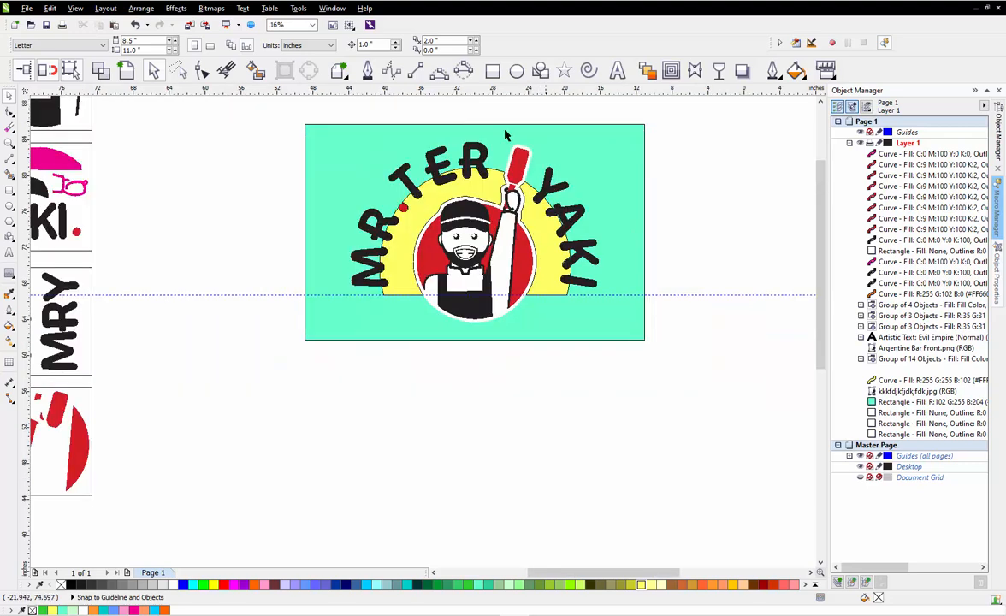
pyautogui.scroll(1, 525, 228)
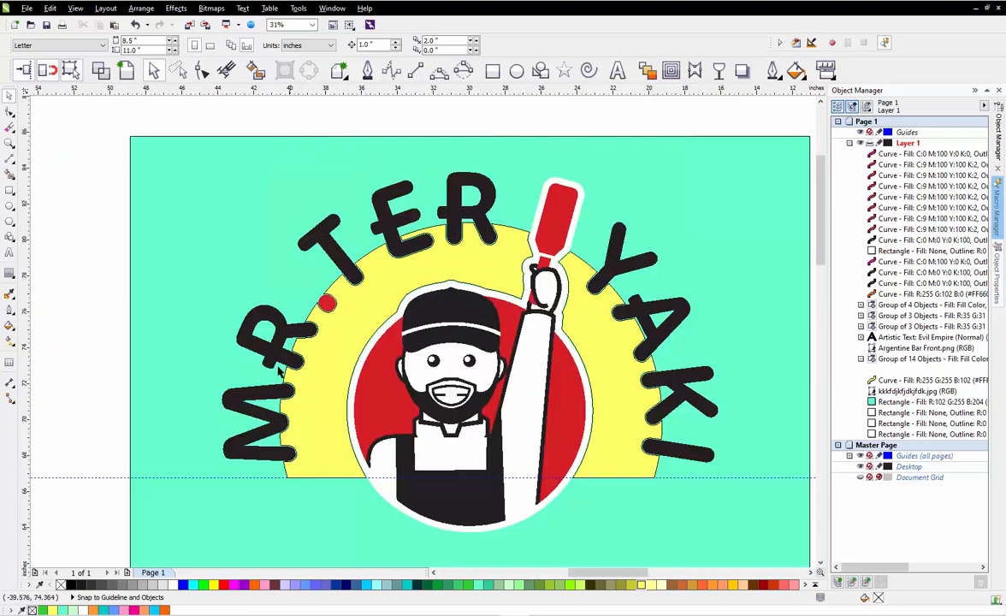
pyautogui.scroll(2, 306, 283)
pyautogui.scroll(-2, 336, 298)
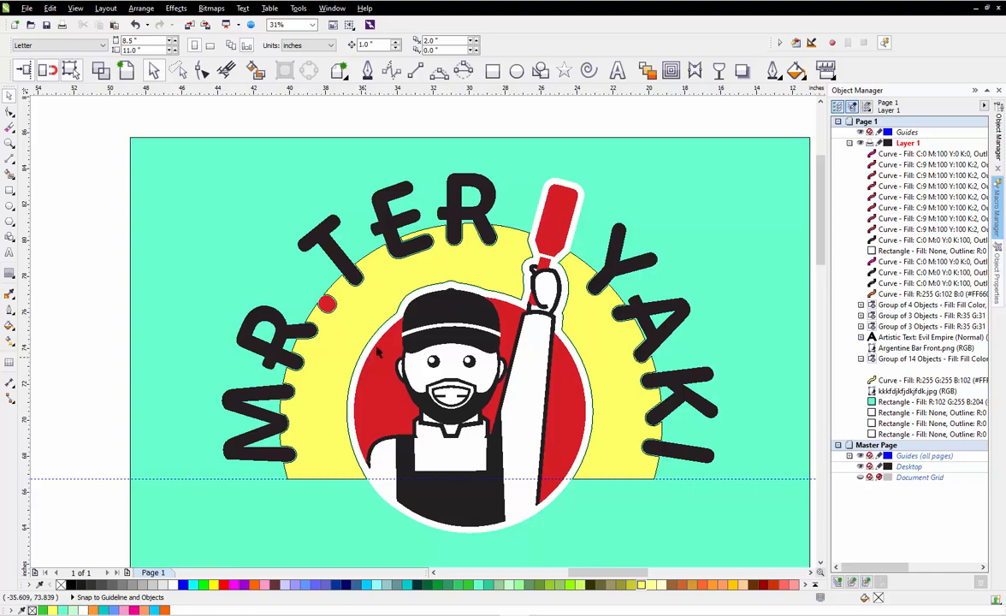
pyautogui.scroll(-1, 518, 351)
pyautogui.scroll(-1, 625, 351)
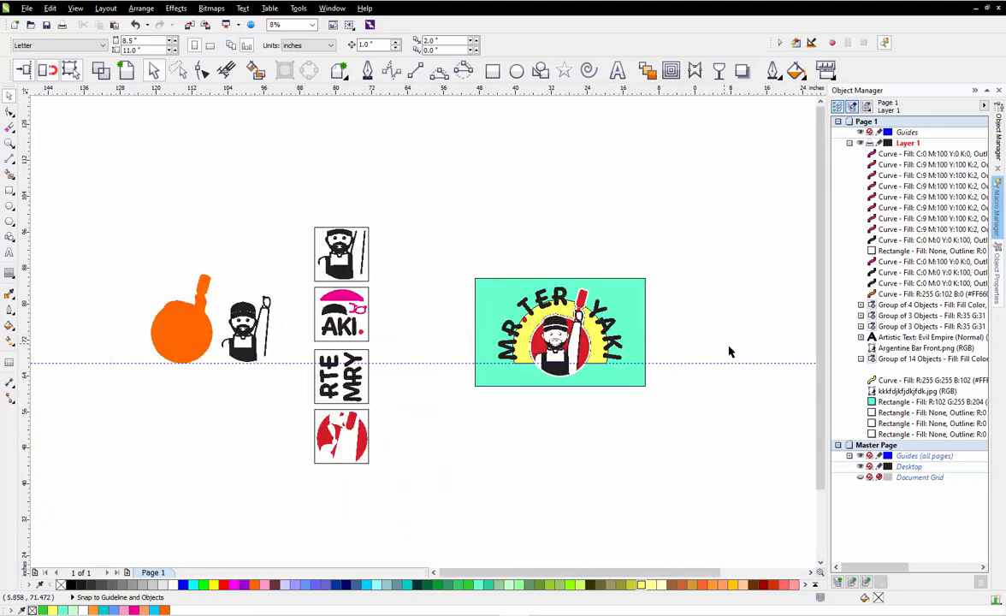
# Duplicate the trimmed yellow arch onto the empty area about 55.5 inches right of the original, keeping it at the same height
pyautogui.scroll(1, 729, 351)
pyautogui.scroll(1, 643, 314)
pyautogui.scroll(-1, 73, 245)
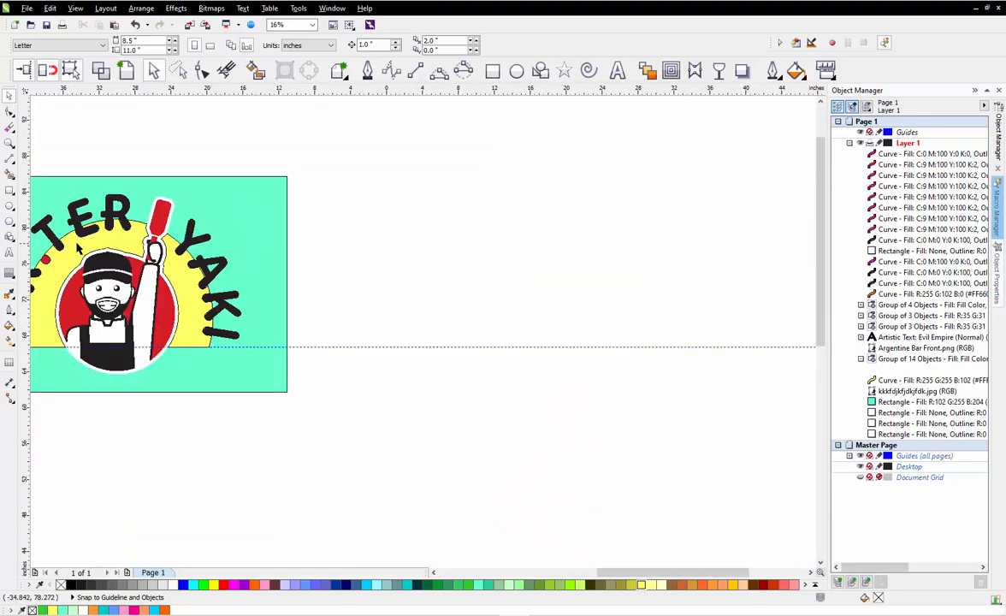
pyautogui.click(75, 249)
pyautogui.moveTo(76, 249); pyautogui.dragTo(573, 254)
pyautogui.click(775, 279)
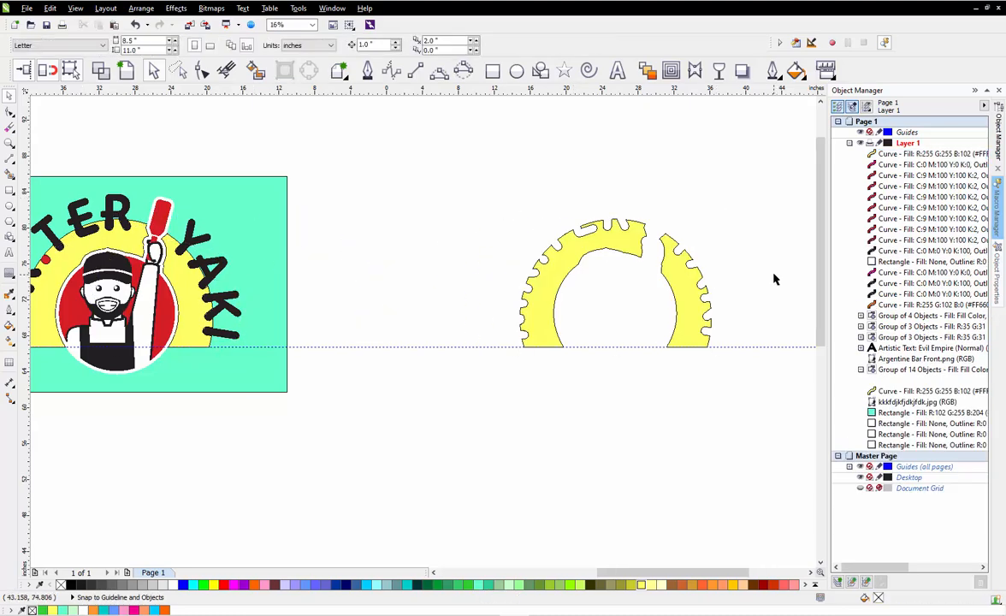
# Examine the copied arch's outline, gap and overall width and height
pyautogui.scroll(1, 773, 278)
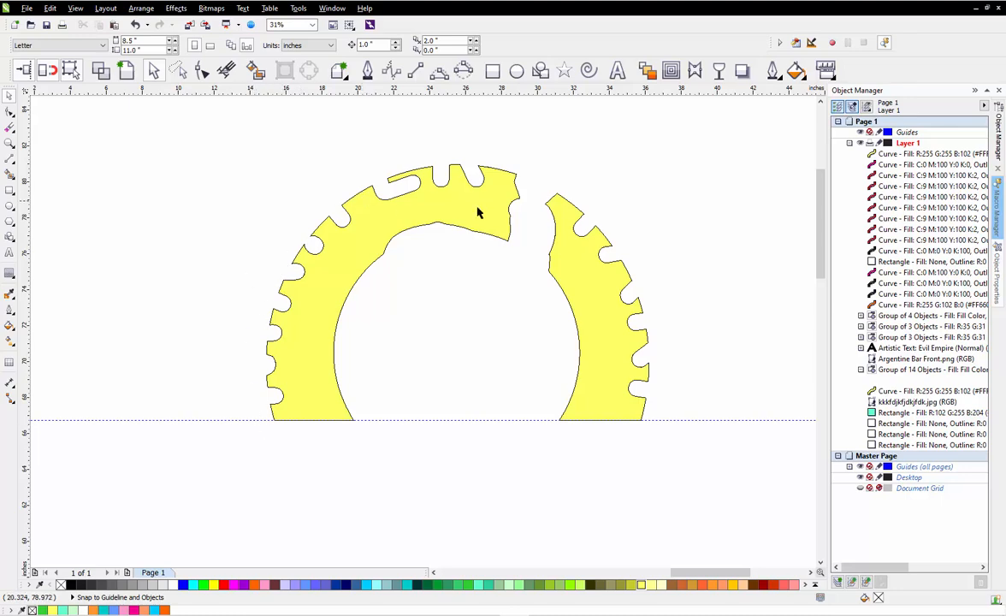
pyautogui.scroll(-2, 668, 269)
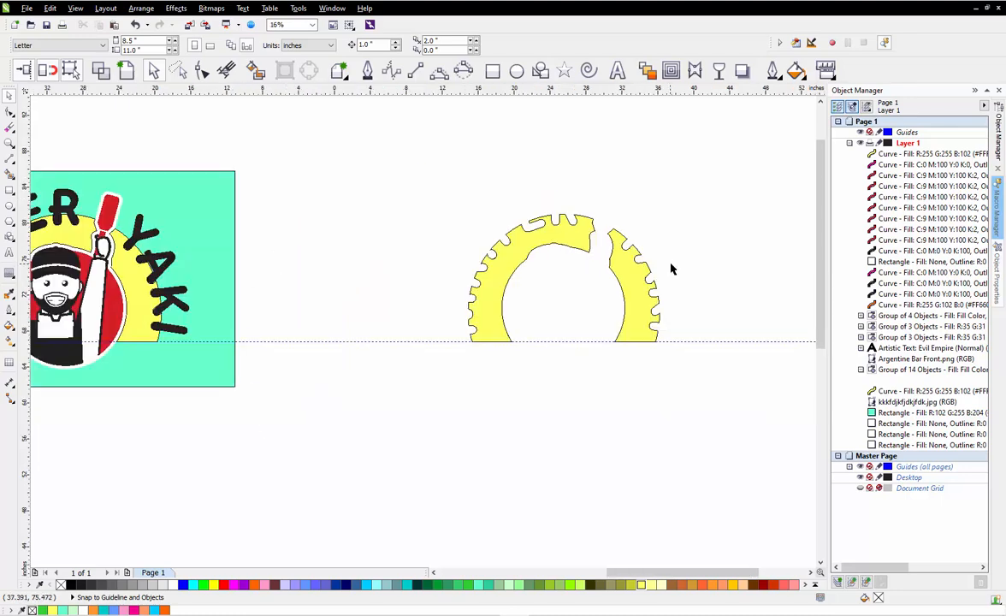
pyautogui.scroll(2, 629, 249)
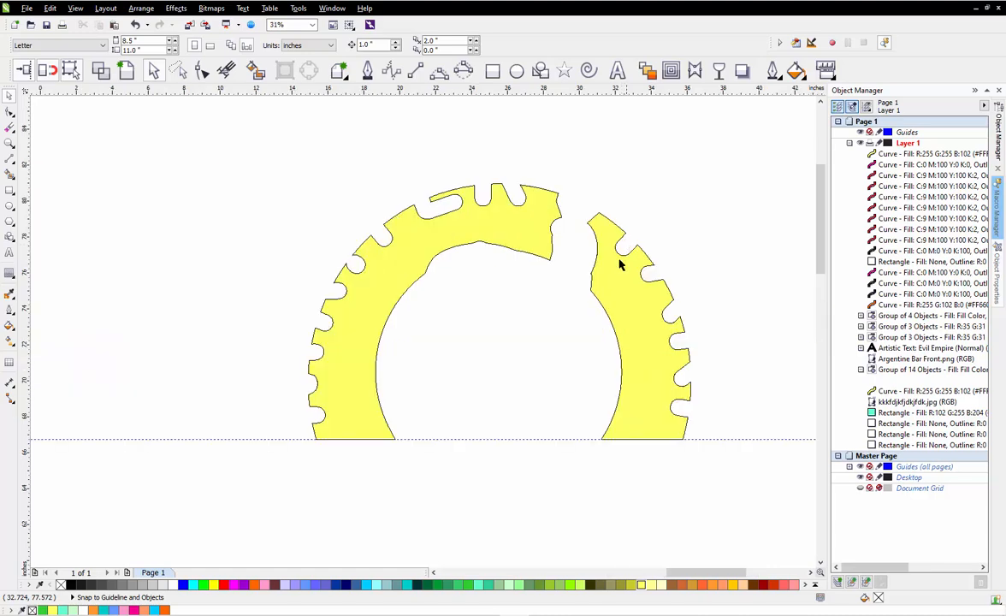
pyautogui.click(617, 265)
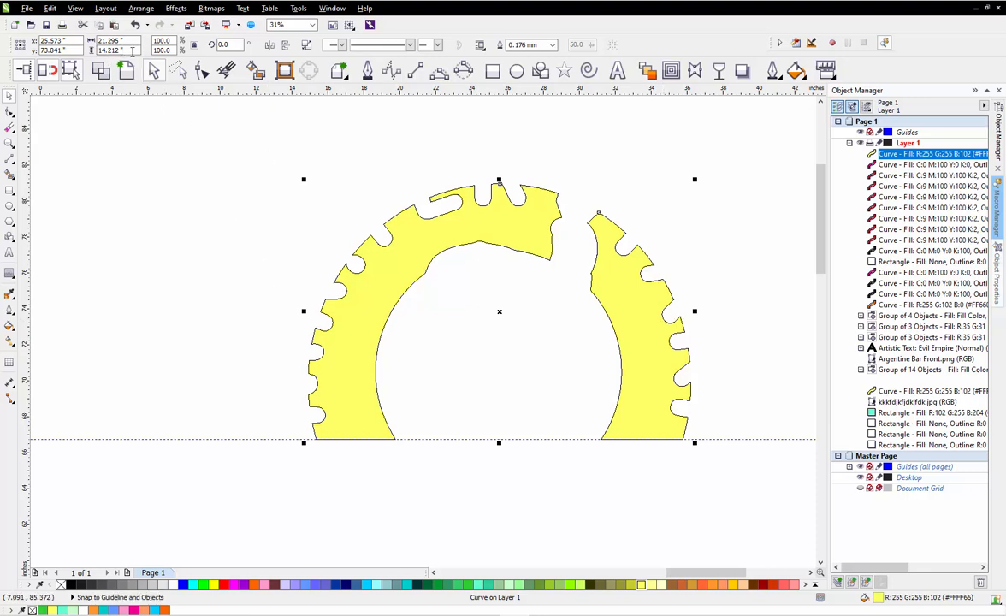
pyautogui.click(162, 236)
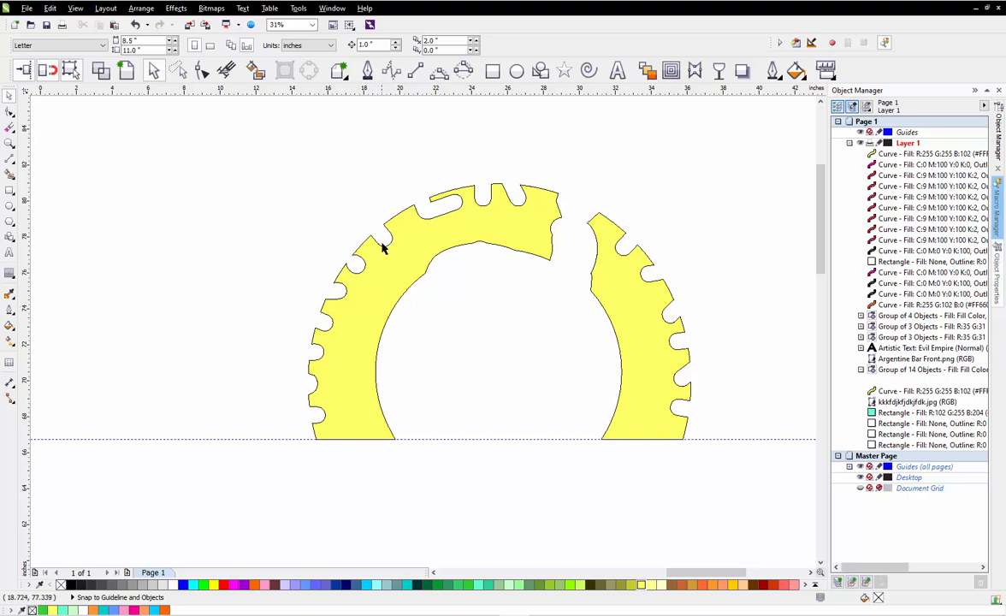
pyautogui.scroll(-2, 355, 342)
pyautogui.scroll(2, 481, 283)
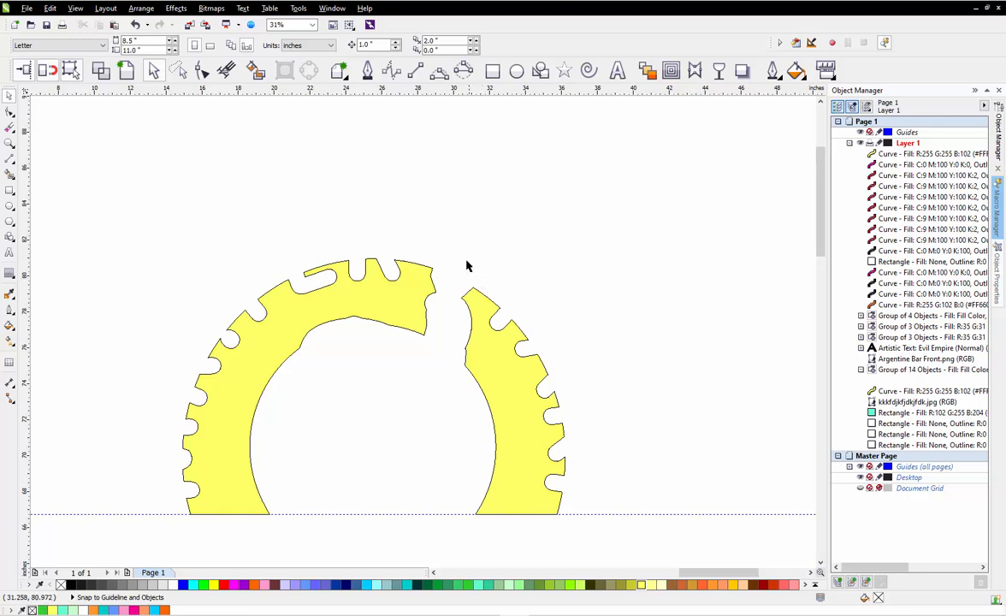
pyautogui.click(486, 350)
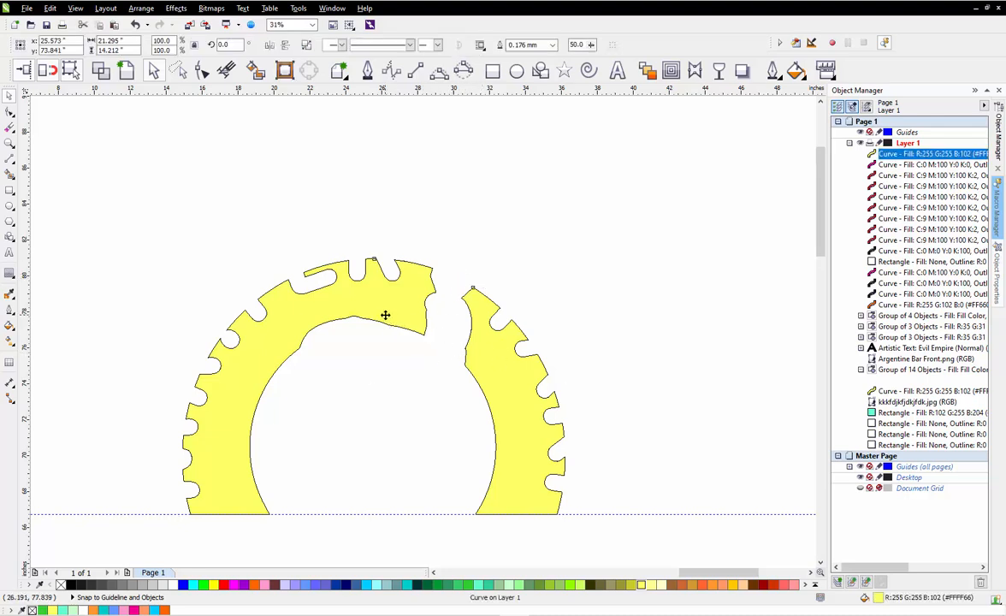
pyautogui.click(511, 234)
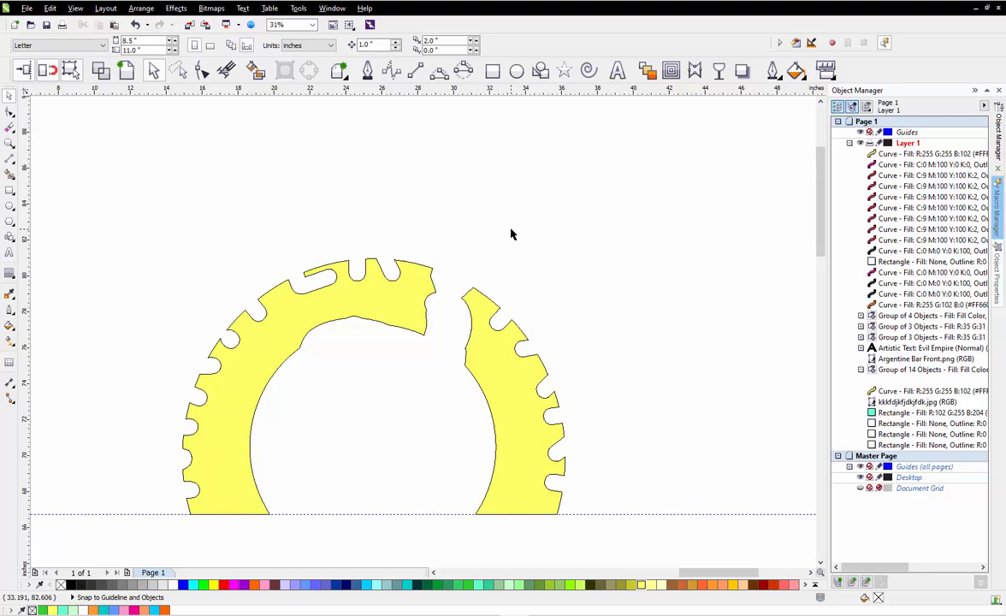
# Draw a straight line joining the inner corners of the copied arch's gap, spanning about 2.28 by 1.68 inches
pyautogui.click(415, 70)
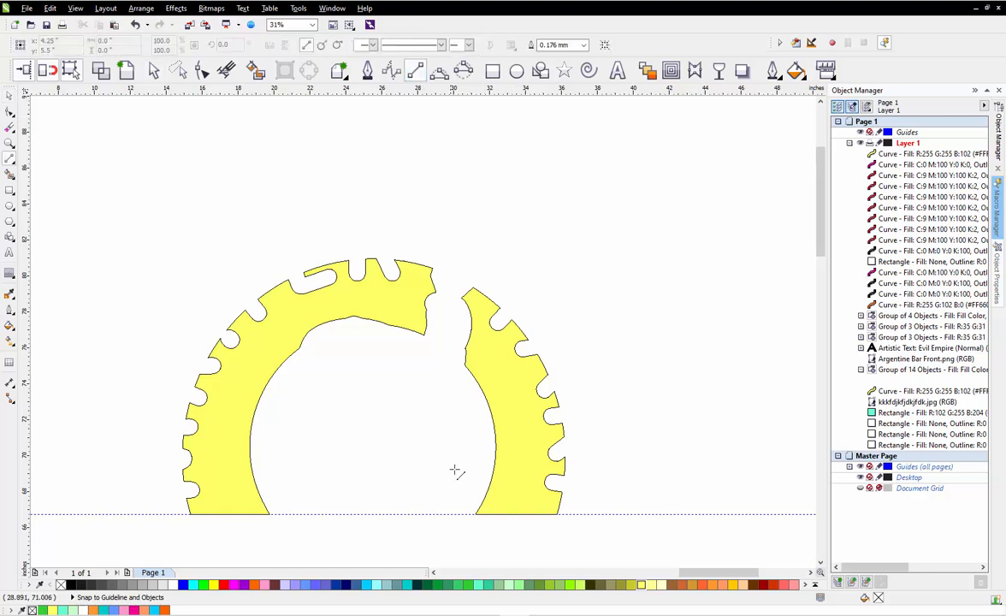
pyautogui.scroll(2, 456, 467)
pyautogui.click(398, 201)
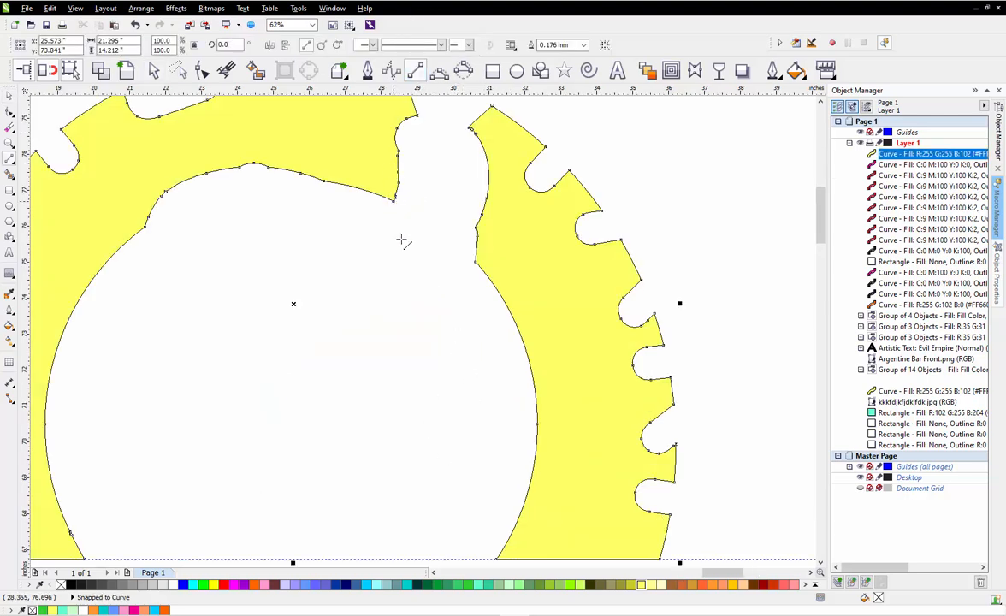
pyautogui.scroll(2, 418, 185)
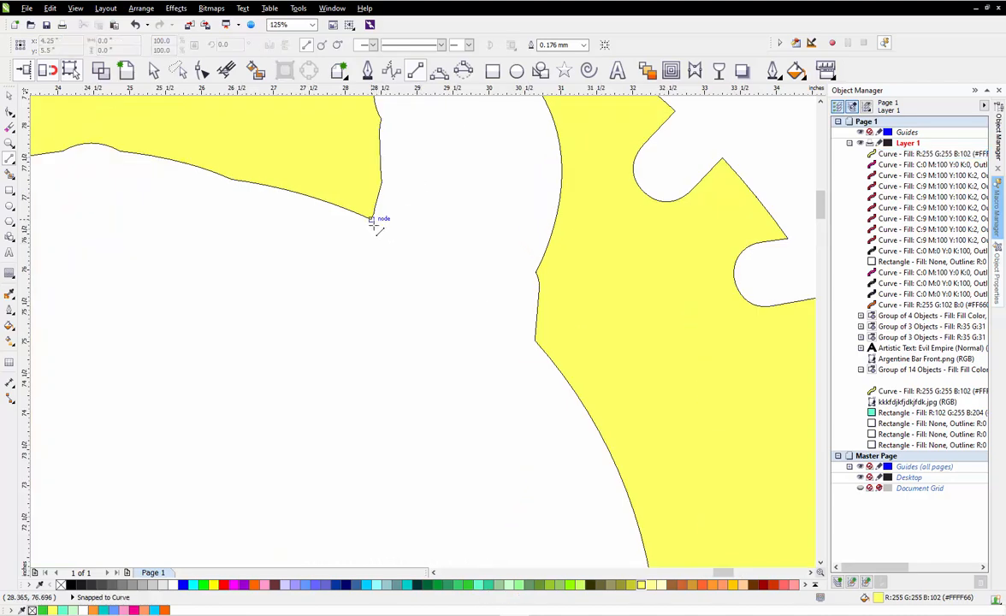
pyautogui.moveTo(375, 219); pyautogui.dragTo(538, 342)
# Draw a straight line joining the outer corners of the arch's gap, spanning about 2.26 by 1.07 inches, and clear the selection
pyautogui.scroll(3, 418, 213)
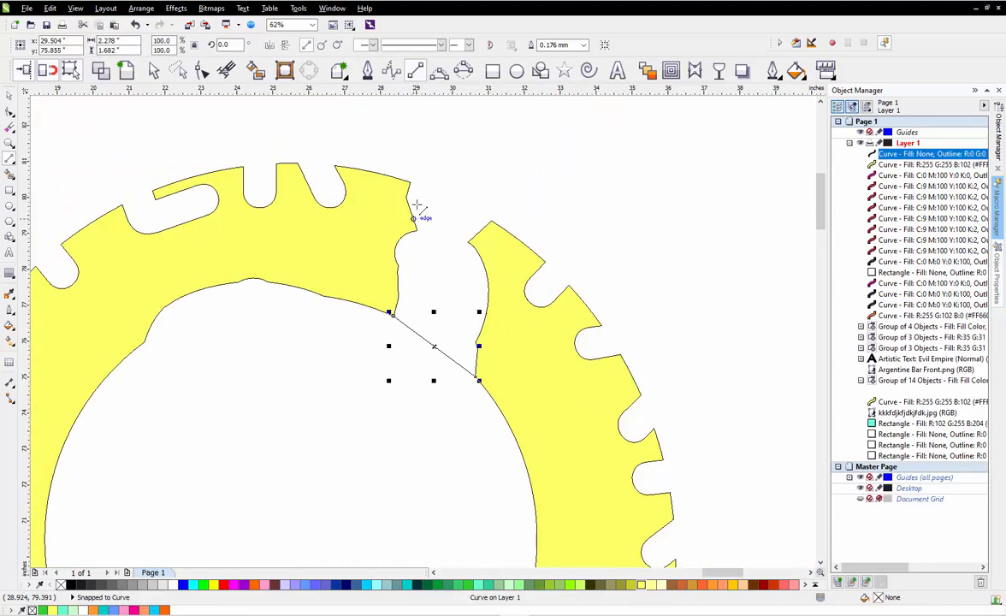
pyautogui.moveTo(403, 160); pyautogui.dragTo(567, 237)
pyautogui.scroll(-1, 527, 209)
pyautogui.press('space')
pyautogui.click(510, 153)
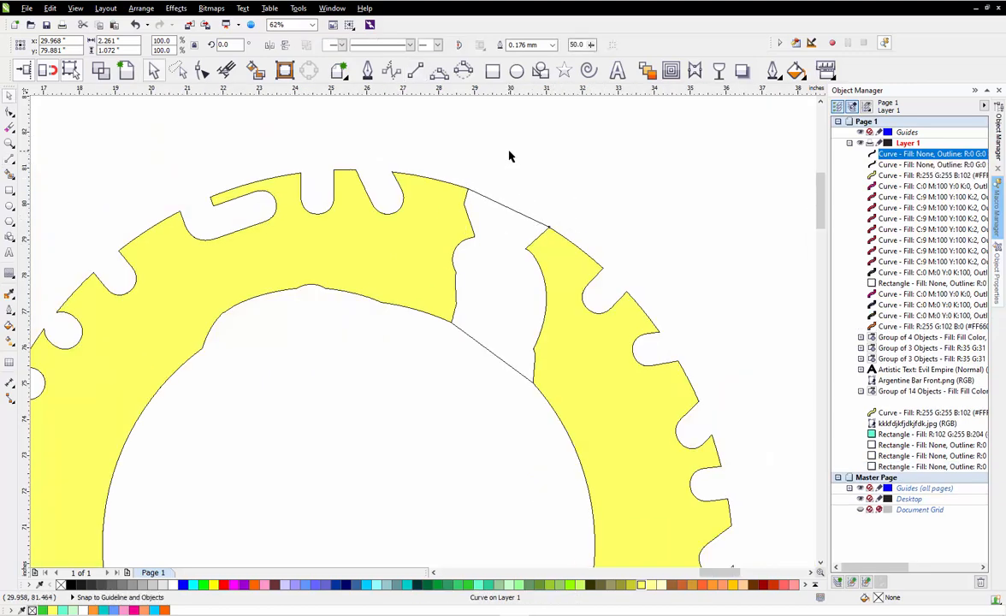
# Try to draw a dividing line about 3.6 inches long across the arch's left arm, from outer edge to inner edge
pyautogui.scroll(-1, 521, 167)
pyautogui.scroll(1, 312, 223)
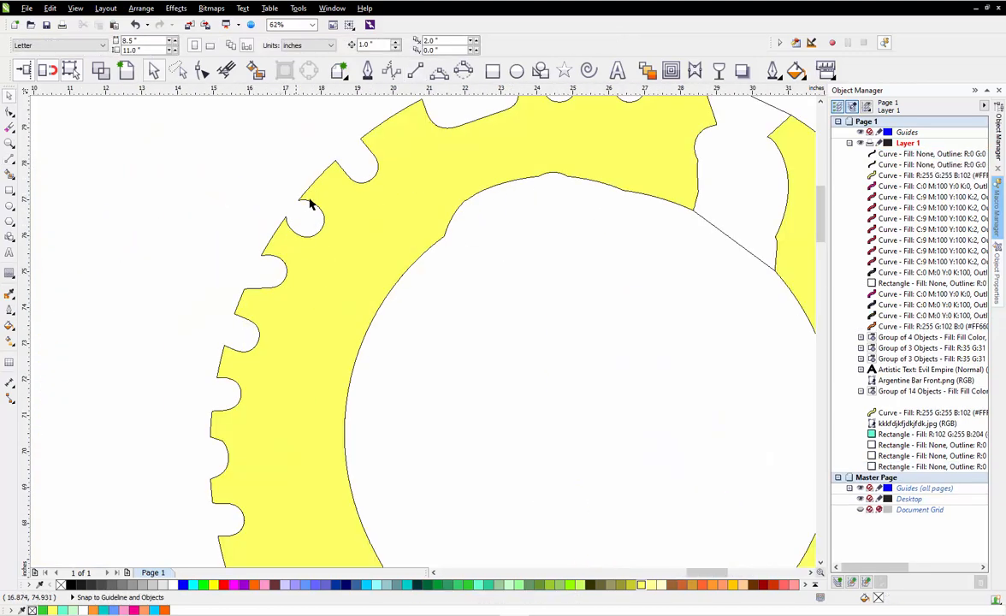
pyautogui.click(415, 70)
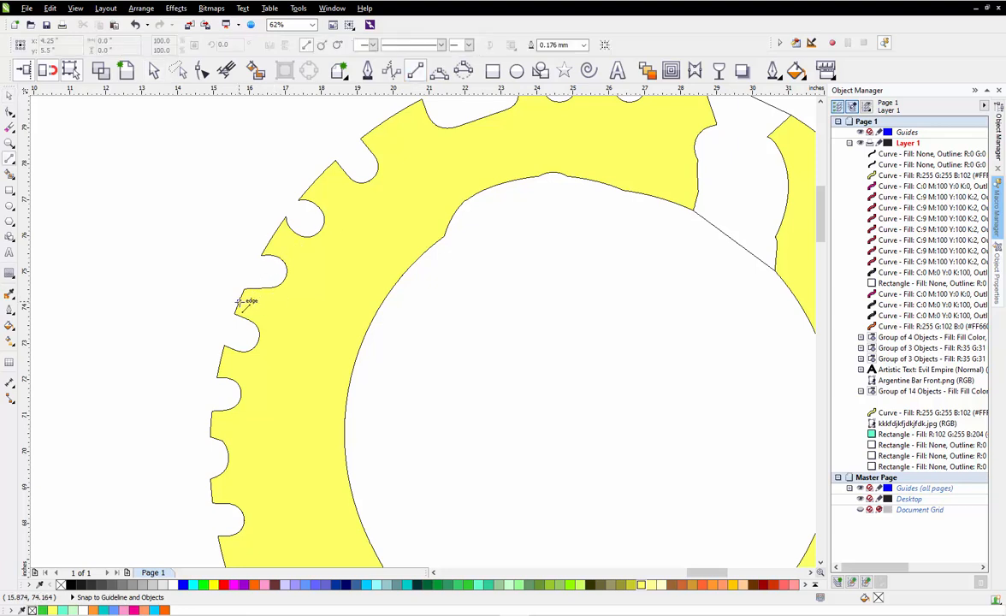
pyautogui.moveTo(237, 303); pyautogui.dragTo(364, 349)
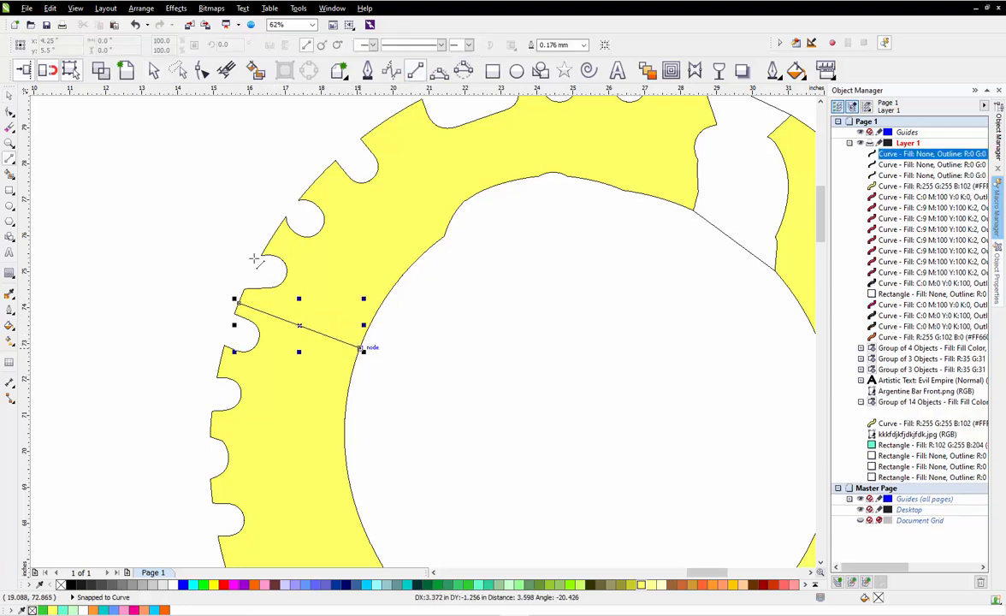
pyautogui.scroll(-1, 190, 226)
pyautogui.press('space')
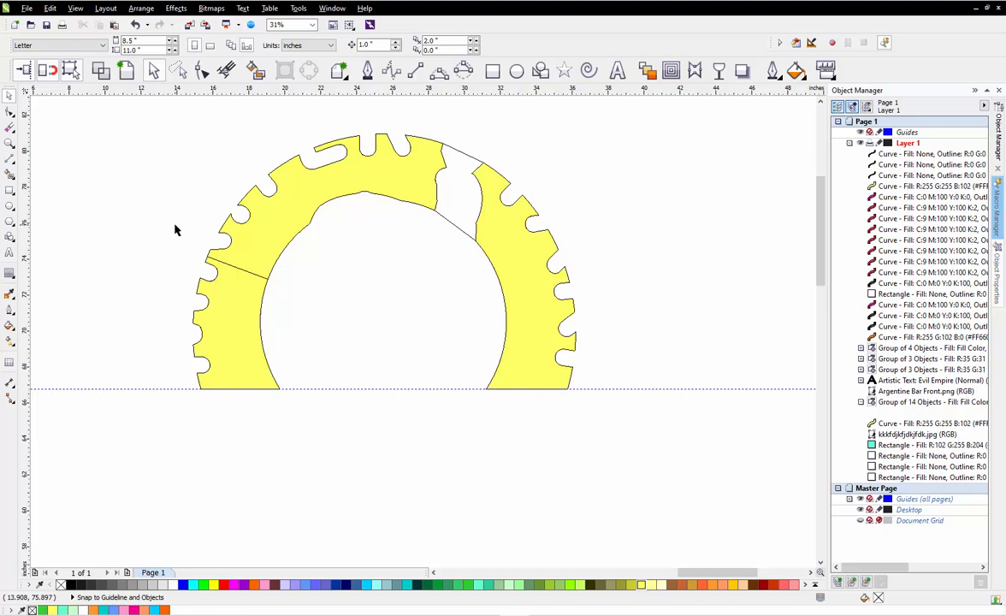
# Draw a diagonal dividing line across the arch's upper-left portion, from an outer edge midpoint to the inner edge, spanning about 2.49 by 2.55 inches
pyautogui.scroll(2, 239, 220)
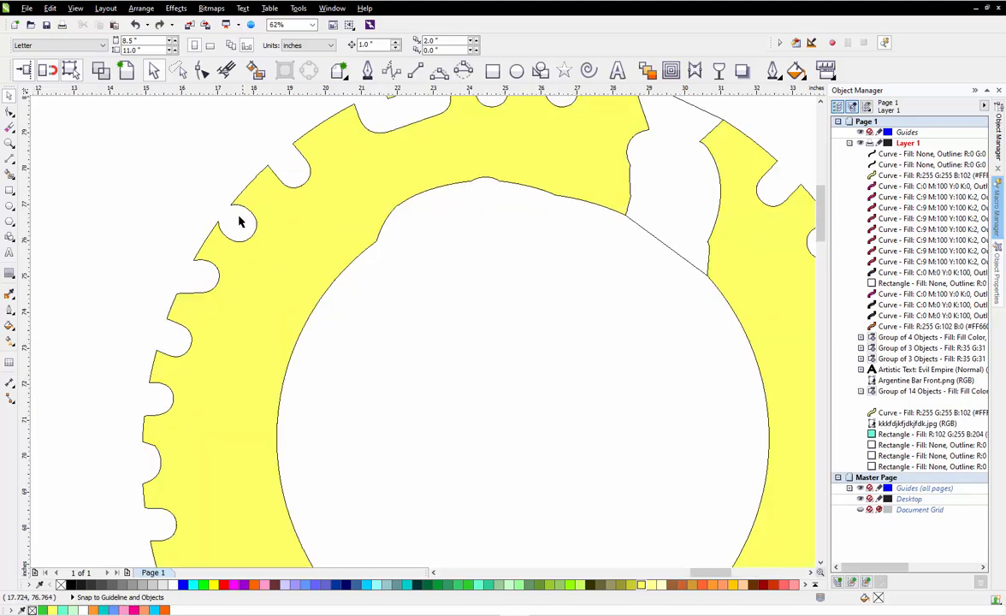
pyautogui.click(415, 71)
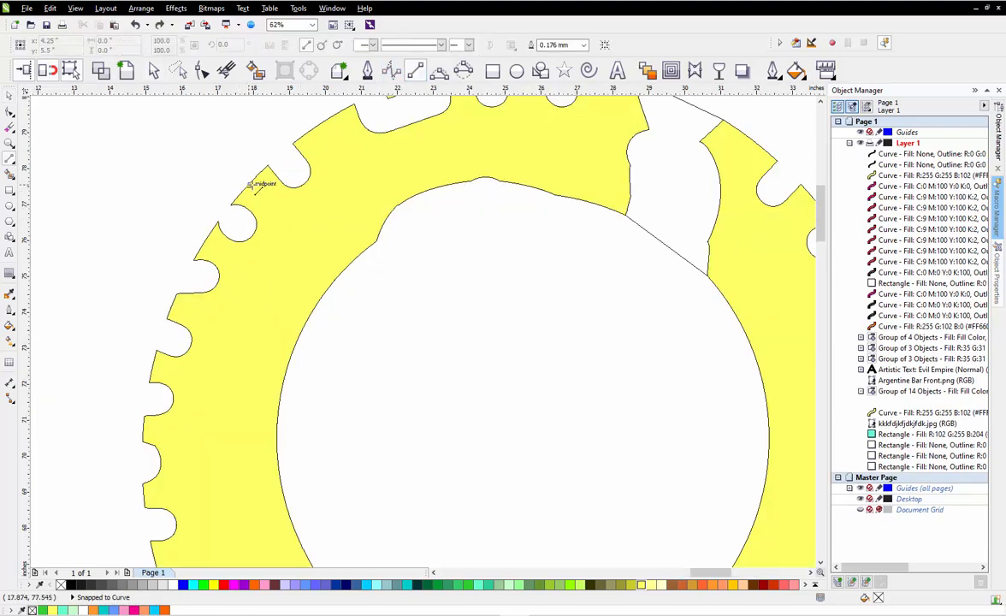
pyautogui.scroll(-2, 251, 185)
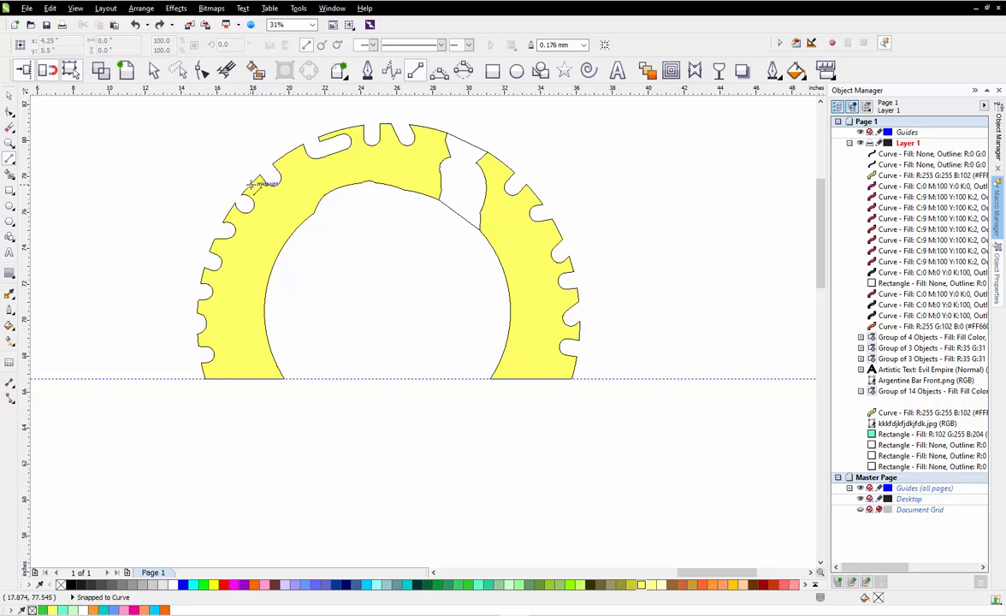
pyautogui.moveTo(250, 185); pyautogui.dragTo(295, 231)
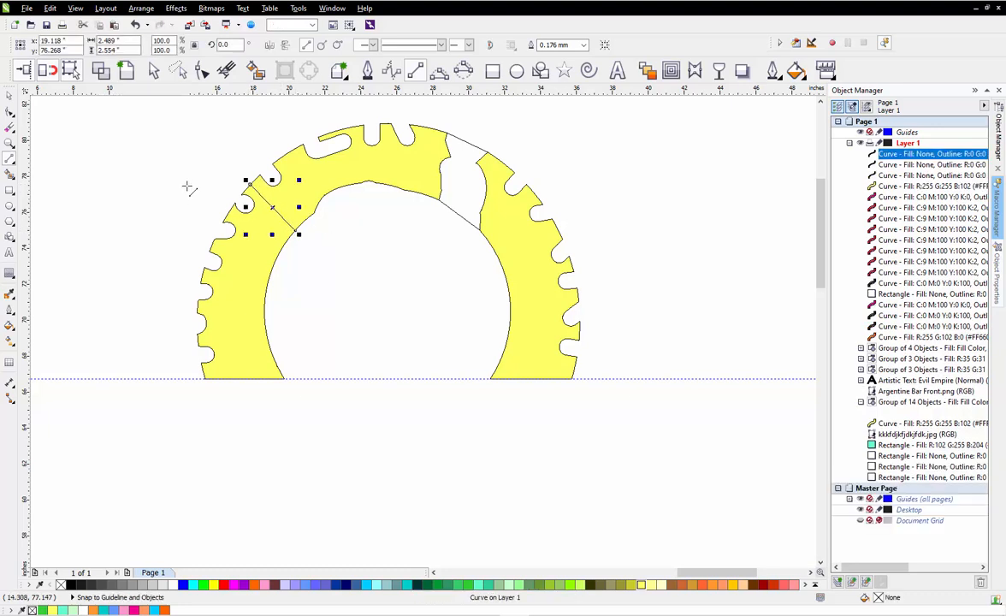
pyautogui.press('space')
pyautogui.click(185, 186)
# Smart Fill the arch's left arm, top portion, bridged gap and right arm with magenta and no outline
pyautogui.click(255, 70)
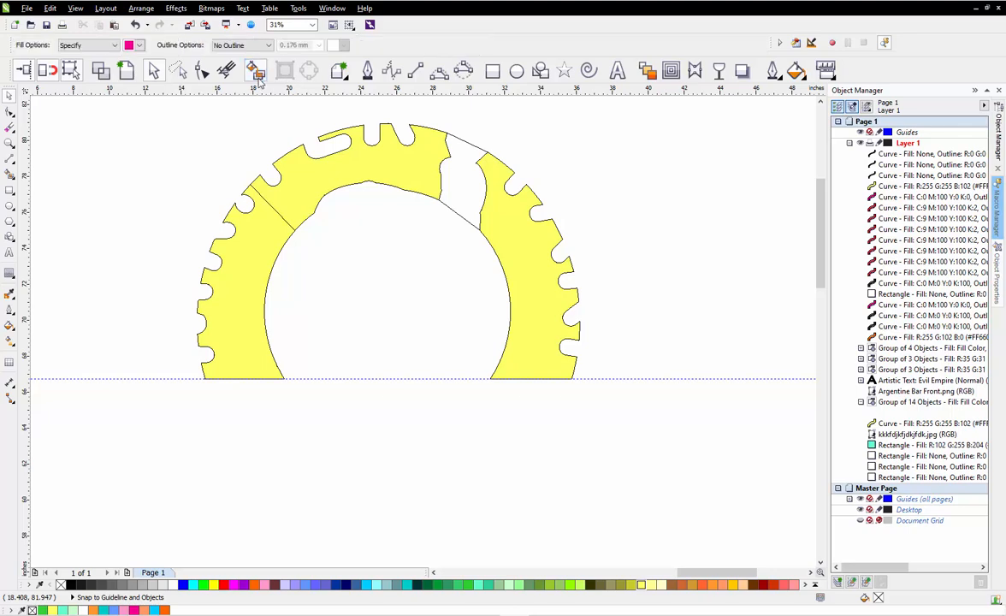
pyautogui.click(243, 250)
pyautogui.click(387, 173)
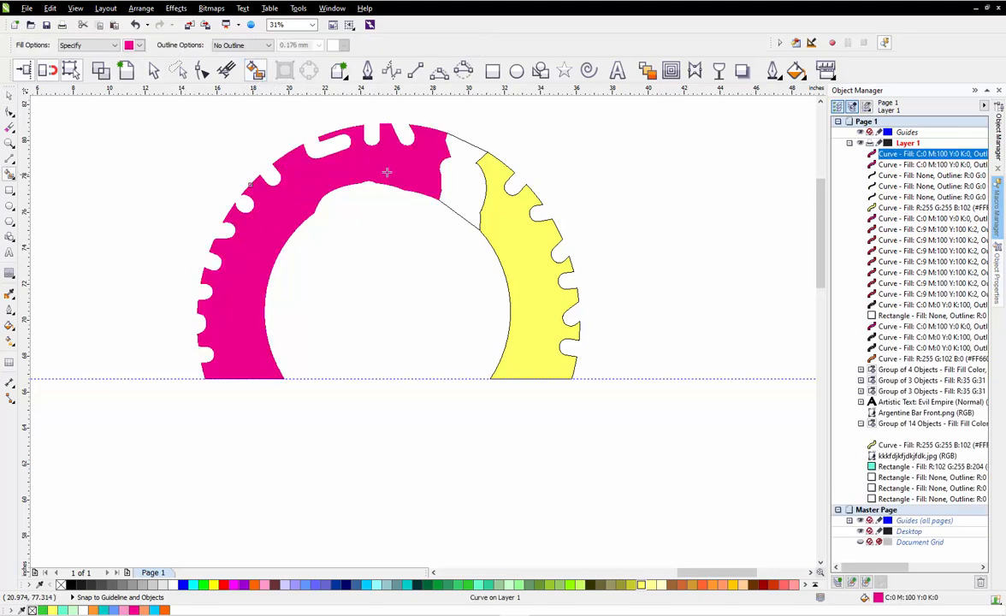
pyautogui.click(453, 171)
pyautogui.click(484, 221)
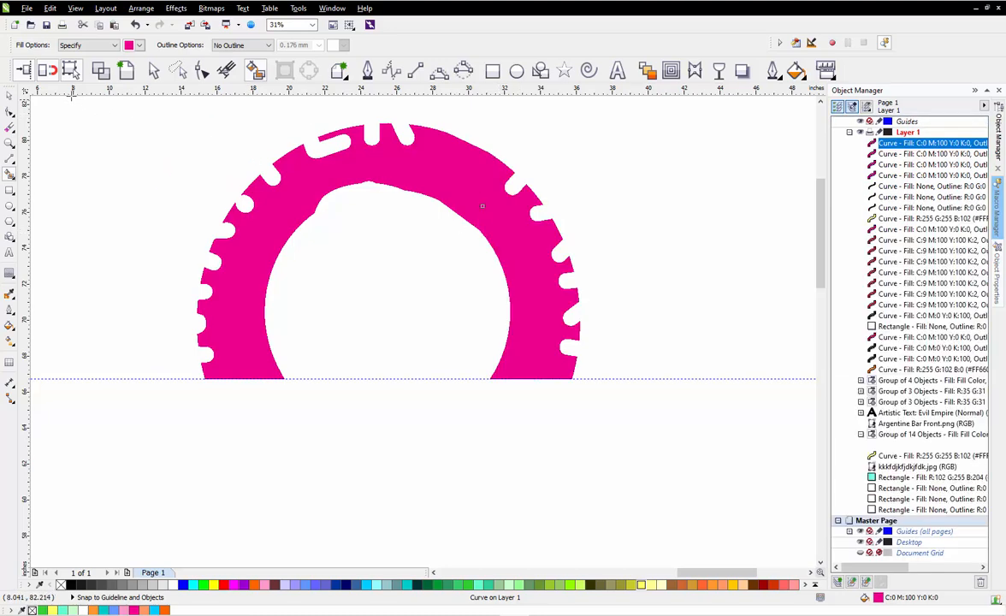
# Give the four magenta arch pieces no fill and a black outline
pyautogui.click(61, 180)
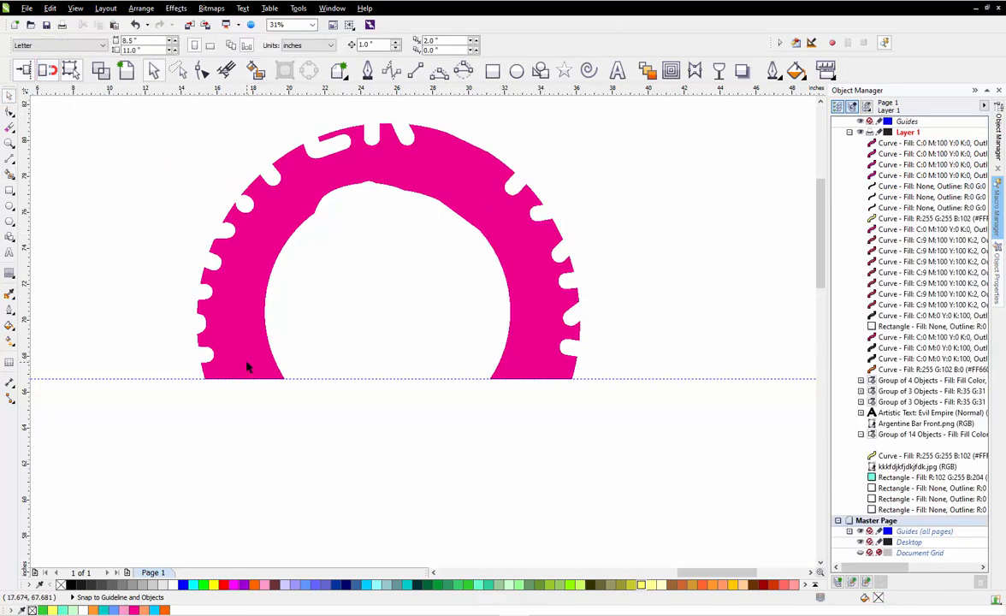
pyautogui.click(239, 346)
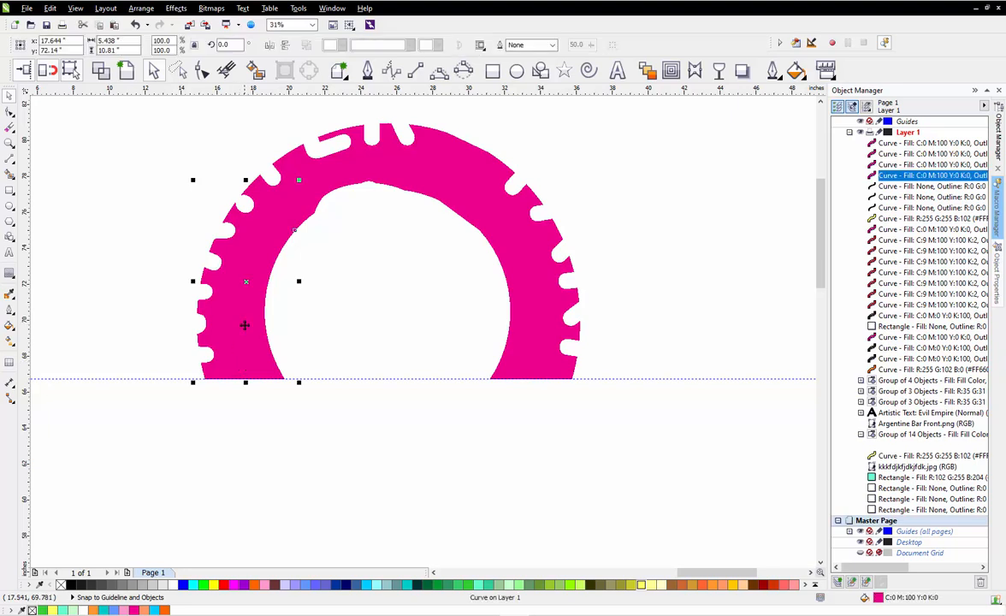
pyautogui.keyDown('shift'); pyautogui.click(916, 143); pyautogui.keyUp('shift')
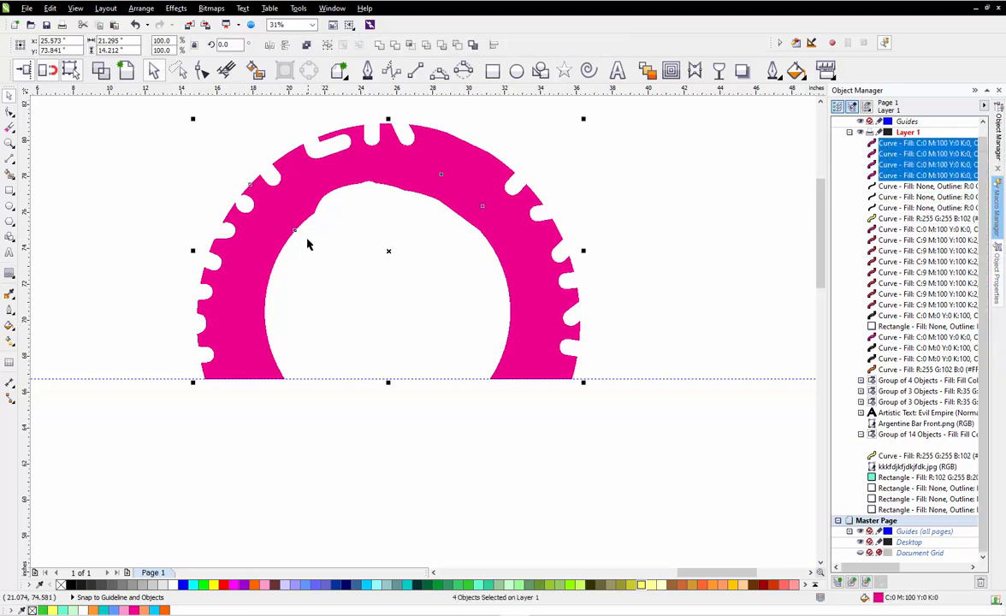
pyautogui.scroll(-2, 308, 245)
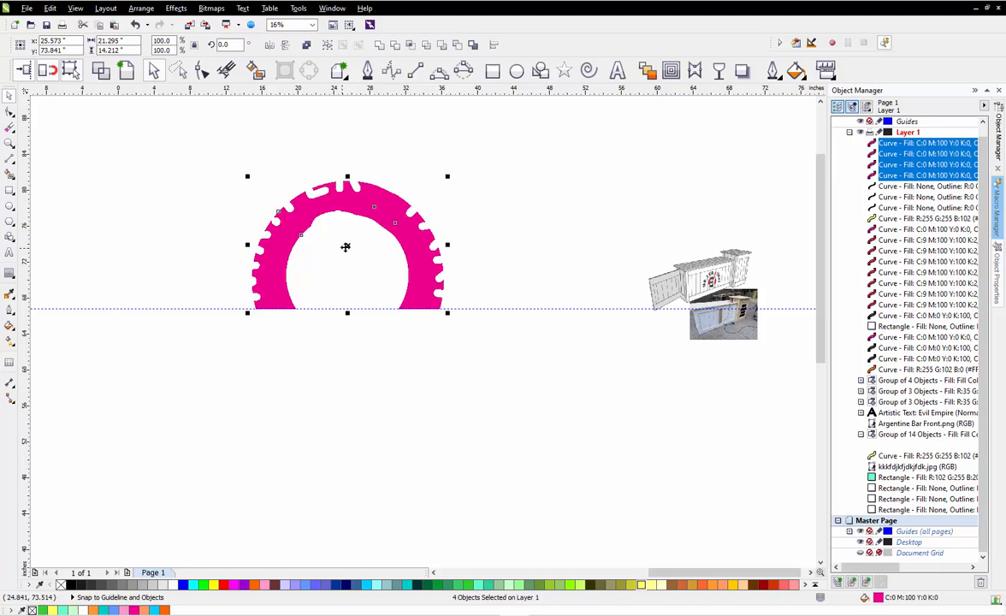
pyautogui.click(60, 585)
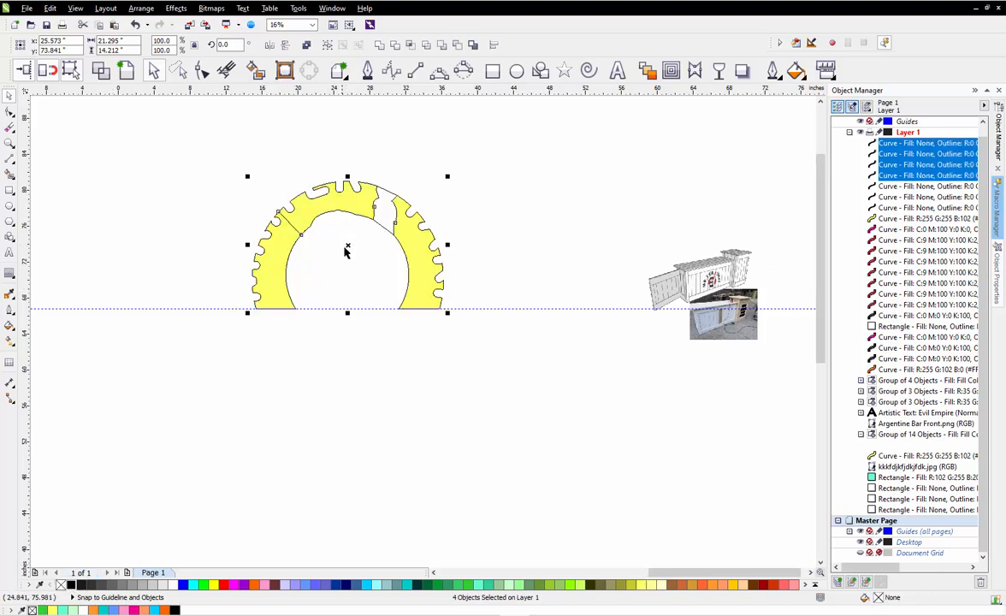
# Move the four outlined pieces straight below the yellow arch, and delete the original arch with its dividing lines
pyautogui.moveTo(350, 247)
pyautogui.mouseDown()
pyautogui.moveTo(571, 249)
pyautogui.moveTo(242, 431)
pyautogui.mouseUp()
pyautogui.moveTo(211, 154); pyautogui.dragTo(488, 330)
pyautogui.press('Delete')
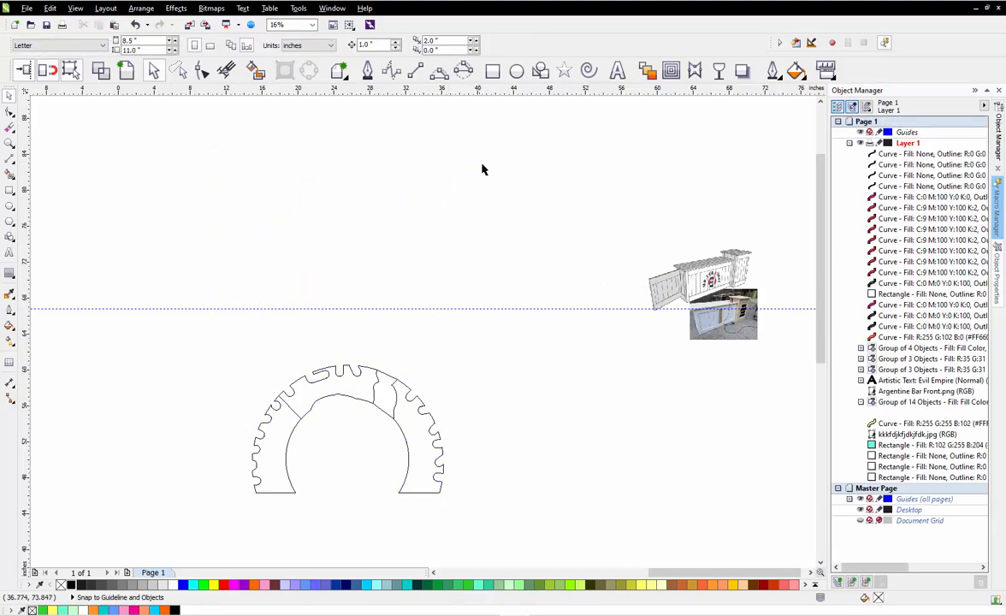
# Copy the 12-inch square frame around the red circle artwork and place the copy beside the outlined arch pieces
pyautogui.scroll(-2, 482, 170)
pyautogui.scroll(1, 329, 236)
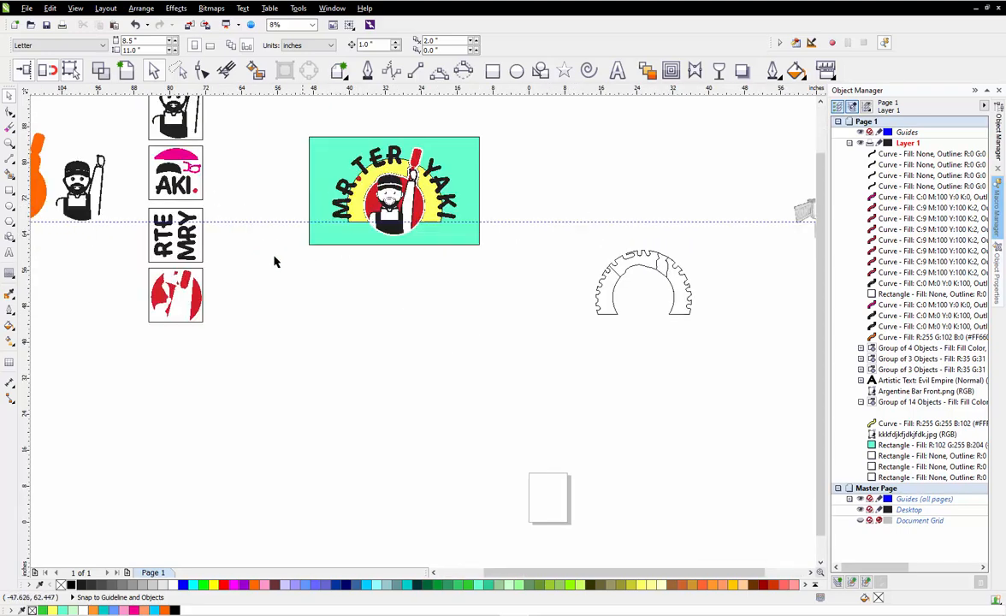
pyautogui.click(181, 317)
pyautogui.moveTo(180, 317); pyautogui.dragTo(555, 357)
pyautogui.rightClick(555, 358)
# Centre the arch's left arm piece horizontally and vertically in the copied square
pyautogui.scroll(1, 630, 289)
pyautogui.click(602, 303)
pyautogui.keyDown('shift'); pyautogui.click(481, 398); pyautogui.keyUp('shift')
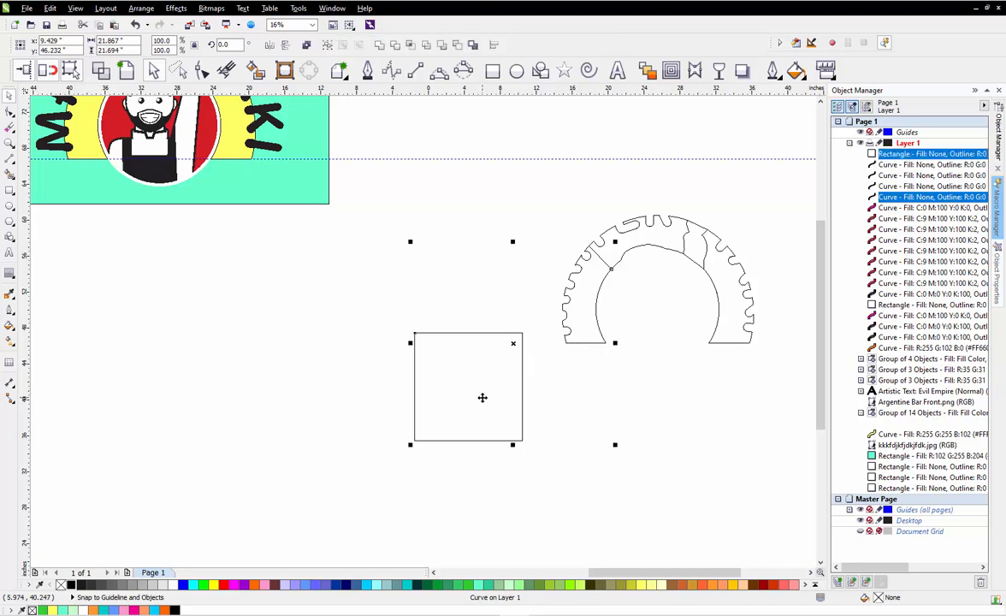
pyautogui.press('c')
pyautogui.press('e')
pyautogui.click(391, 293)
pyautogui.scroll(1, 504, 414)
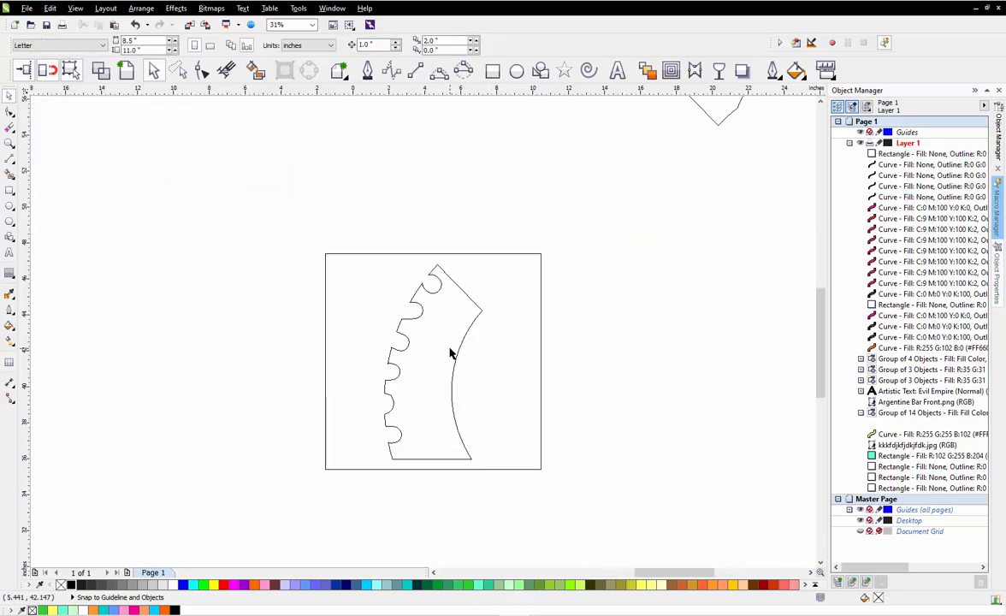
# Shift the left arm piece sideways to sit just inside the square's left edge
pyautogui.click(447, 351)
pyautogui.moveTo(291, 197); pyautogui.dragTo(508, 471)
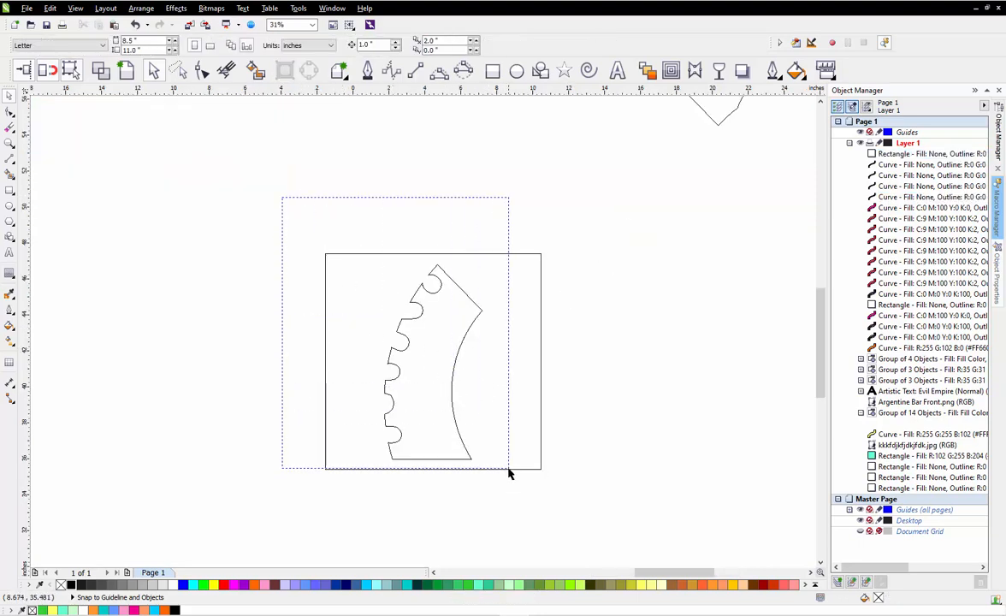
pyautogui.moveTo(432, 364); pyautogui.dragTo(377, 366)
pyautogui.scroll(1, 377, 363)
pyautogui.click(218, 323)
pyautogui.scroll(-2, 274, 307)
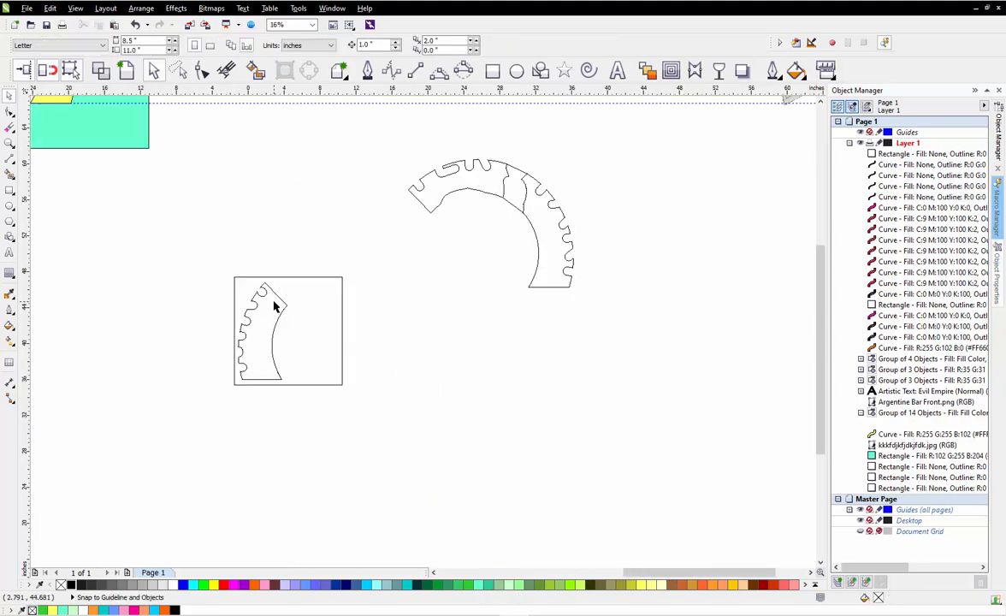
# Move the arch's top piece into the free half of the square and rotate it upright to 251.7 degrees
pyautogui.scroll(-1, 275, 306)
pyautogui.scroll(1, 377, 231)
pyautogui.click(353, 254)
pyautogui.moveTo(352, 254); pyautogui.dragTo(221, 407)
pyautogui.click(259, 400)
pyautogui.moveTo(273, 370); pyautogui.dragTo(229, 475)
pyautogui.scroll(1, 217, 400)
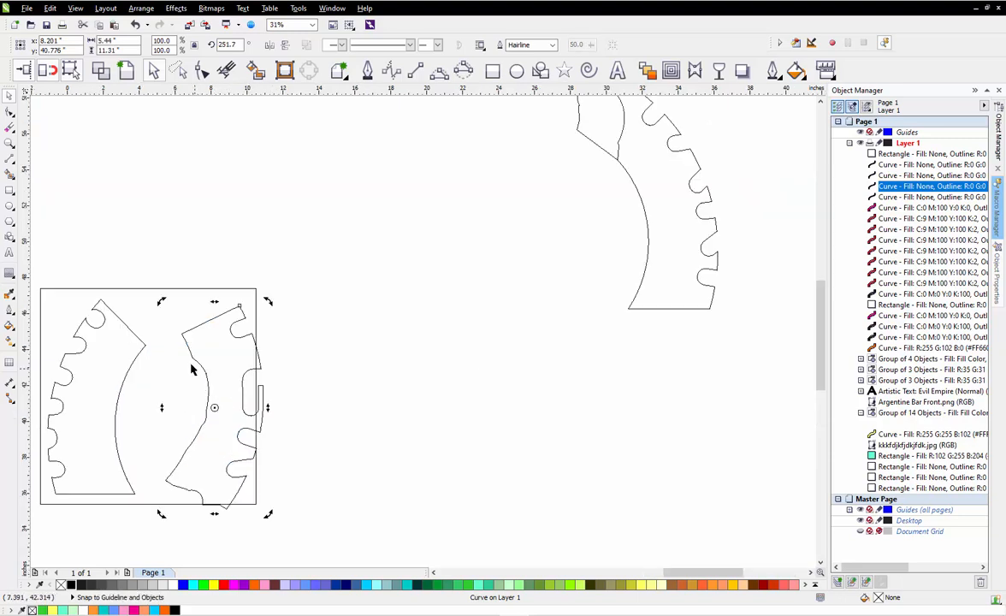
# Centre the rotated top piece vertically in the square and shift it left until it fits inside the right edge
pyautogui.keyDown('shift'); pyautogui.click(192, 297); pyautogui.keyUp('shift')
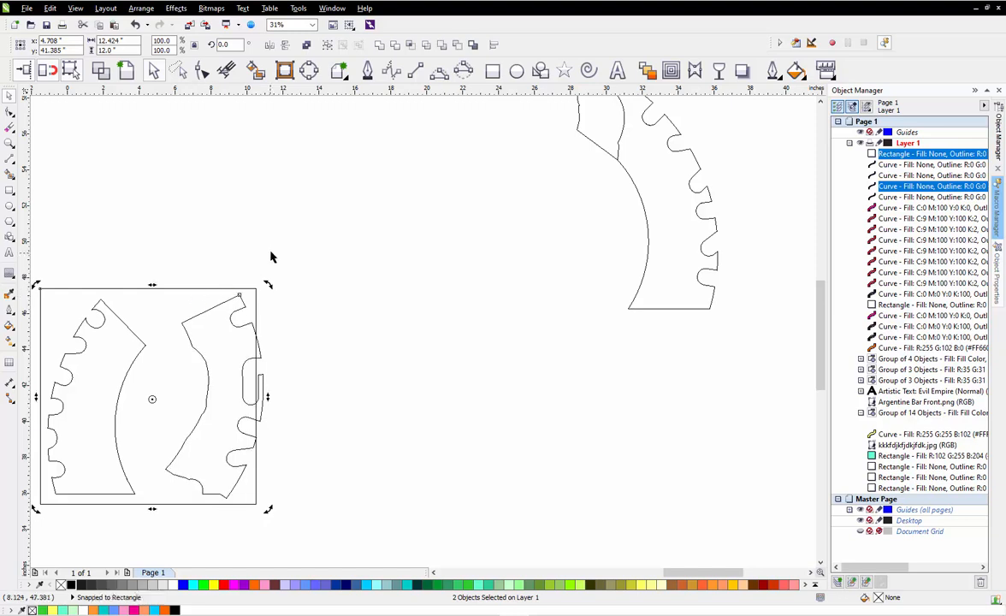
pyautogui.click(309, 254)
pyautogui.scroll(-1, 310, 254)
pyautogui.scroll(1, 261, 325)
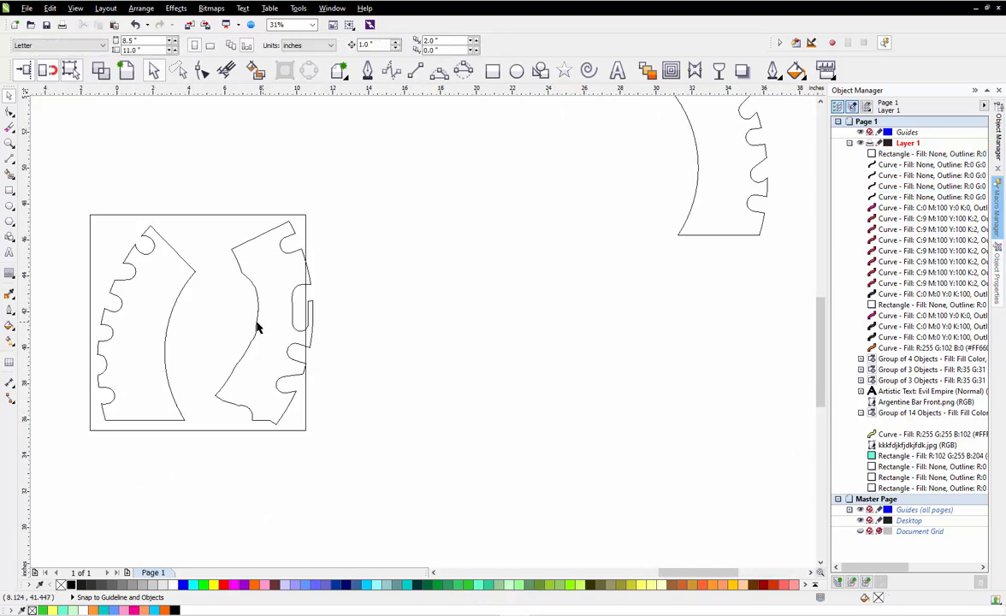
pyautogui.moveTo(258, 326); pyautogui.dragTo(238, 353)
pyautogui.scroll(1, 247, 290)
pyautogui.scroll(-2, 277, 301)
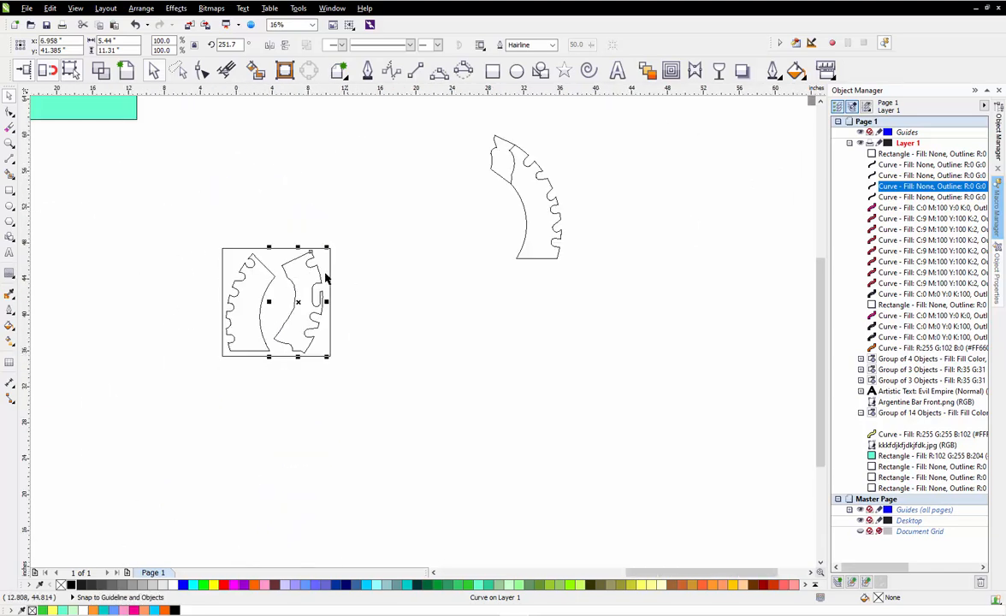
# Duplicate the 12-inch square directly below the first one
pyautogui.click(280, 201)
pyautogui.click(274, 259)
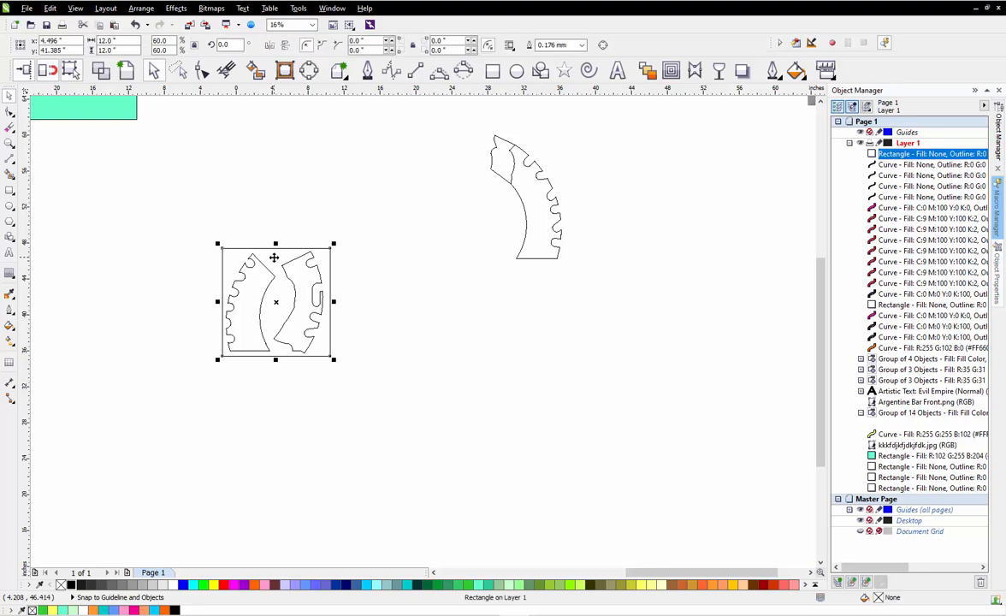
pyautogui.moveTo(274, 258); pyautogui.dragTo(276, 380)
pyautogui.rightClick(275, 380)
# Move the small bridged-gap piece and the right arm piece into the second square
pyautogui.click(499, 161)
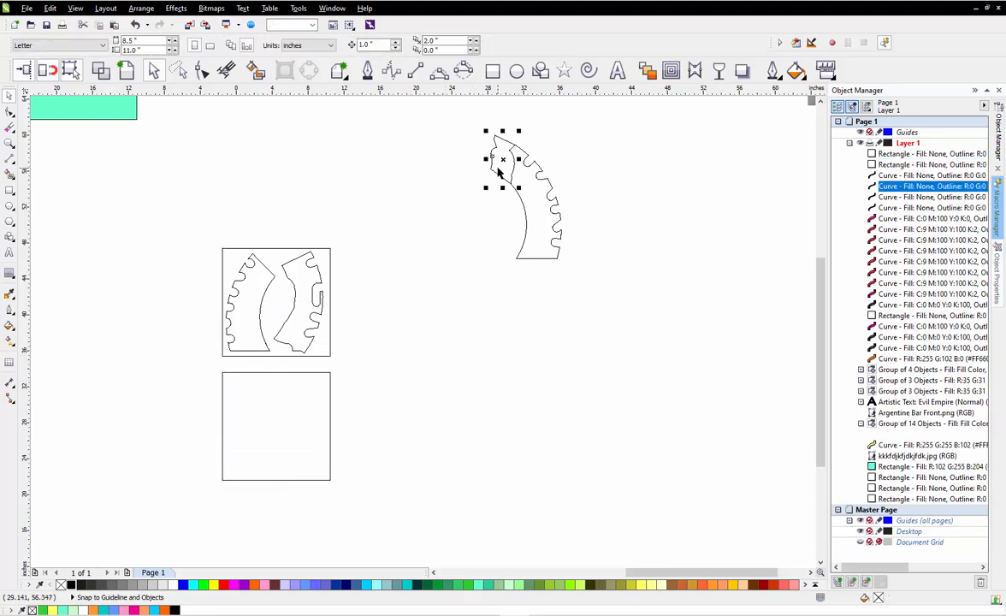
pyautogui.moveTo(502, 161); pyautogui.dragTo(240, 406)
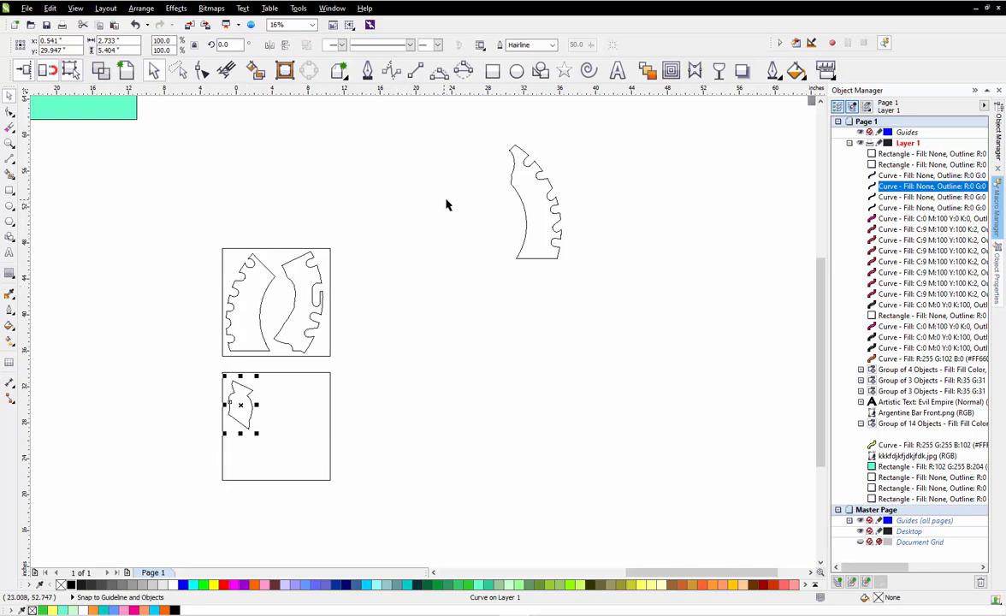
pyautogui.click(538, 176)
pyautogui.moveTo(530, 176); pyautogui.dragTo(295, 406)
# Rotate the right arm piece in the second square to 27.3 degrees
pyautogui.scroll(2, 290, 423)
pyautogui.click(340, 517)
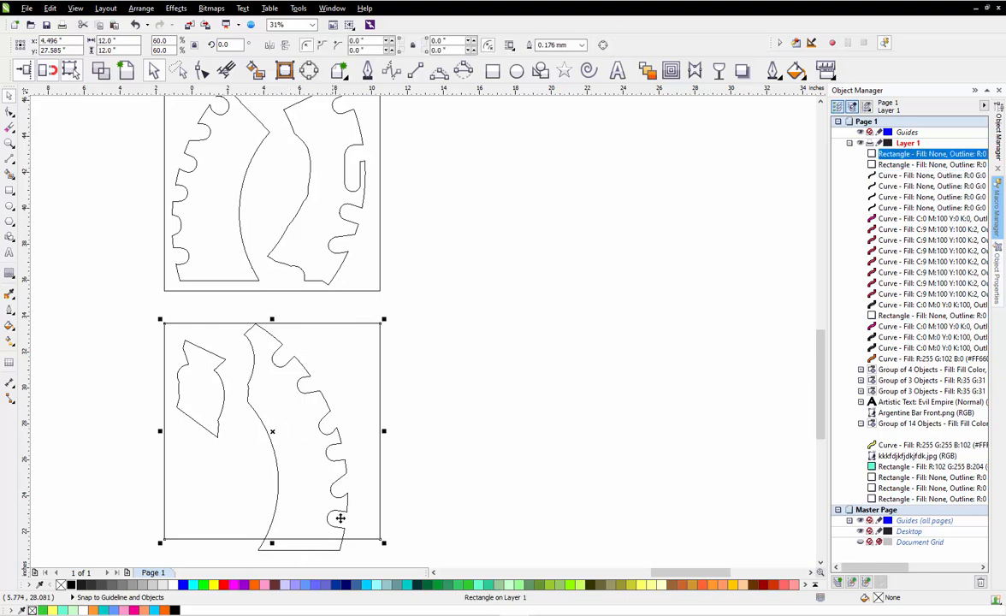
pyautogui.click(276, 554)
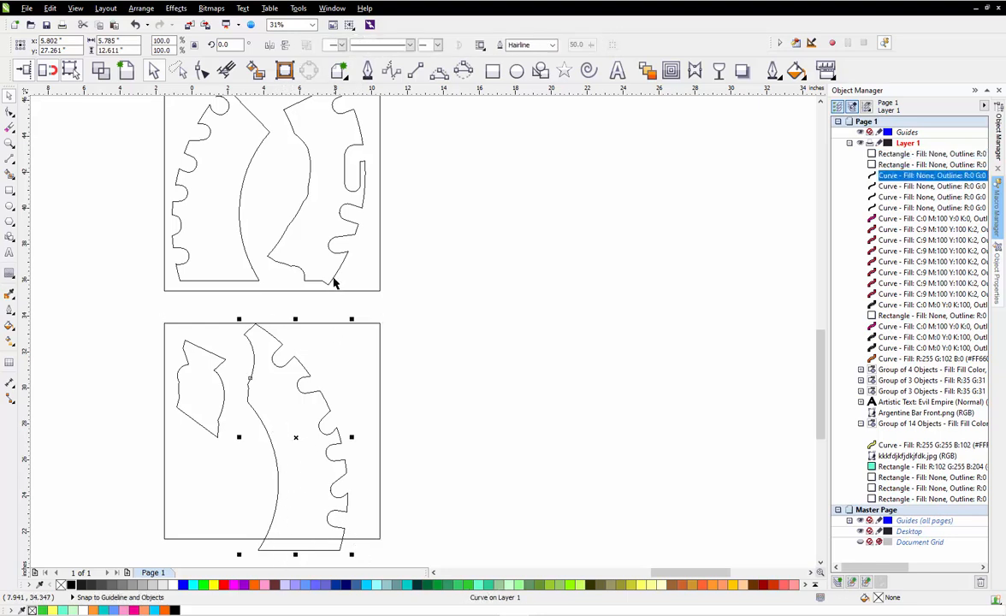
pyautogui.scroll(-2, 240, 356)
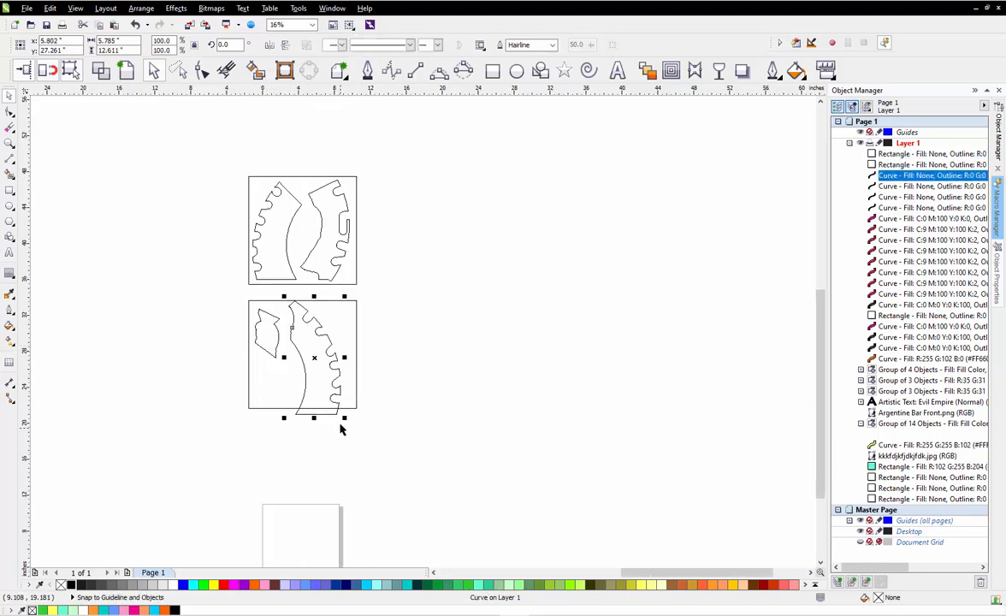
pyautogui.scroll(2, 341, 430)
pyautogui.click(304, 289)
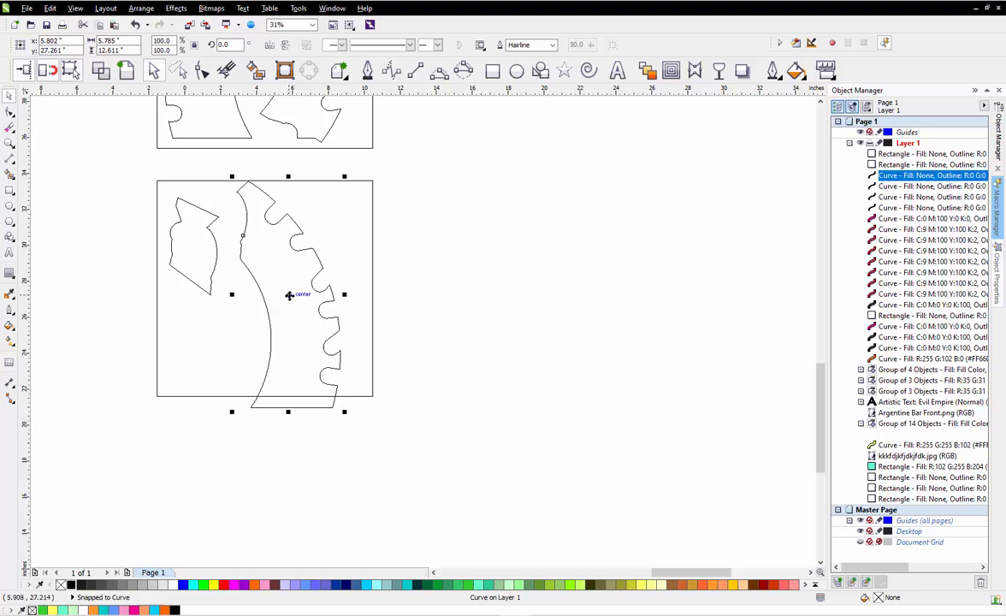
pyautogui.moveTo(344, 414); pyautogui.dragTo(348, 341)
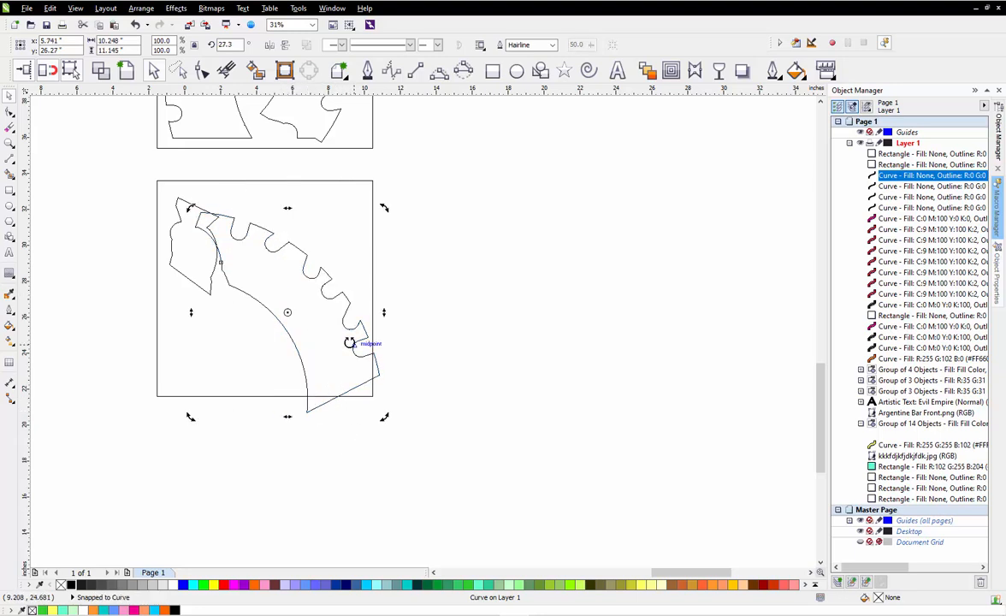
# Move the right arm piece up and left and rotate it slightly further so it fits diagonally inside the second square
pyautogui.click(316, 298)
pyautogui.moveTo(323, 294); pyautogui.dragTo(305, 272)
pyautogui.scroll(2, 306, 272)
pyautogui.click(307, 275)
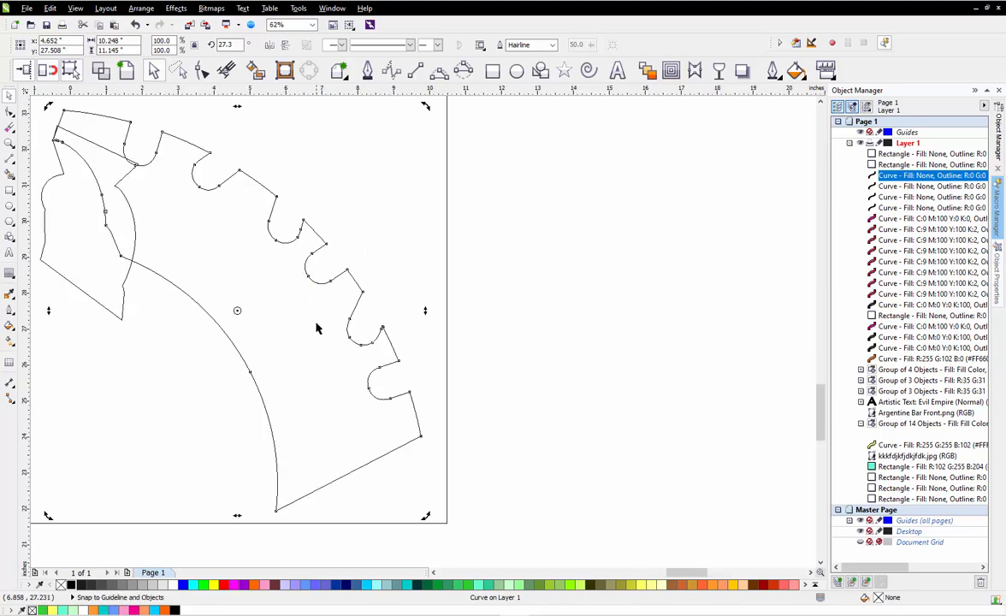
pyautogui.scroll(-2, 371, 409)
pyautogui.scroll(2, 377, 432)
pyautogui.moveTo(377, 432); pyautogui.dragTo(385, 410)
pyautogui.scroll(-2, 384, 411)
pyautogui.click(448, 369)
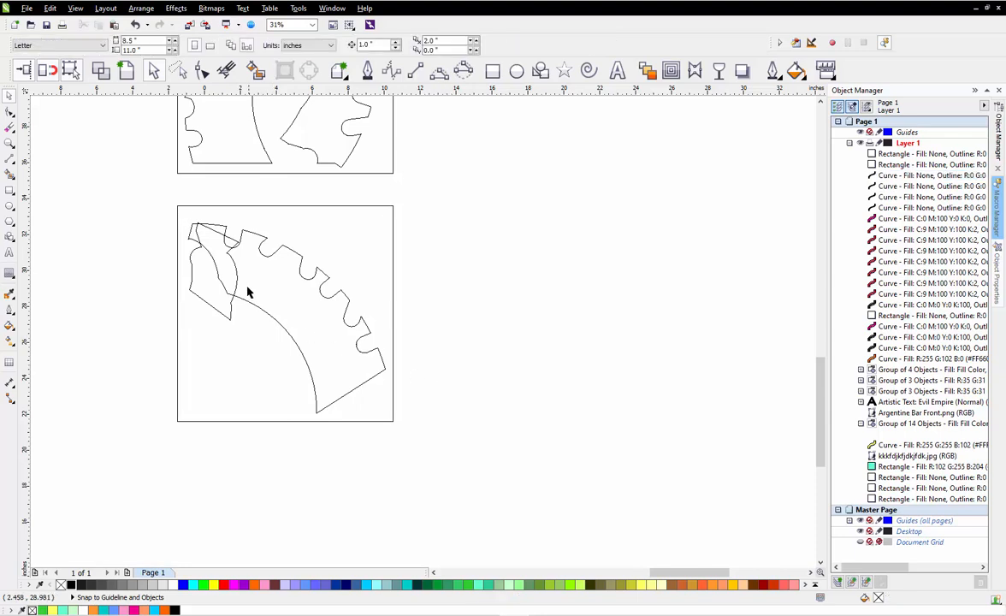
# Send the second square to the back and move the small piece down below the right arm piece's inner curve
pyautogui.click(220, 312)
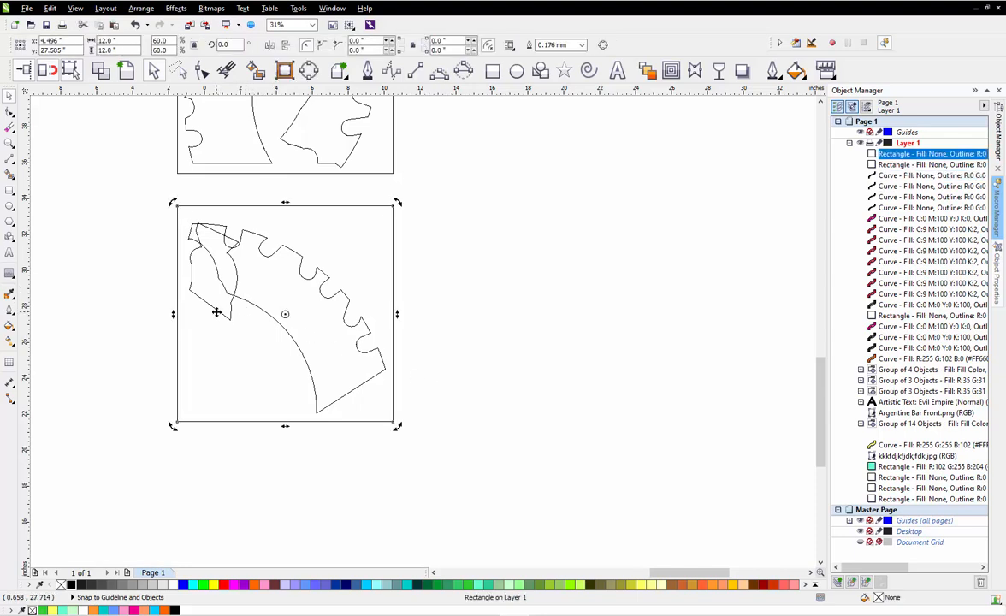
pyautogui.hotkey('shift', 'pagedown')
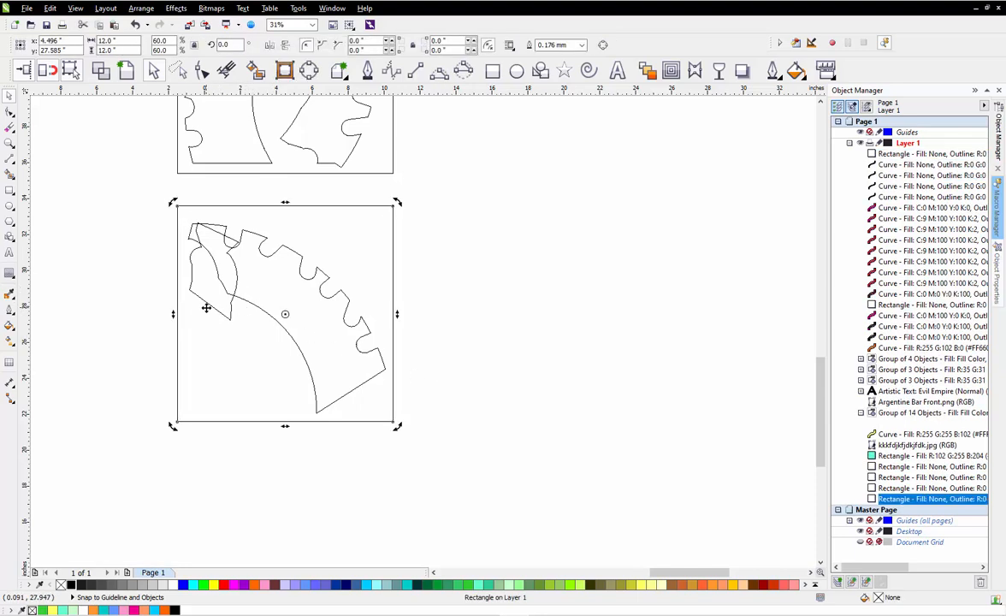
pyautogui.click(101, 332)
pyautogui.moveTo(206, 288); pyautogui.dragTo(216, 370)
pyautogui.click(99, 364)
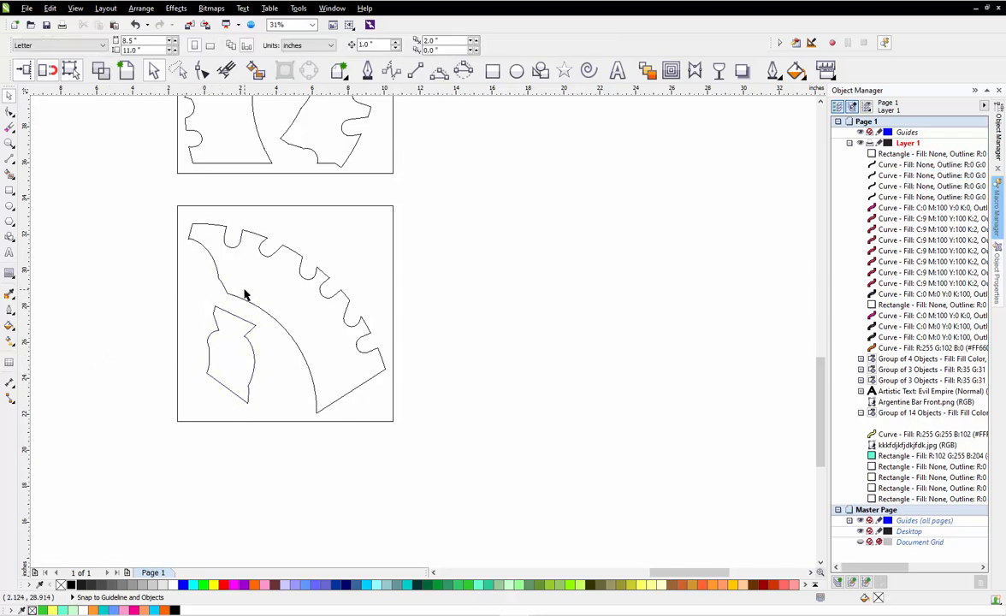
# Centre the right arm piece horizontally and vertically in the second square
pyautogui.click(253, 284)
pyautogui.keyDown('shift'); pyautogui.click(217, 213); pyautogui.keyUp('shift')
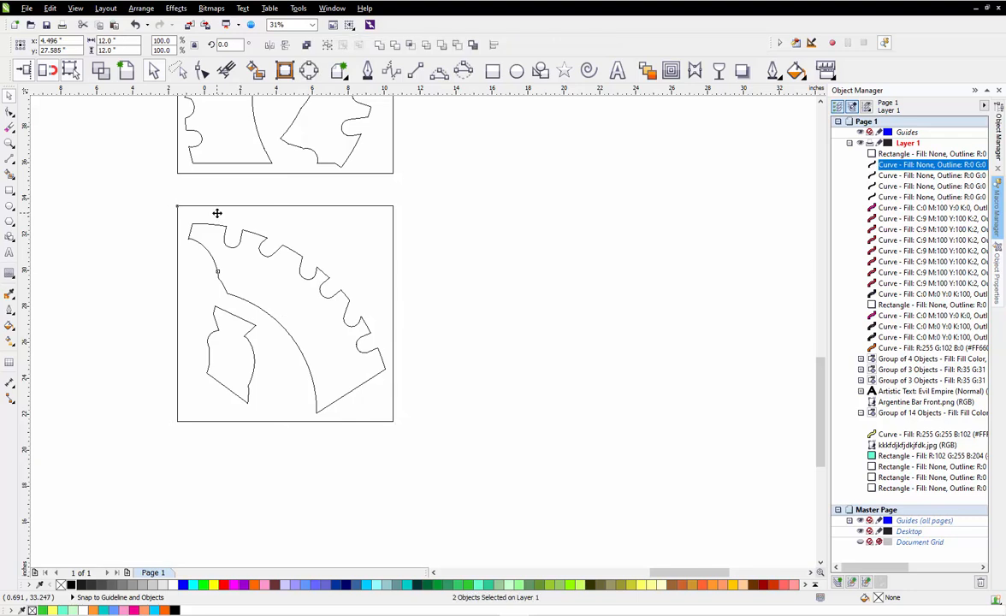
pyautogui.press('c')
pyautogui.press('e')
pyautogui.click(118, 257)
# Centre the small piece in the second square
pyautogui.click(246, 354)
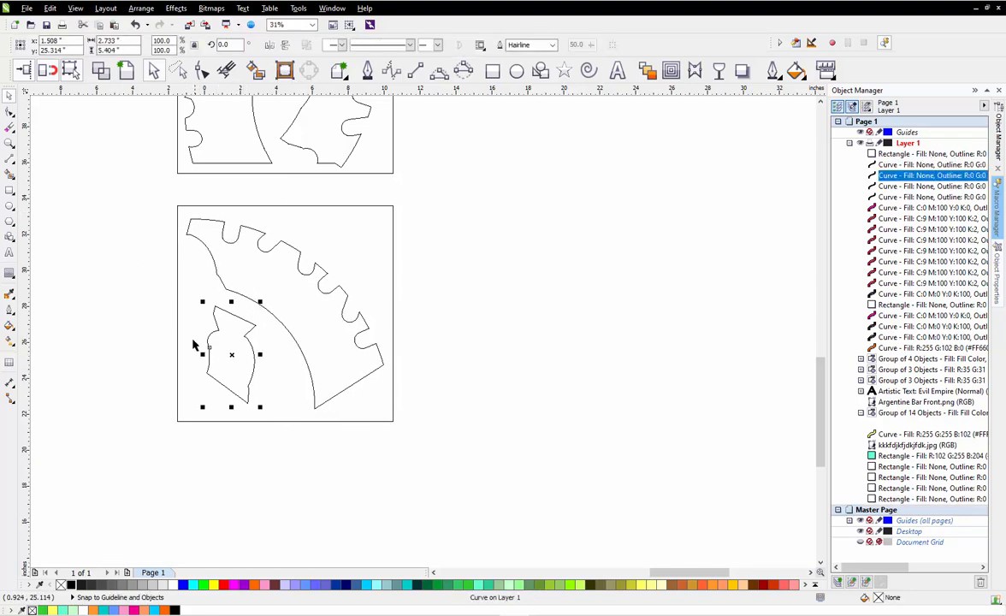
pyautogui.press('p')
pyautogui.click(116, 313)
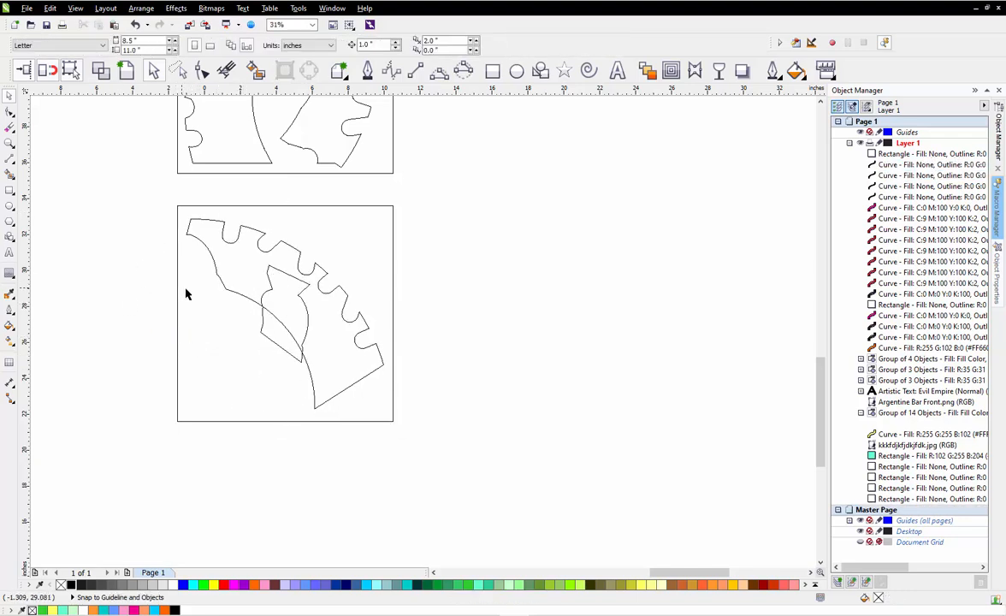
# Move the small piece into the second square's empty lower-left area, clear of the right arm piece, and deselect it
pyautogui.click(272, 344)
pyautogui.moveTo(272, 344); pyautogui.dragTo(214, 383)
pyautogui.click(355, 292)
# Move both arch-piece sheets below the red circle sheet in the column of cutting sheets, aligned with it and leaving a small gap
pyautogui.scroll(-4, 360, 295)
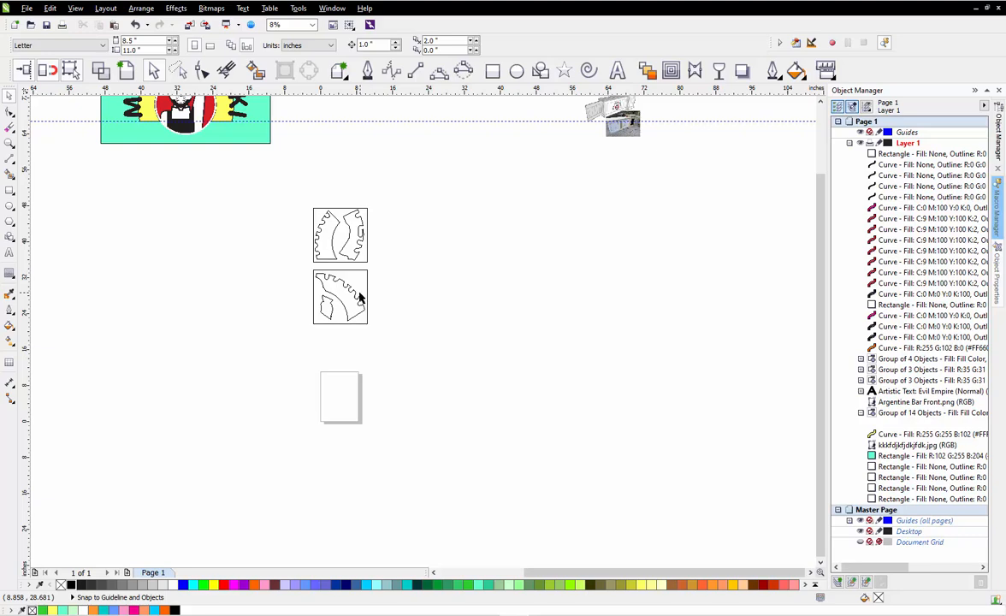
pyautogui.scroll(-2, 431, 315)
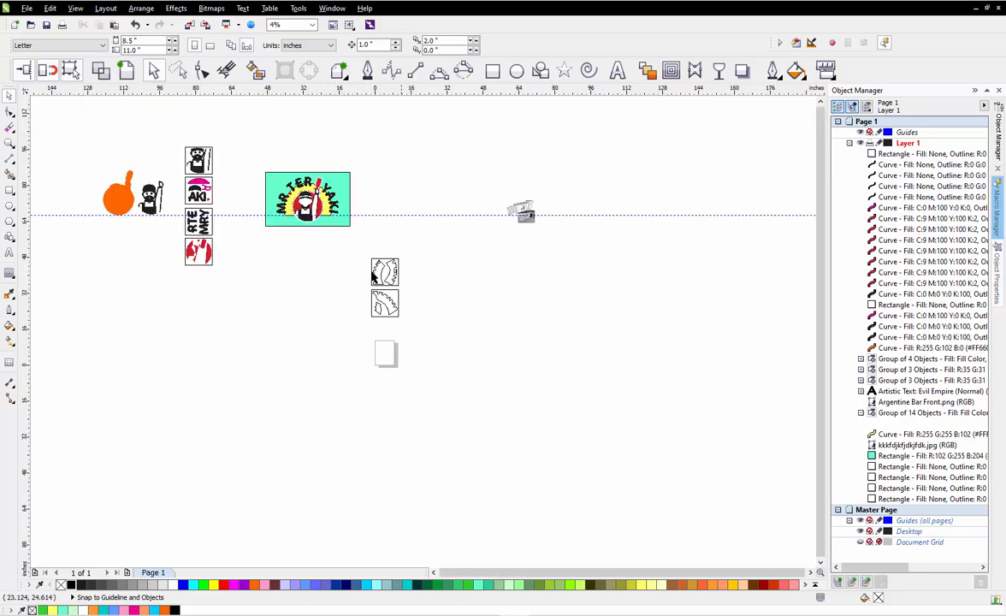
pyautogui.scroll(2, 278, 258)
pyautogui.moveTo(478, 269); pyautogui.dragTo(584, 425)
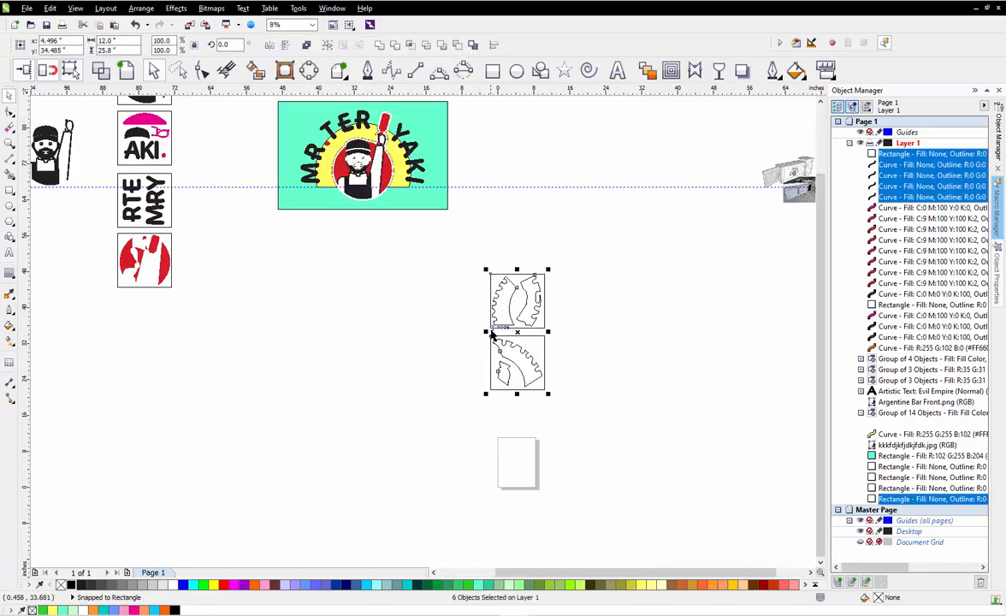
pyautogui.moveTo(467, 342); pyautogui.dragTo(115, 352)
pyautogui.scroll(4, 114, 352)
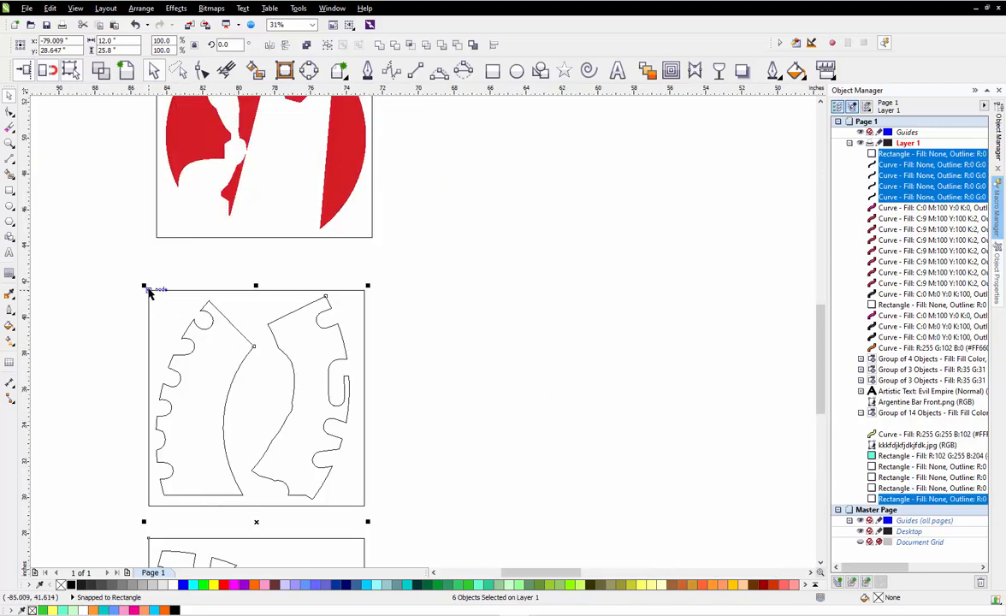
pyautogui.moveTo(149, 294); pyautogui.dragTo(156, 241)
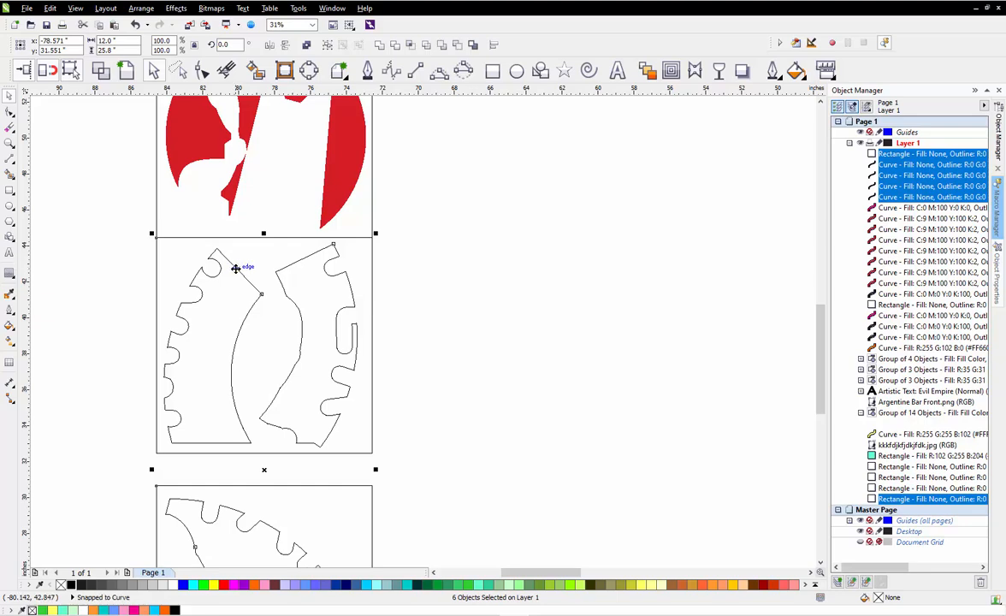
pyautogui.moveTo(235, 274); pyautogui.dragTo(241, 299)
pyautogui.click(408, 264)
# Duplicate the two arch-piece sheets with their contents into the empty area beside the column of sheets
pyautogui.scroll(-5, 376, 256)
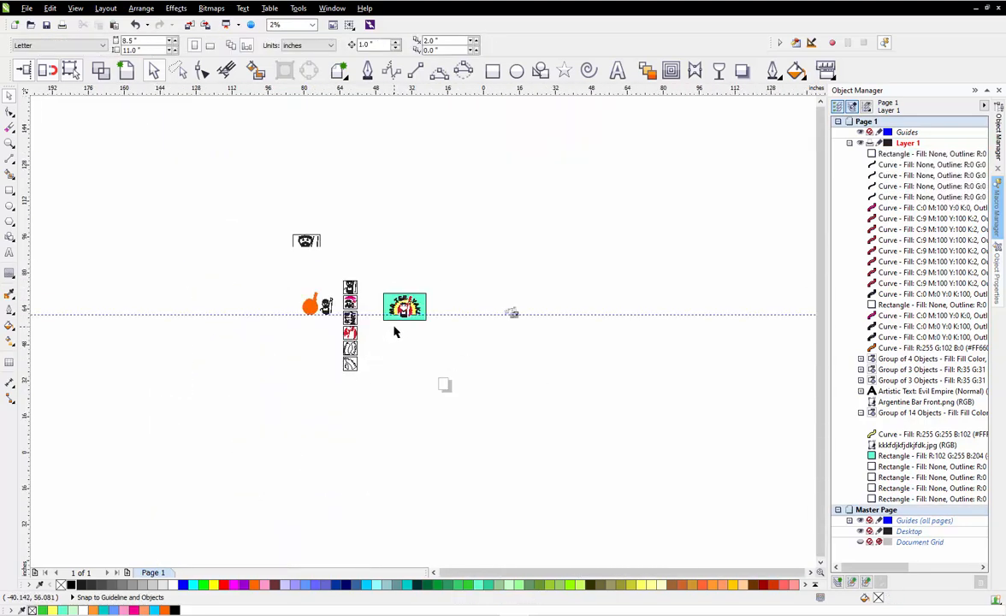
pyautogui.scroll(-1, 394, 207)
pyautogui.scroll(1, 325, 307)
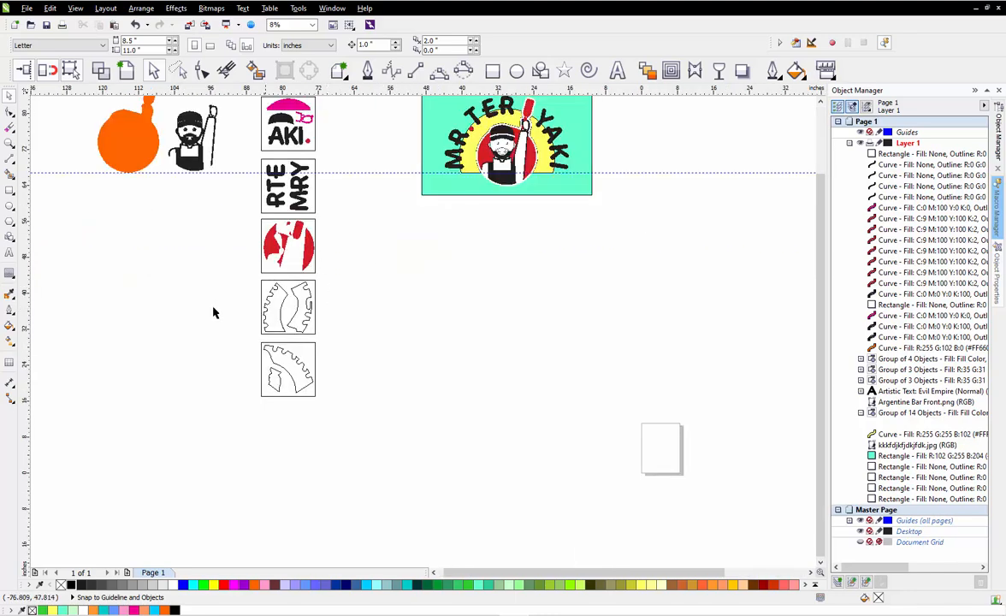
pyautogui.scroll(1, 367, 332)
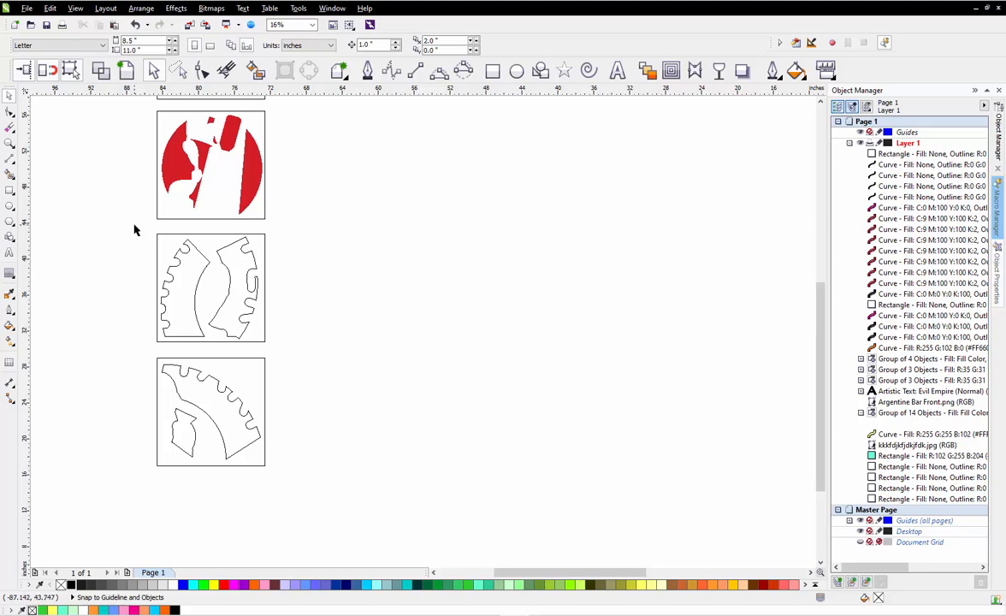
pyautogui.moveTo(134, 229); pyautogui.dragTo(308, 524)
pyautogui.click(149, 271)
pyautogui.moveTo(134, 229); pyautogui.dragTo(385, 533)
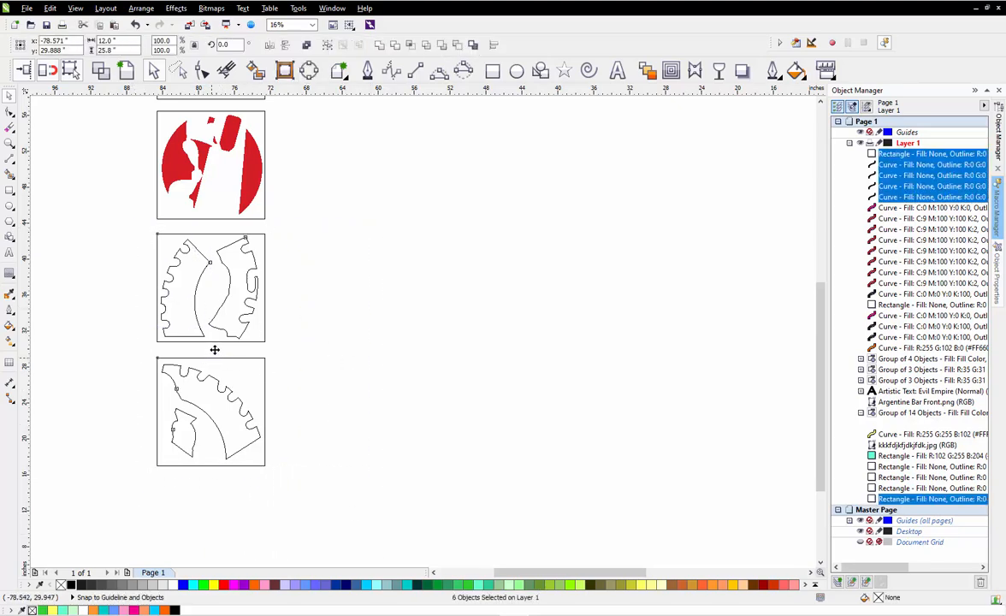
pyautogui.moveTo(215, 350); pyautogui.dragTo(600, 331)
pyautogui.click(723, 296)
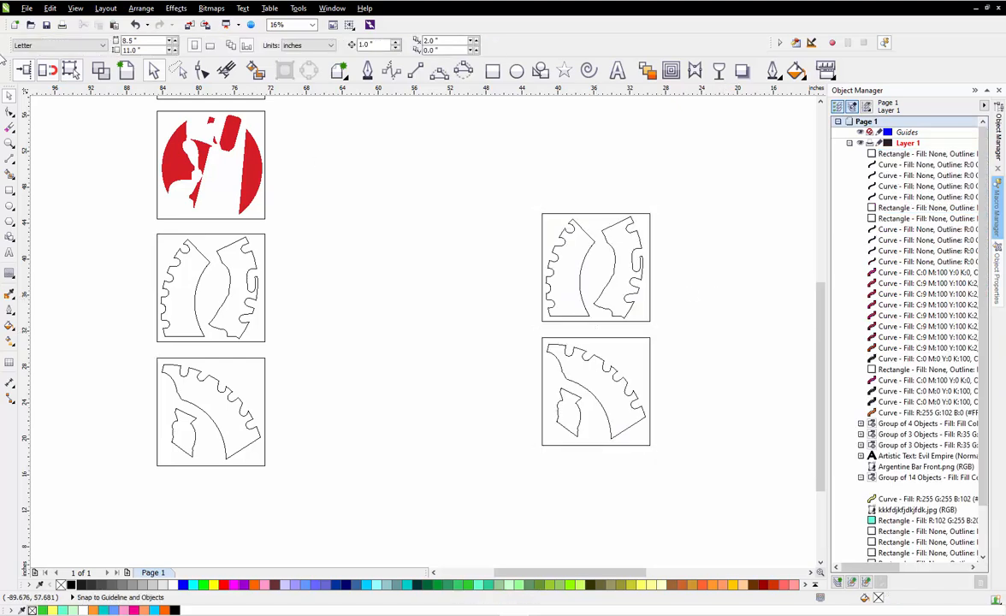
# Delete both square outlines from the duplicated sheets, keeping only the arch pieces
pyautogui.scroll(-1, 138, 125)
pyautogui.scroll(1, 540, 143)
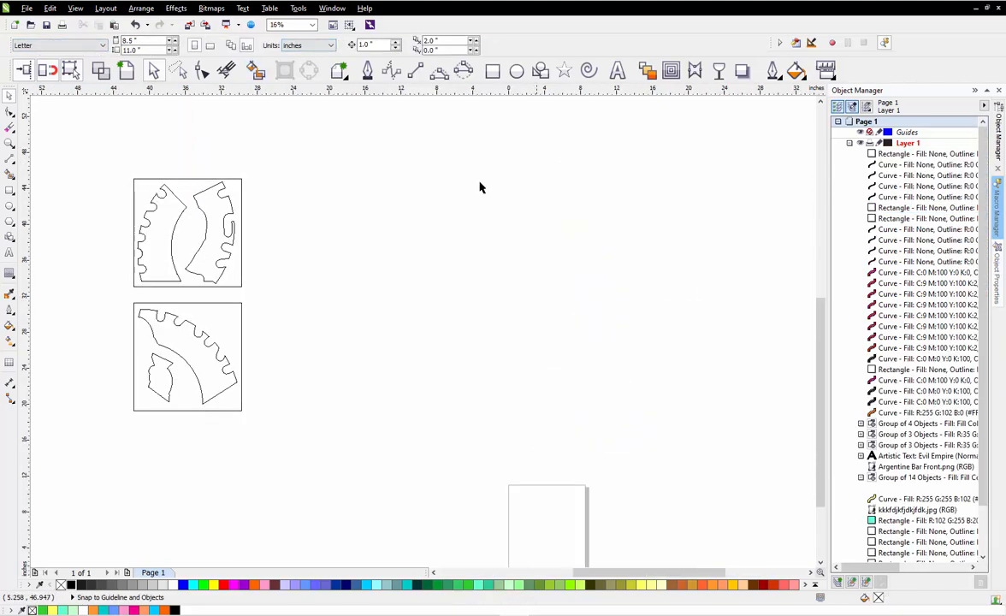
pyautogui.click(172, 202)
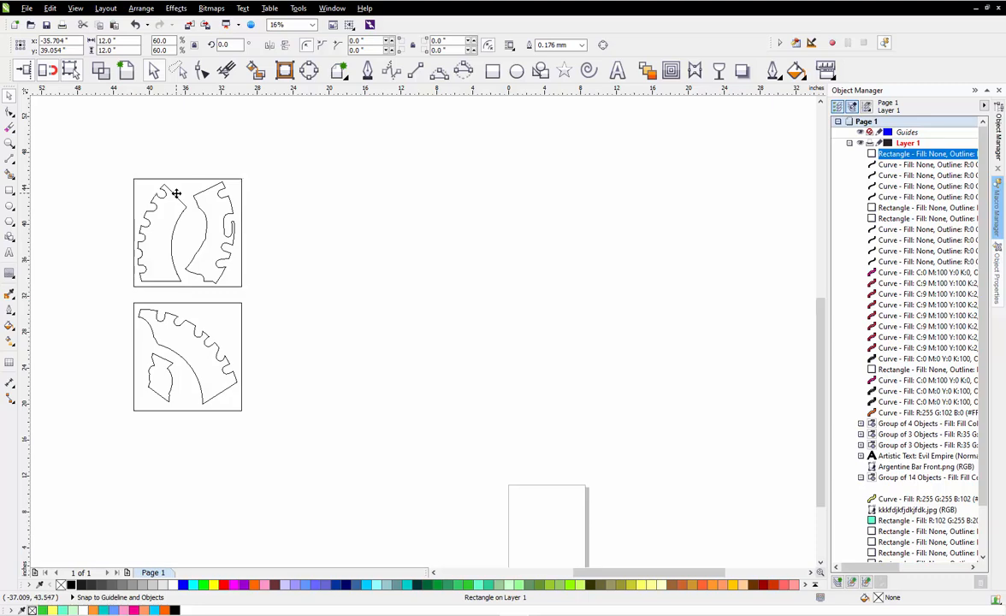
pyautogui.press('Delete')
pyautogui.click(222, 329)
pyautogui.press('Delete')
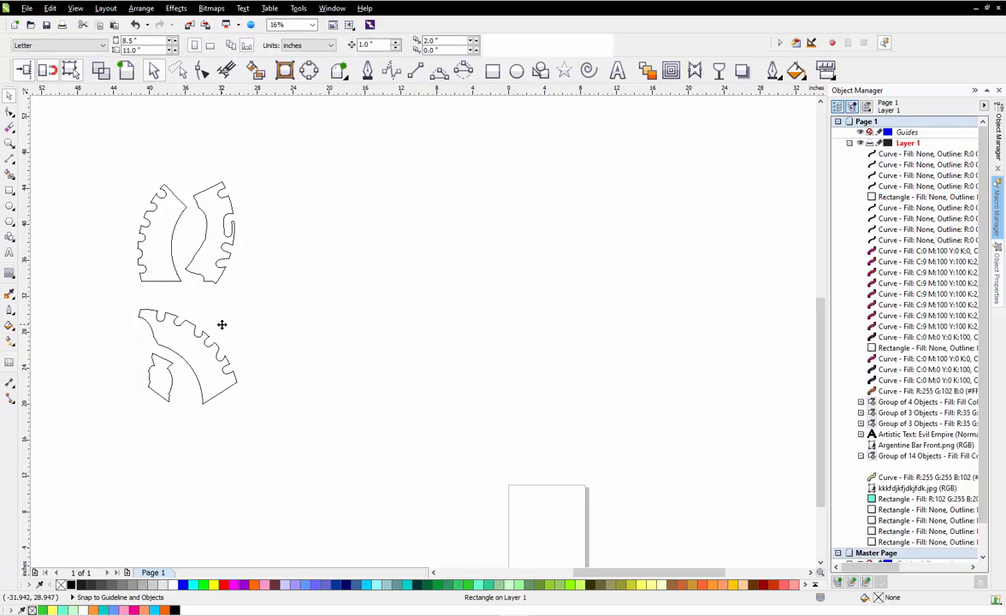
# Move the copied left arm piece and the copied upper arch piece side by side into open space
pyautogui.click(230, 235)
pyautogui.moveTo(230, 234); pyautogui.dragTo(369, 233)
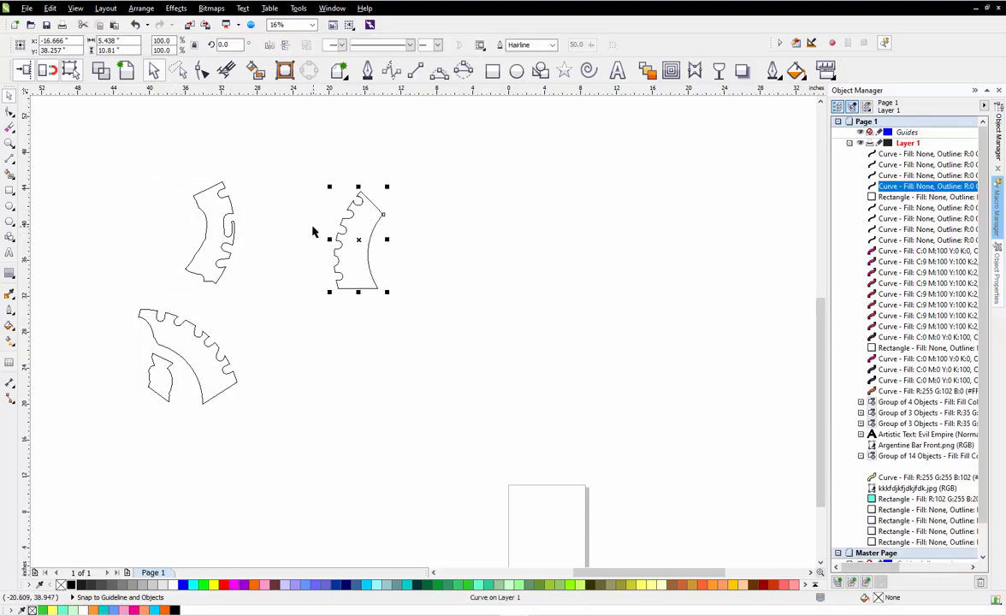
pyautogui.scroll(1, 314, 228)
pyautogui.click(124, 208)
pyautogui.moveTo(112, 207); pyautogui.dragTo(574, 234)
pyautogui.scroll(-1, 474, 249)
pyautogui.scroll(1, 506, 214)
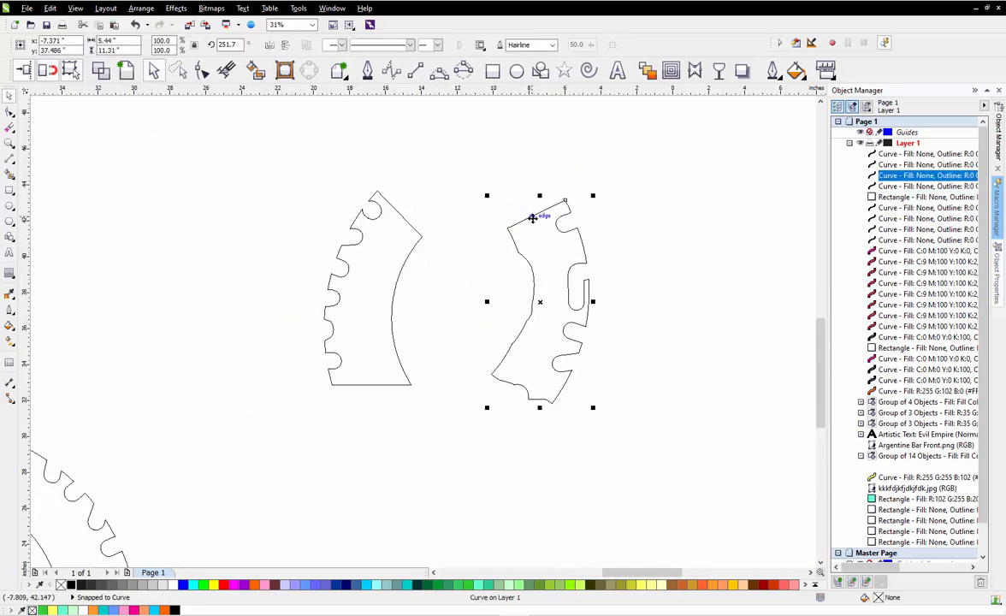
# Snap the upper arch piece's inner corner to the left arm piece's inner corner and rotate it until their cut edges meet
pyautogui.click(531, 219)
pyautogui.click(453, 287)
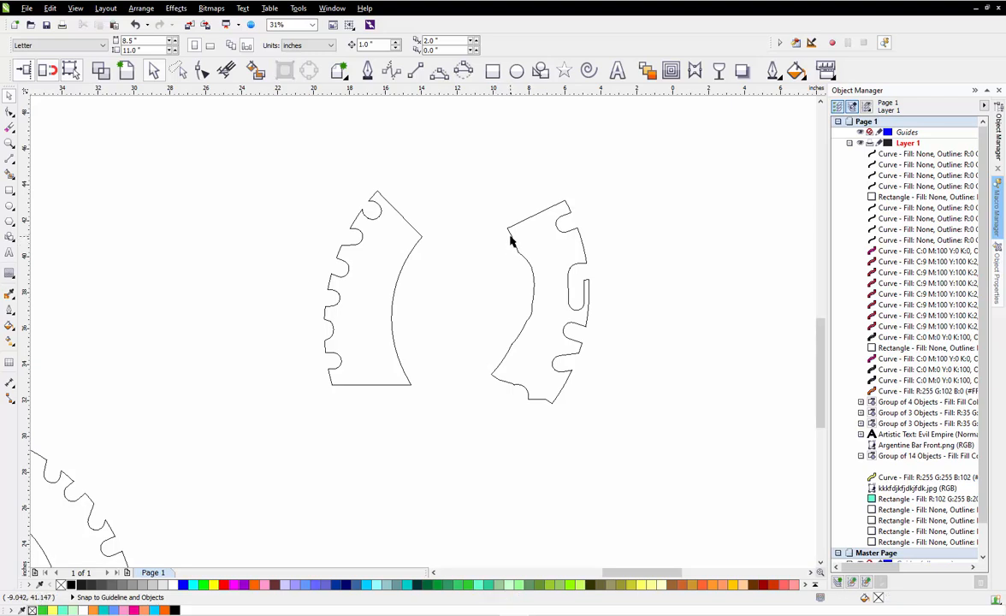
pyautogui.click(510, 233)
pyautogui.moveTo(509, 229); pyautogui.dragTo(422, 238)
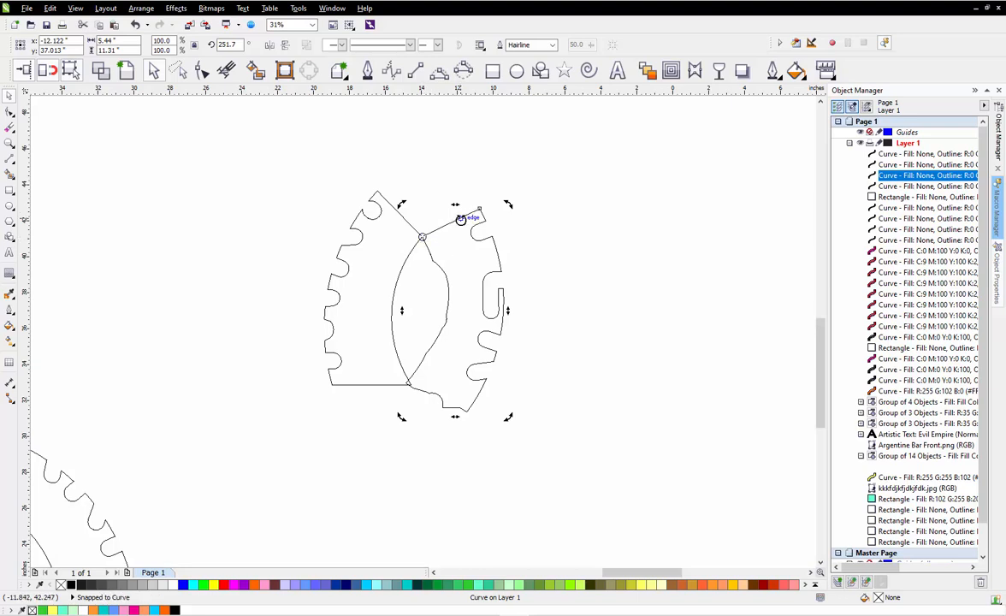
pyautogui.moveTo(432, 197); pyautogui.dragTo(391, 206)
pyautogui.click(238, 209)
# Move the small piece's copy against the free end of the upper arch piece so the edges fit together
pyautogui.scroll(-3, 249, 213)
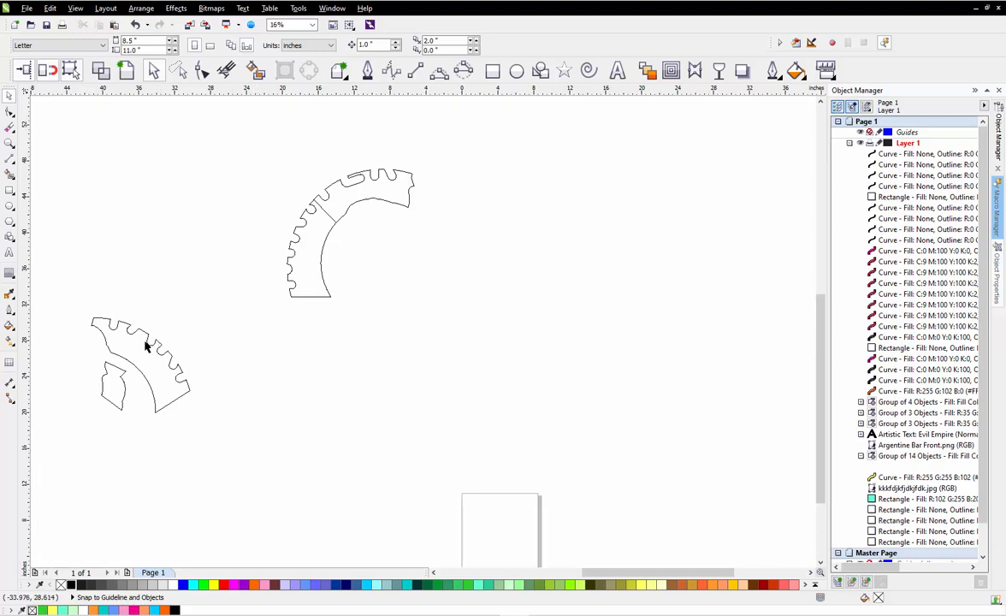
pyautogui.moveTo(114, 384); pyautogui.dragTo(364, 184)
pyautogui.scroll(6, 445, 198)
pyautogui.scroll(3, 364, 209)
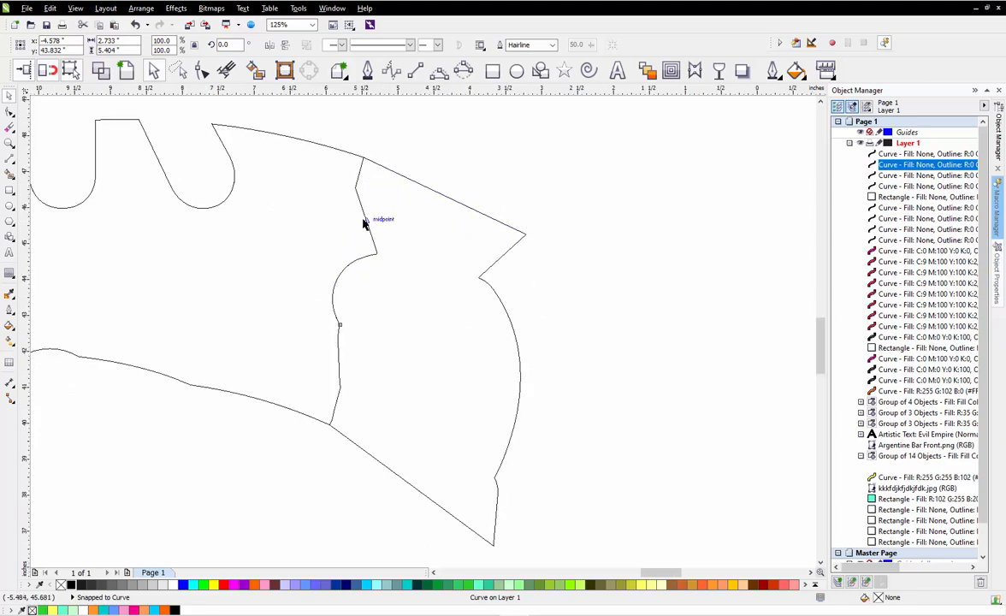
pyautogui.scroll(-6, 377, 221)
pyautogui.click(338, 315)
# Move the copied right arm piece beside the arch, snap its end to the small piece's outer corner and rotate it downward
pyautogui.scroll(-4, 370, 293)
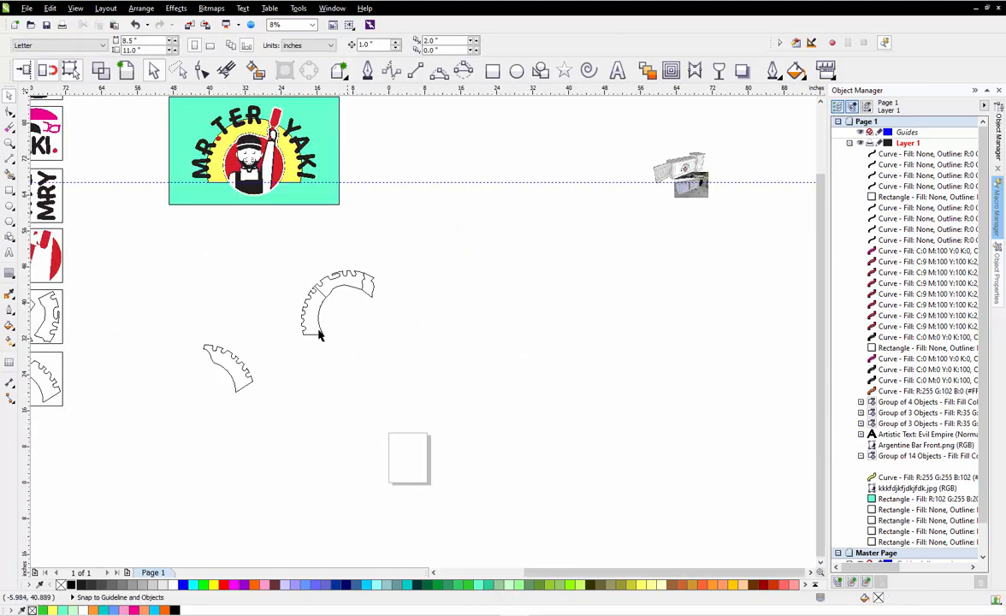
pyautogui.scroll(2, 319, 333)
pyautogui.click(168, 374)
pyautogui.moveTo(168, 374); pyautogui.dragTo(546, 240)
pyautogui.scroll(2, 530, 231)
pyautogui.scroll(2, 516, 221)
pyautogui.scroll(-2, 517, 227)
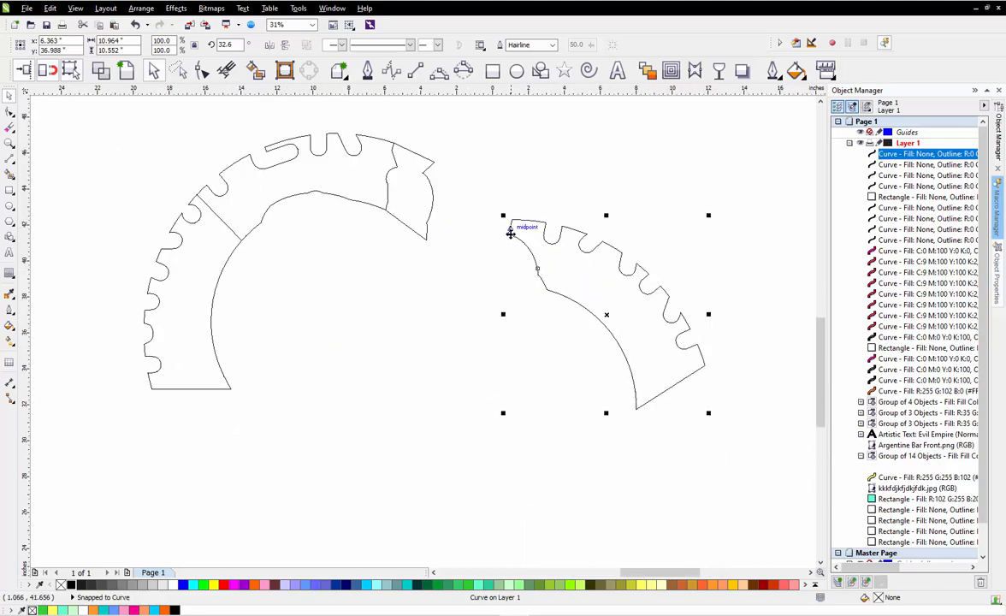
pyautogui.moveTo(510, 234); pyautogui.dragTo(437, 161)
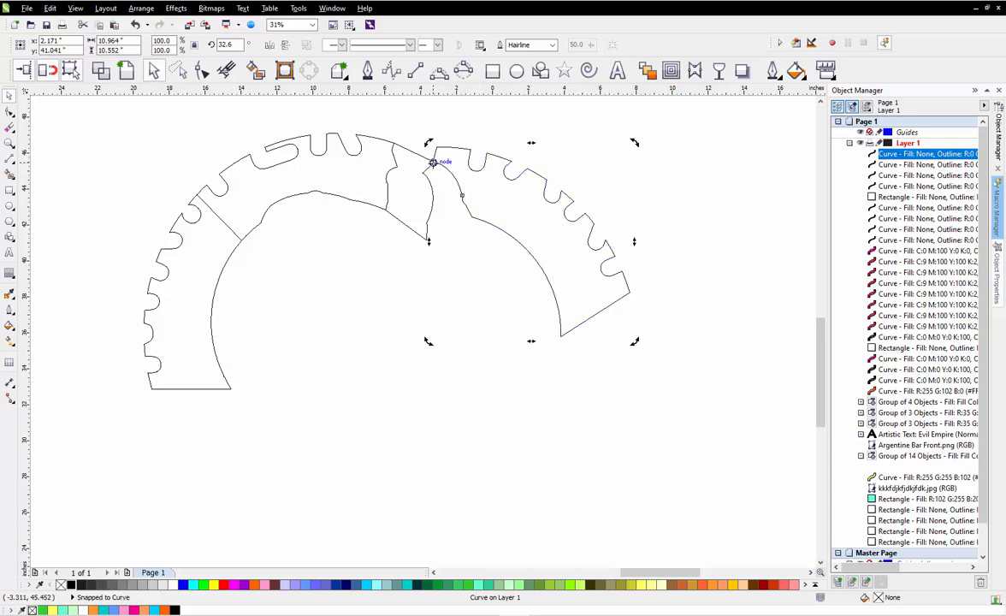
pyautogui.moveTo(521, 248); pyautogui.dragTo(479, 279)
# Snap the right arm piece's outer corner to the small piece's outer corner and rotate it to close the arch
pyautogui.scroll(4, 446, 163)
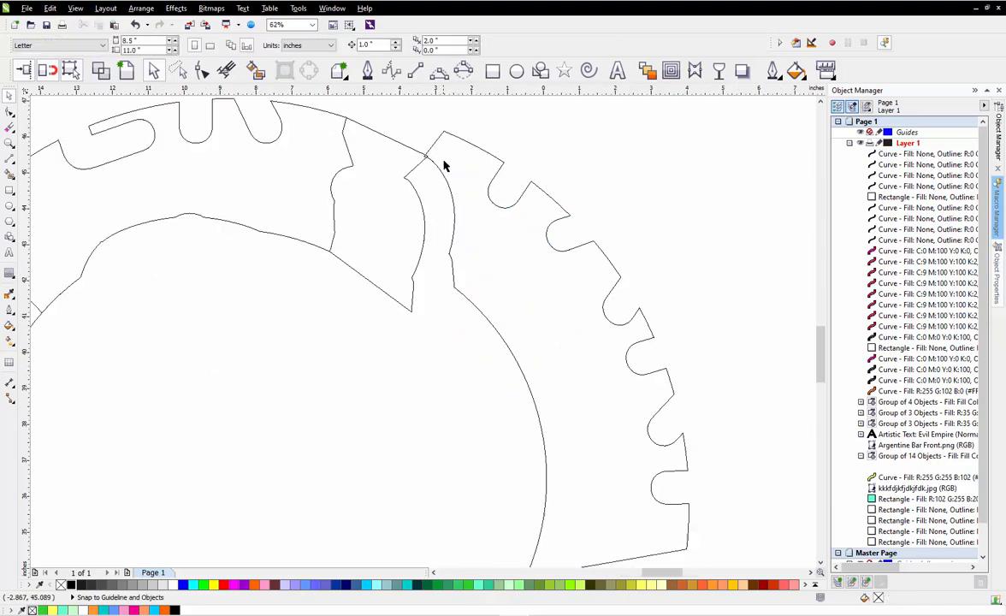
pyautogui.moveTo(442, 130); pyautogui.dragTo(413, 177)
pyautogui.scroll(-2, 420, 182)
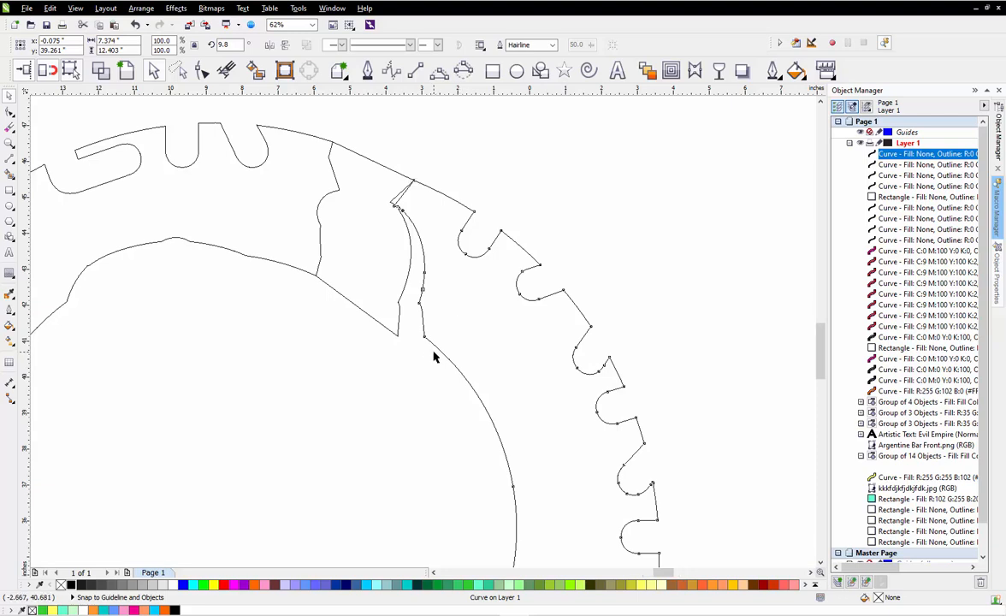
pyautogui.scroll(2, 434, 353)
pyautogui.moveTo(442, 344); pyautogui.dragTo(381, 375)
pyautogui.scroll(-3, 424, 301)
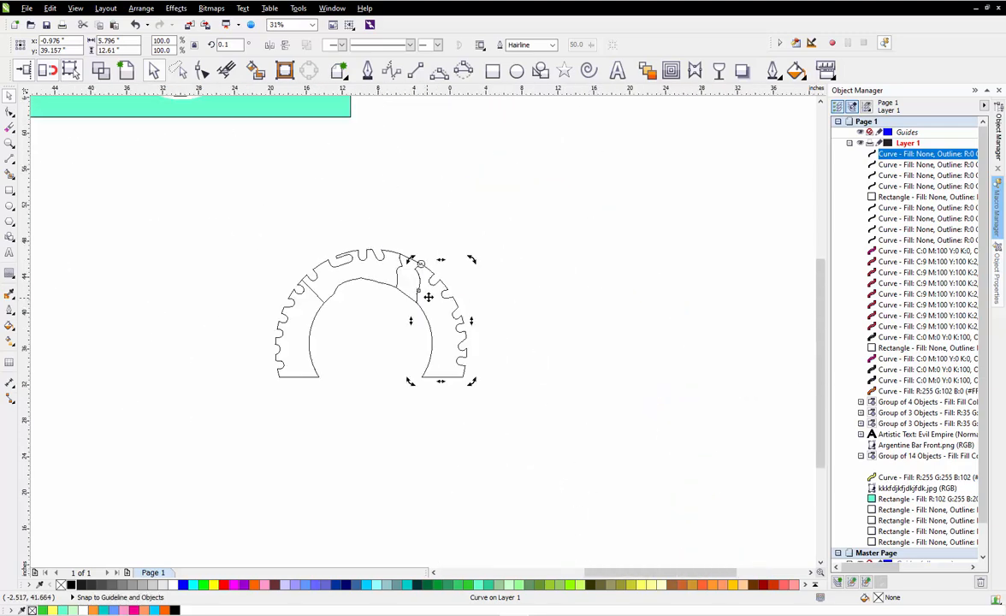
pyautogui.scroll(1, 355, 293)
pyautogui.click(375, 332)
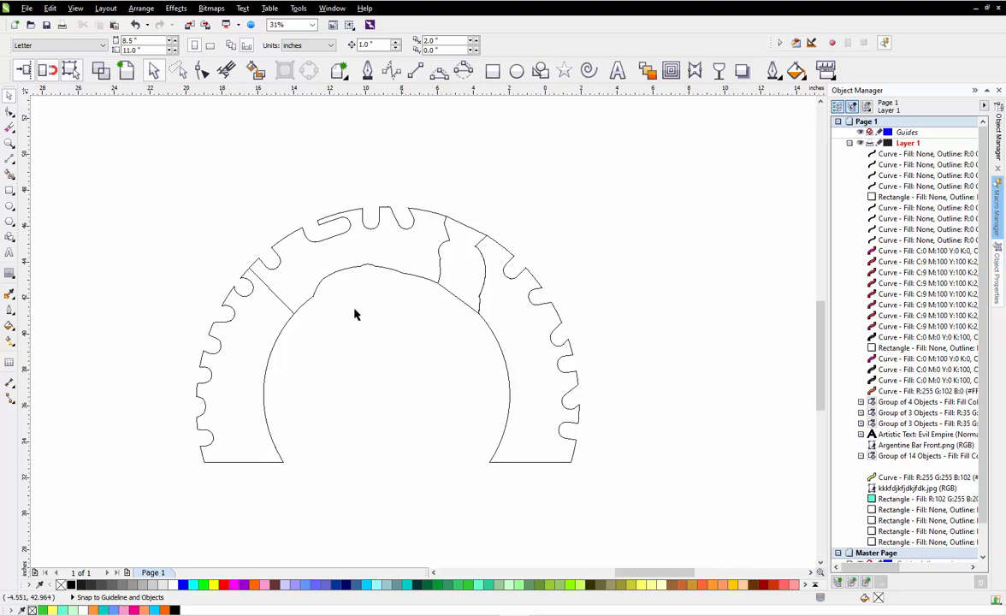
# Draw a rectangle about 28.5 inches wide below the assembled arch and set its height to 5 inches
pyautogui.scroll(-2, 427, 197)
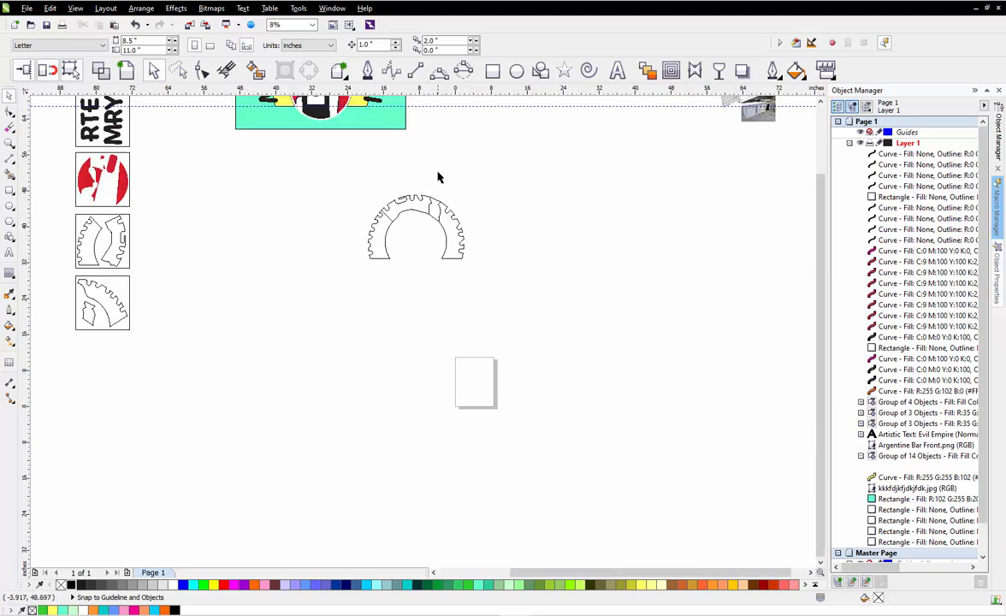
pyautogui.scroll(1, 441, 174)
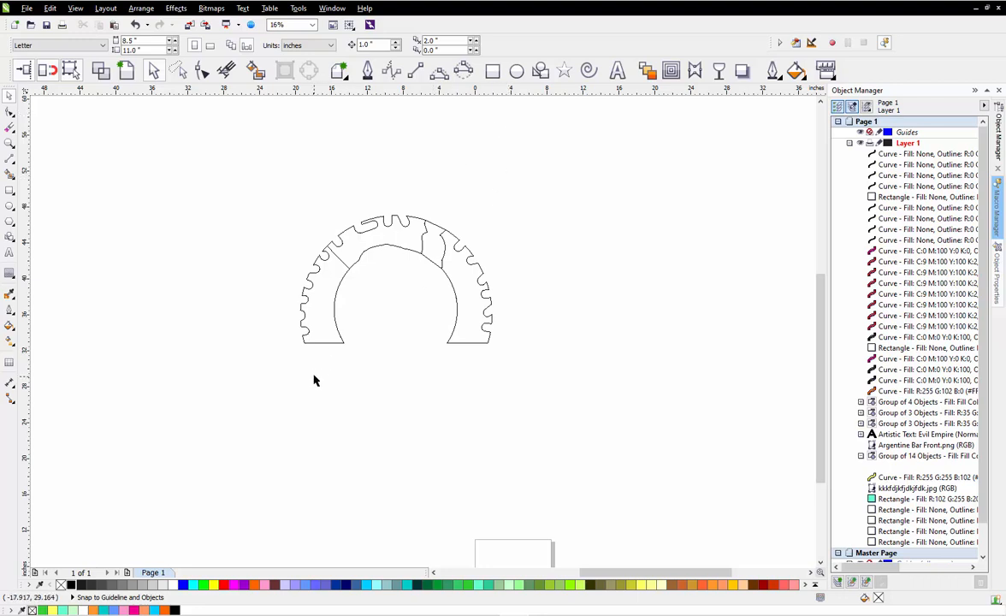
pyautogui.scroll(1, 315, 278)
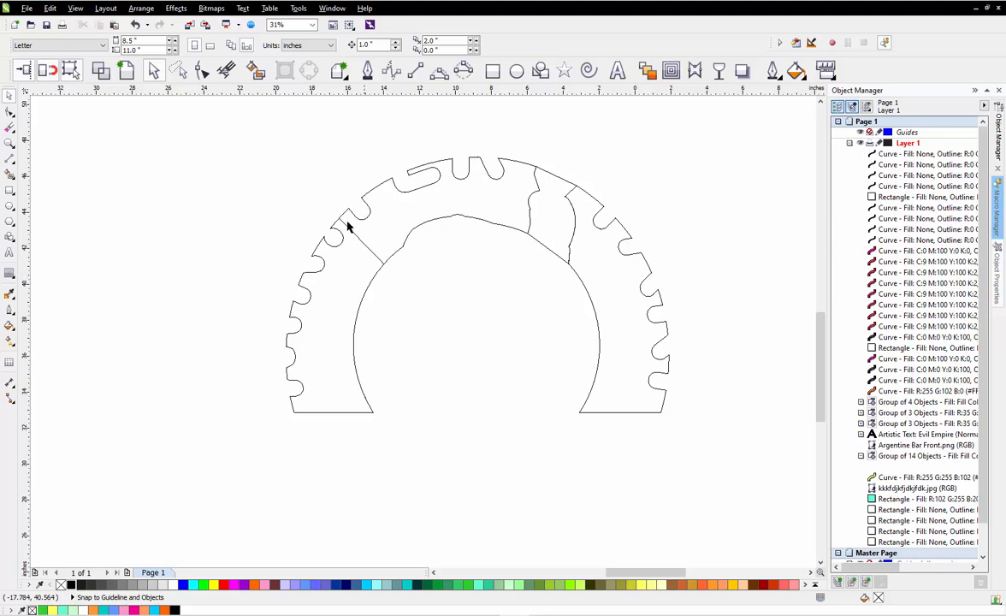
pyautogui.scroll(-1, 286, 377)
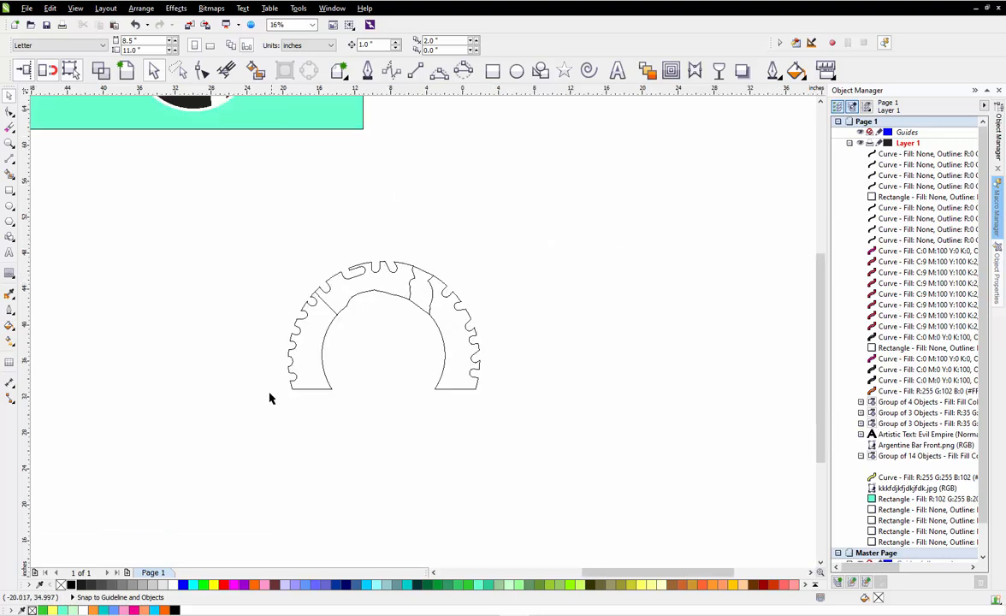
pyautogui.click(492, 72)
pyautogui.moveTo(204, 405)
pyautogui.mouseDown()
pyautogui.moveTo(434, 449)
pyautogui.moveTo(439, 426)
pyautogui.mouseUp()
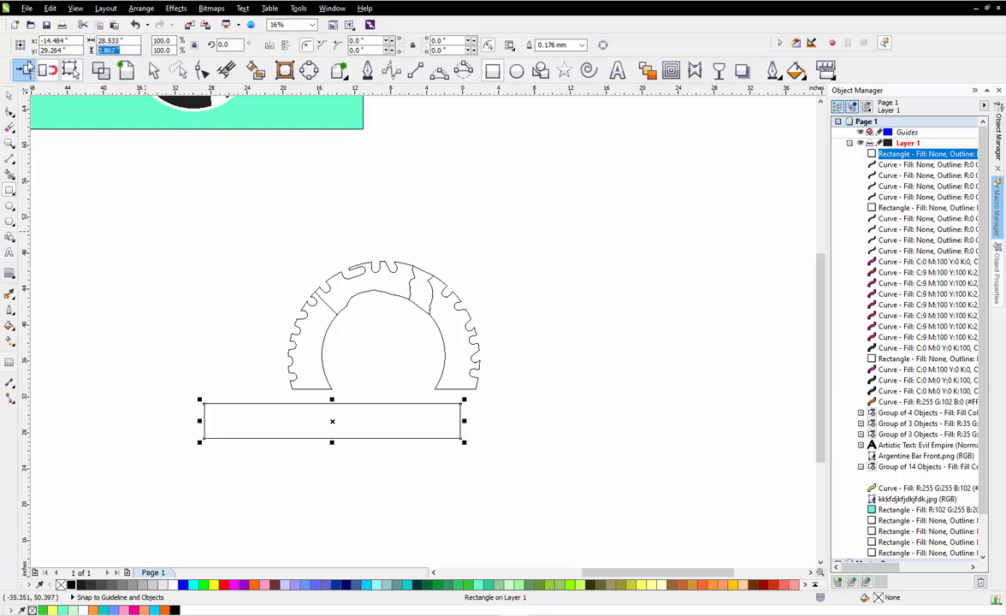
pyautogui.write('5')
pyautogui.press('Return')
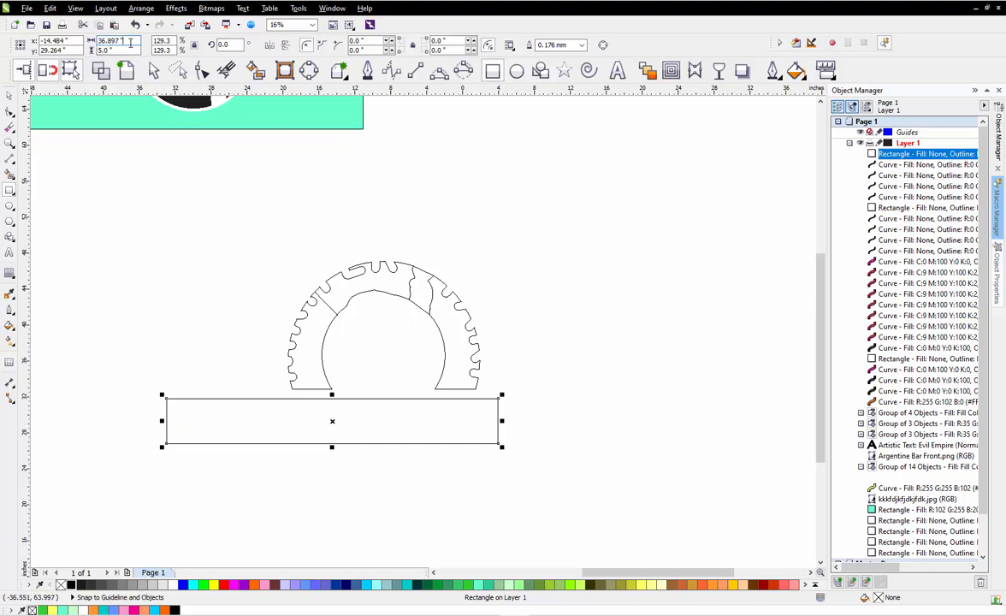
# Try a width of 10 inches for the rectangle and undo the resize
pyautogui.write('10')
pyautogui.press('Return')
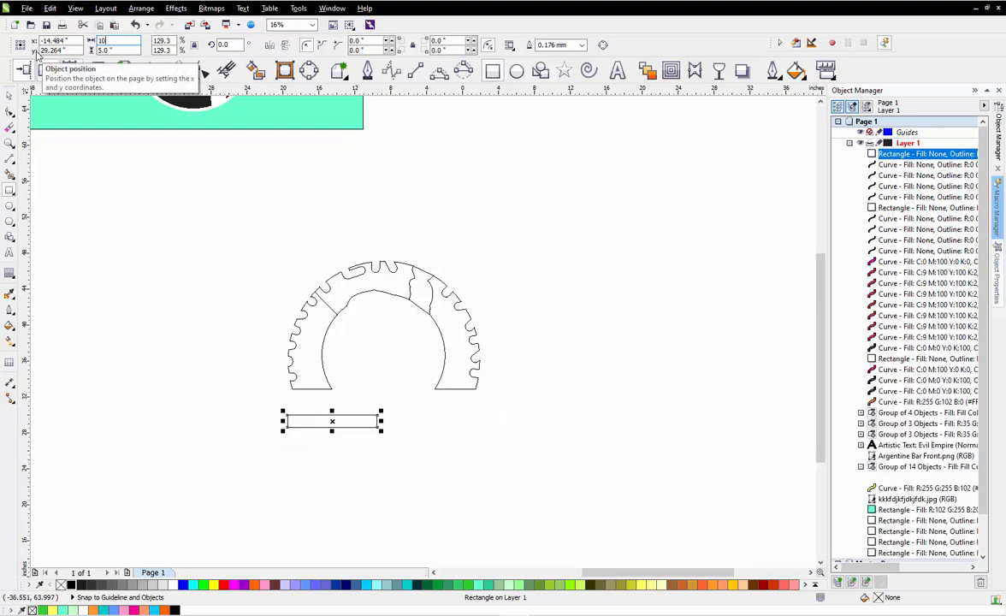
pyautogui.hotkey('ctrl', 'z')
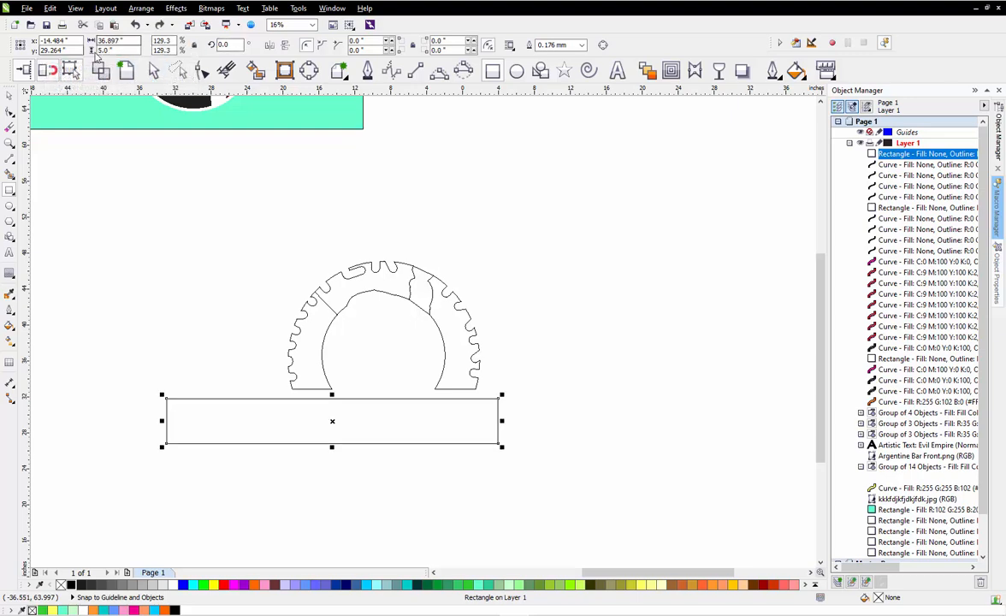
# Set the rectangle's width to 10 inches and place a copy of it edge to edge on its right side
pyautogui.write('10')
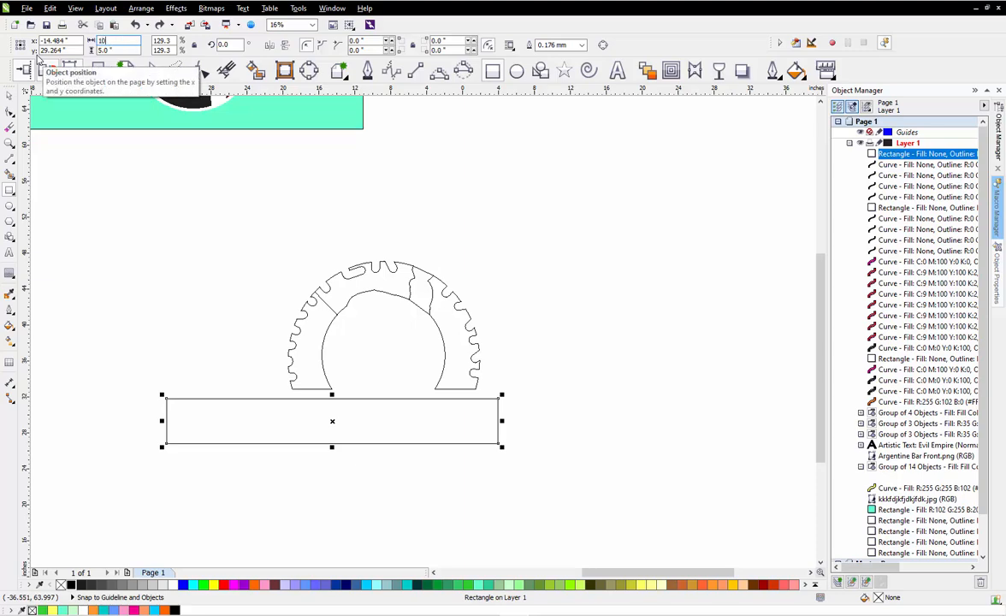
pyautogui.press('Return')
pyautogui.scroll(2, 306, 409)
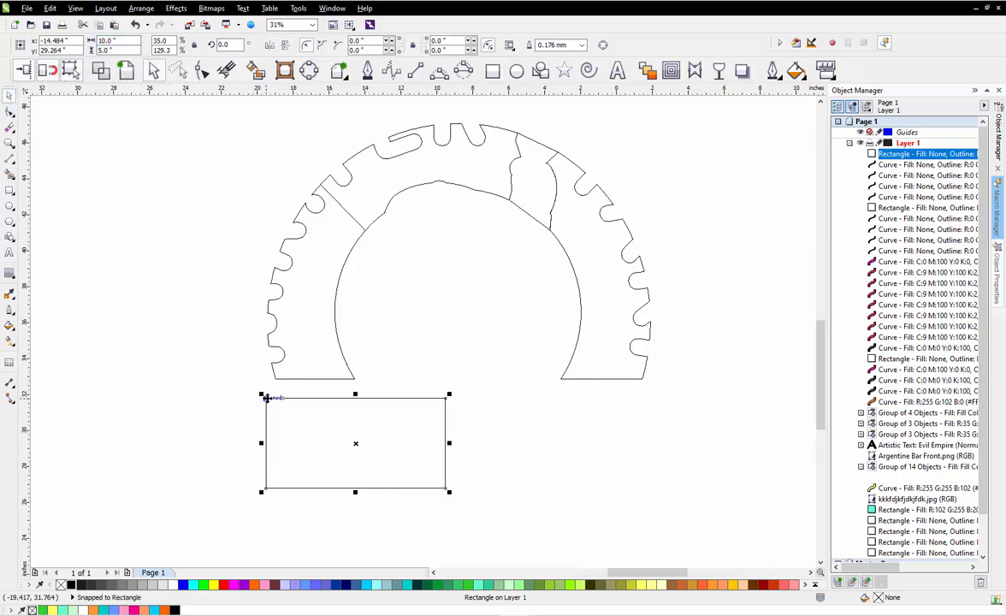
pyautogui.moveTo(267, 398); pyautogui.dragTo(446, 398)
pyautogui.click(443, 334)
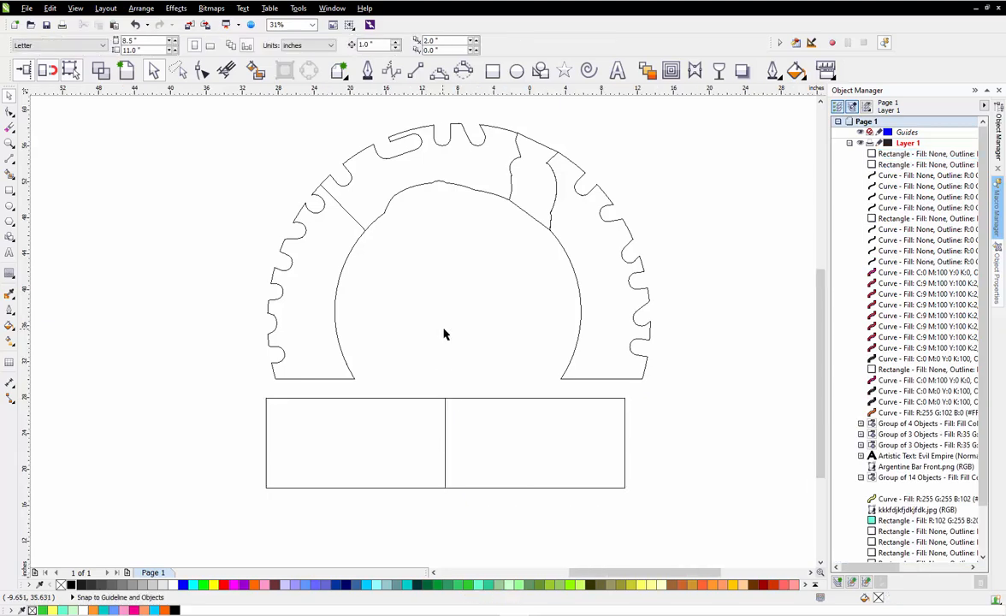
pyautogui.scroll(-2, 444, 334)
pyautogui.scroll(2, 526, 410)
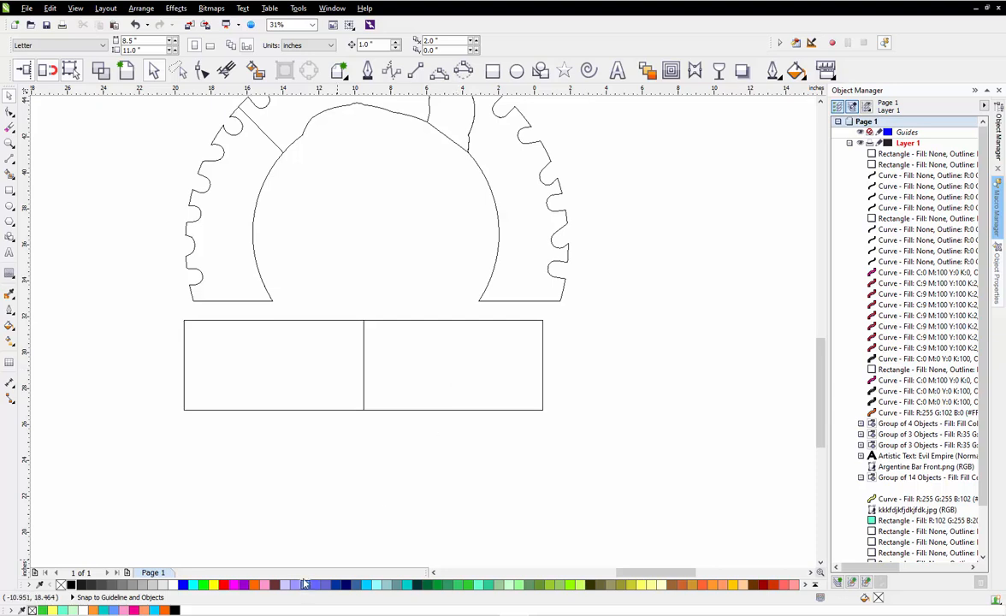
pyautogui.scroll(-2, 377, 338)
pyautogui.scroll(2, 368, 355)
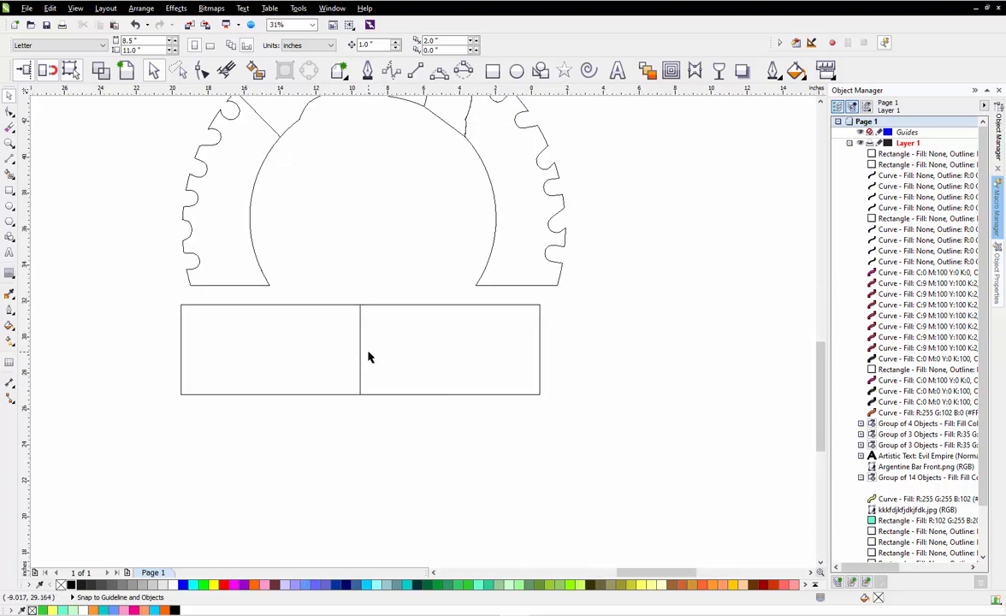
# Move the right rectangle about 1.7 inches to the right and snap the left rectangle's edge back against it
pyautogui.click(362, 350)
pyautogui.moveTo(363, 349); pyautogui.dragTo(390, 349)
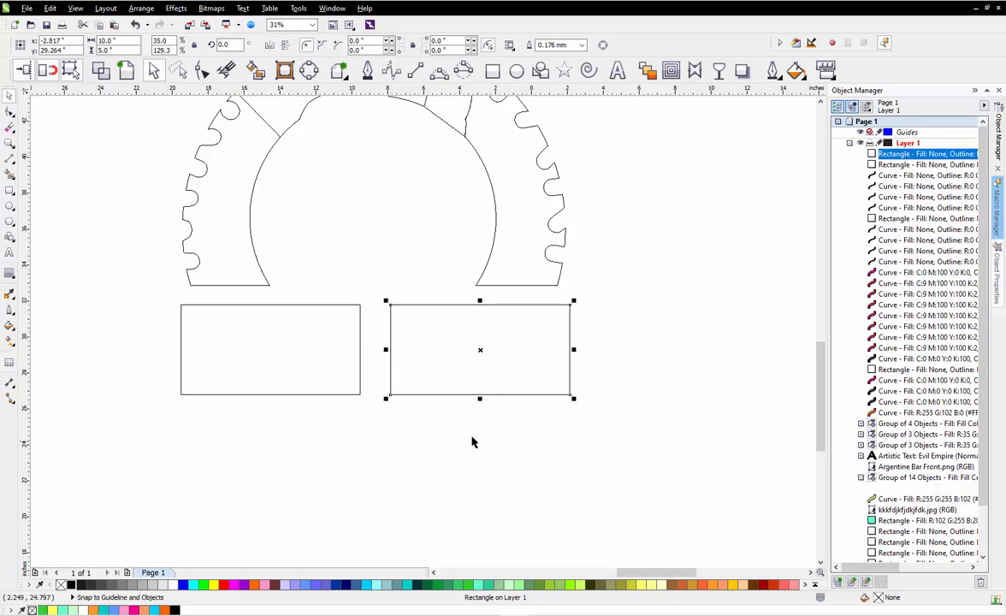
pyautogui.click(352, 331)
pyautogui.scroll(2, 353, 331)
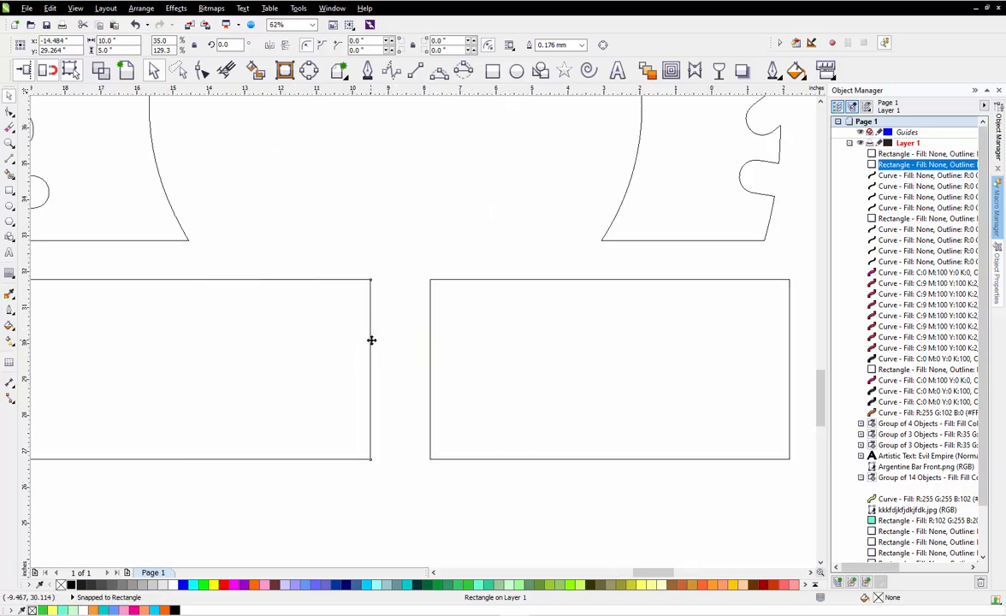
pyautogui.moveTo(371, 340); pyautogui.dragTo(434, 345)
pyautogui.scroll(-1, 373, 360)
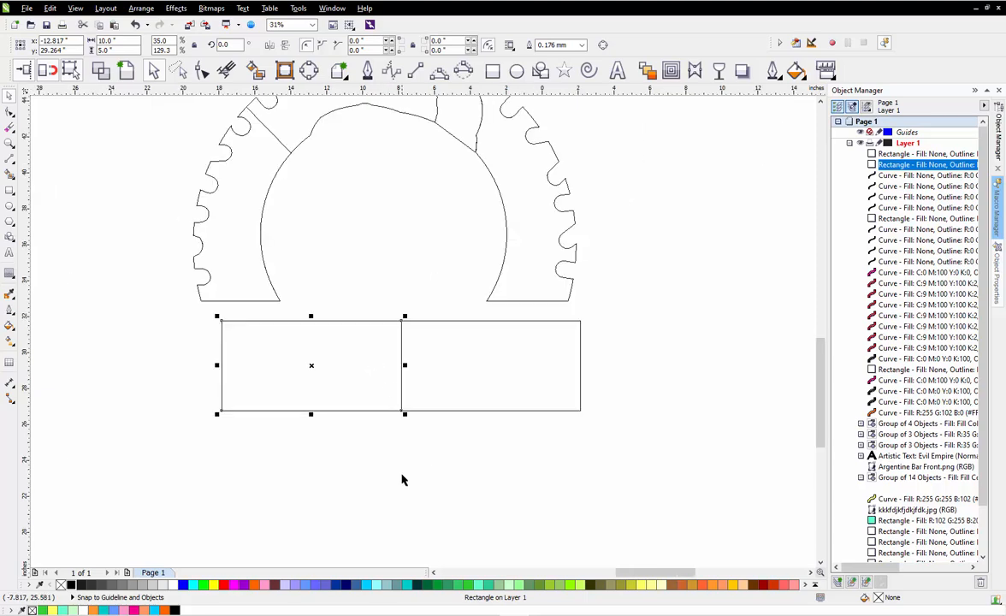
pyautogui.click(402, 480)
# Group the four pieces of the assembled arch
pyautogui.scroll(-1, 400, 475)
pyautogui.scroll(1, 517, 269)
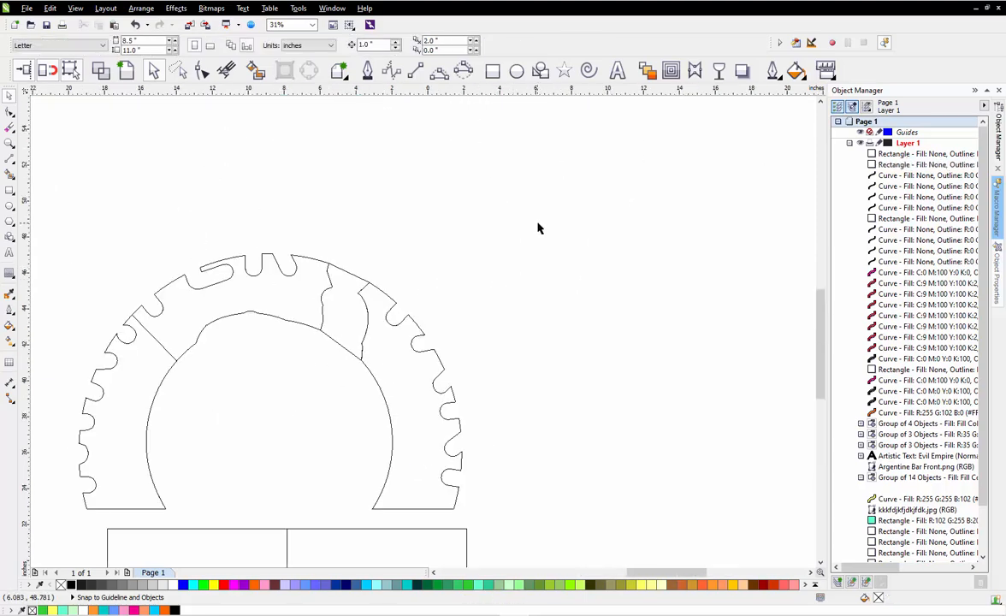
pyautogui.scroll(-1, 538, 229)
pyautogui.moveTo(546, 221); pyautogui.dragTo(241, 374)
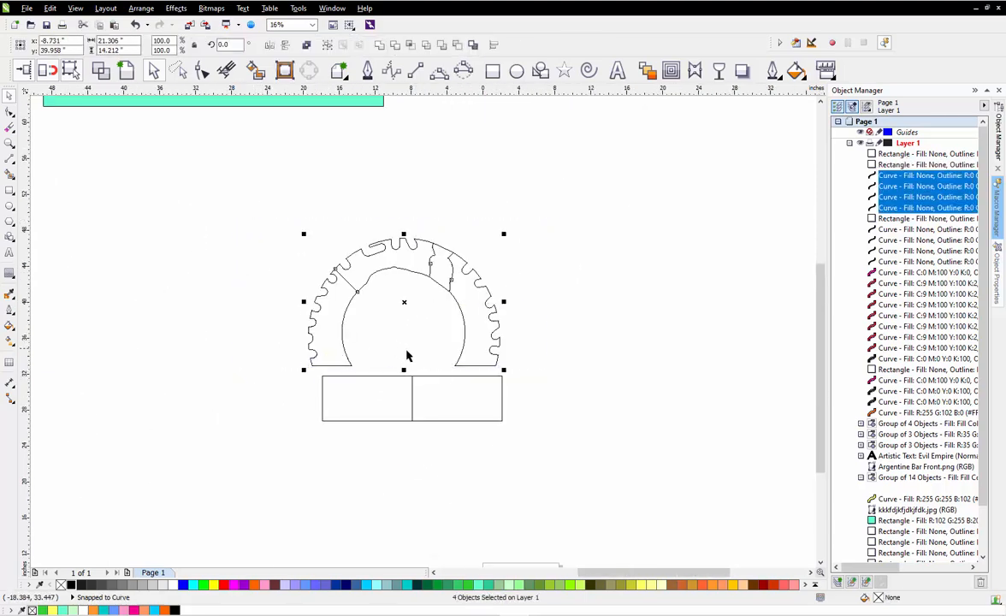
pyautogui.scroll(1, 407, 355)
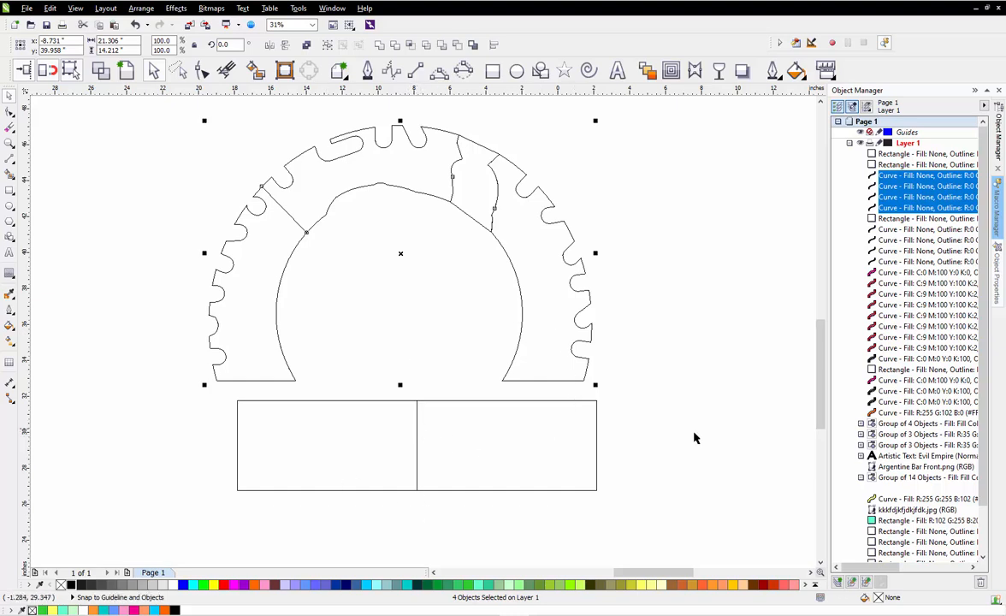
pyautogui.click(646, 449)
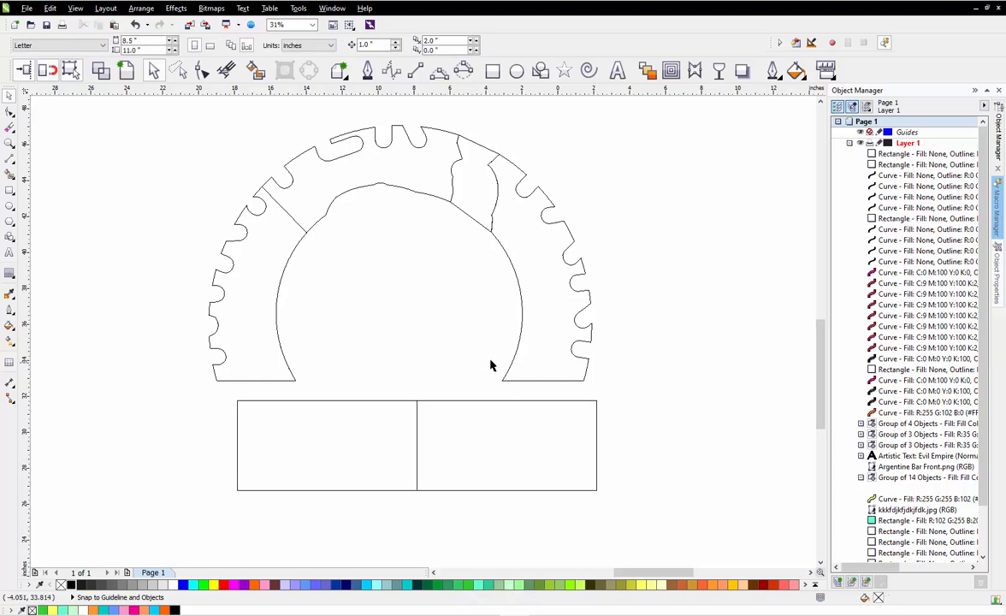
pyautogui.moveTo(150, 126); pyautogui.dragTo(638, 398)
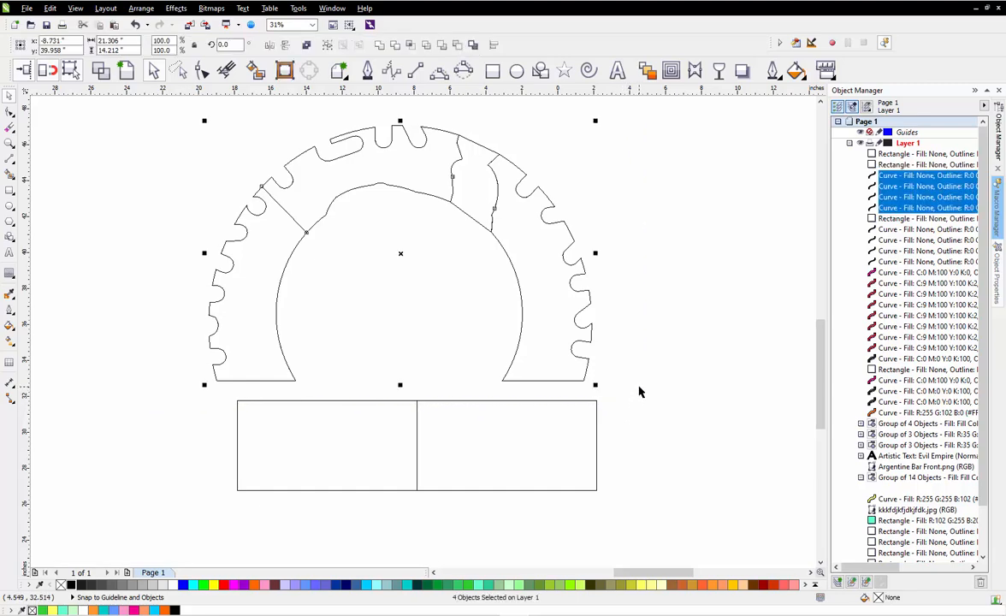
pyautogui.hotkey('ctrl', 'g')
pyautogui.click(648, 383)
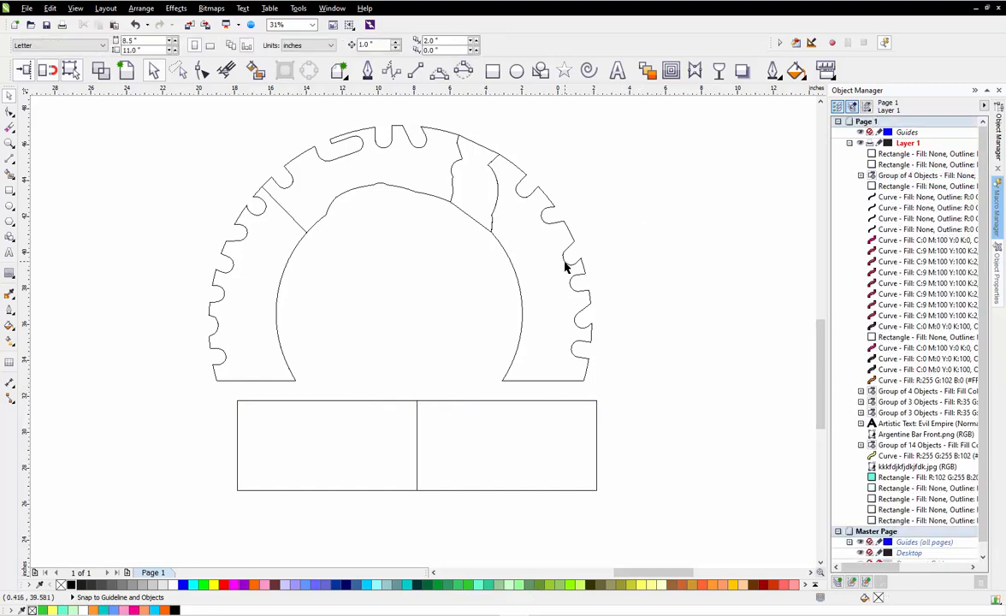
# Group the two rectangles below the arch
pyautogui.scroll(-1, 565, 268)
pyautogui.scroll(1, 566, 218)
pyautogui.moveTo(667, 171)
pyautogui.mouseDown()
pyautogui.moveTo(105, 450)
pyautogui.moveTo(112, 442)
pyautogui.mouseUp()
pyautogui.click(444, 501)
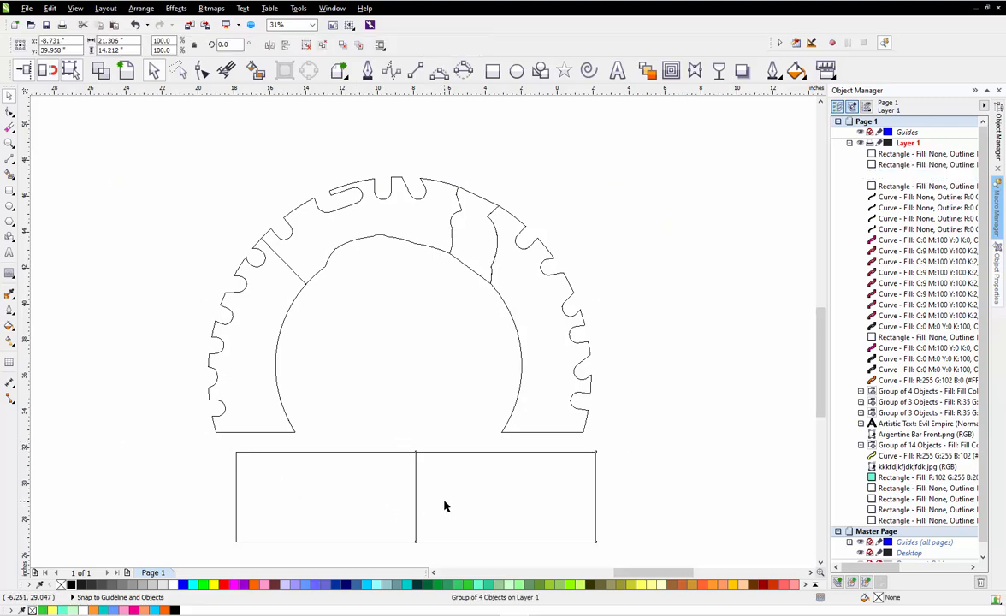
pyautogui.keyDown('shift'); pyautogui.click(368, 503); pyautogui.keyUp('shift')
pyautogui.hotkey('ctrl', 'g')
# Center the arch group horizontally on the rectangle group
pyautogui.click(285, 314)
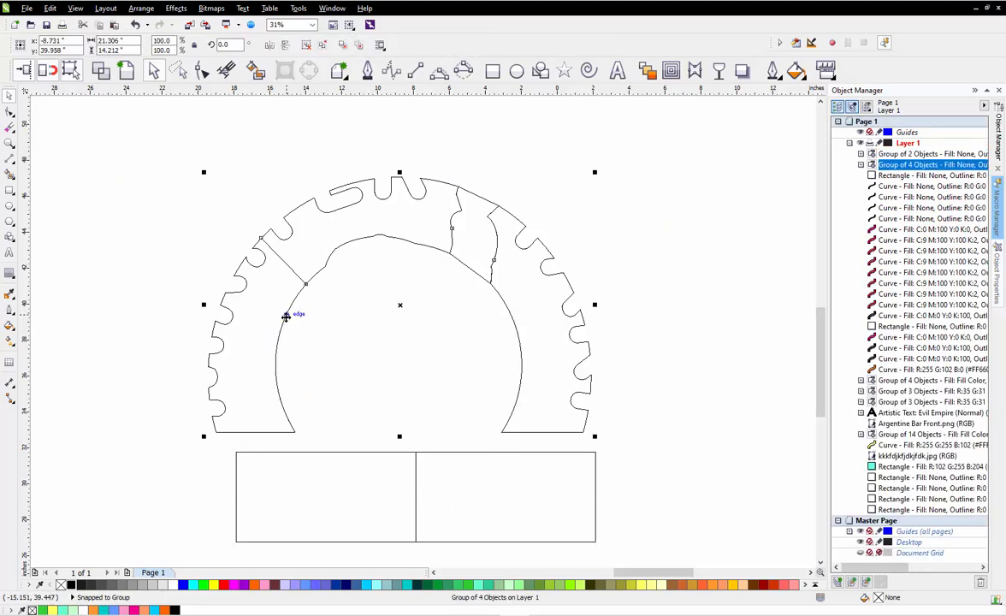
pyautogui.keyDown('shift'); pyautogui.click(452, 493); pyautogui.keyUp('shift')
pyautogui.press('c')
pyautogui.click(697, 410)
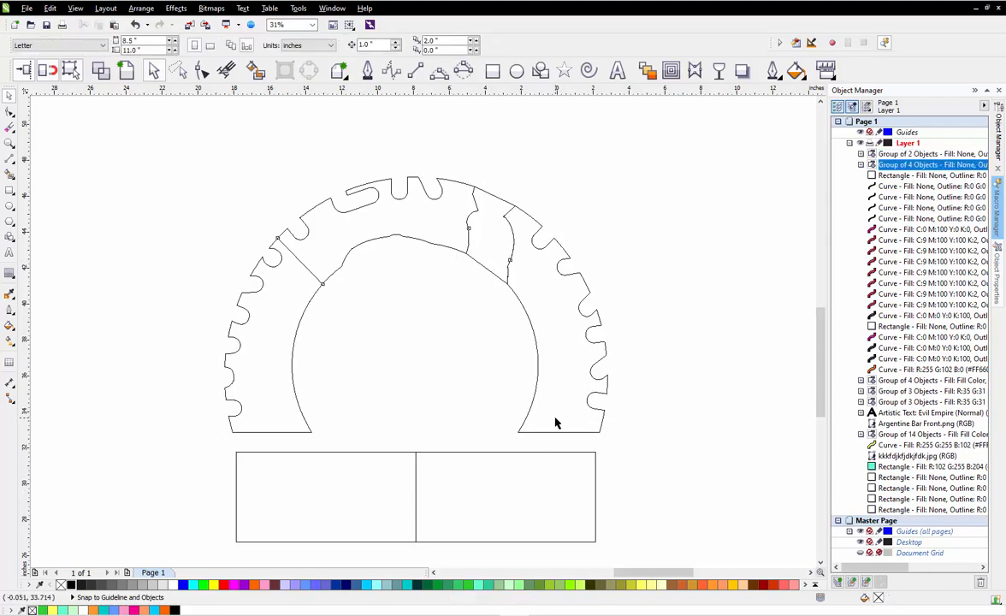
# Lower the arch group straight down until its feet rest on the rectangles' upper edge
pyautogui.click(542, 432)
pyautogui.moveTo(541, 433); pyautogui.dragTo(540, 451)
pyautogui.scroll(2, 319, 480)
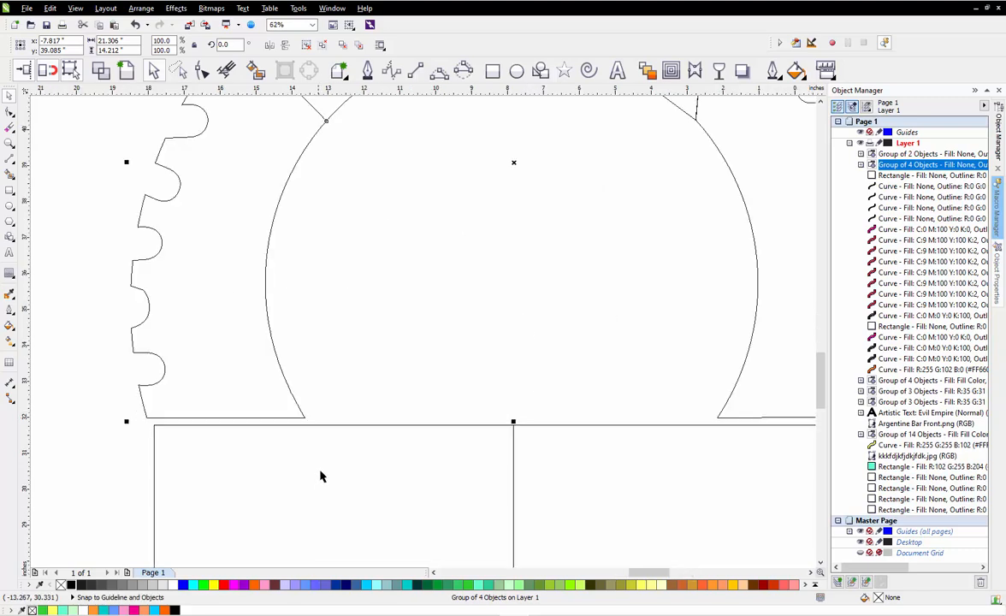
pyautogui.moveTo(726, 413); pyautogui.dragTo(726, 420)
pyautogui.click(547, 363)
pyautogui.scroll(-2, 547, 364)
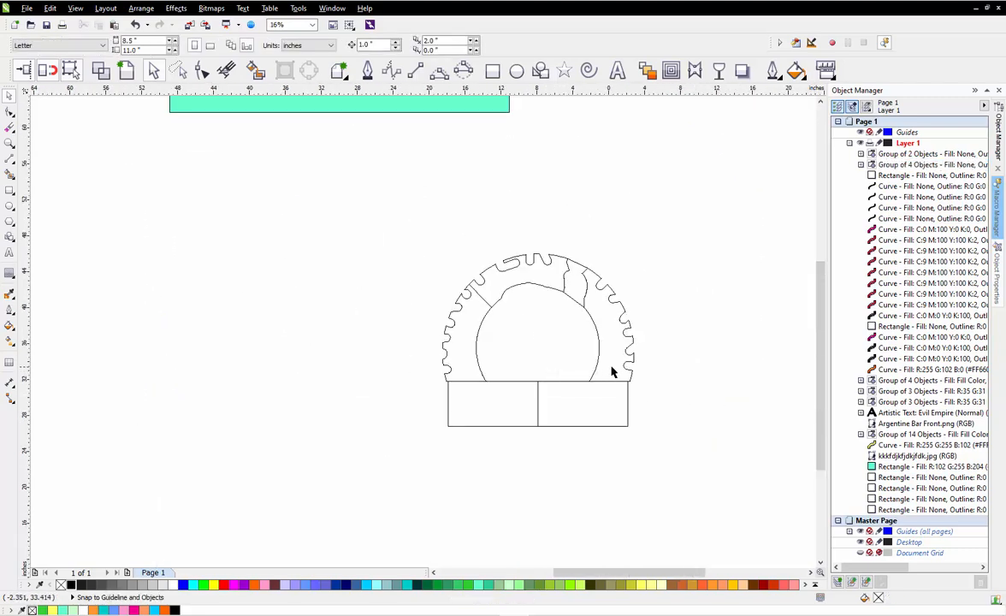
# Draw a circle about 1.4 inches wide across the joint between the arch's right foot and the rectangle
pyautogui.scroll(1, 611, 366)
pyautogui.scroll(1, 620, 382)
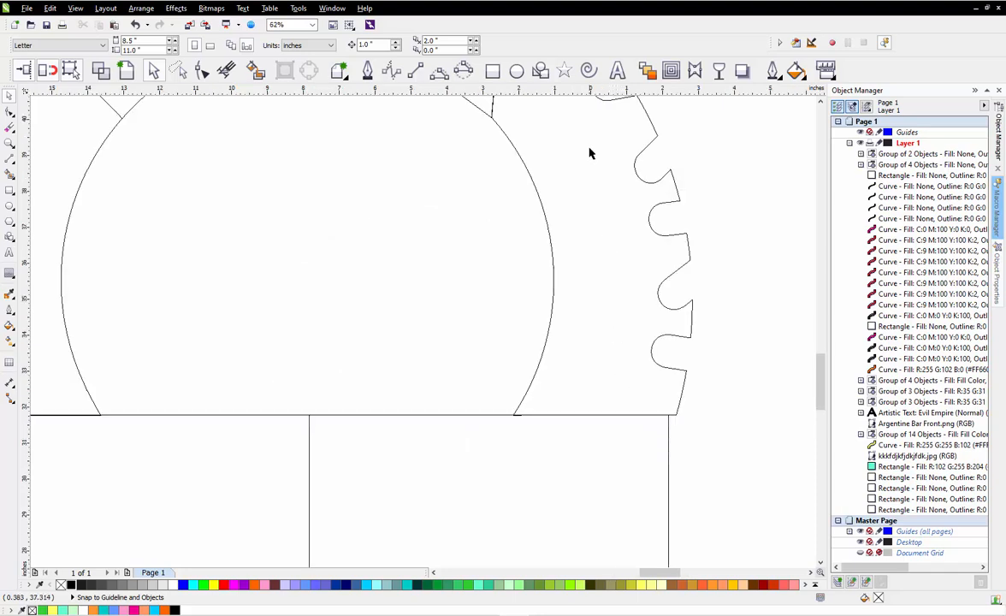
pyautogui.click(517, 72)
pyautogui.moveTo(589, 390); pyautogui.dragTo(642, 440)
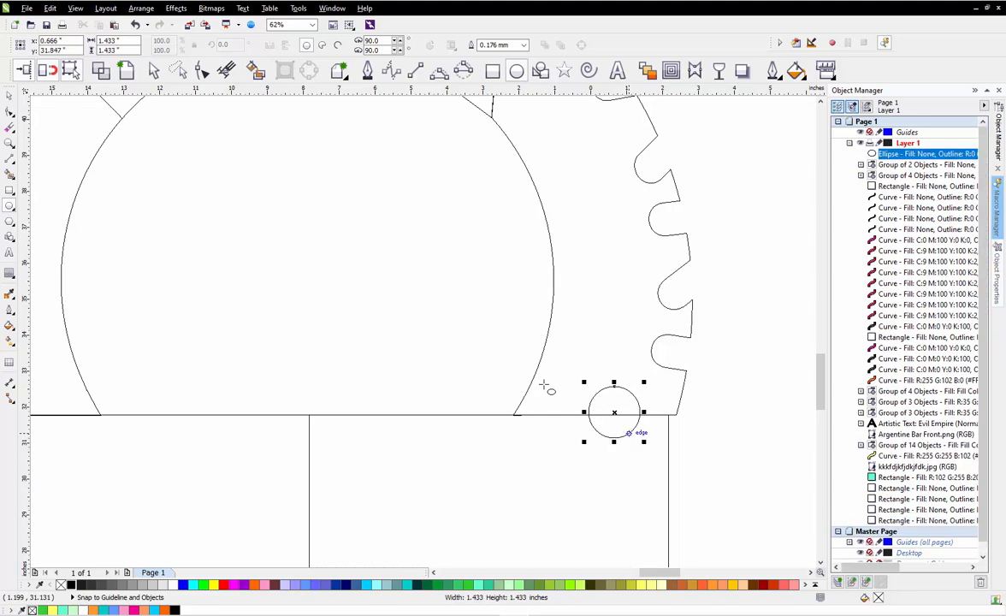
pyautogui.doubleClick(9, 95)
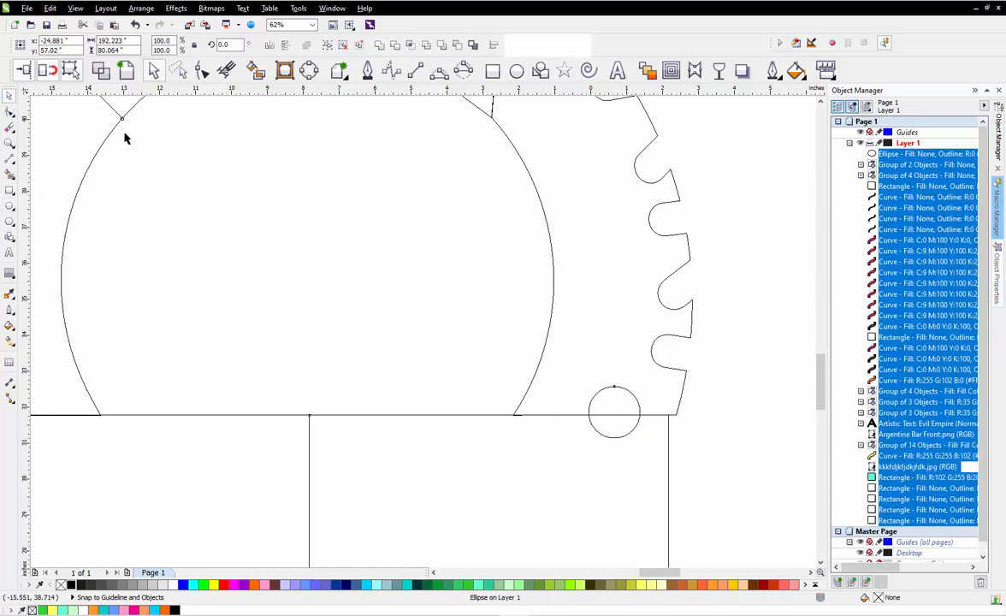
pyautogui.click(409, 296)
# Place a copy of the circle across the joint between the arch's left foot and the rectangle
pyautogui.scroll(-2, 501, 320)
pyautogui.scroll(2, 554, 332)
pyautogui.scroll(2, 560, 346)
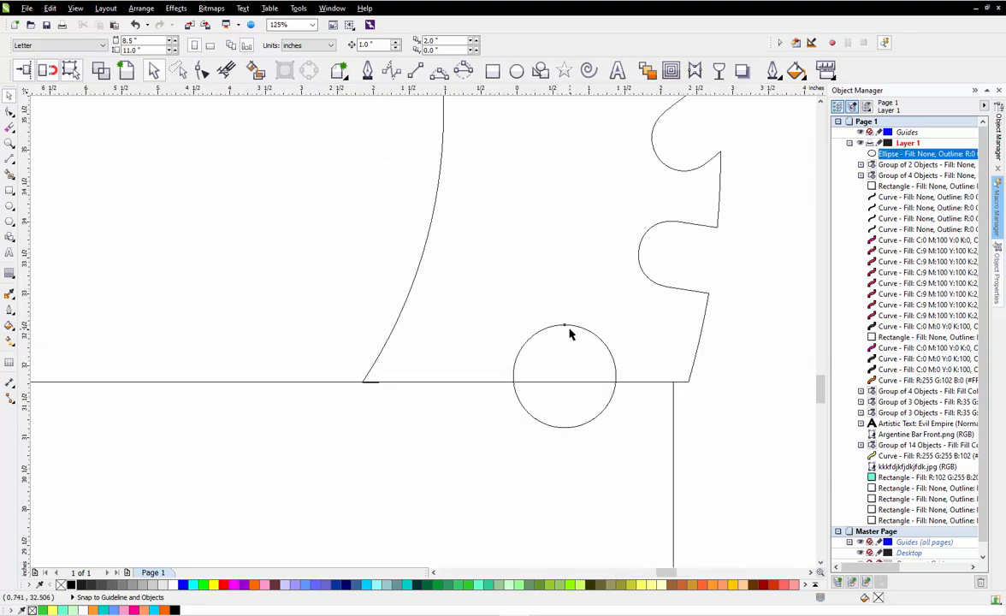
pyautogui.moveTo(570, 328); pyautogui.dragTo(275, 344)
pyautogui.scroll(-2, 565, 325)
pyautogui.scroll(-1, 564, 325)
pyautogui.click(160, 385)
# Stretch the rectangle group on both sides to the arch feet's outer corners, for a total width of about 20.4 inches
pyautogui.scroll(1, 196, 359)
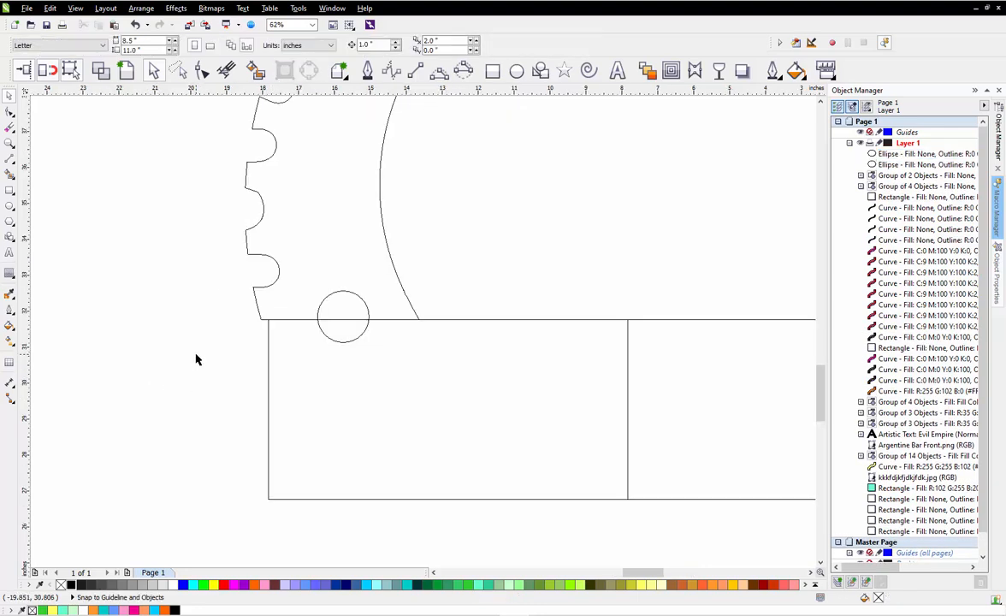
pyautogui.click(270, 375)
pyautogui.scroll(1, 270, 375)
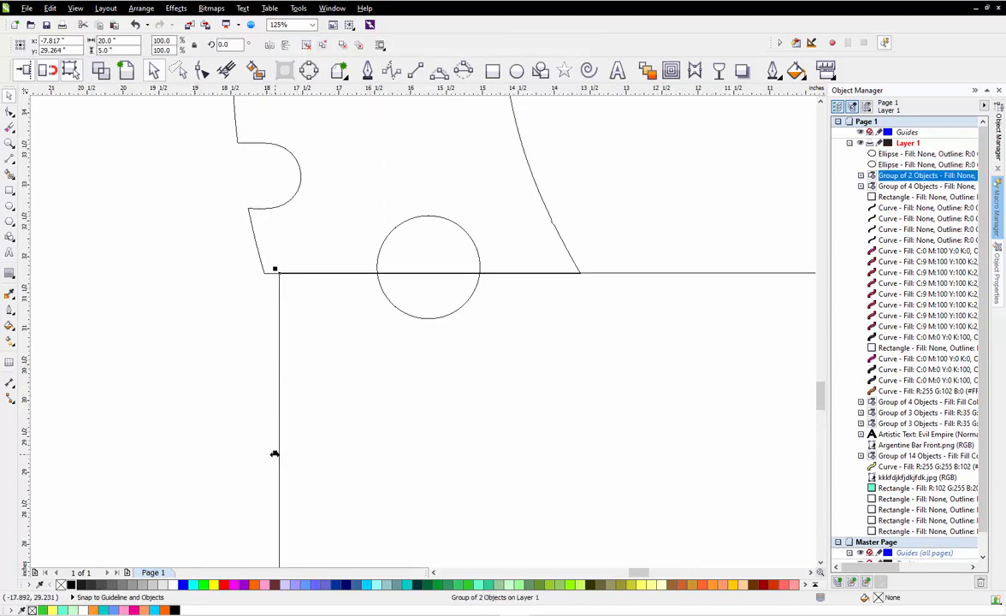
pyautogui.moveTo(273, 453); pyautogui.dragTo(260, 276)
pyautogui.scroll(-2, 163, 276)
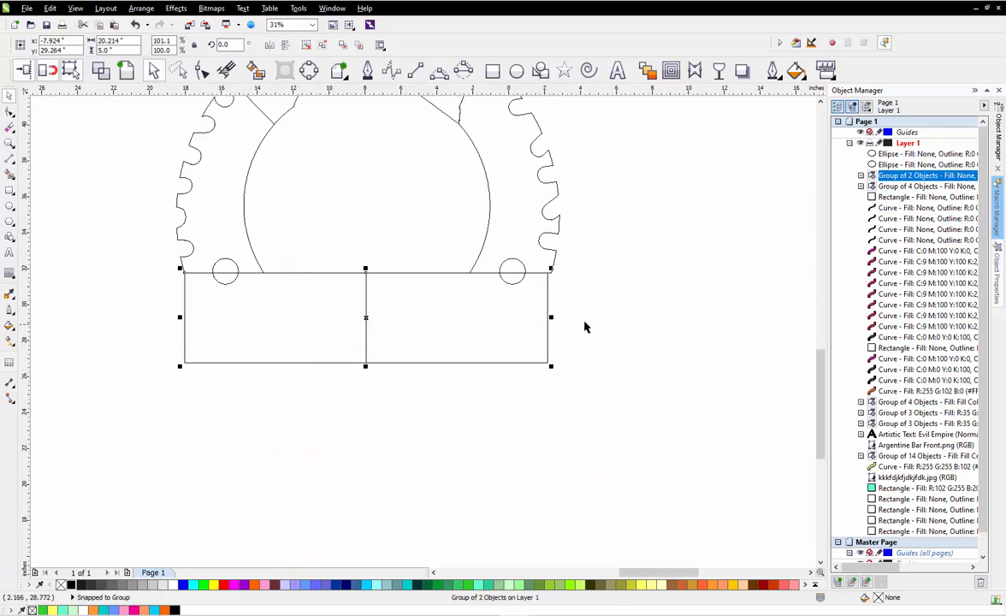
pyautogui.scroll(1, 564, 317)
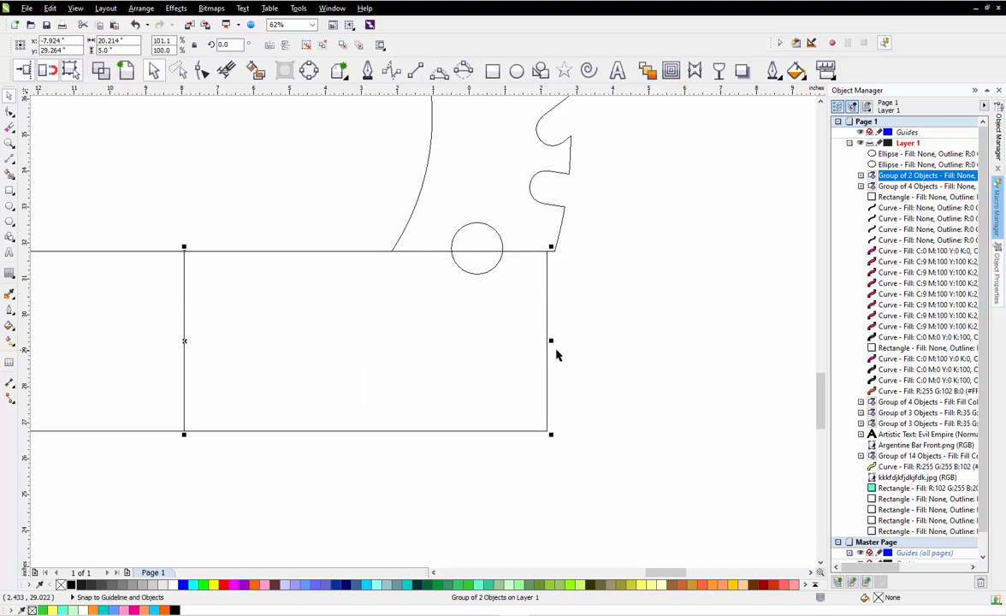
pyautogui.moveTo(550, 338); pyautogui.dragTo(558, 252)
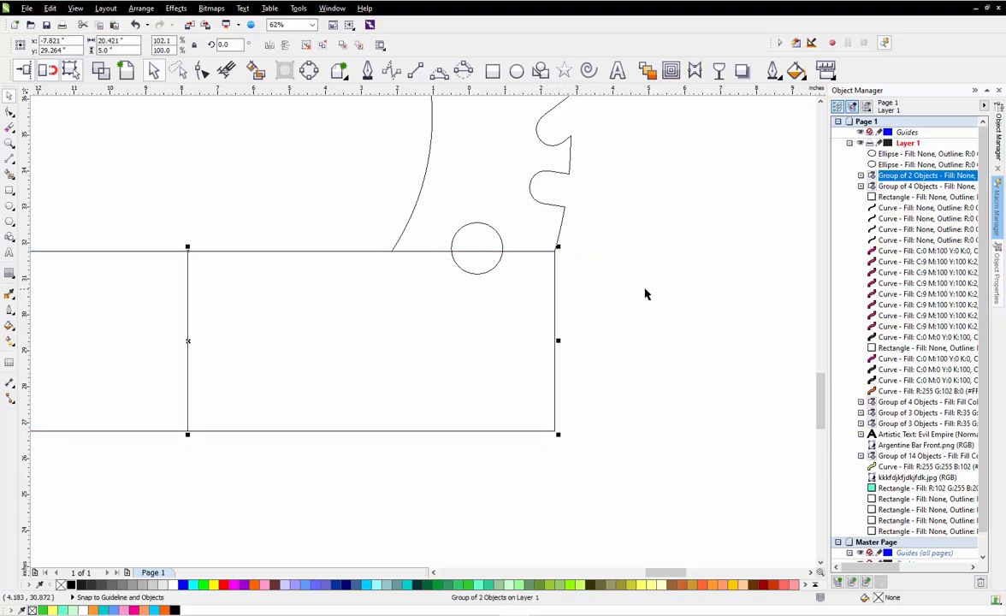
pyautogui.click(650, 287)
pyautogui.scroll(-1, 577, 295)
pyautogui.click(540, 308)
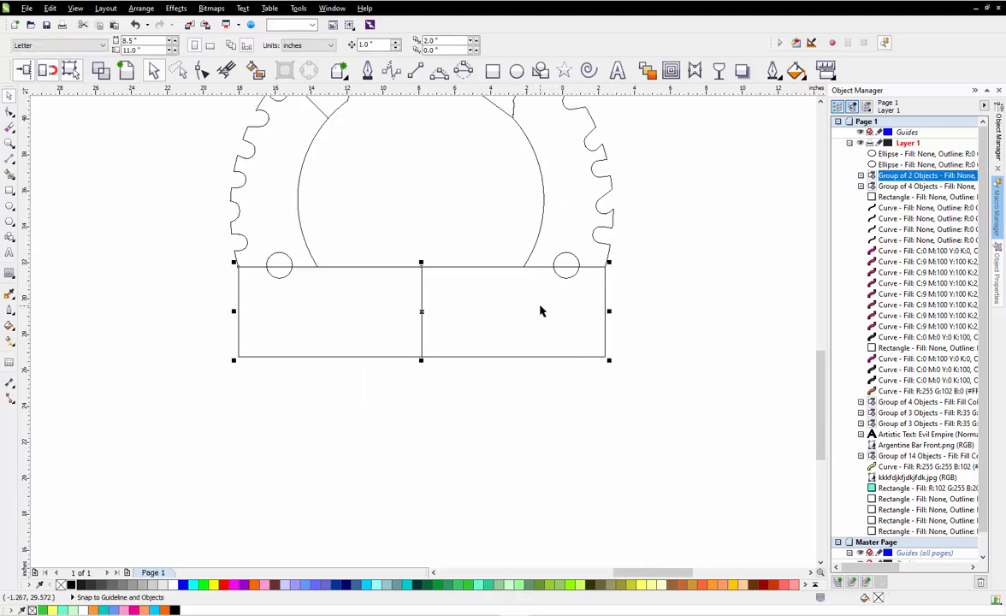
# Delete both circles marking the joints between the arch feet and the rectangles
pyautogui.click(505, 406)
pyautogui.click(575, 256)
pyautogui.click(576, 256)
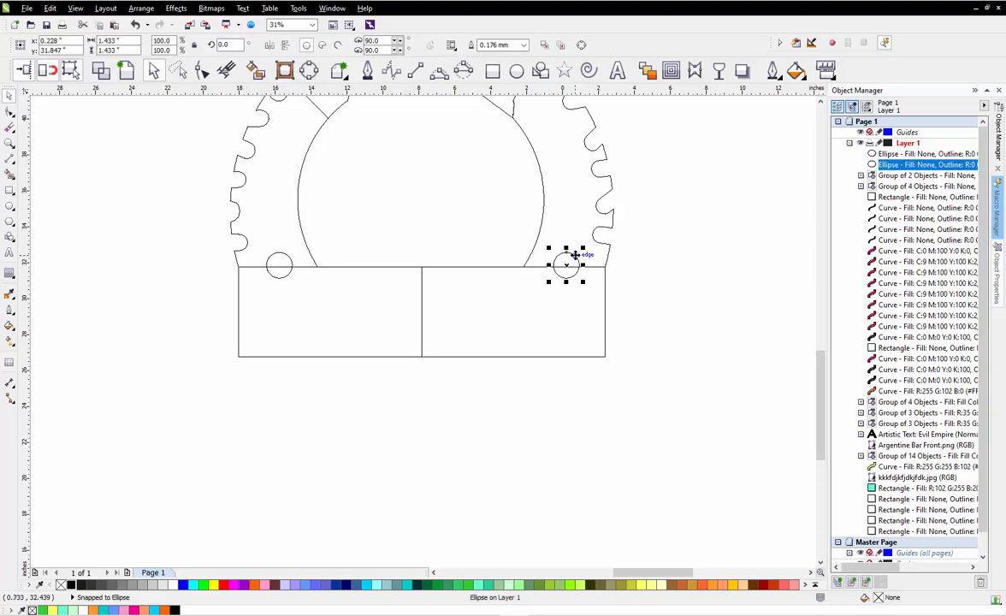
pyautogui.press('Delete')
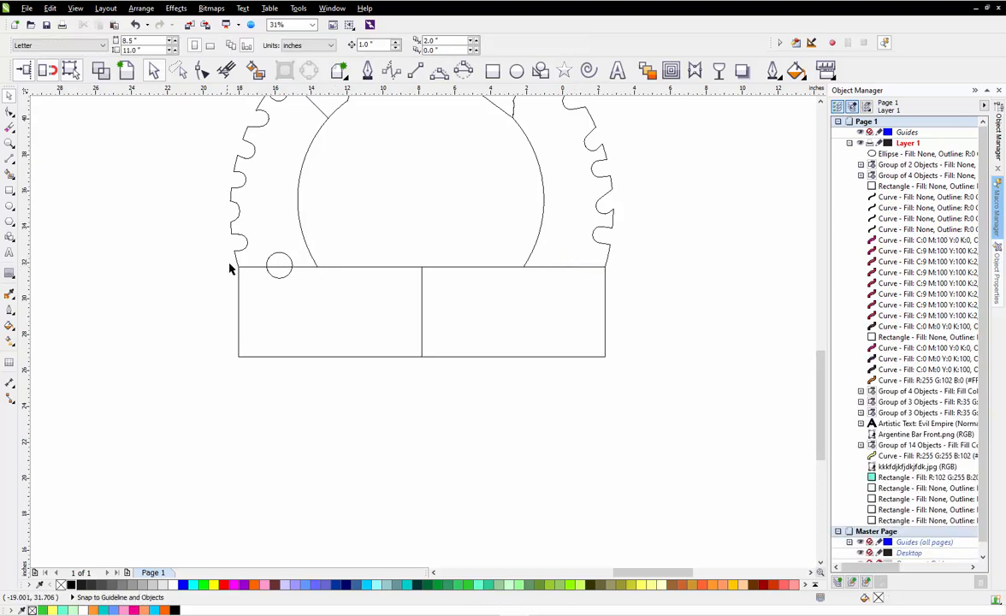
pyautogui.click(268, 262)
pyautogui.click(269, 264)
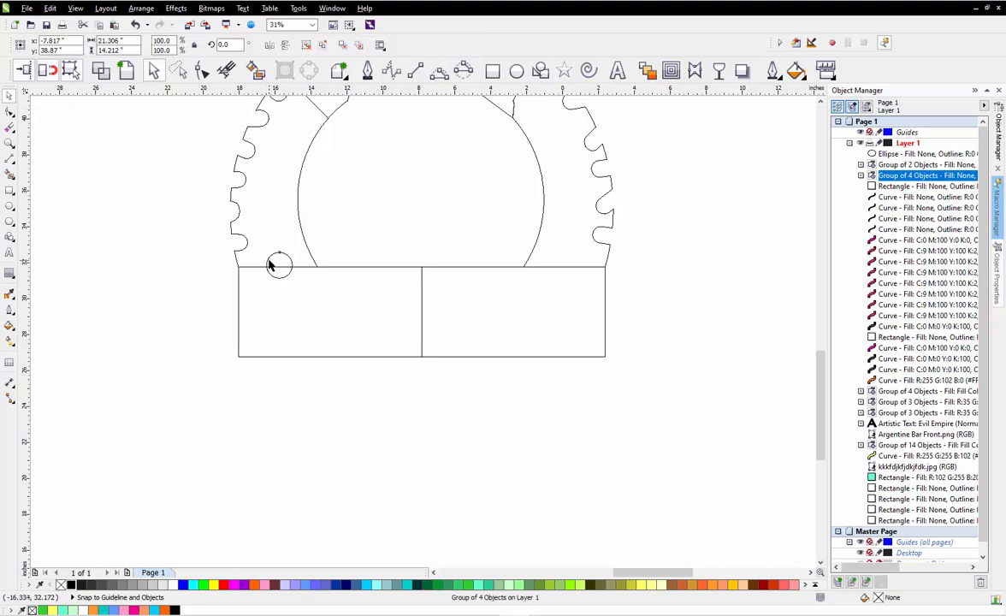
pyautogui.press('Delete')
pyautogui.scroll(-1, 402, 456)
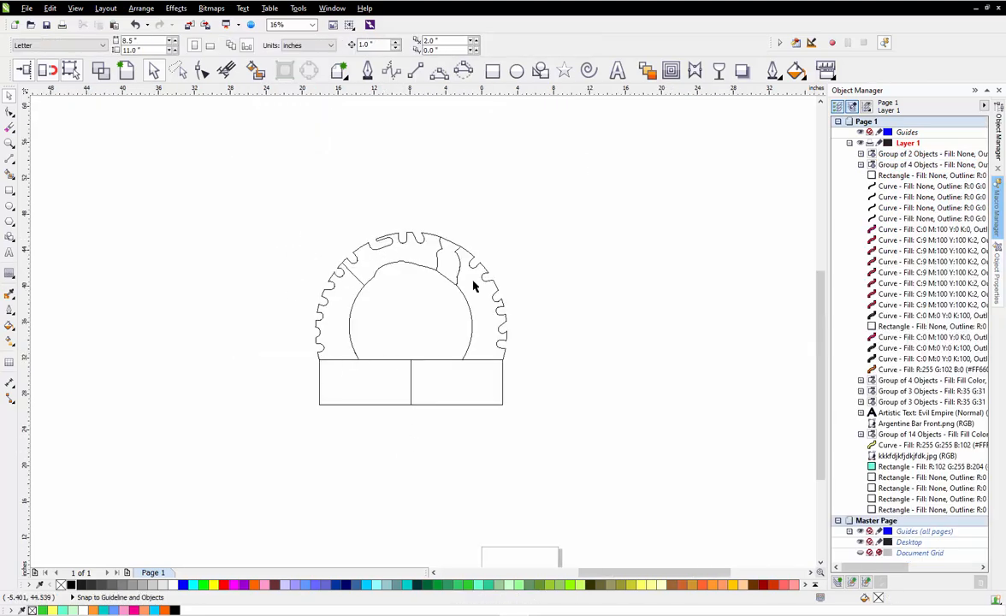
pyautogui.scroll(-1, 403, 256)
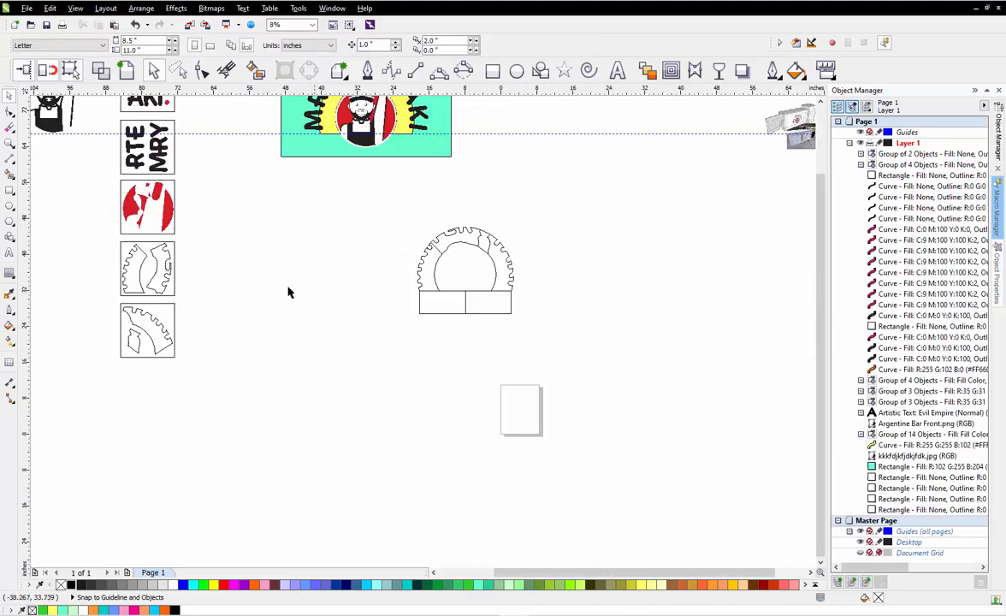
pyautogui.scroll(1, 242, 229)
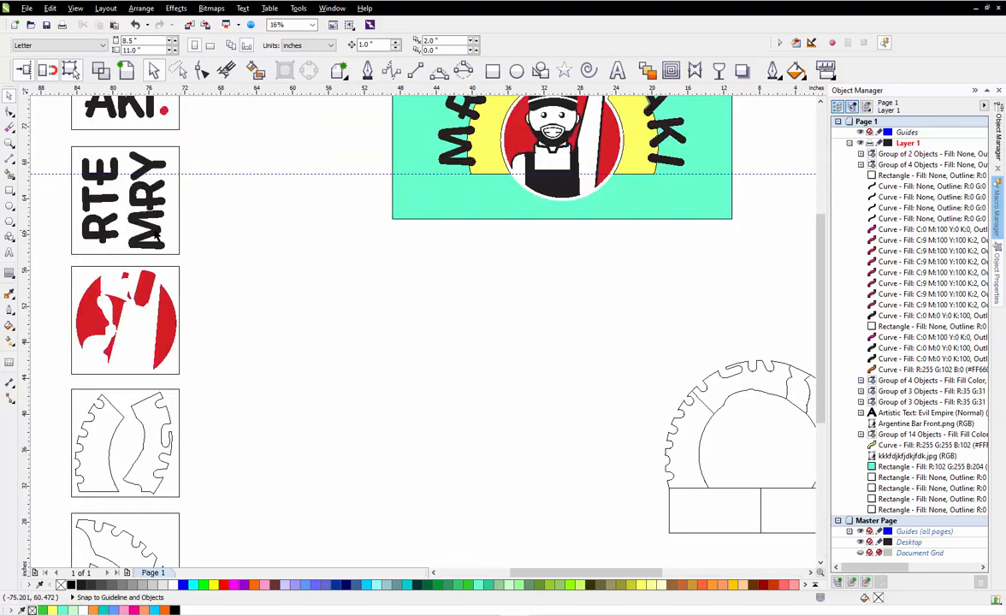
# Place a copy of the MRY letter group beside the reassembled arch and ungroup its letters
pyautogui.click(157, 236)
pyautogui.rightClick(155, 231)
pyautogui.click(239, 212)
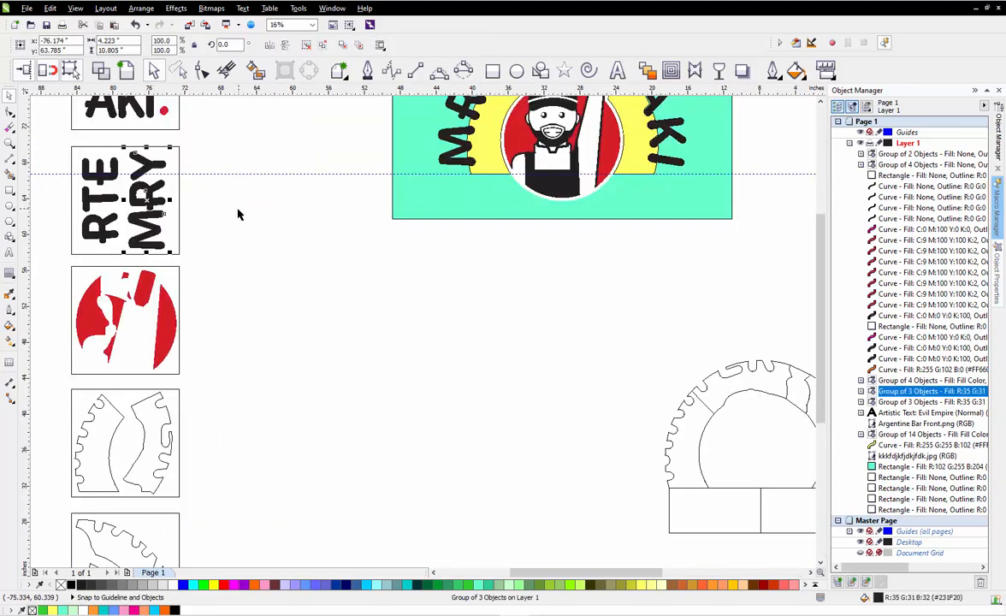
pyautogui.click(220, 217)
pyautogui.click(154, 229)
pyautogui.moveTo(154, 229); pyautogui.dragTo(568, 413)
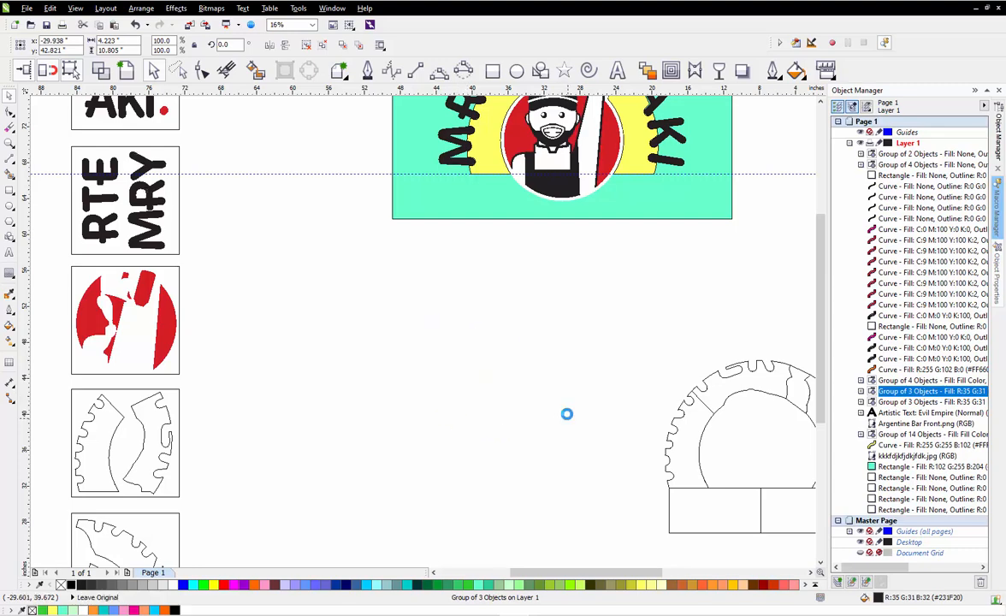
pyautogui.scroll(-1, 599, 290)
pyautogui.scroll(1, 719, 366)
pyautogui.scroll(1, 718, 367)
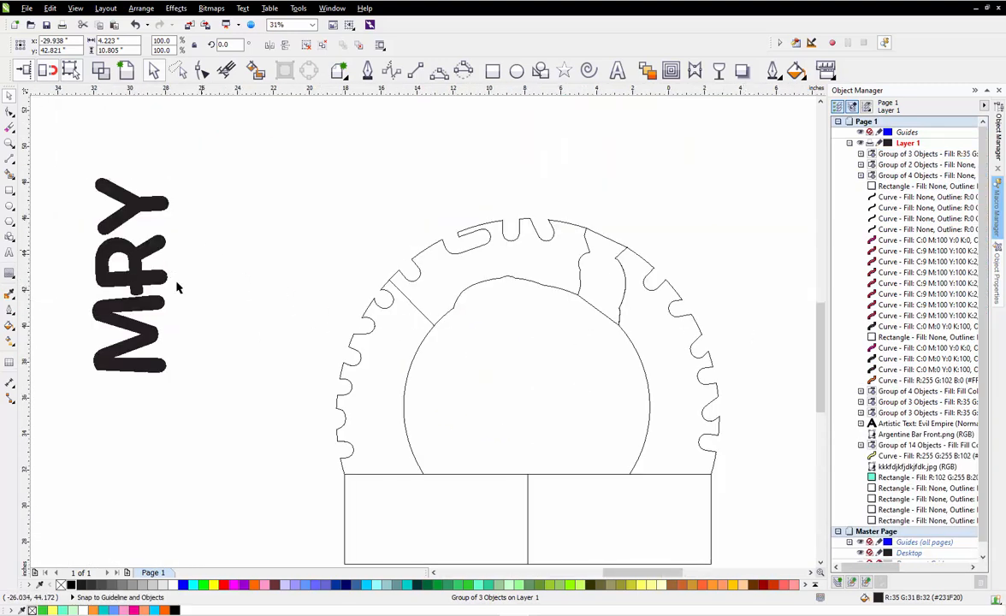
pyautogui.rightClick(150, 336)
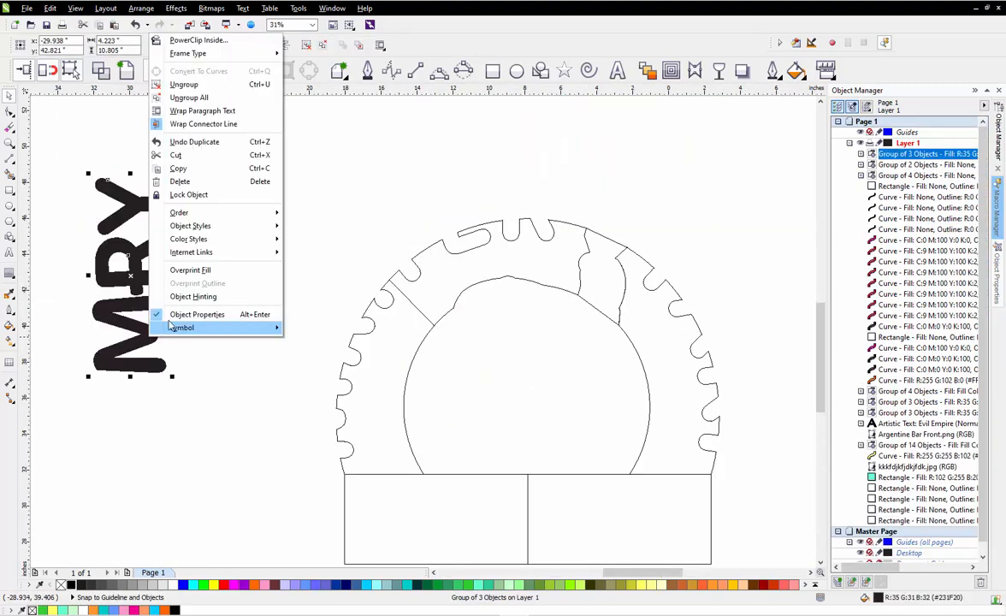
pyautogui.click(194, 82)
pyautogui.click(222, 319)
# Fit the copied M into the lowest notches on the arch's left side, leaving an even gap around its strokes
pyautogui.moveTo(152, 336); pyautogui.dragTo(330, 413)
pyautogui.scroll(4, 318, 424)
pyautogui.moveTo(443, 437); pyautogui.dragTo(460, 435)
pyautogui.scroll(4, 495, 415)
pyautogui.scroll(2, 495, 415)
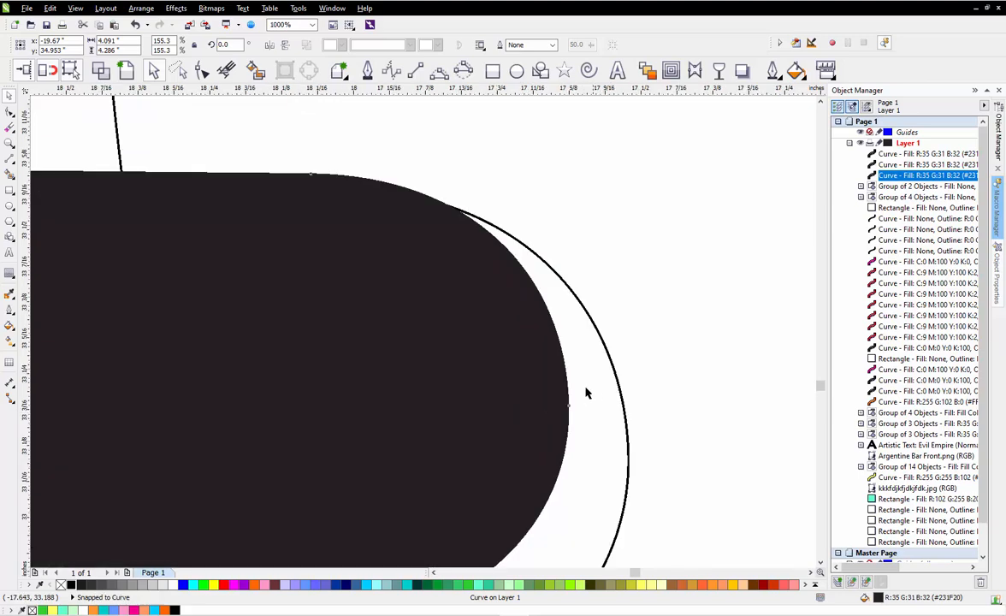
pyautogui.moveTo(579, 385); pyautogui.dragTo(595, 436)
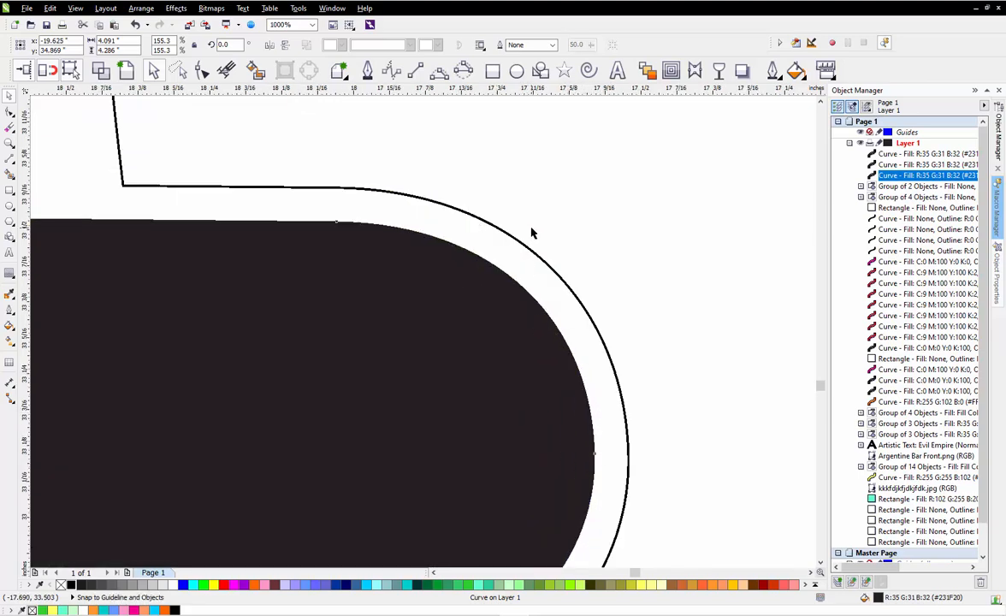
pyautogui.scroll(-2, 445, 378)
pyautogui.scroll(-2, 434, 428)
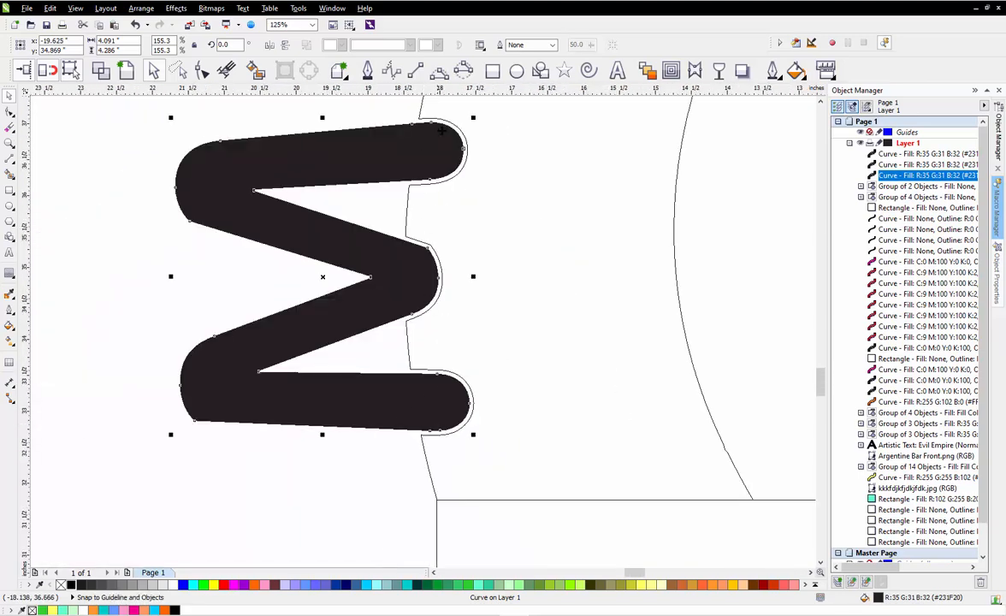
pyautogui.scroll(2, 442, 130)
pyautogui.scroll(-3, 487, 254)
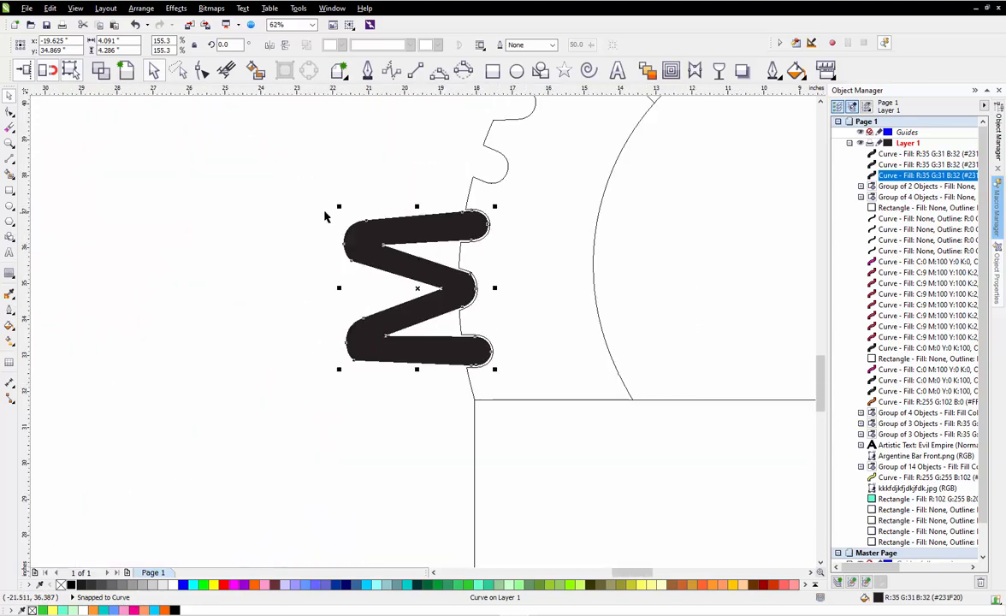
pyautogui.click(263, 342)
pyautogui.scroll(-4, 280, 360)
pyautogui.scroll(2, 236, 303)
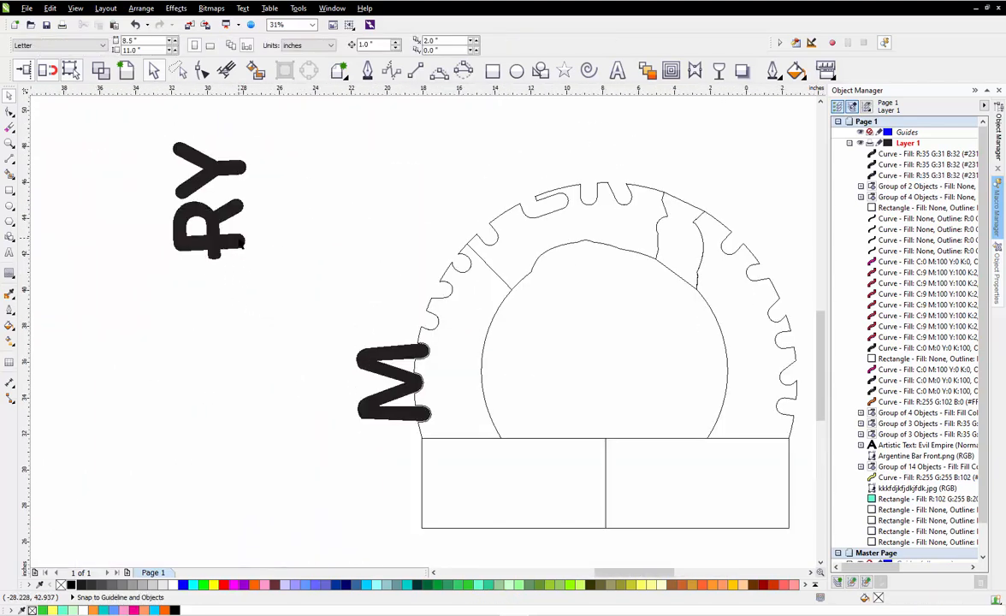
# Move the copied R to the notches above the M and rotate it to about 69.5 degrees
pyautogui.click(242, 244)
pyautogui.moveTo(254, 251); pyautogui.dragTo(374, 379)
pyautogui.scroll(4, 410, 283)
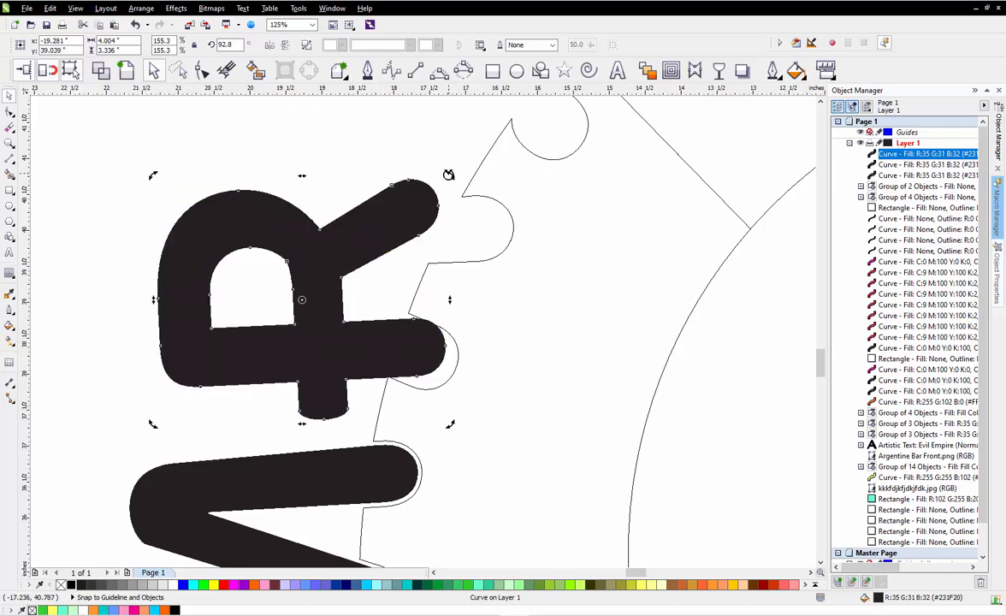
pyautogui.moveTo(448, 175); pyautogui.dragTo(503, 222)
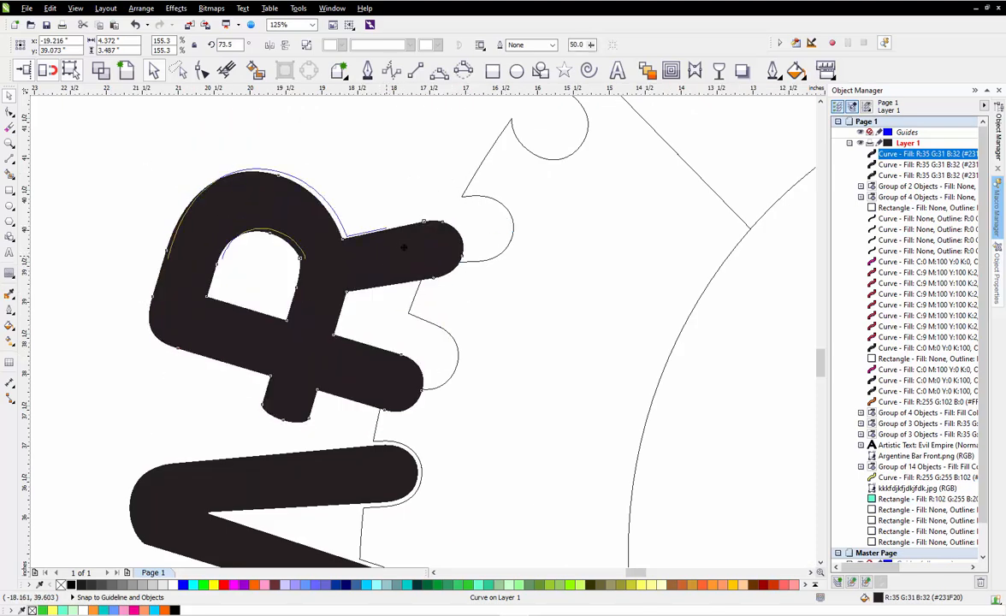
pyautogui.moveTo(404, 246); pyautogui.dragTo(445, 224)
pyautogui.scroll(2, 436, 218)
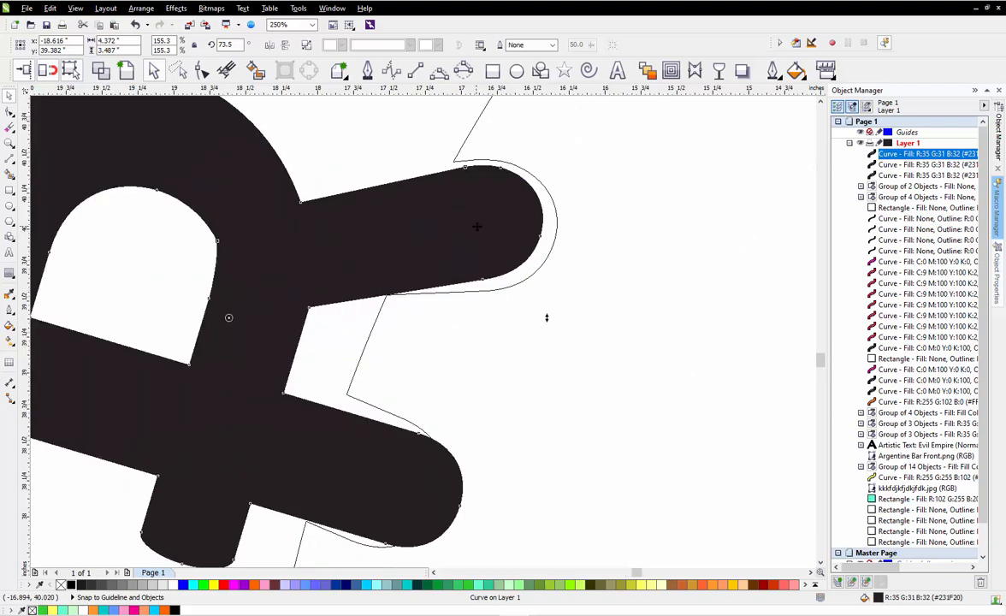
pyautogui.scroll(-2, 477, 226)
pyautogui.moveTo(513, 143); pyautogui.dragTo(519, 155)
pyautogui.scroll(2, 477, 230)
pyautogui.moveTo(454, 239); pyautogui.dragTo(458, 220)
pyautogui.scroll(-2, 458, 219)
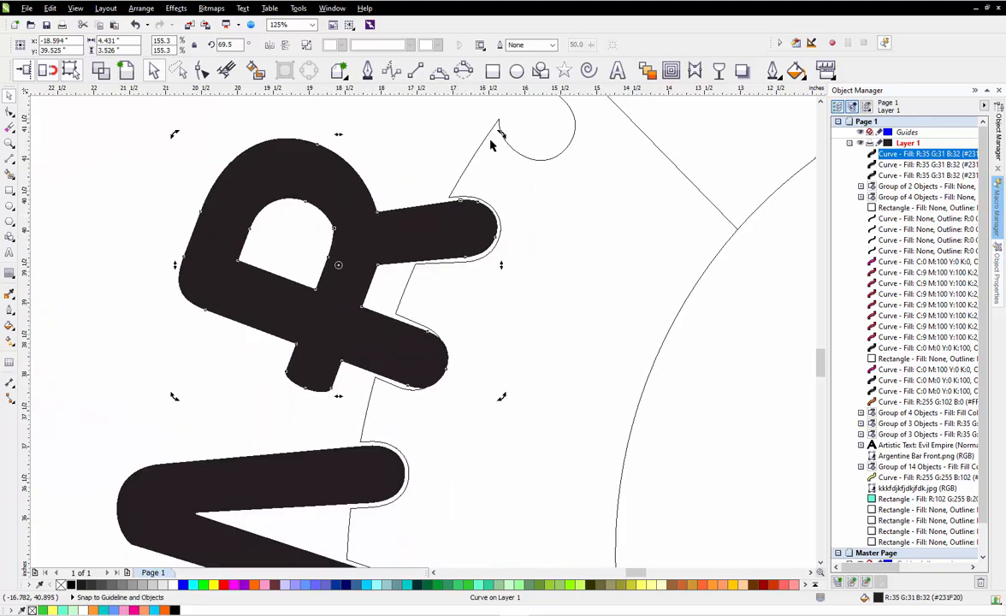
# Rotate the R further to about 64.9 degrees and shift it slightly upward within its notches
pyautogui.scroll(2, 493, 146)
pyautogui.moveTo(494, 145); pyautogui.dragTo(496, 161)
pyautogui.scroll(-2, 386, 190)
pyautogui.click(386, 190)
pyautogui.moveTo(317, 253); pyautogui.dragTo(315, 247)
pyautogui.moveTo(462, 231); pyautogui.dragTo(462, 232)
pyautogui.scroll(2, 462, 231)
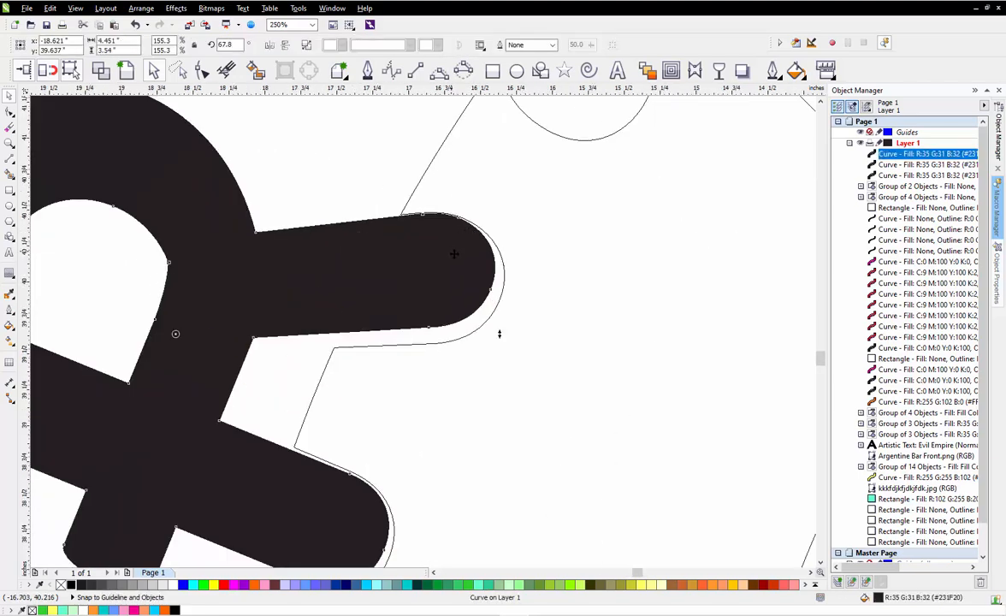
pyautogui.scroll(-2, 454, 253)
pyautogui.moveTo(480, 163); pyautogui.dragTo(482, 177)
pyautogui.scroll(1, 415, 299)
pyautogui.scroll(-2, 520, 303)
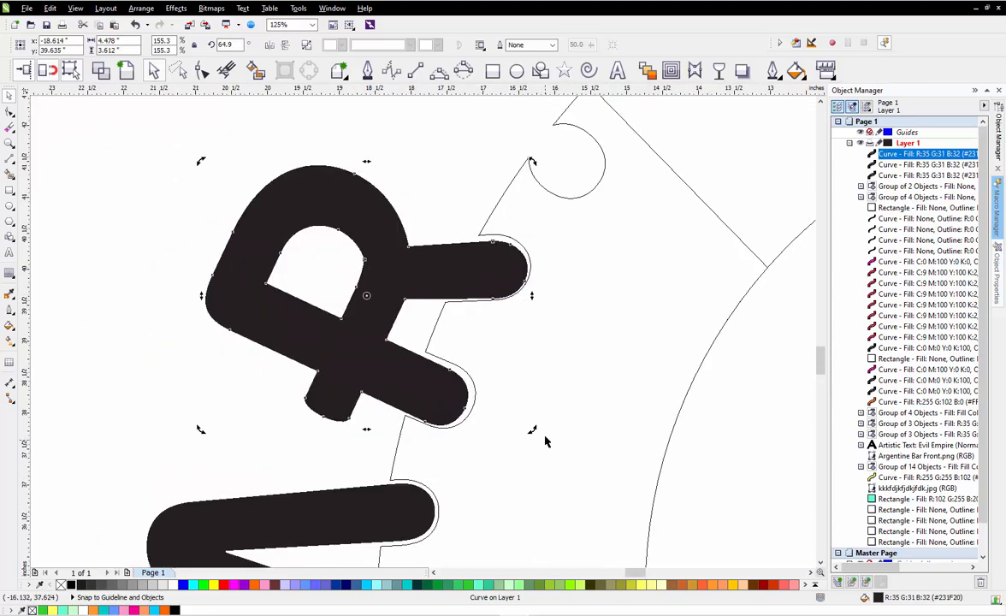
# Adjust the R's rotation to about 66.7 degrees and nudge it to even out the gap around its strokes
pyautogui.scroll(2, 505, 429)
pyautogui.moveTo(514, 423); pyautogui.dragTo(516, 417)
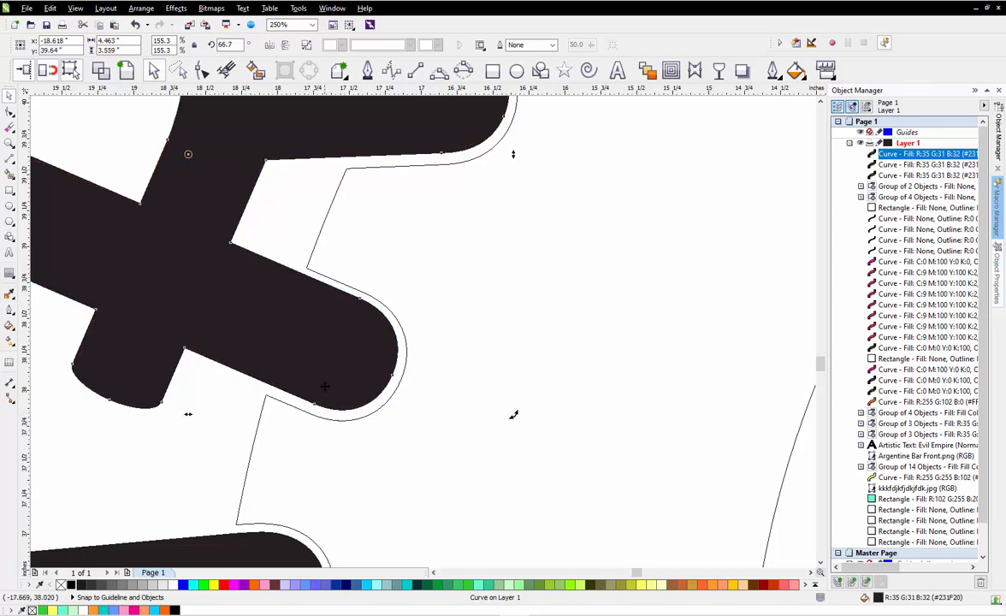
pyautogui.scroll(-2, 513, 415)
pyautogui.click(339, 148)
pyautogui.scroll(-2, 340, 284)
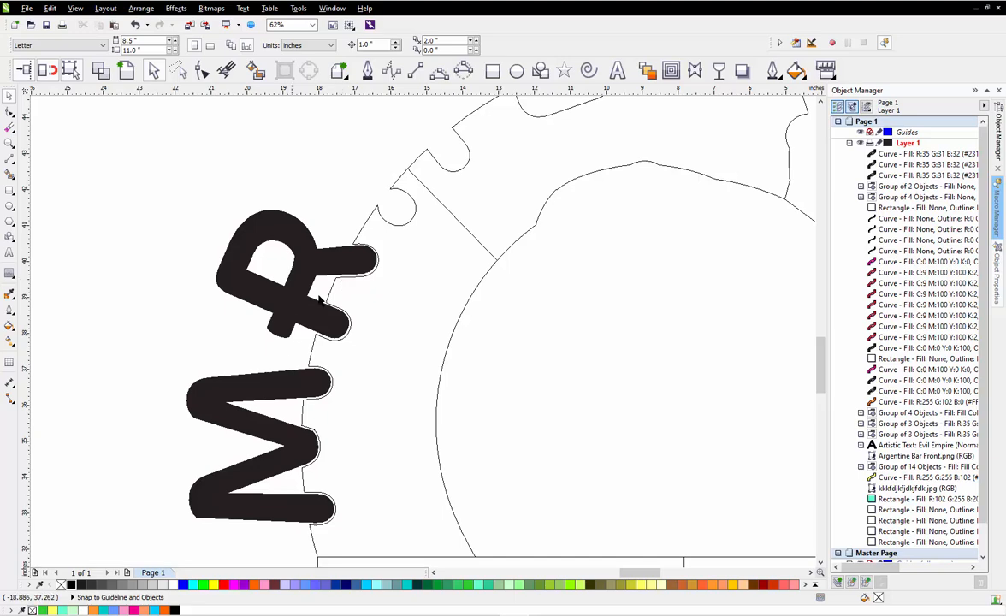
pyautogui.scroll(4, 364, 279)
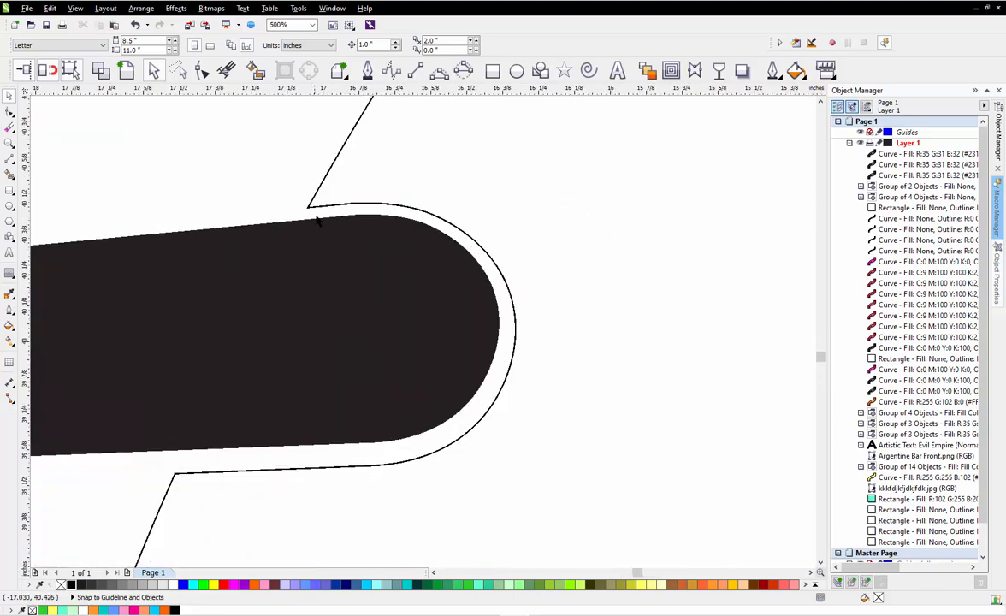
pyautogui.click(272, 267)
pyautogui.scroll(-2, 279, 200)
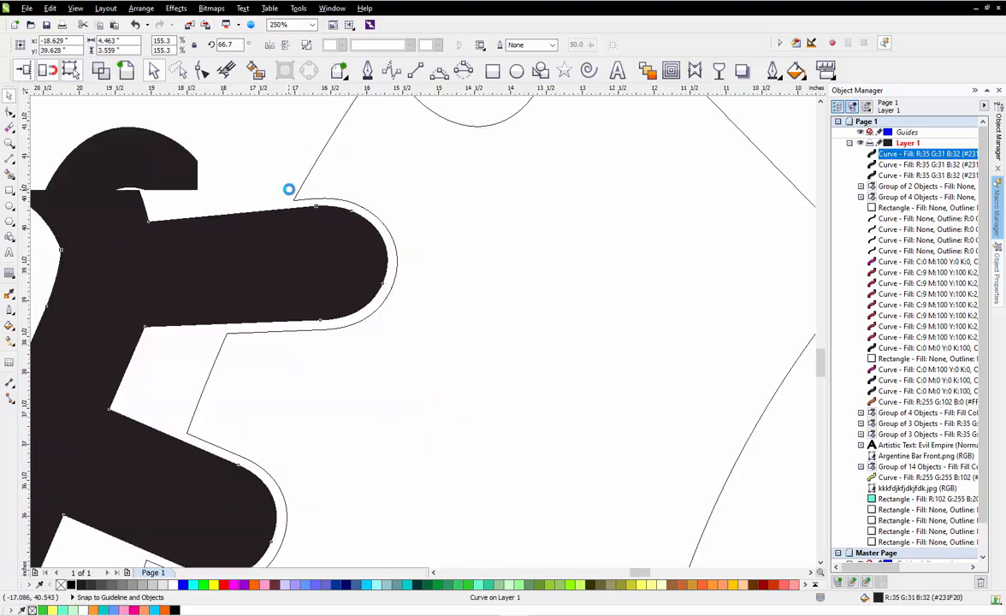
pyautogui.click(238, 180)
pyautogui.scroll(-2, 279, 319)
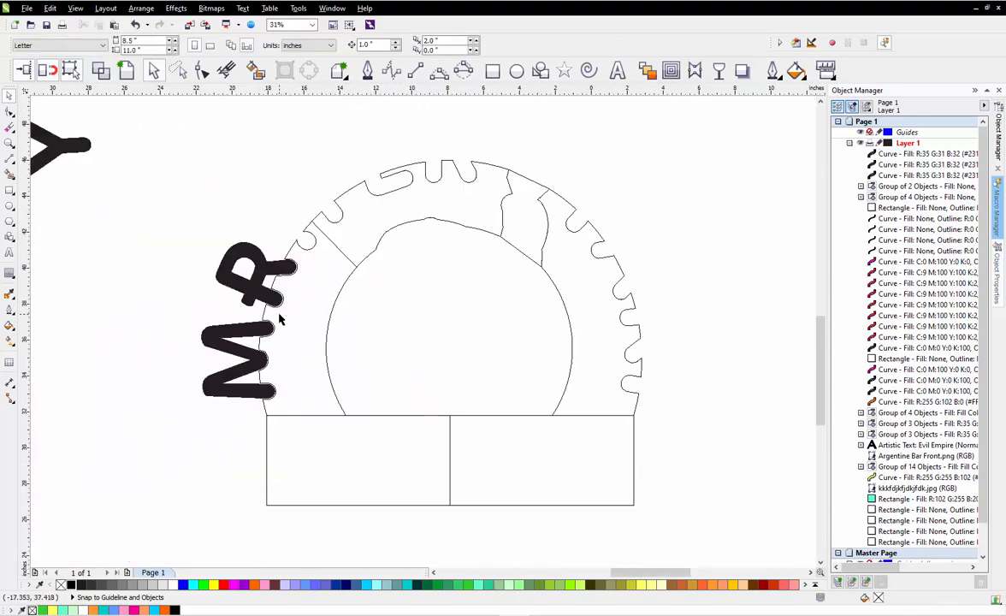
pyautogui.scroll(-1, 185, 258)
pyautogui.scroll(2, 214, 242)
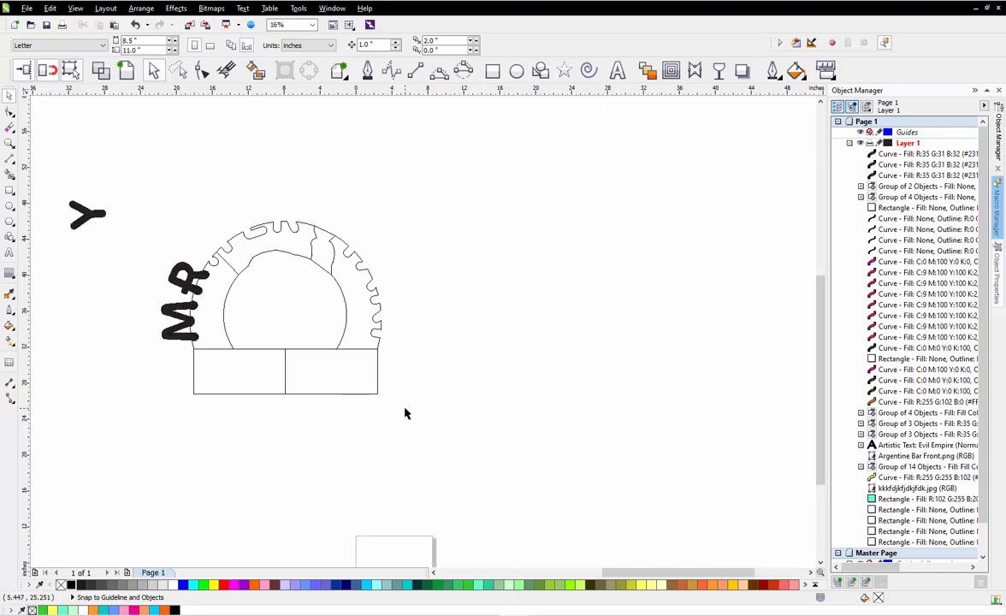
# Delete the rectangle group under the arch and ungroup the arch's four pieces
pyautogui.click(342, 390)
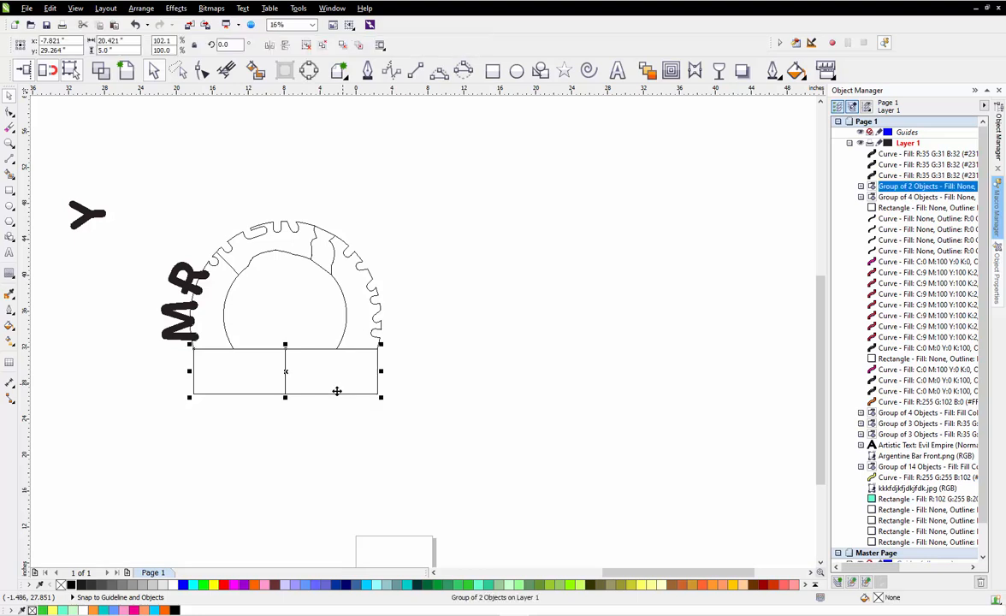
pyautogui.press('Delete')
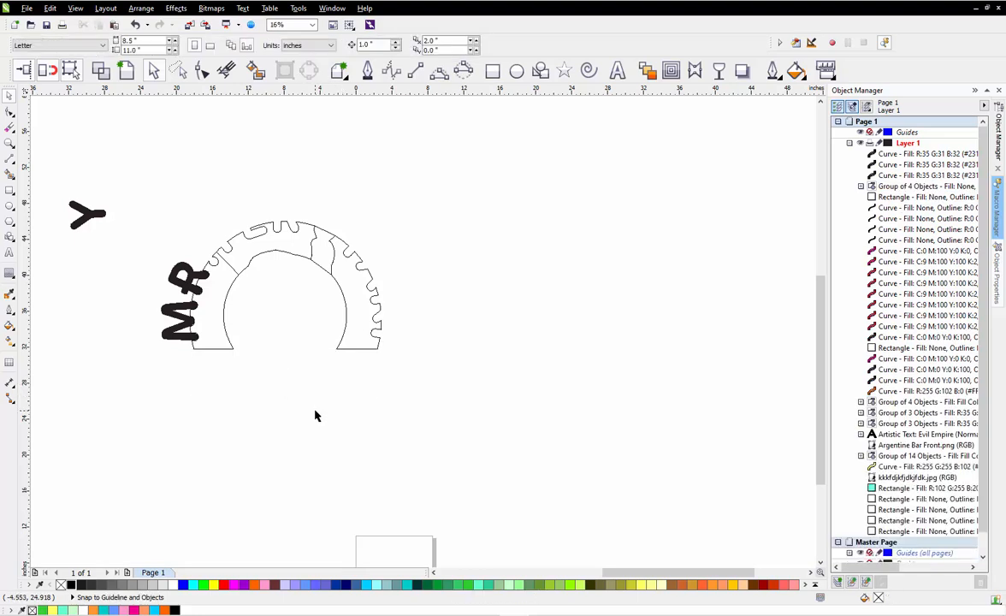
pyautogui.click(322, 240)
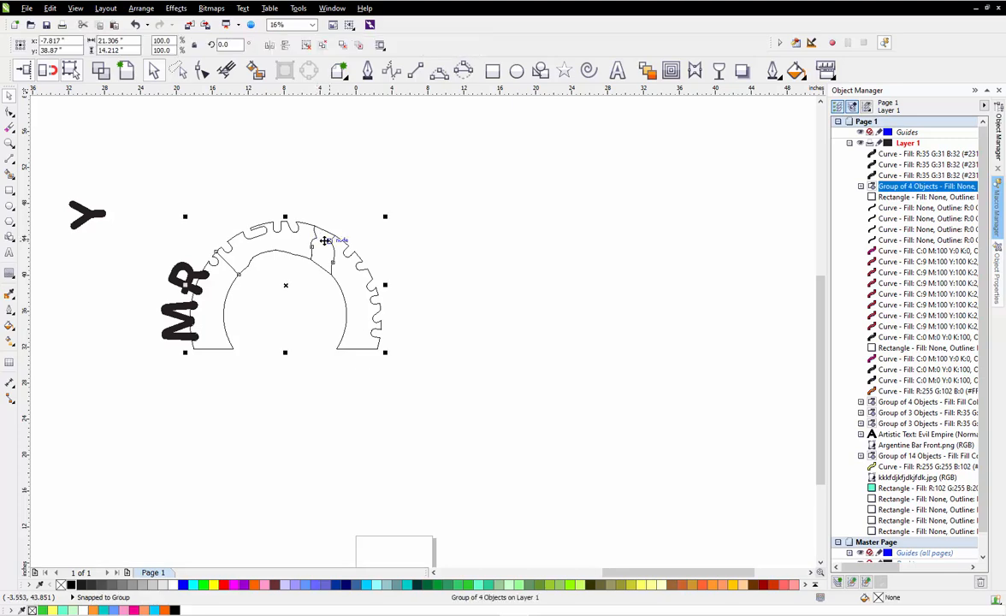
pyautogui.rightClick(324, 241)
pyautogui.click(359, 293)
pyautogui.click(380, 200)
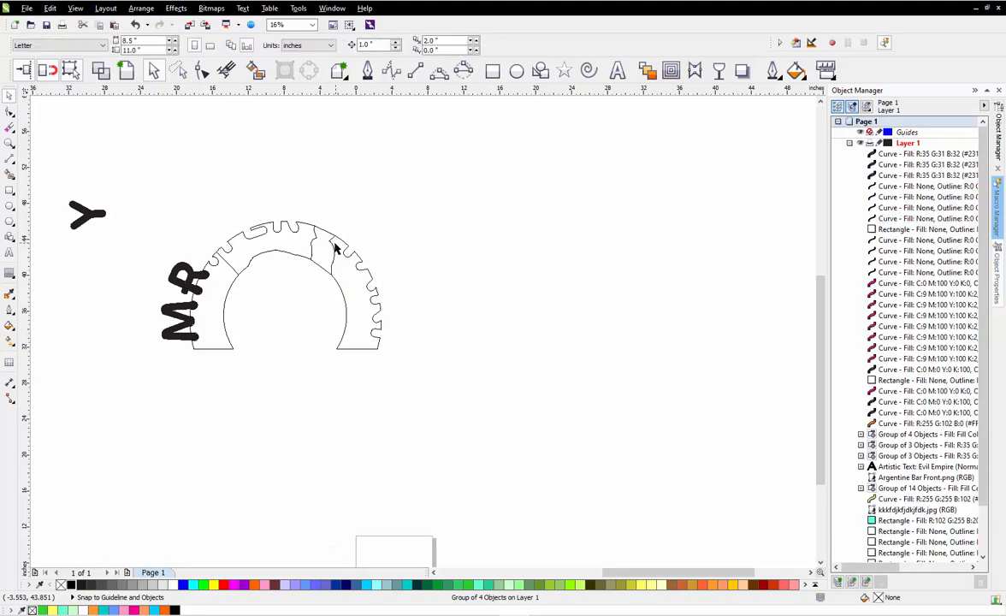
# Delete the four demonstration arch pieces one by one, keeping the copied letters
pyautogui.click(333, 245)
pyautogui.press('Delete')
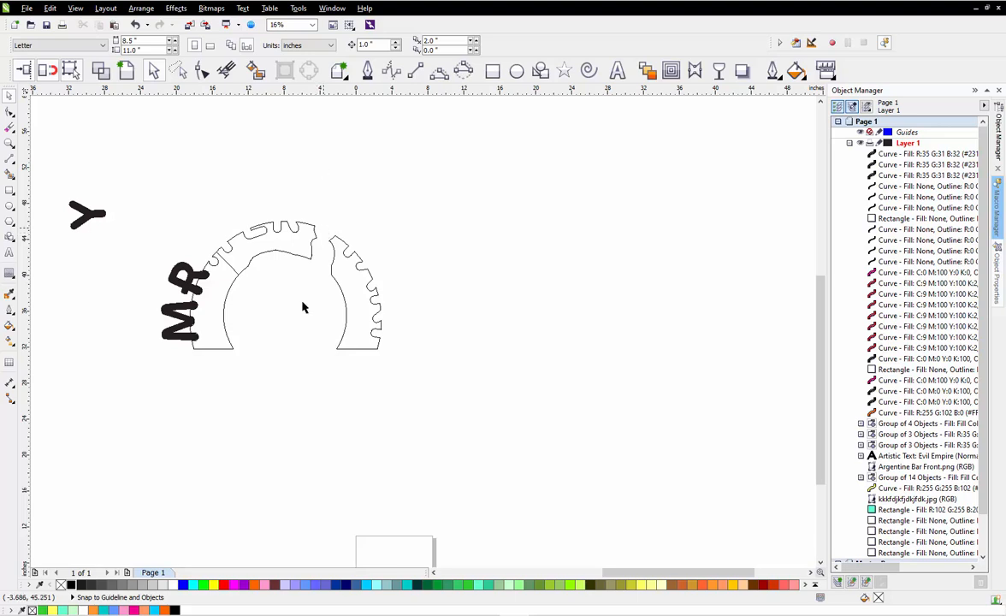
pyautogui.click(221, 296)
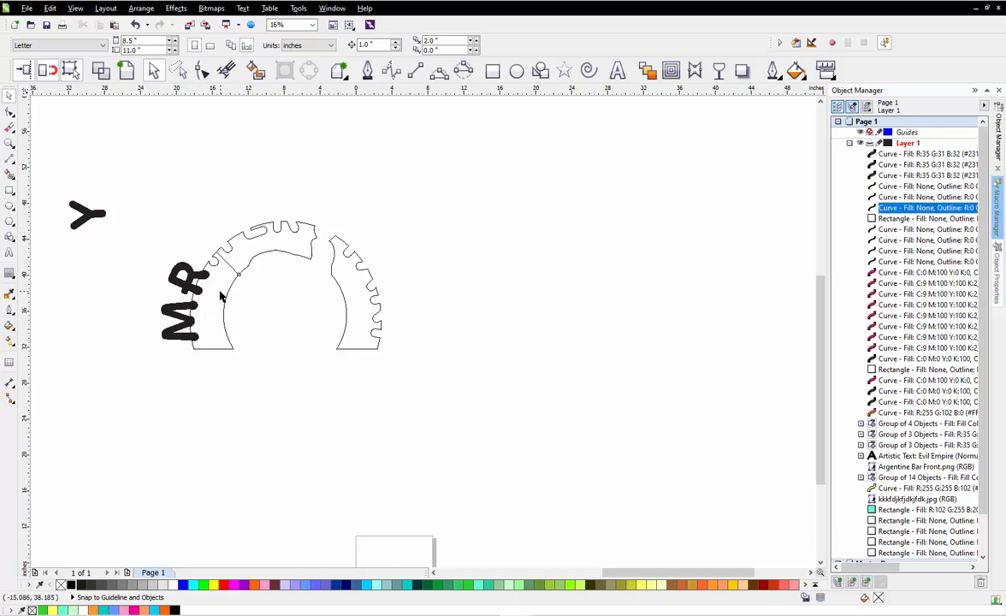
pyautogui.press('Delete')
pyautogui.click(258, 257)
pyautogui.press('Delete')
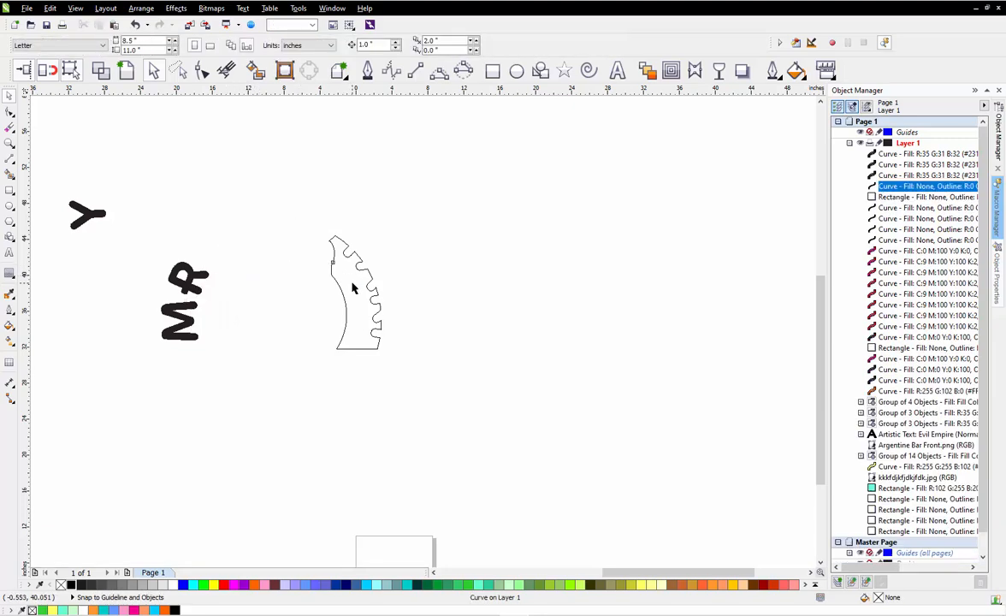
pyautogui.press('Delete')
pyautogui.scroll(-4, 353, 289)
pyautogui.scroll(2, 255, 159)
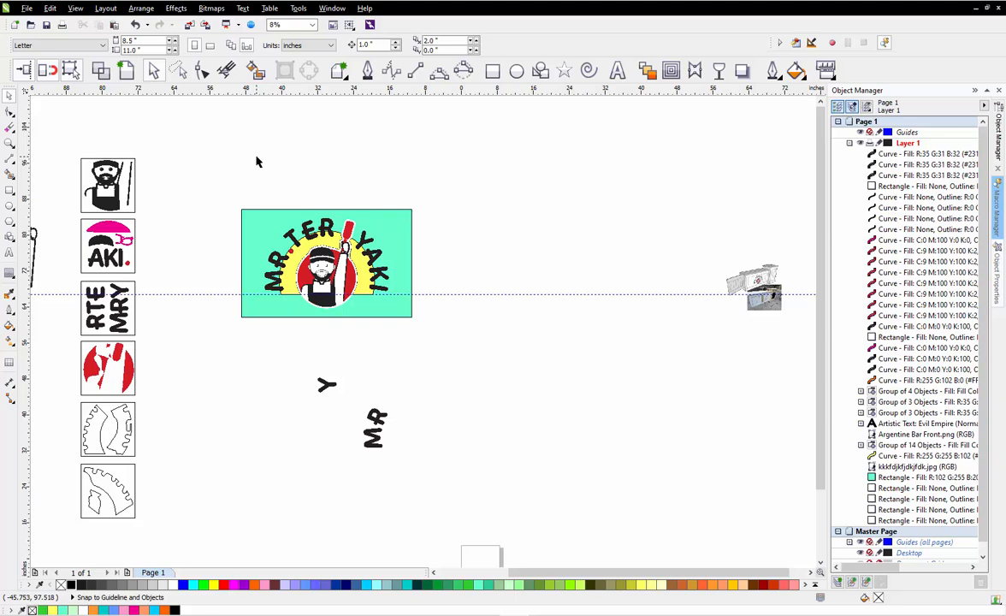
pyautogui.scroll(-2, 248, 171)
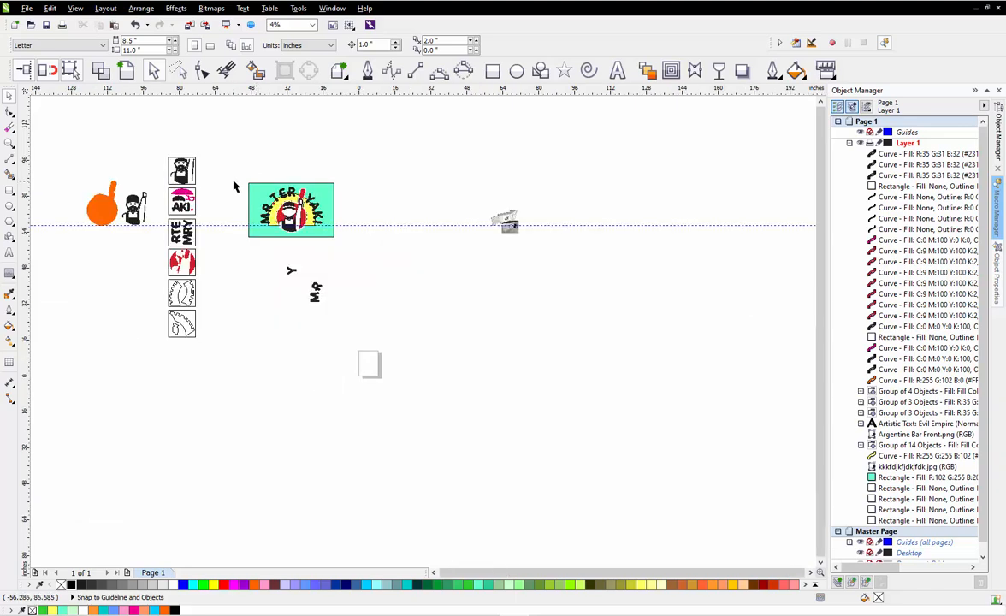
pyautogui.scroll(1, 234, 186)
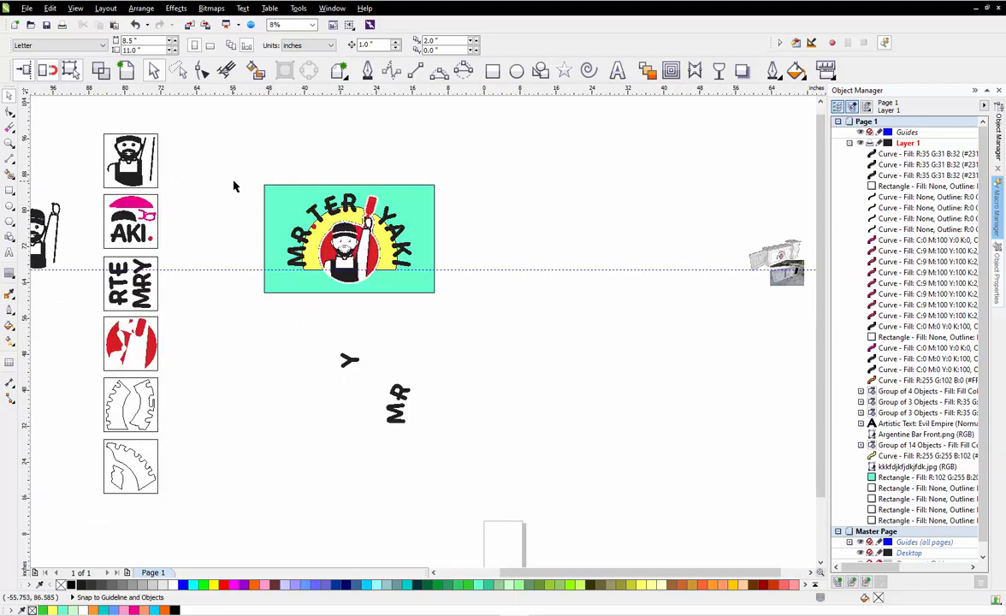